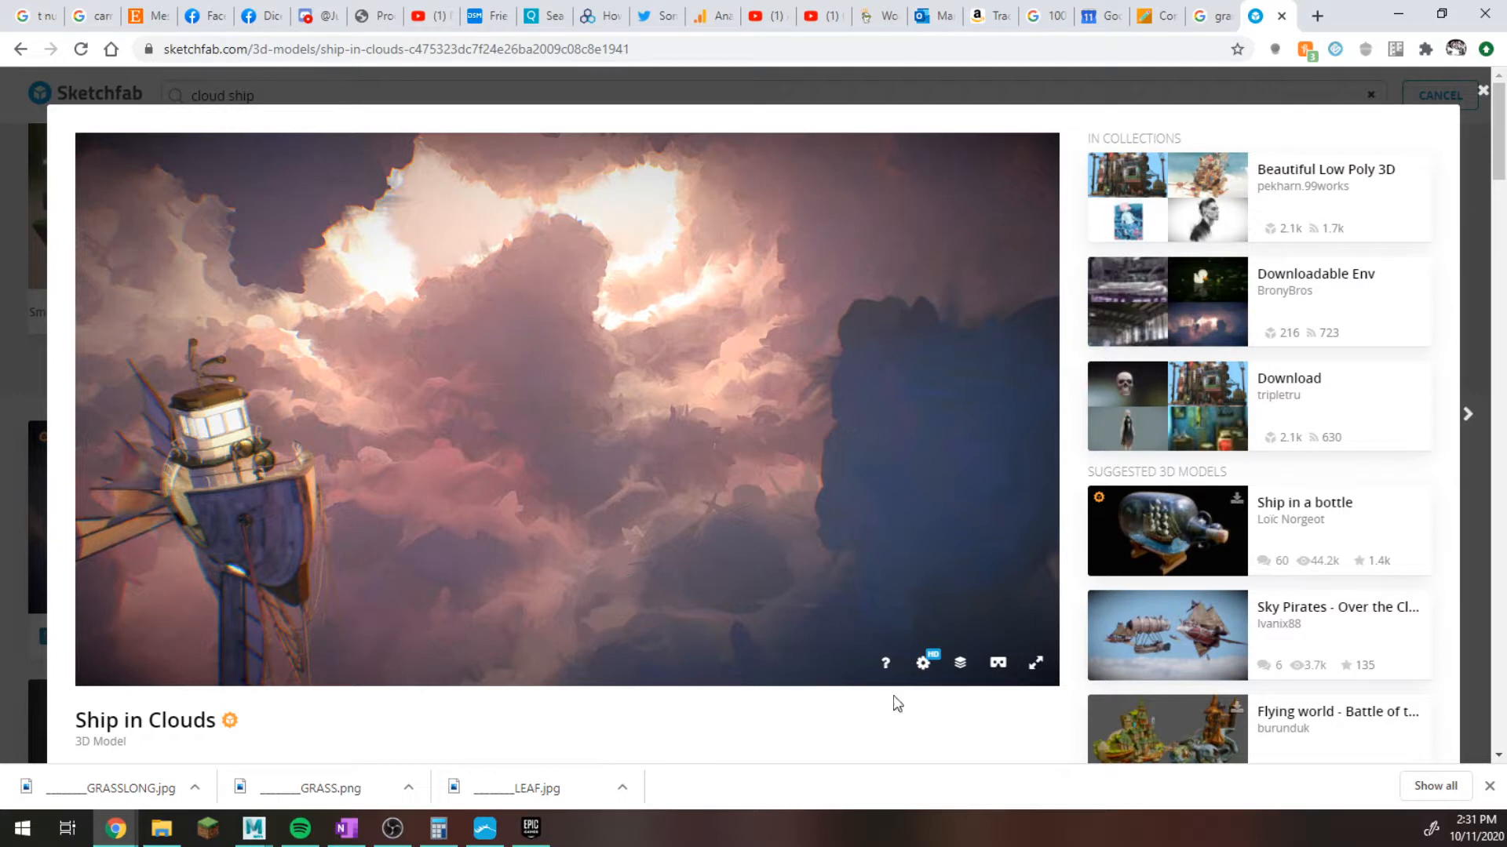
# Inspect the Ship in Clouds model in Wireframe mode with the Model Inspector.
pyautogui.click(924, 669)
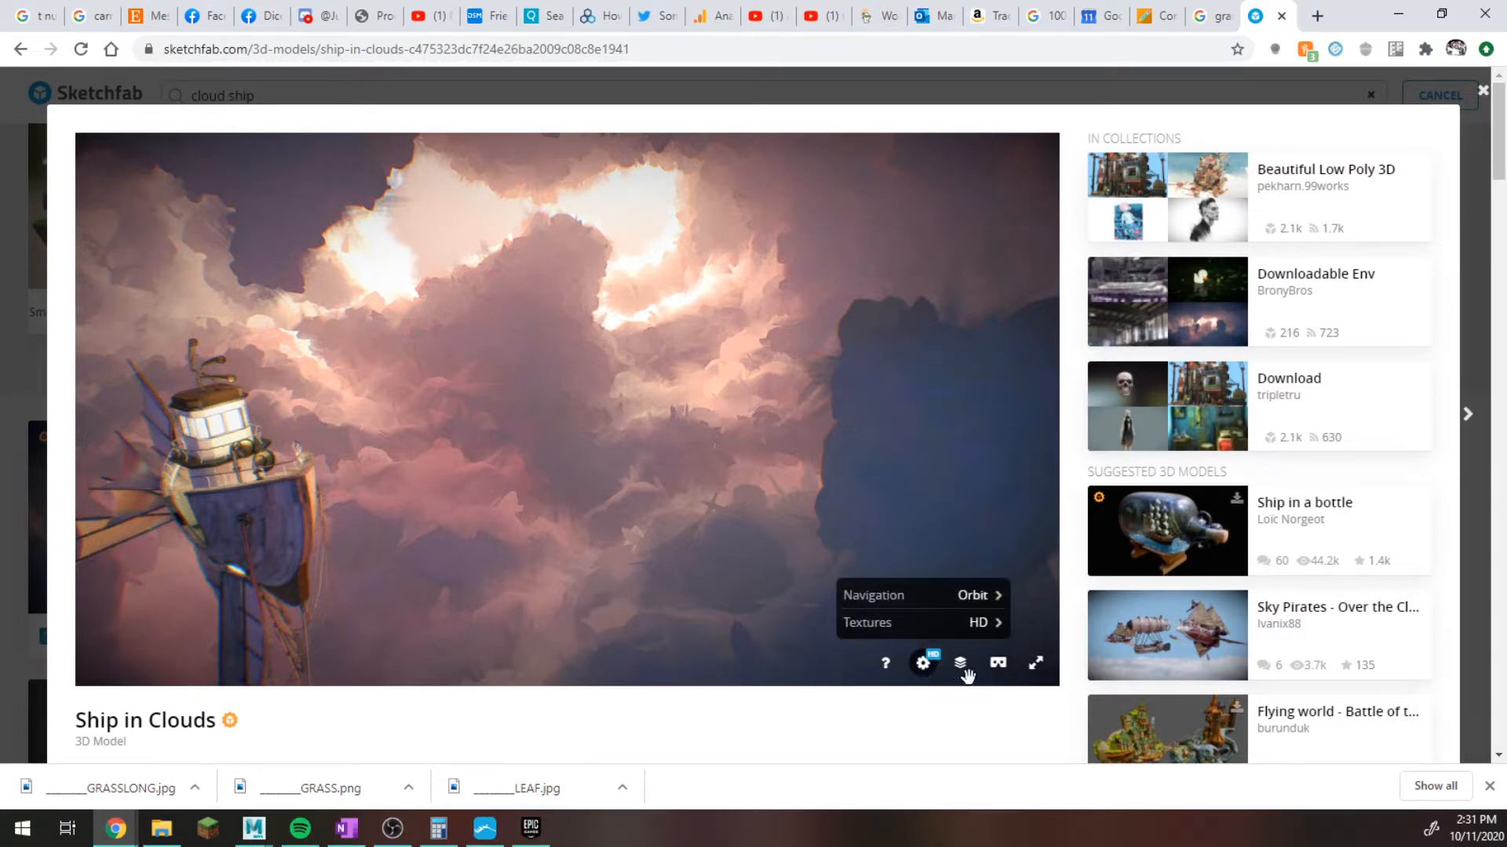
pyautogui.click(962, 667)
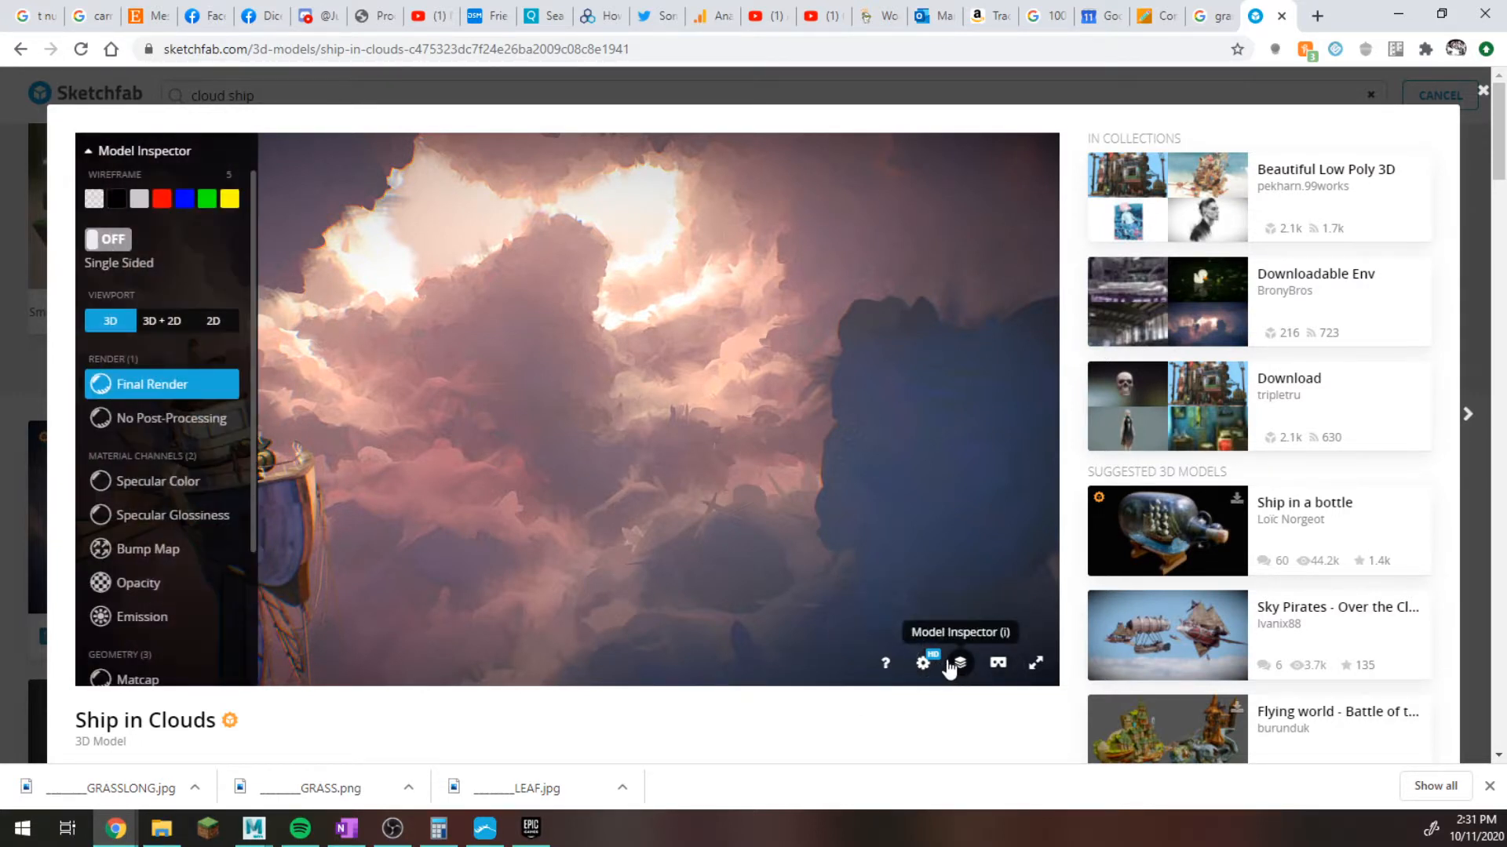
pyautogui.scroll(-2, 188, 603)
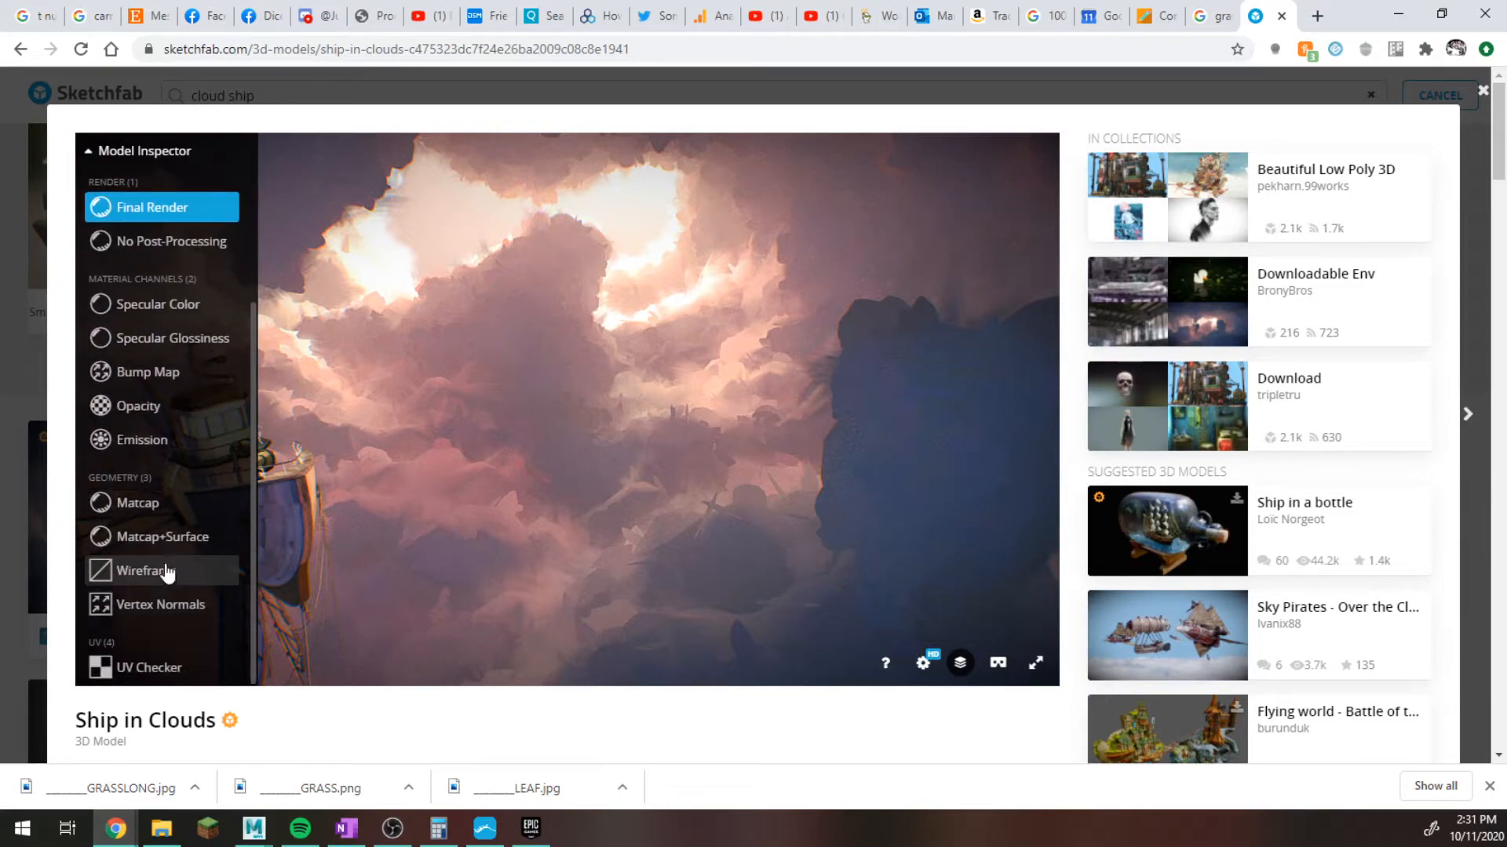
pyautogui.click(168, 572)
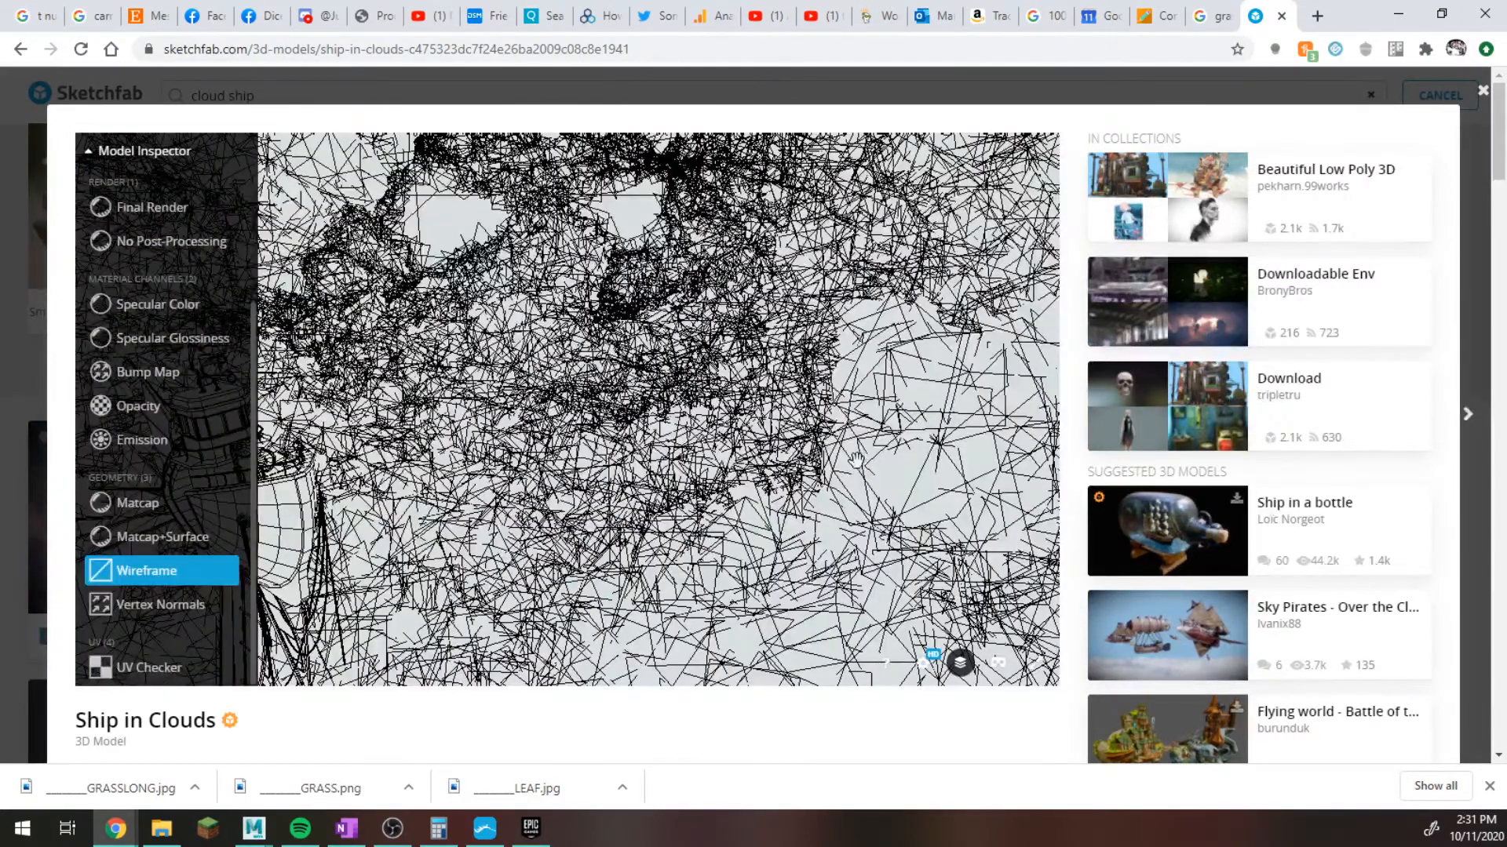
pyautogui.moveTo(851, 462)
pyautogui.mouseDown()
pyautogui.moveTo(887, 514)
pyautogui.moveTo(688, 481)
pyautogui.moveTo(853, 463)
pyautogui.mouseUp()
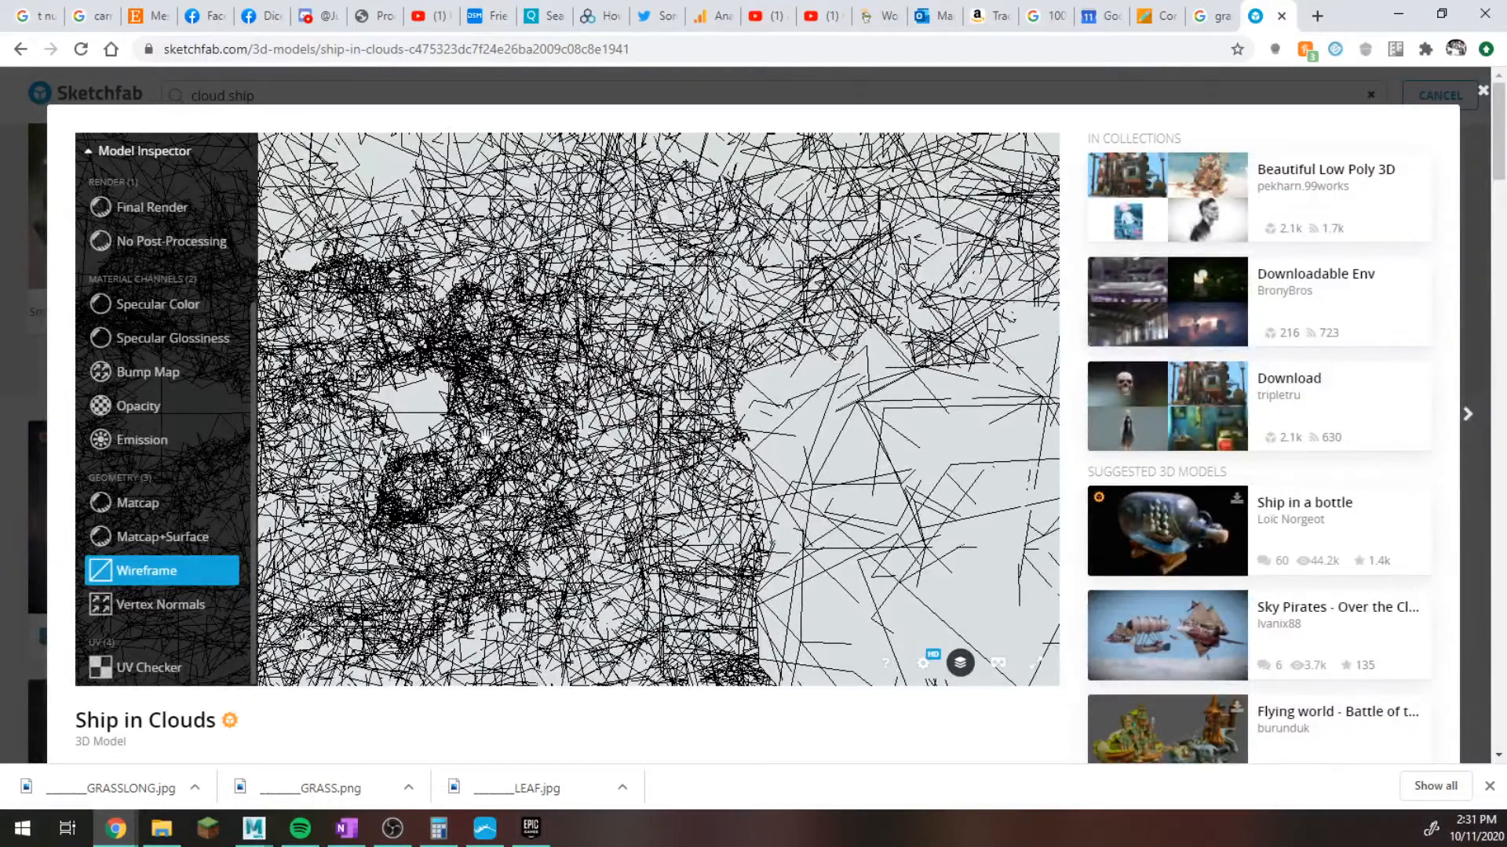
# Examine the cloud geometry around the ship in Matcap and Matcap+Surface display modes.
pyautogui.click(187, 515)
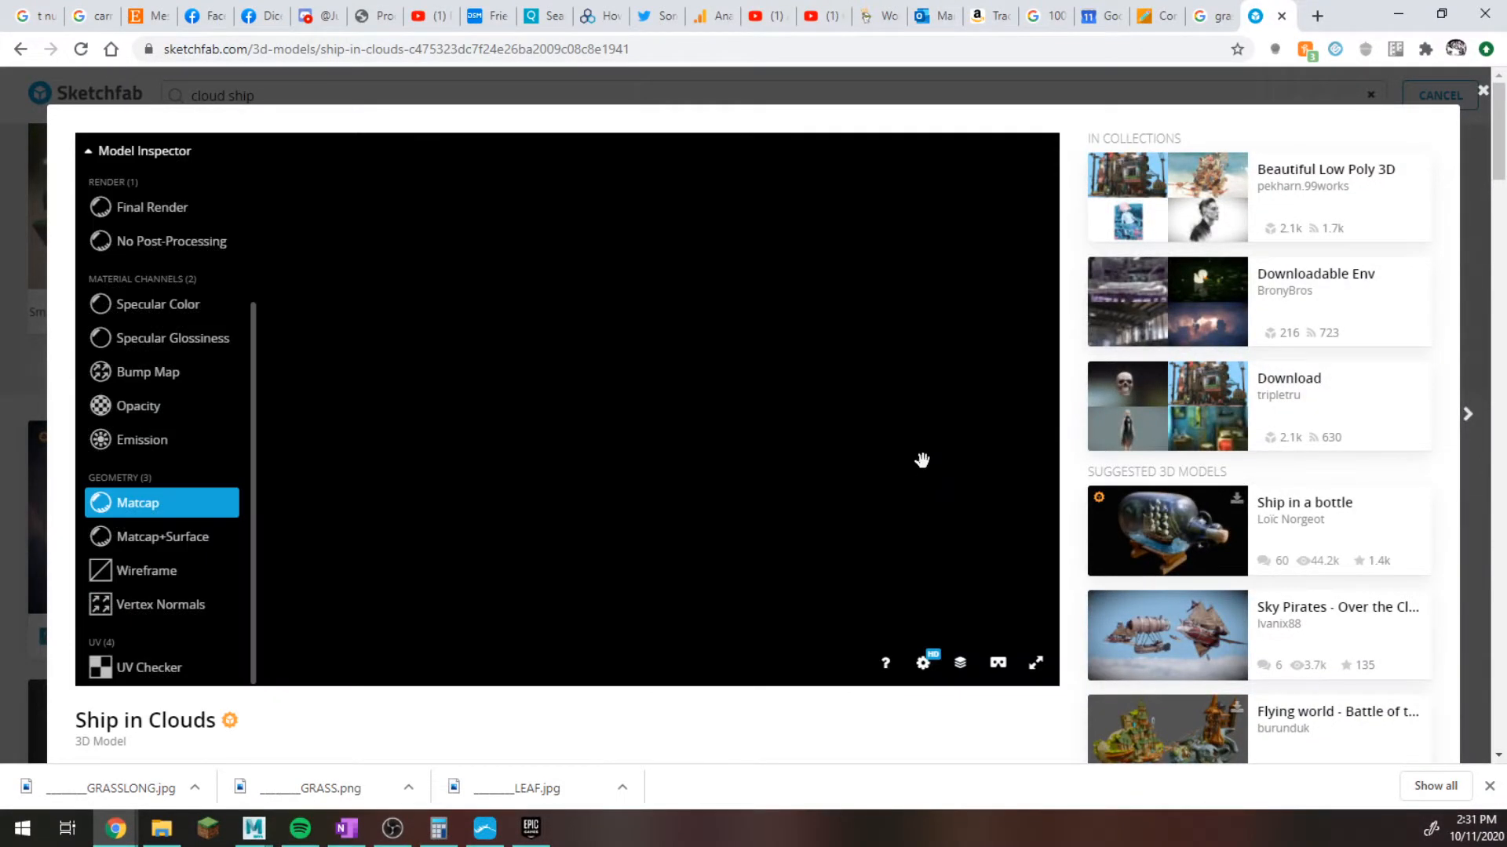
pyautogui.moveTo(814, 457); pyautogui.dragTo(892, 395)
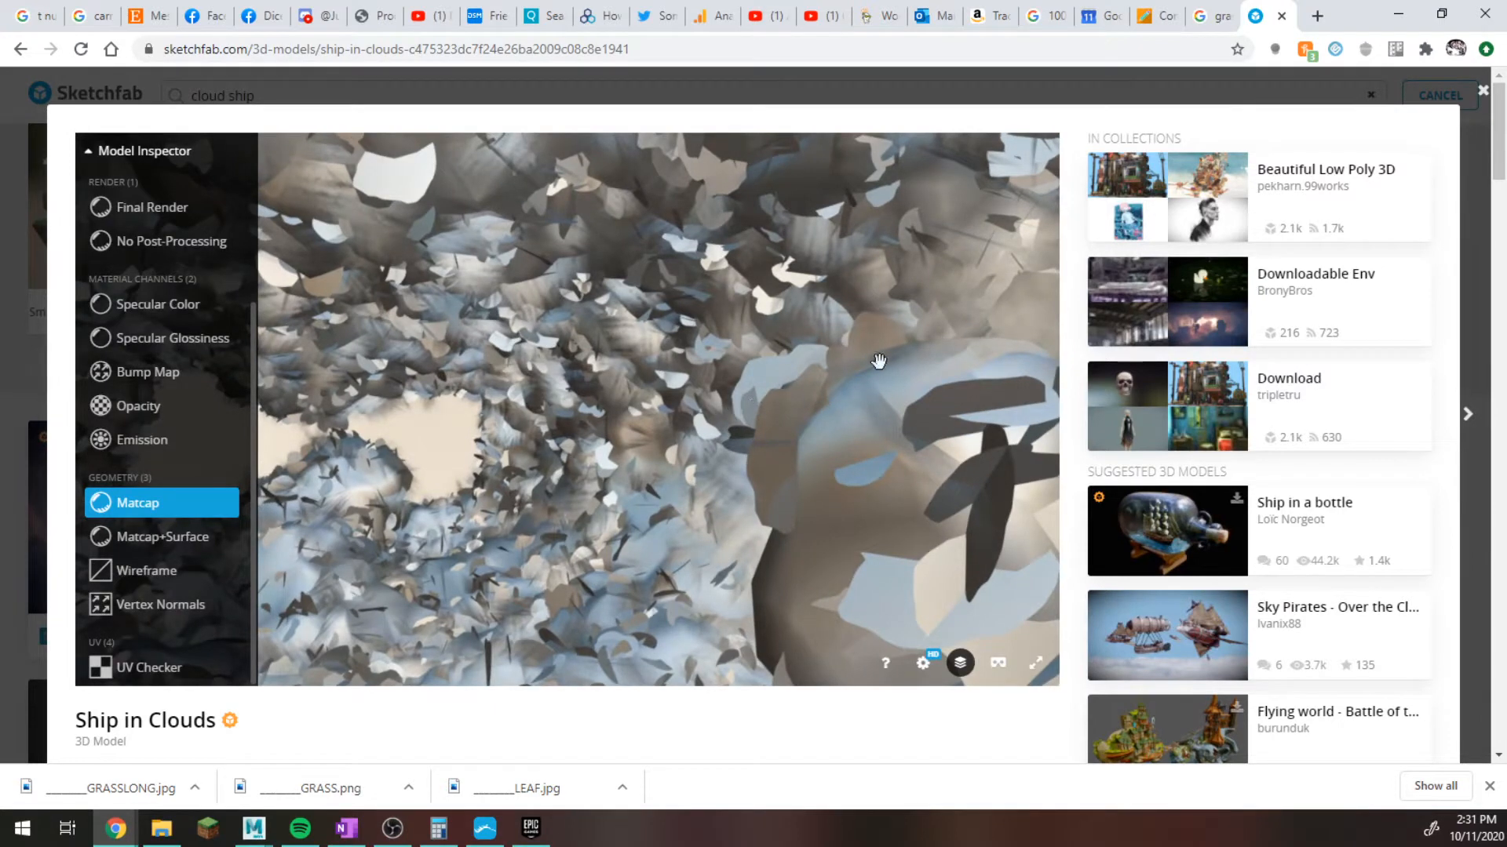
pyautogui.moveTo(734, 453); pyautogui.dragTo(755, 495)
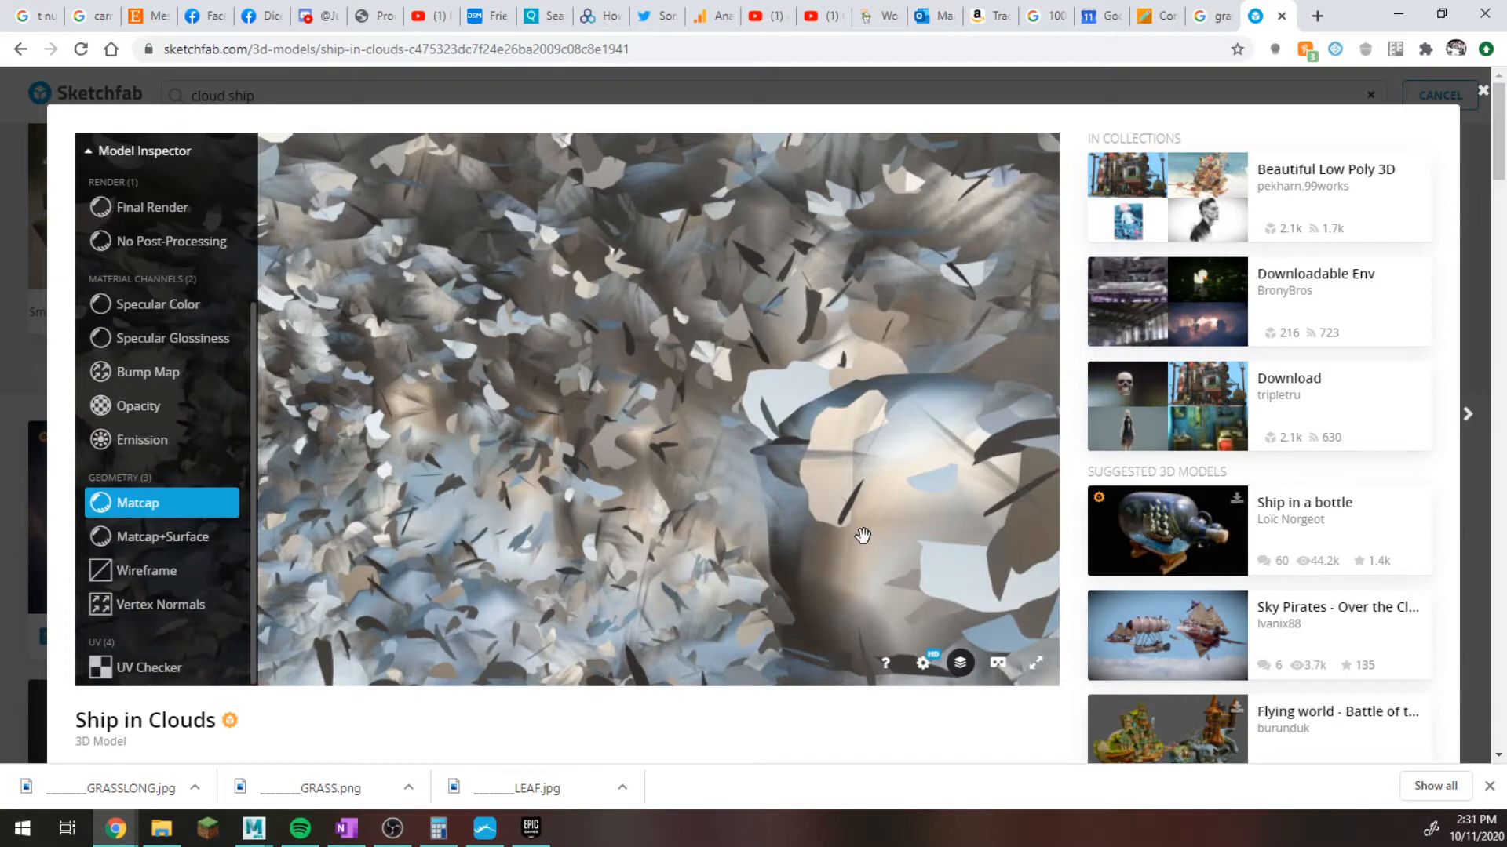
pyautogui.moveTo(863, 535); pyautogui.dragTo(811, 498)
pyautogui.scroll(-4, 817, 500)
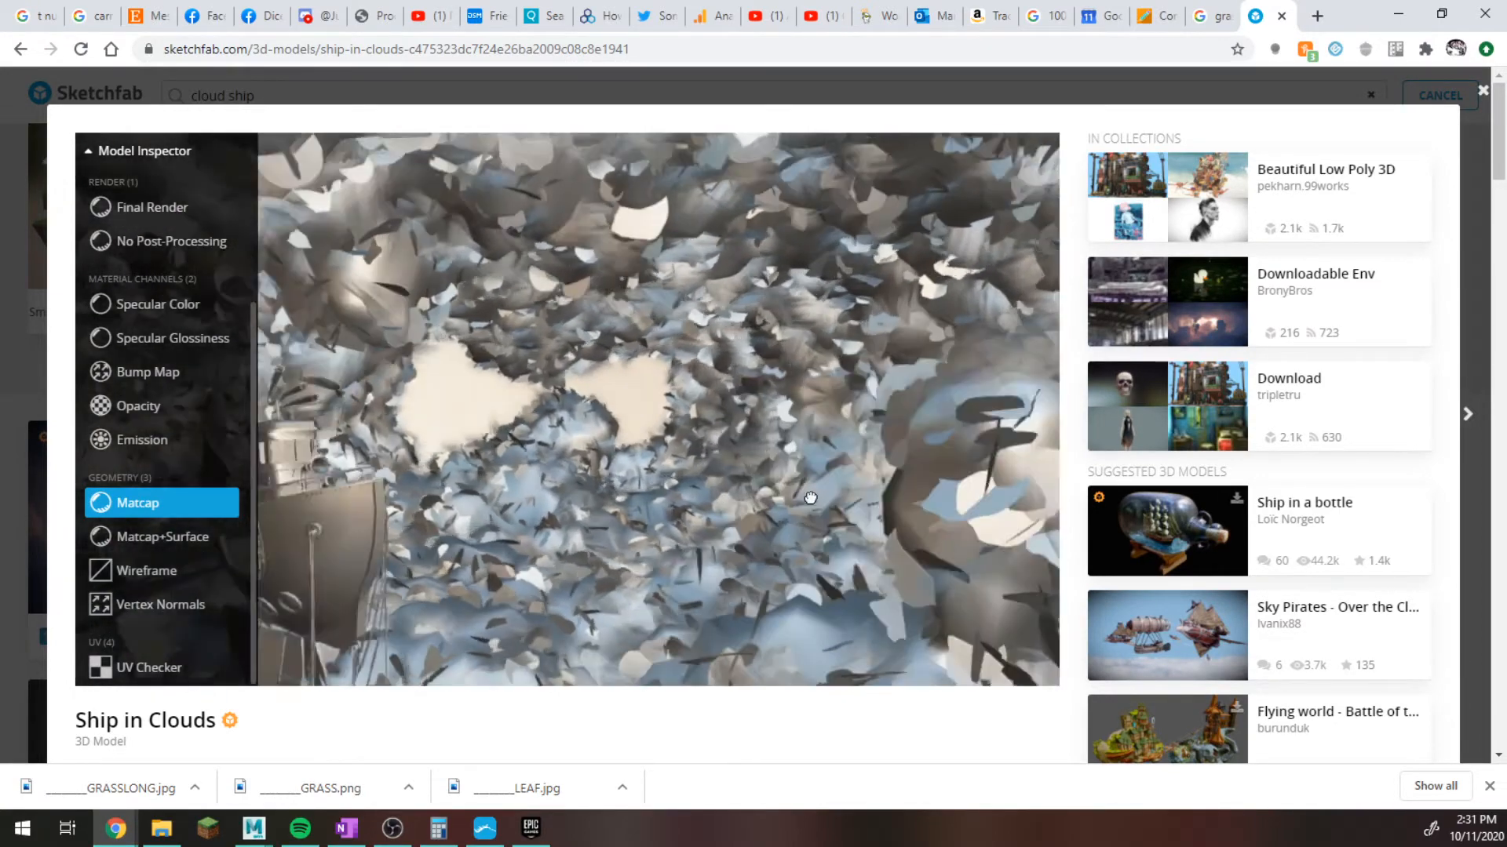
pyautogui.click(164, 536)
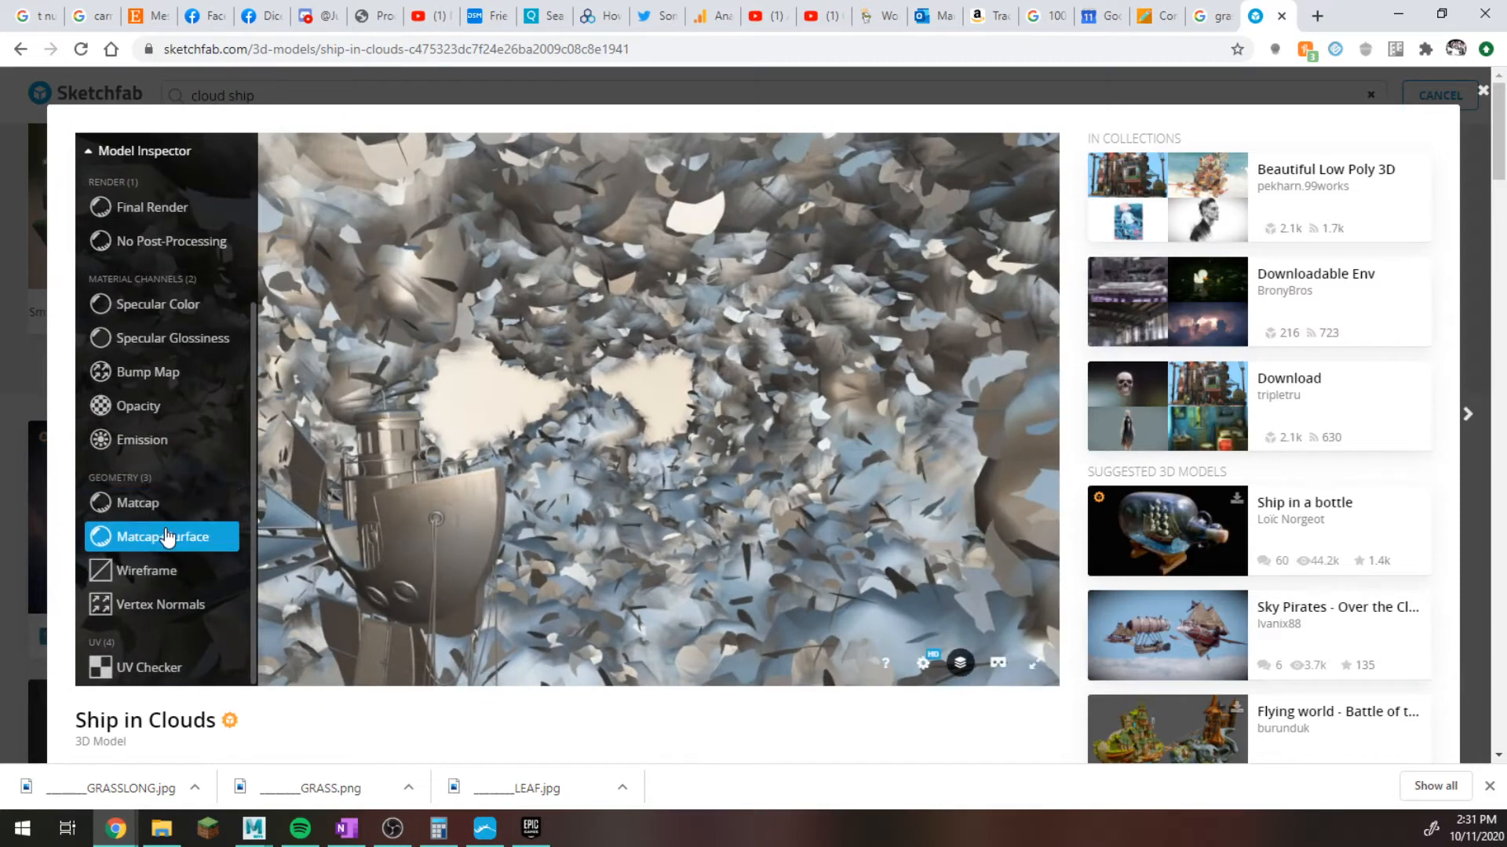
pyautogui.moveTo(791, 457); pyautogui.dragTo(620, 481)
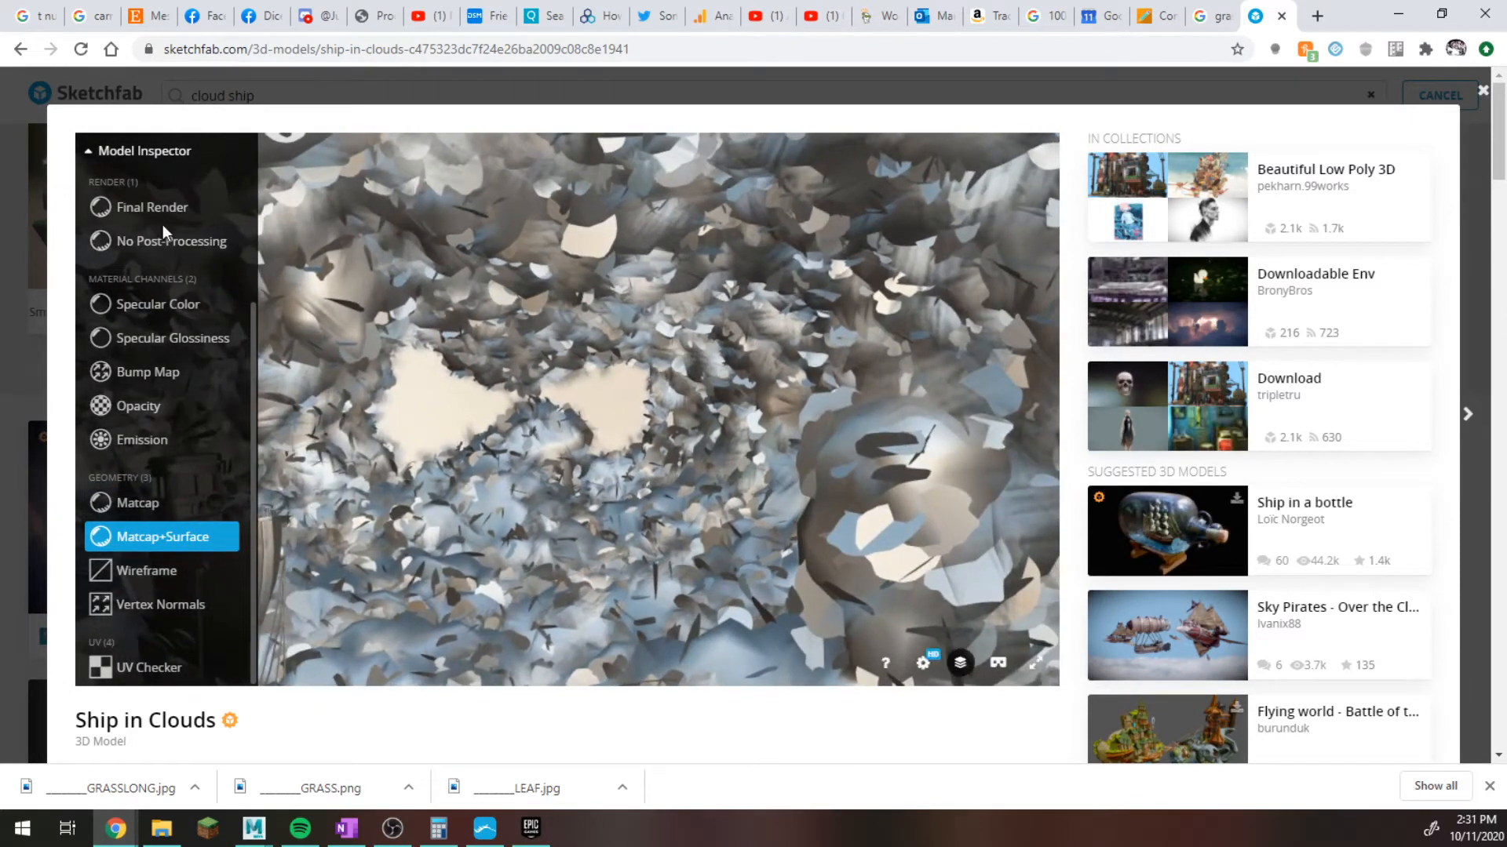
# View the cloud scene in No Post-Processing render mode from several angles.
pyautogui.click(191, 244)
pyautogui.moveTo(674, 445); pyautogui.dragTo(634, 391)
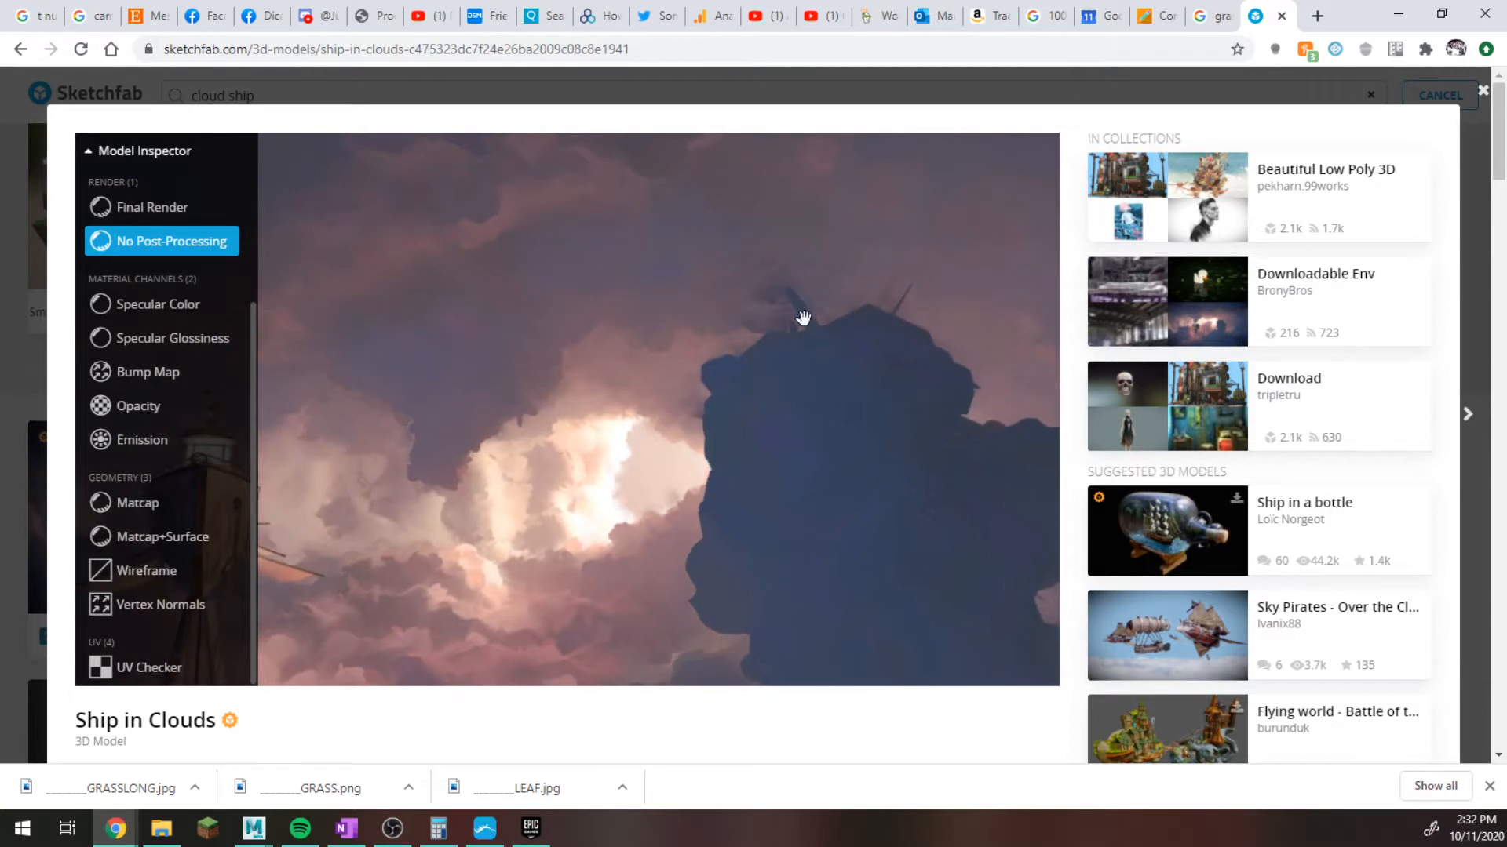
pyautogui.moveTo(806, 326); pyautogui.dragTo(431, 330)
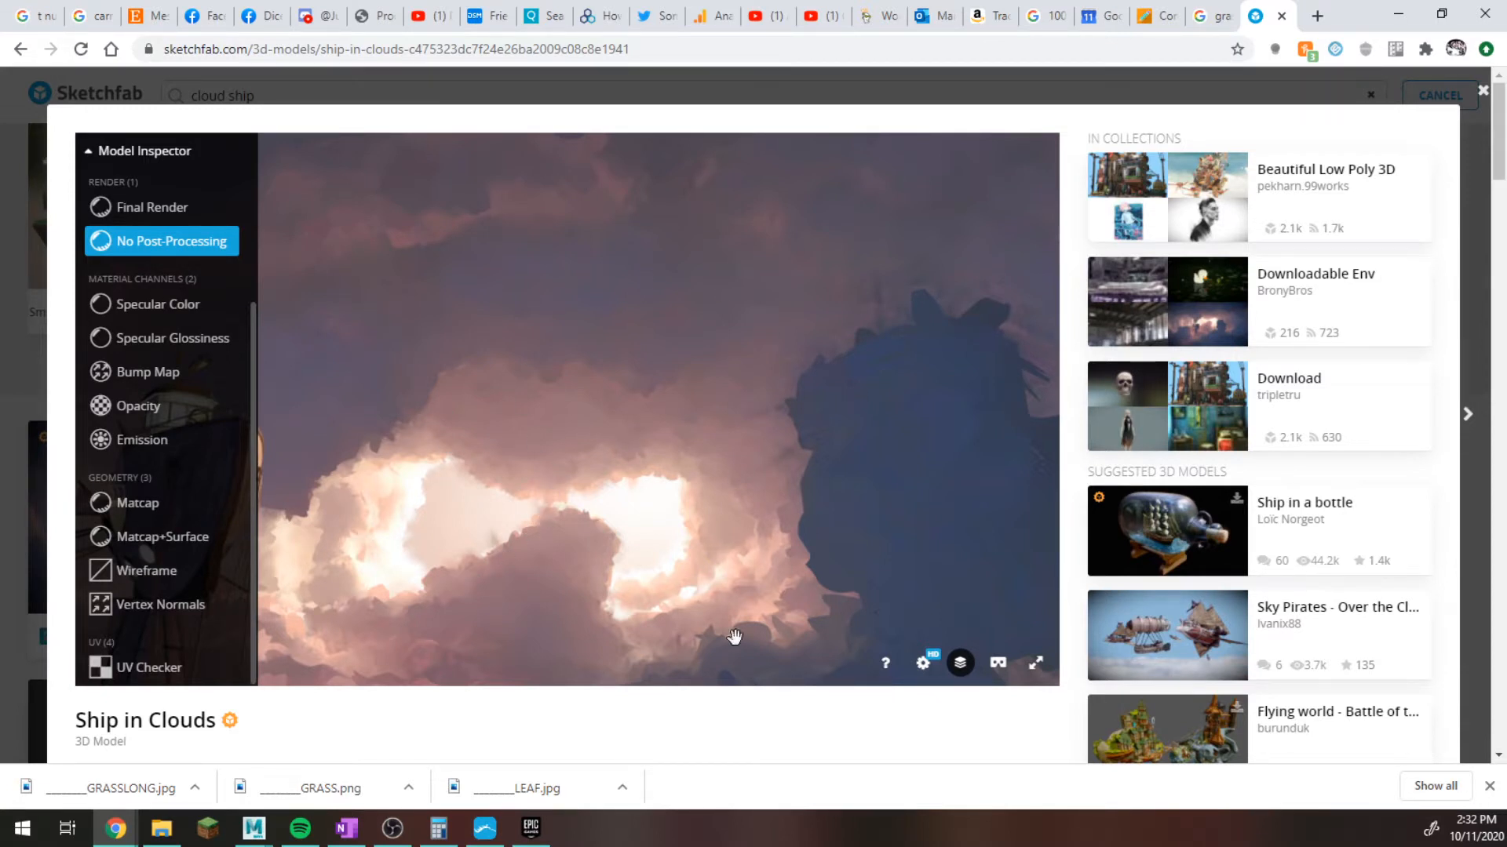
# Switch to Maya and draw a square polygon ground plane about 70 by 70 units over the grid.
pyautogui.click(256, 829)
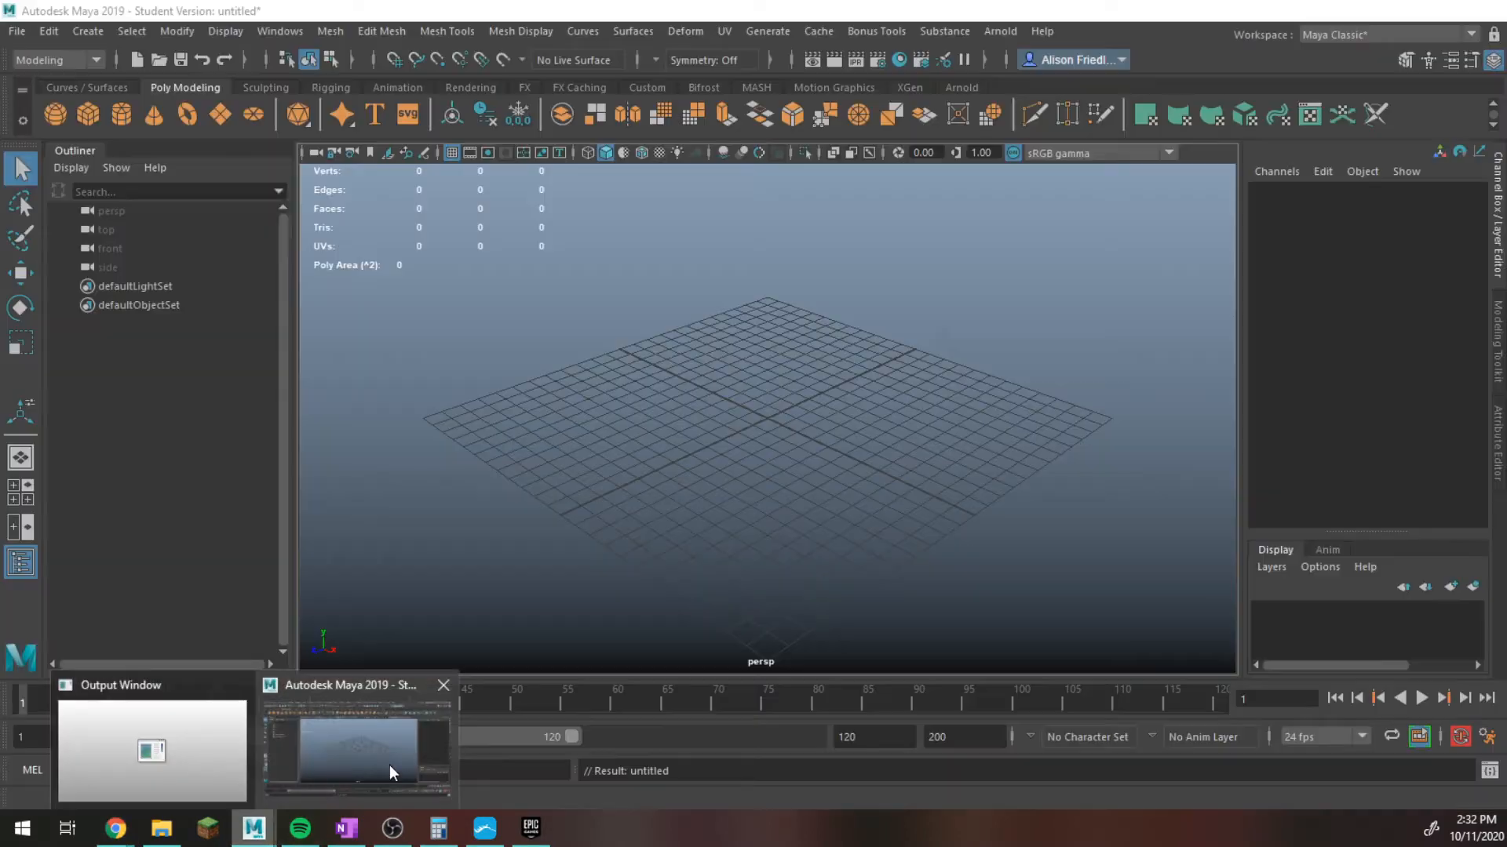
pyautogui.click(389, 766)
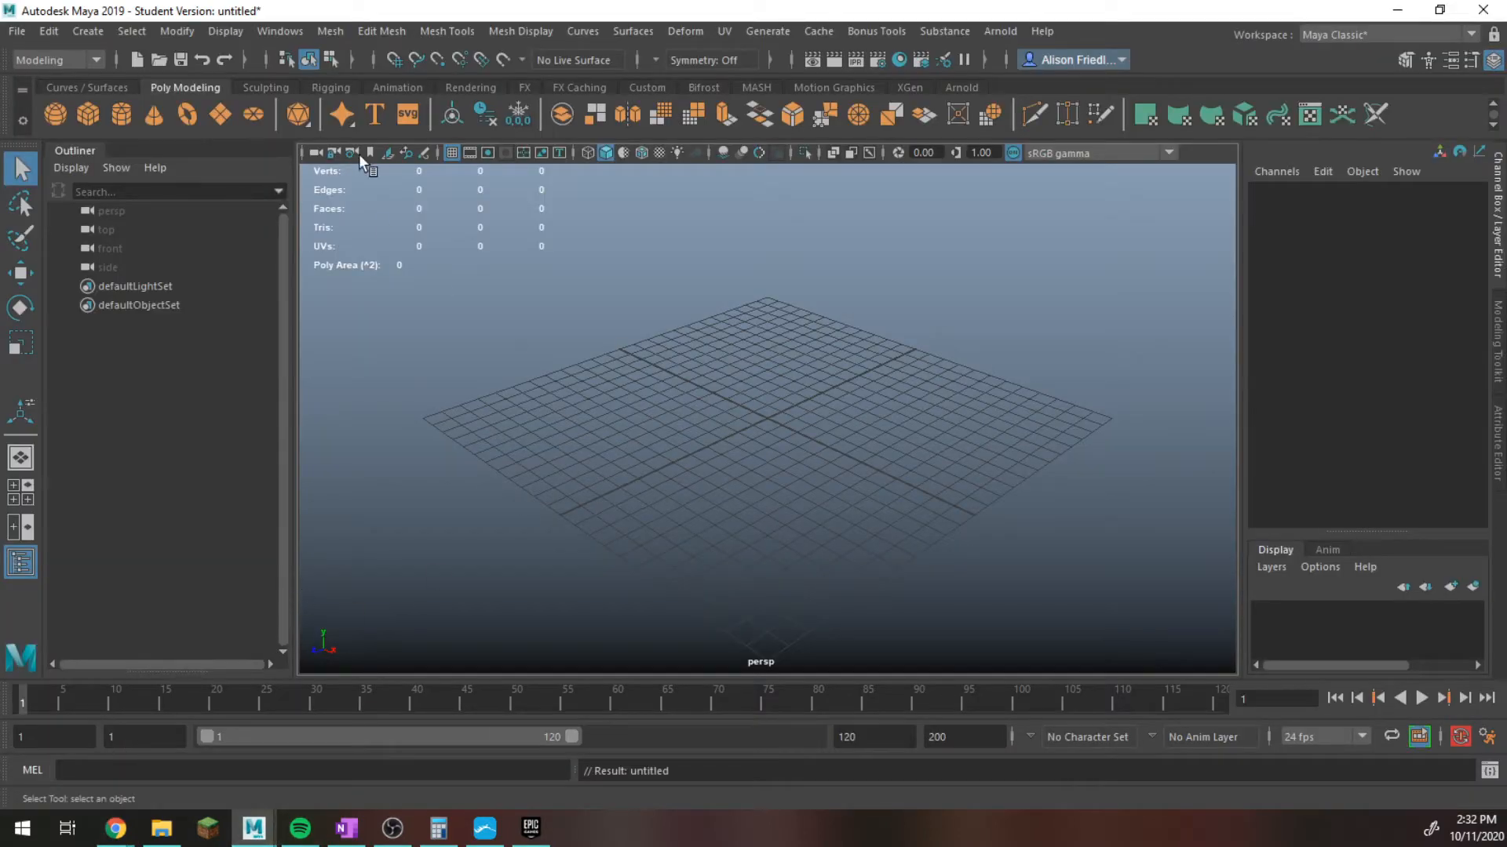
pyautogui.click(221, 115)
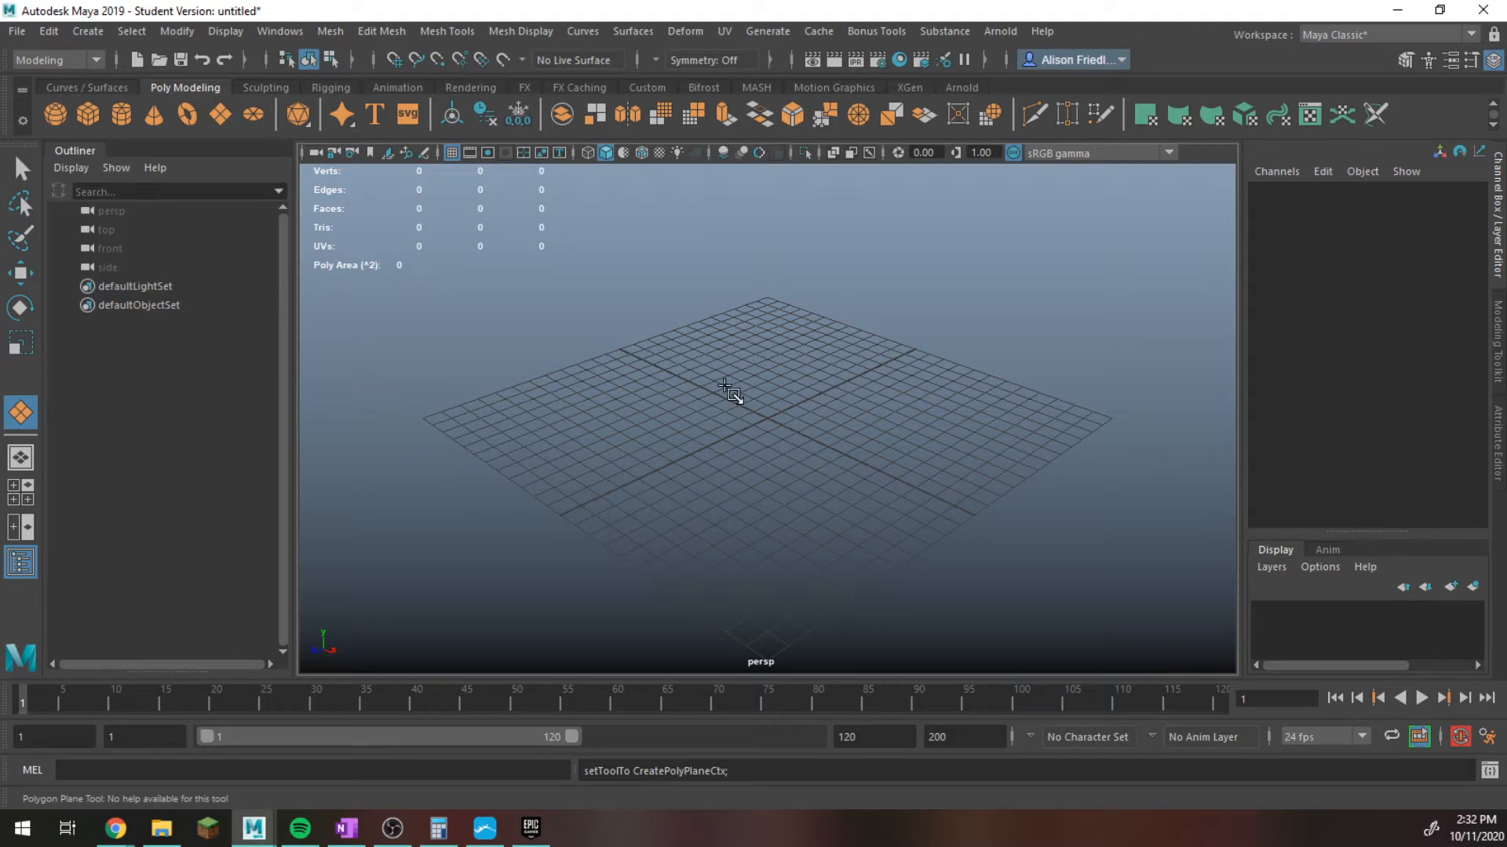
pyautogui.moveTo(732, 392); pyautogui.dragTo(840, 280)
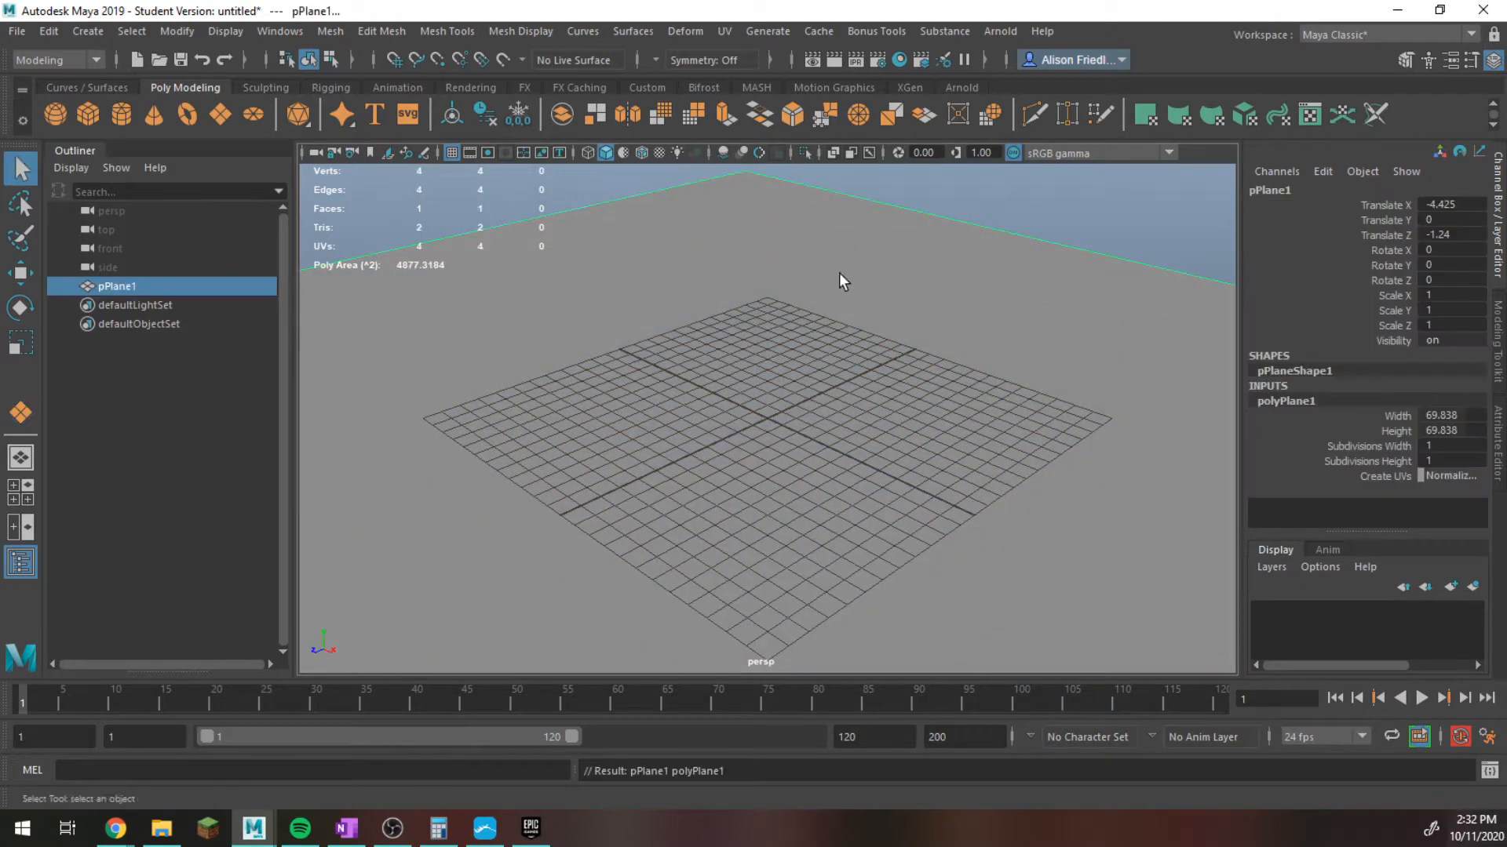
# Draw an upright polygon plane about 10.9 by 9.1 units in the front view, then return to the perspective view.
pyautogui.click(222, 115)
pyautogui.press('space')
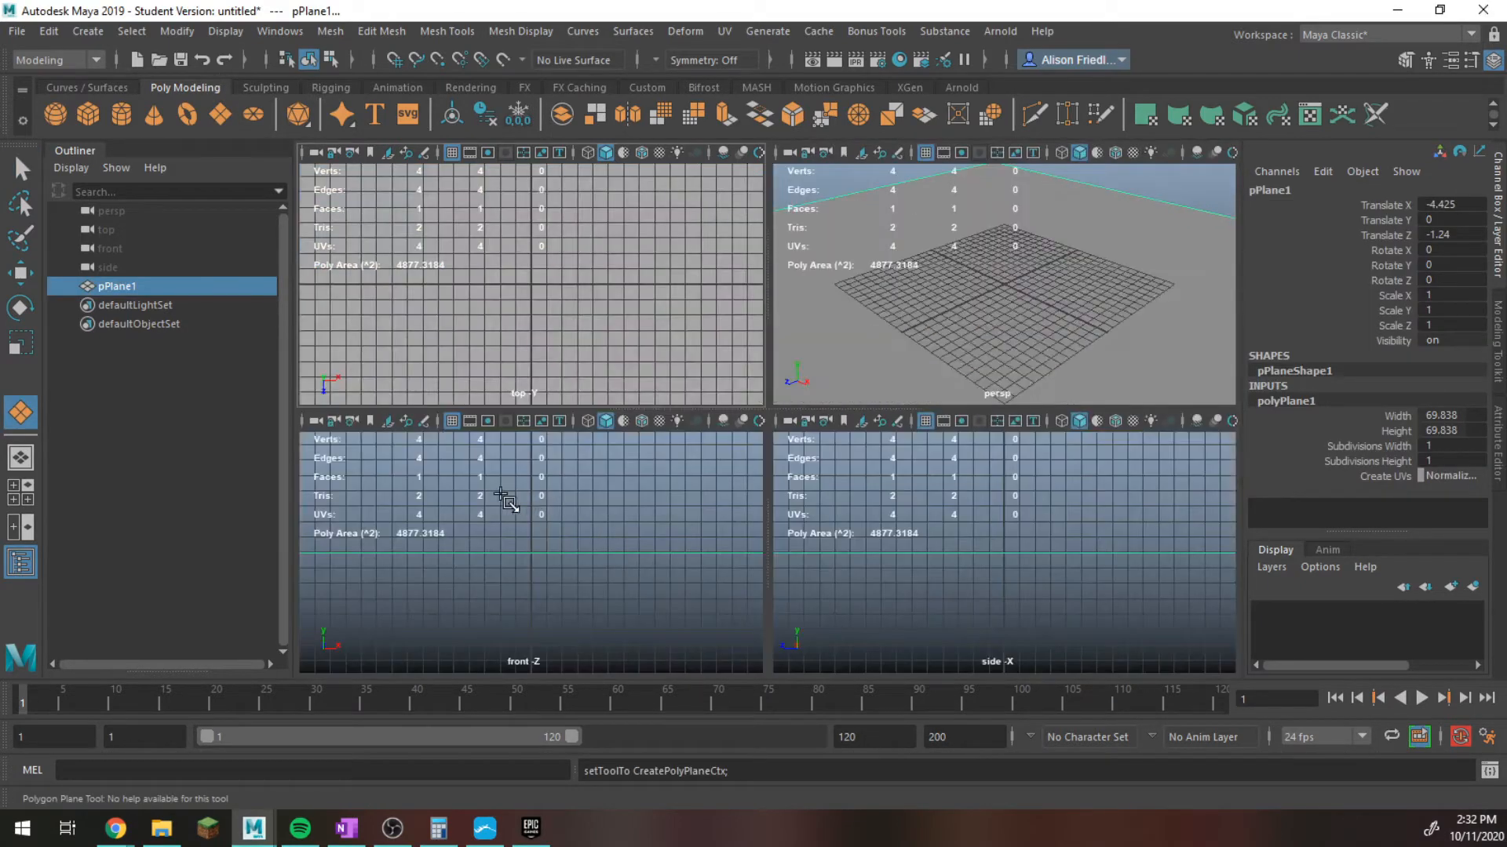
pyautogui.moveTo(501, 493); pyautogui.dragTo(659, 626)
pyautogui.press('space')
pyautogui.press('space')
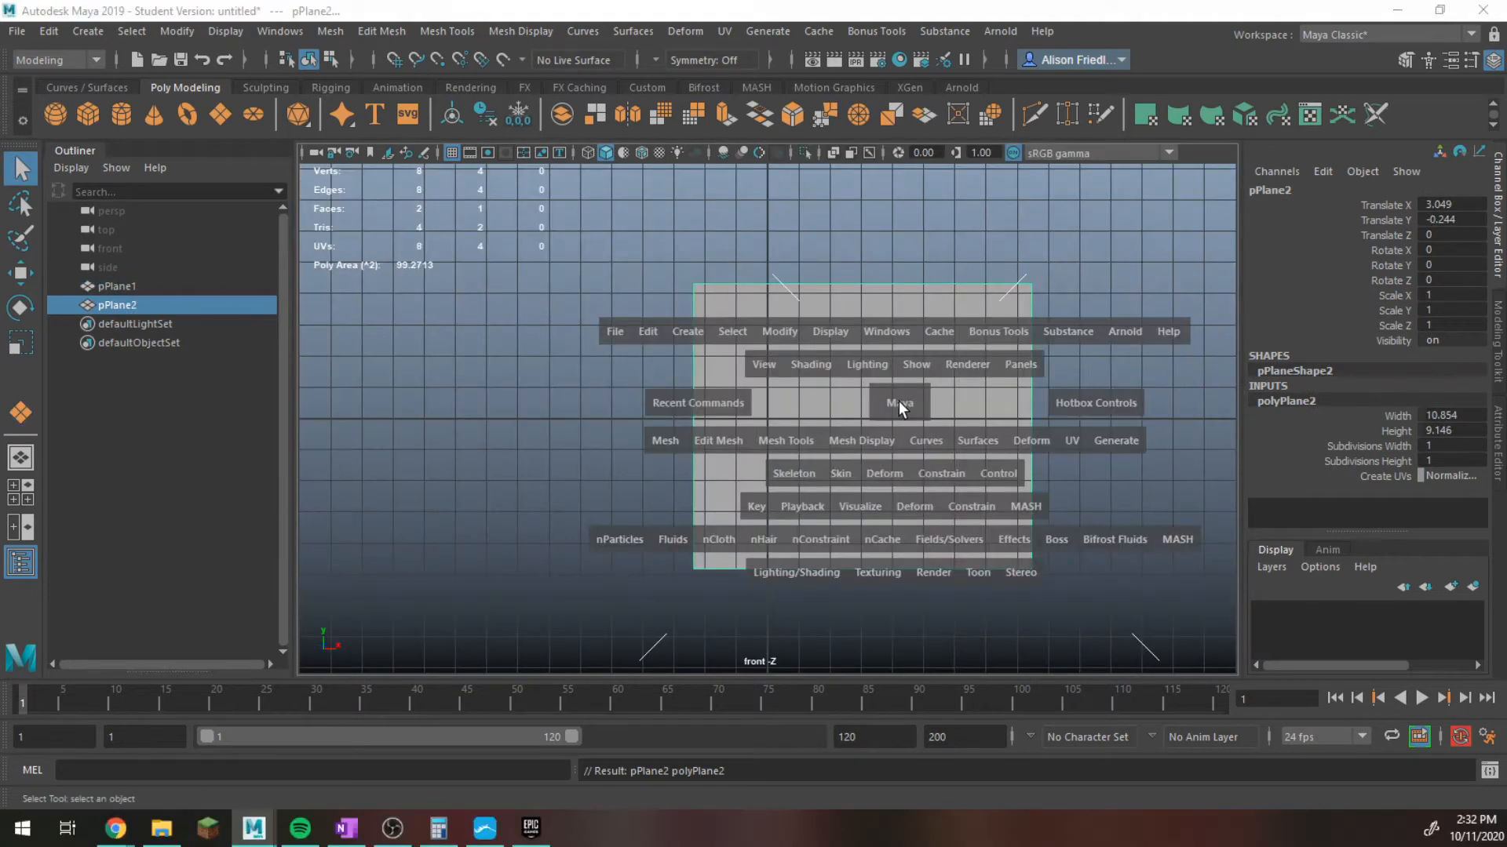
pyautogui.press('space')
pyautogui.press('space')
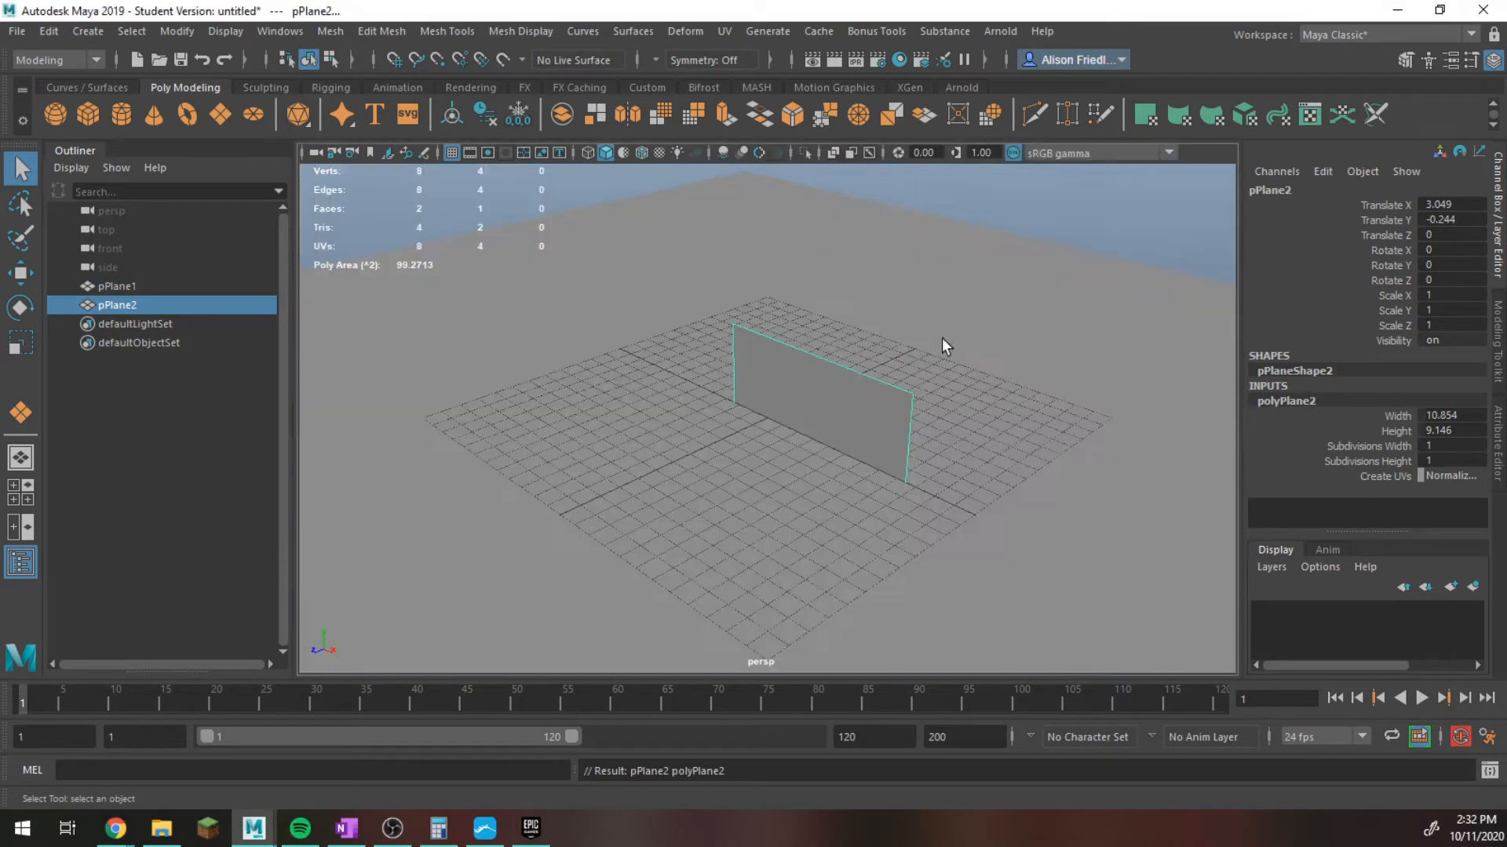
# Raise the upright plane above the ground plane to a Translate Y of about 5.3.
pyautogui.press('w')
pyautogui.moveTo(814, 362); pyautogui.dragTo(816, 237)
pyautogui.press('q')
# Assign a new Arnold aiStandardSurface material to the upright plane.
pyautogui.moveTo(849, 309); pyautogui.dragTo(855, 829, button='right')
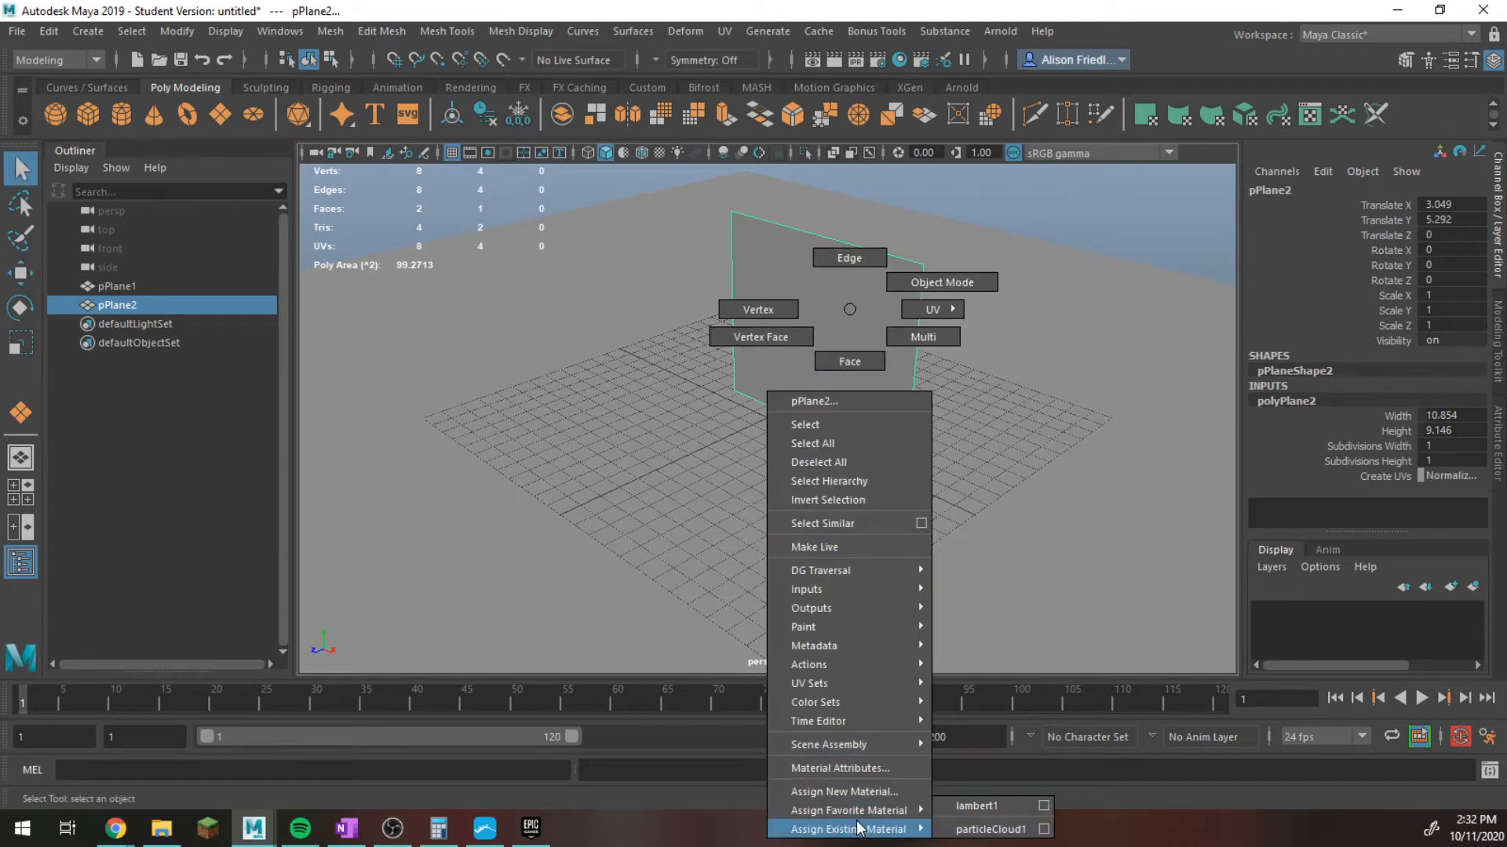
pyautogui.moveTo(857, 828); pyautogui.dragTo(884, 793, button='right')
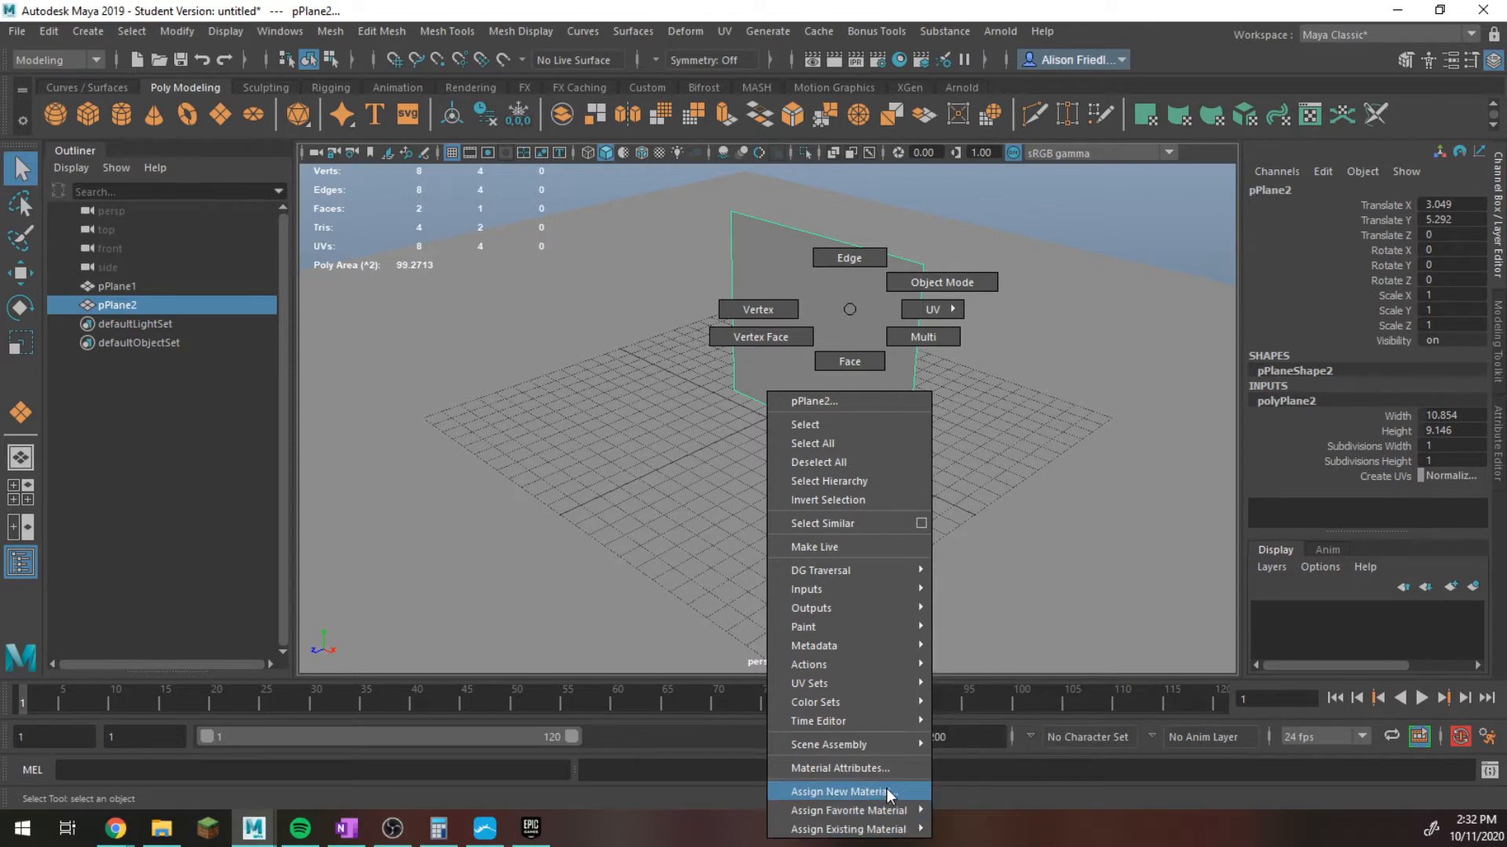
pyautogui.moveTo(887, 788); pyautogui.dragTo(893, 791, button='right')
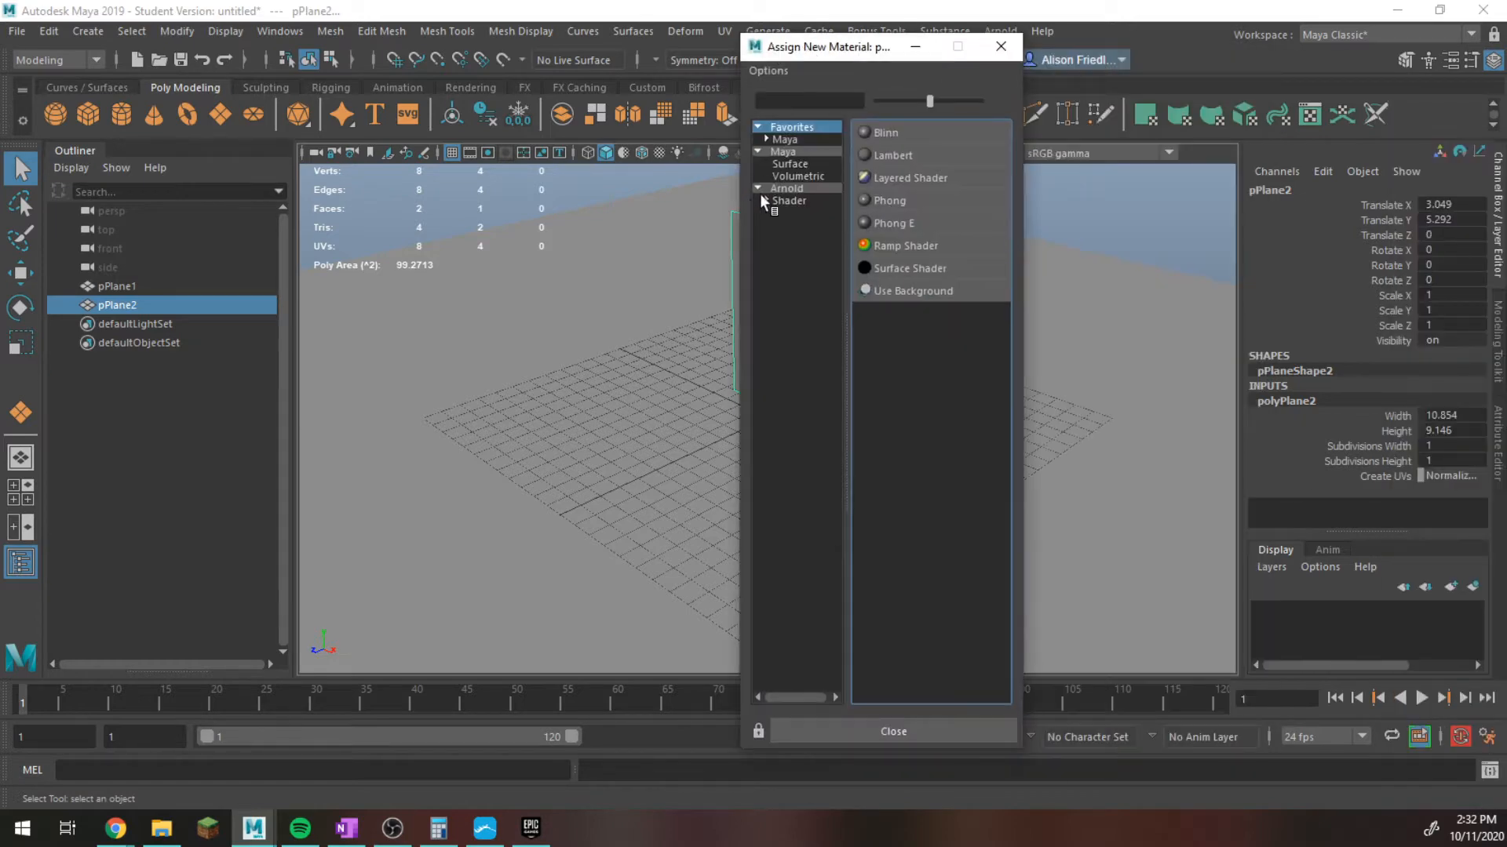
pyautogui.click(798, 188)
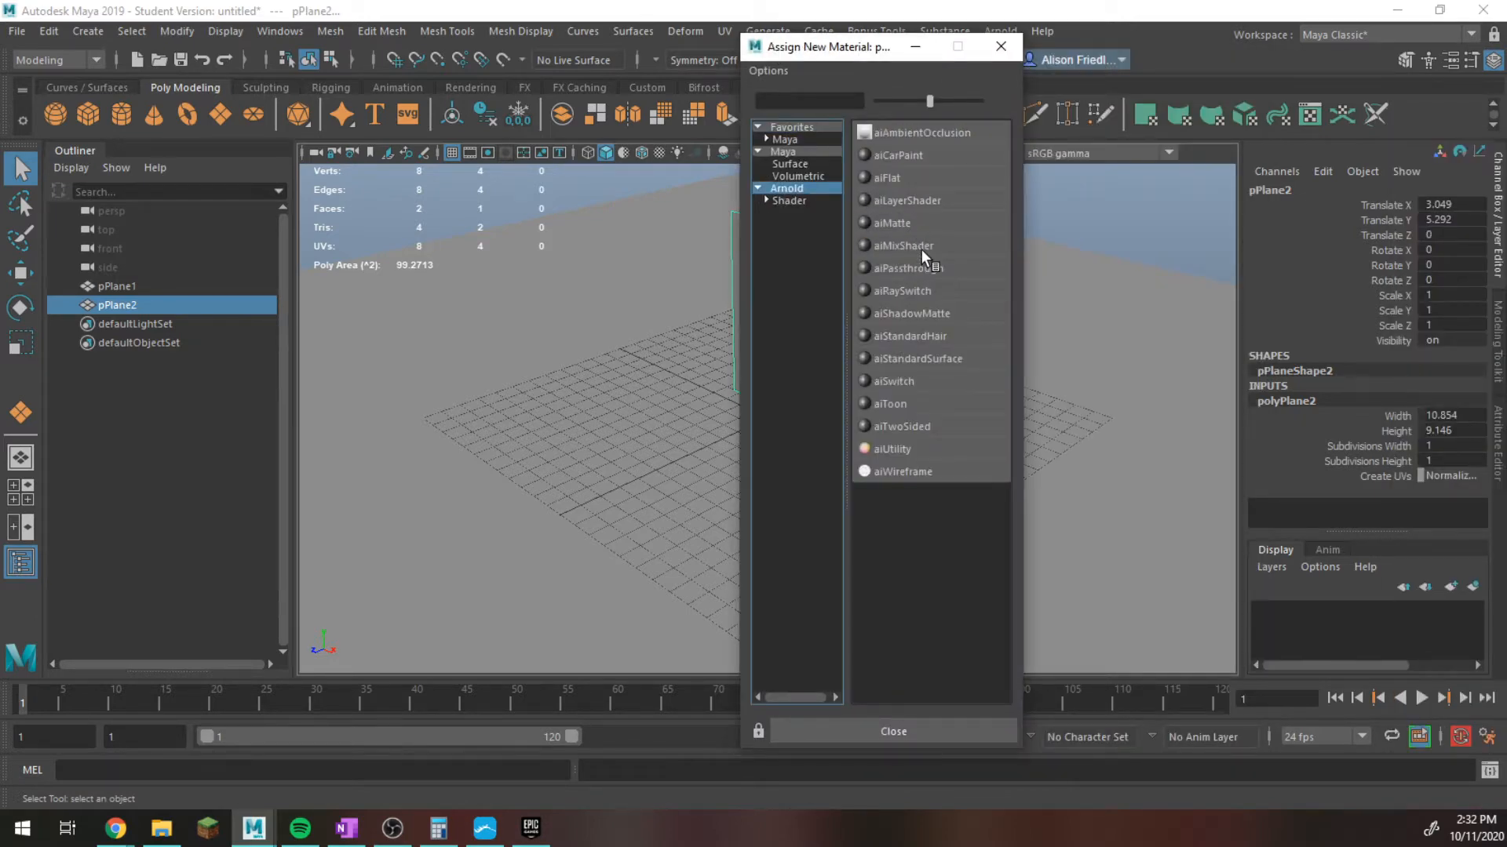
pyautogui.click(941, 357)
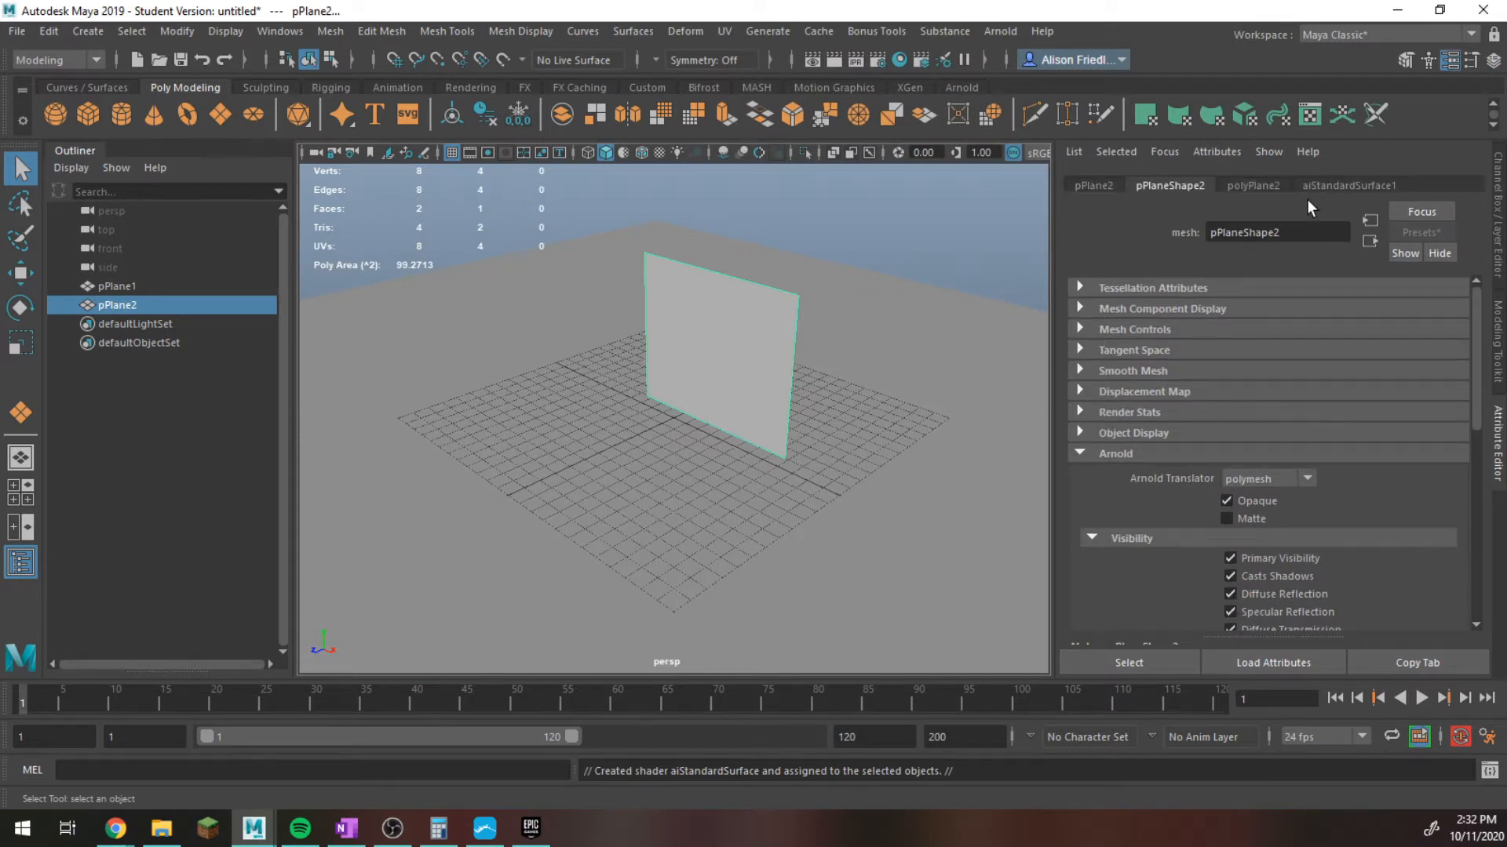
# Rename the upright plane's aiStandardSurface material to Leaf.
pyautogui.write('L')
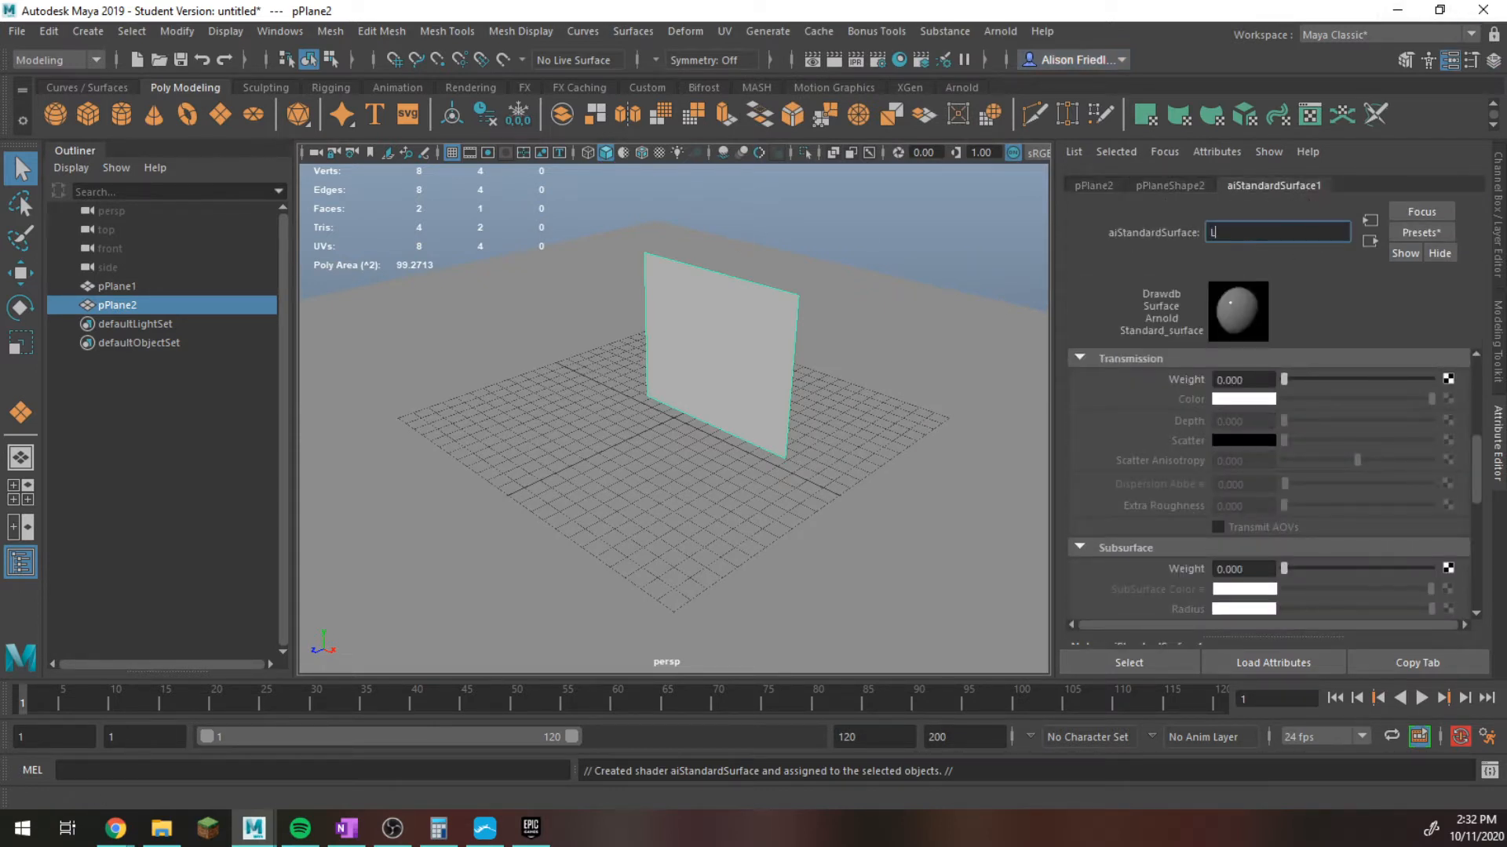
pyautogui.write('ear')
pyautogui.press('Return')
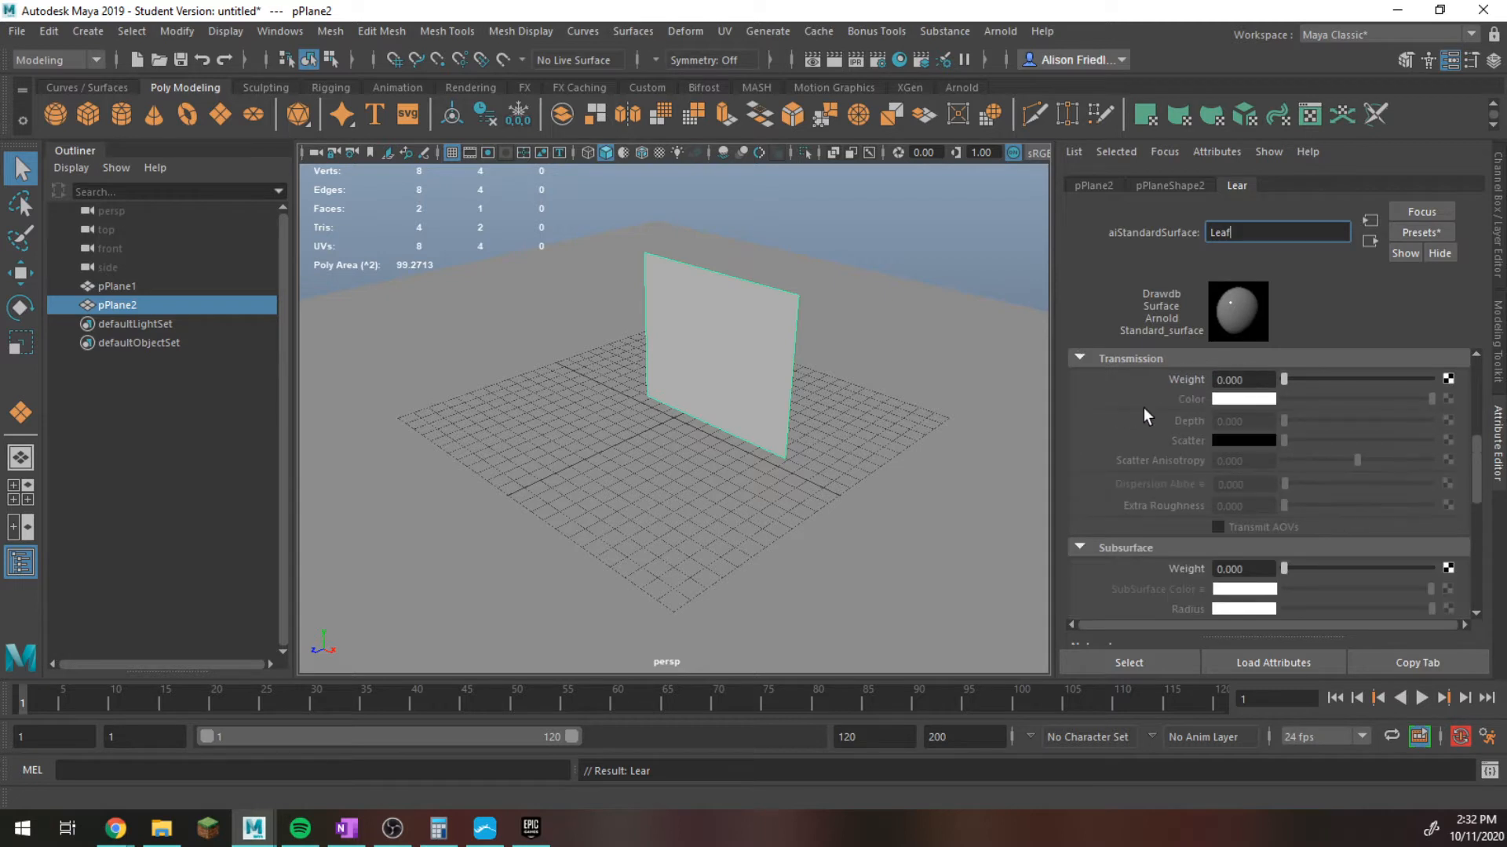
# Connect a File texture to the Leaf material's base color and load _______LEAF.jpg from the Desktop folder.
pyautogui.scroll(5, 1142, 408)
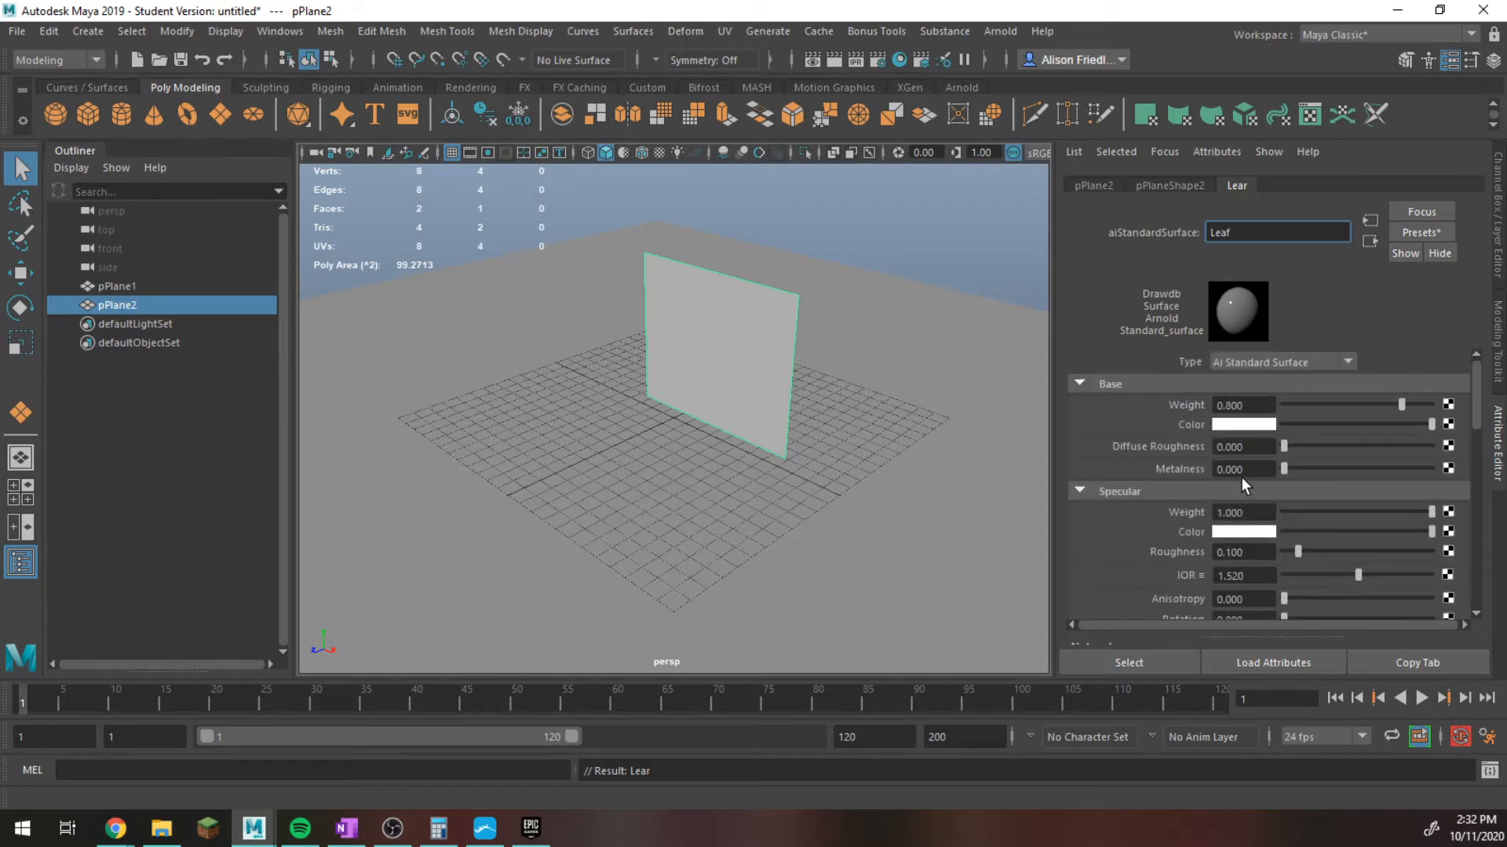
pyautogui.click(1448, 424)
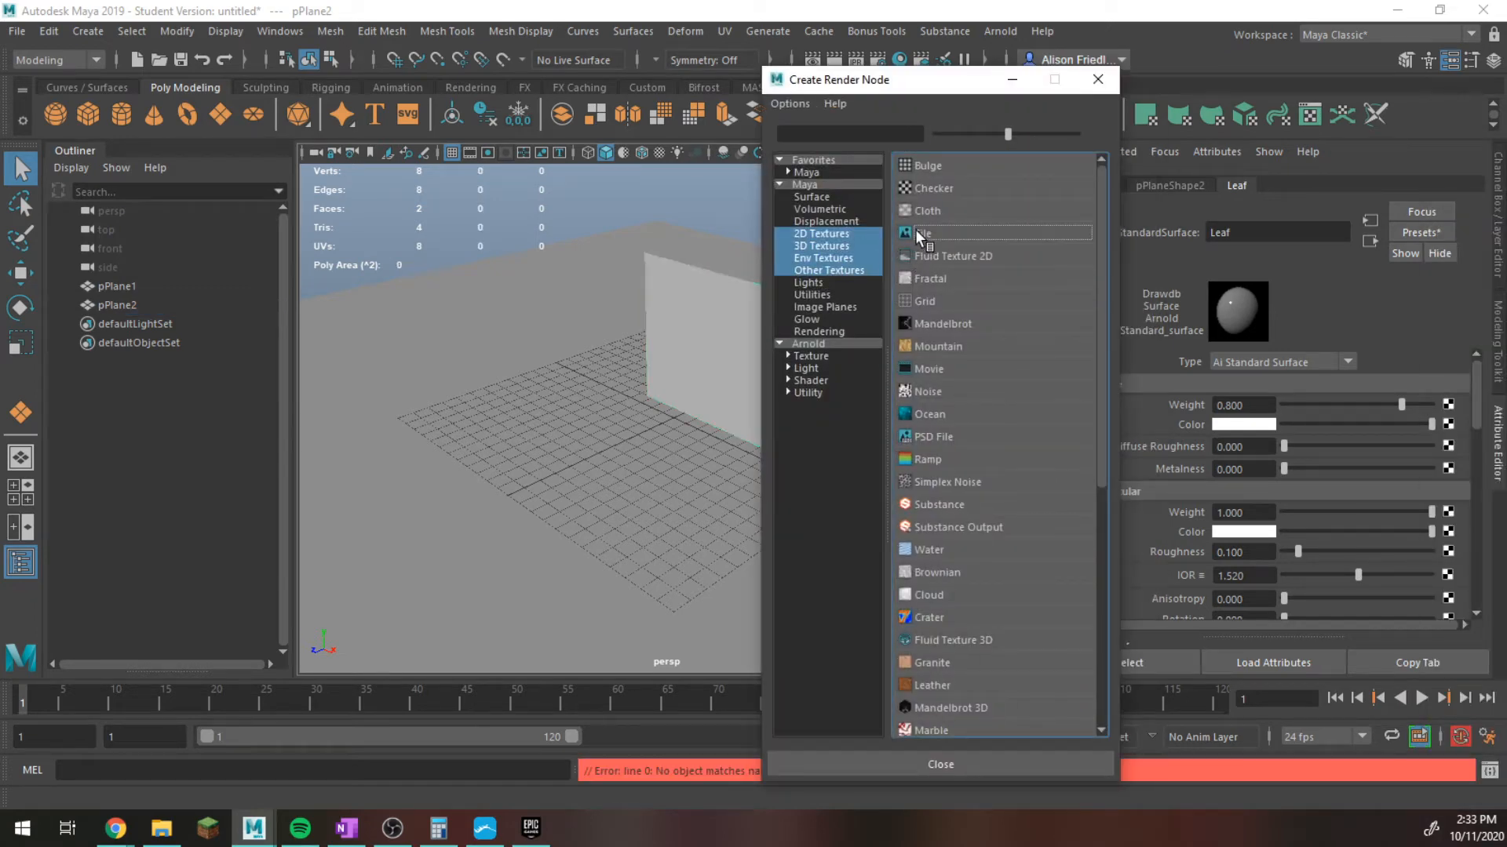
pyautogui.click(916, 232)
pyautogui.click(1444, 441)
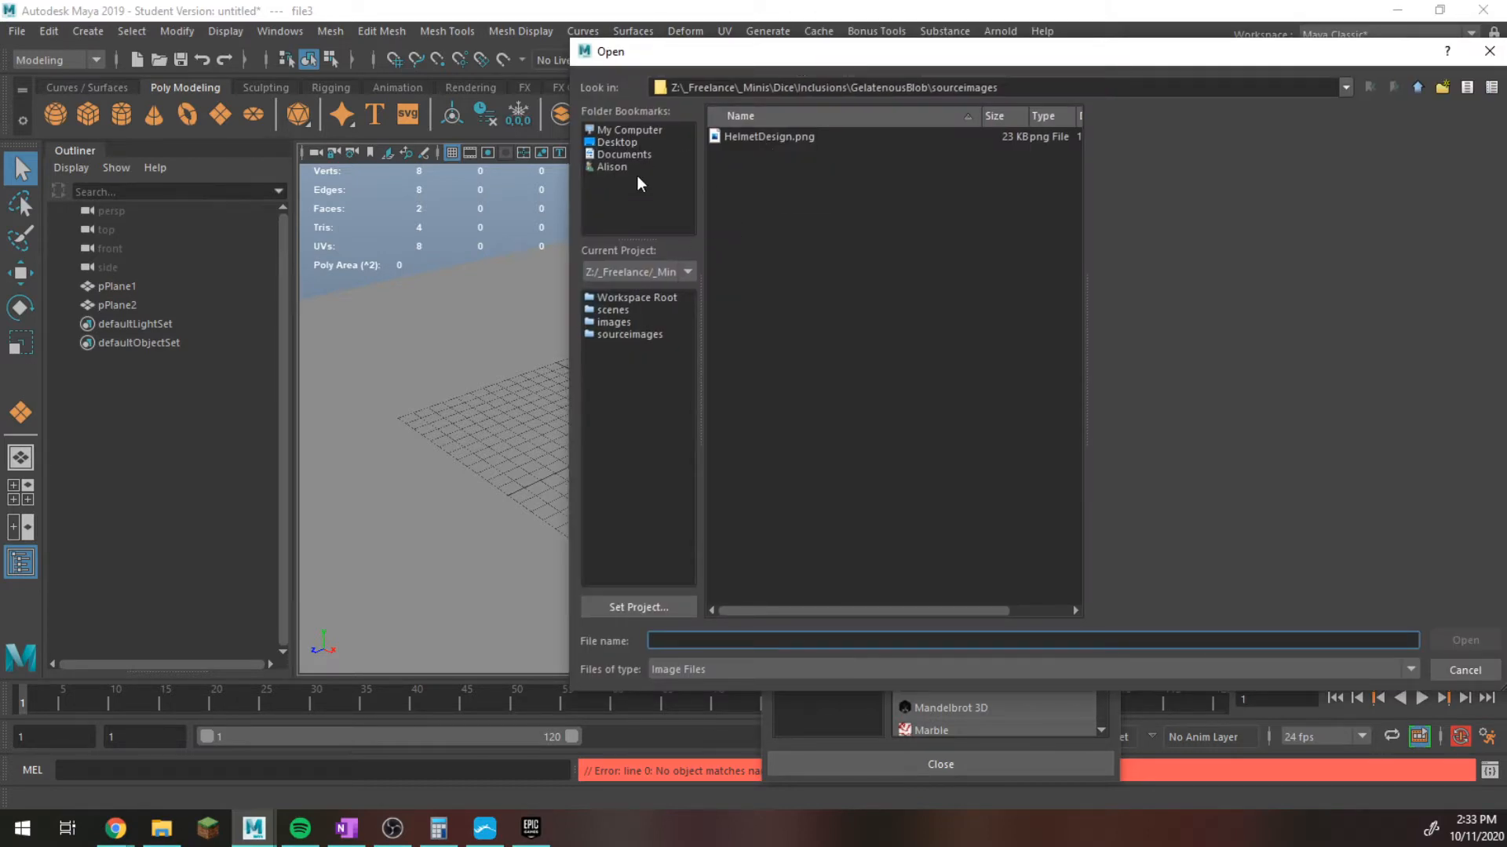
pyautogui.click(622, 142)
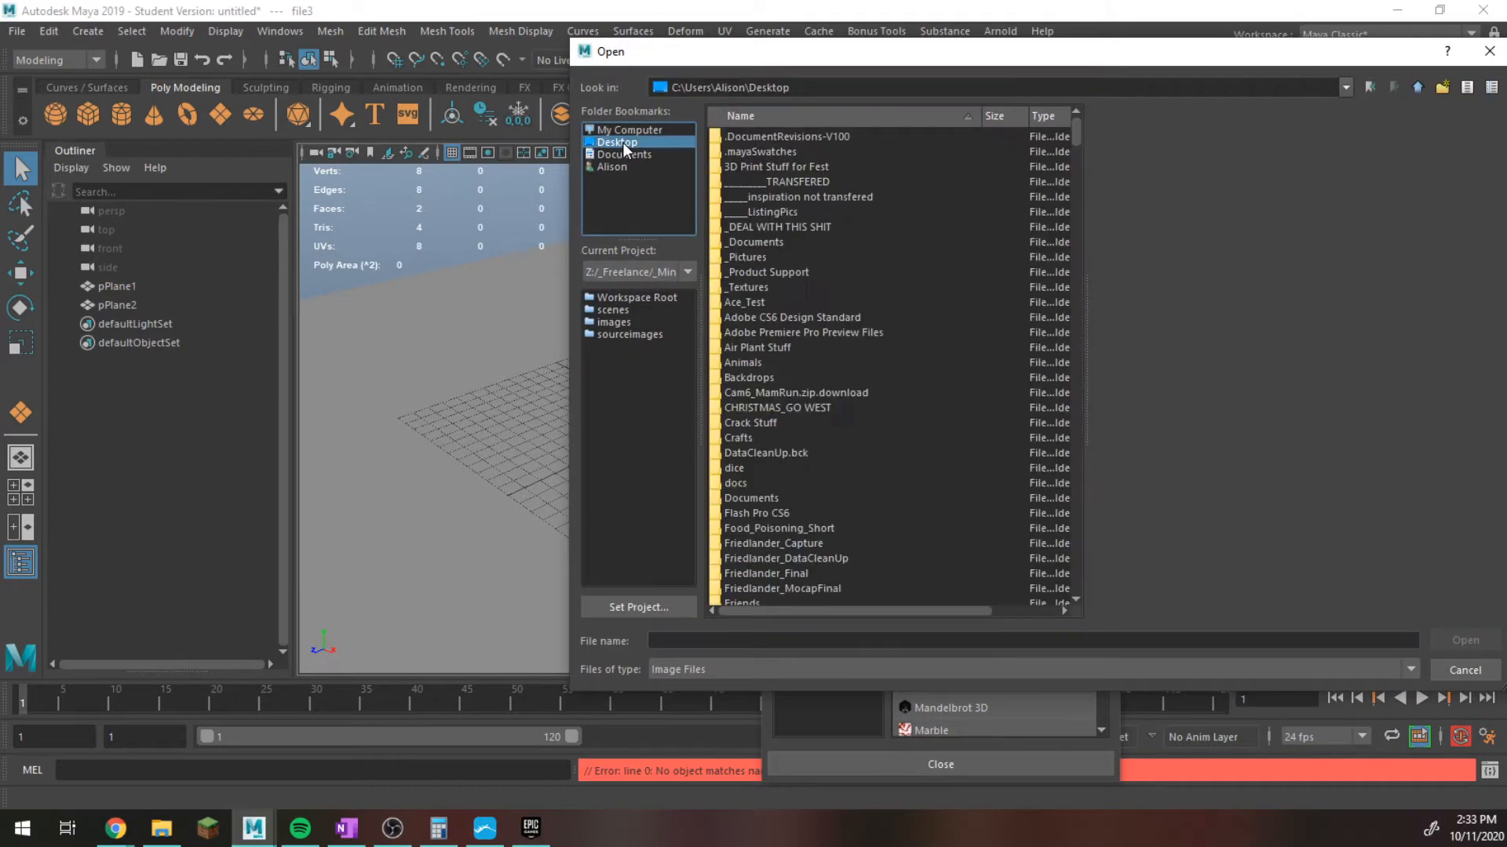
pyautogui.scroll(-20, 816, 248)
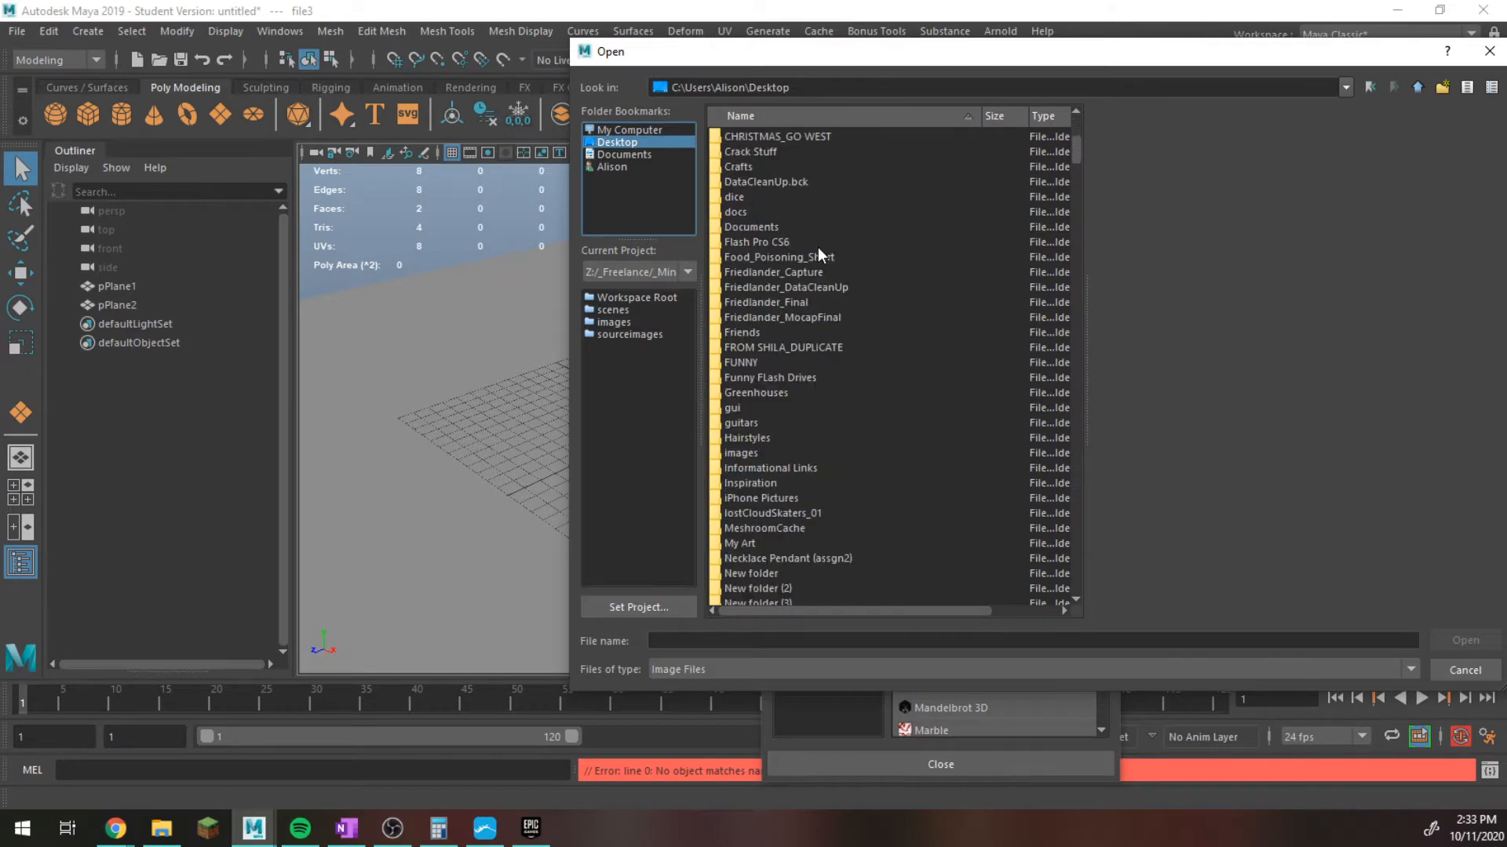
pyautogui.scroll(-20, 821, 251)
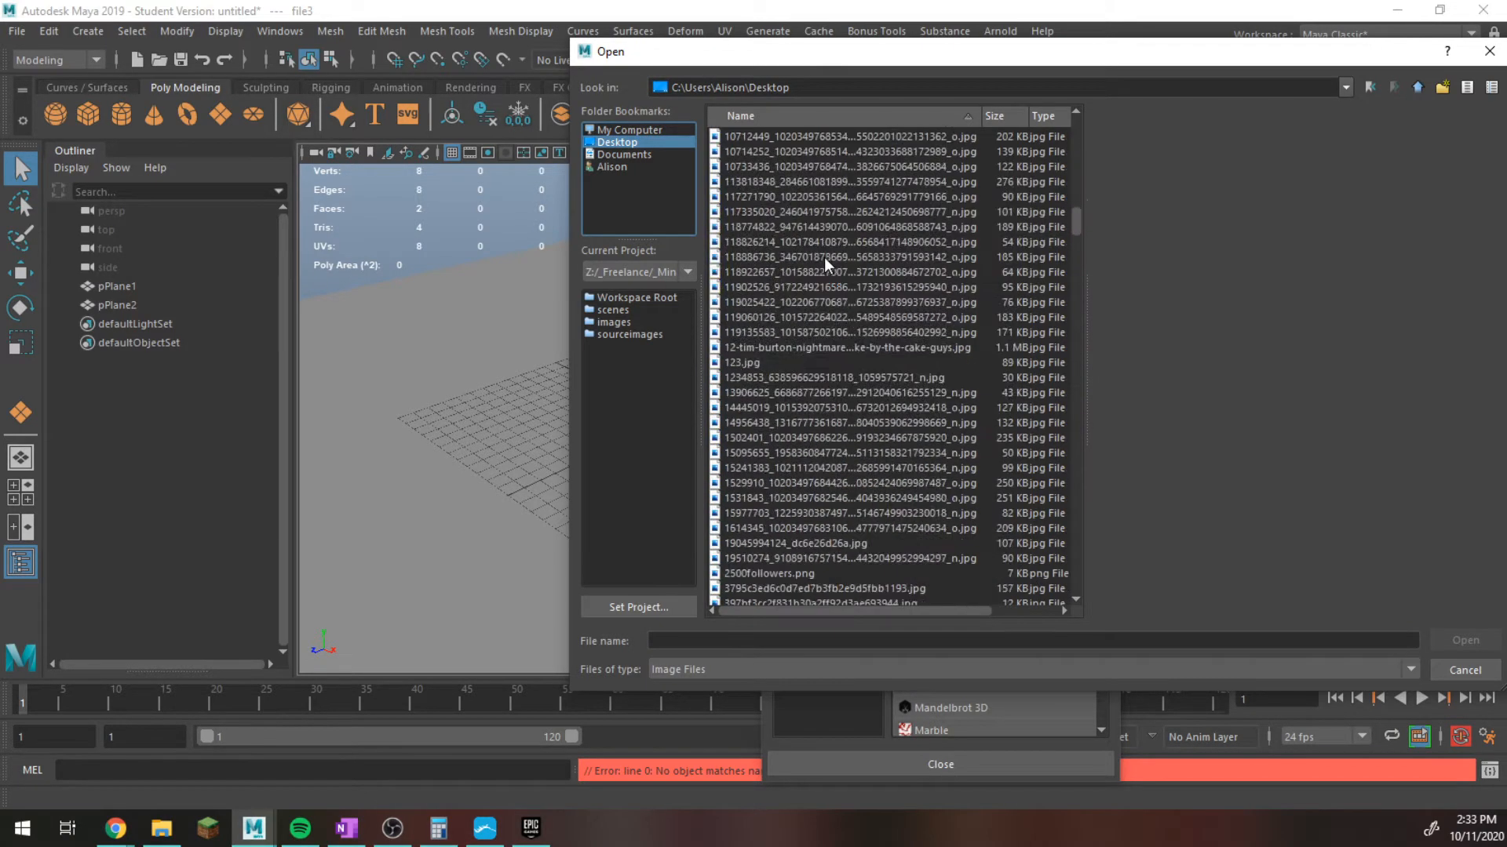
pyautogui.scroll(1, 854, 318)
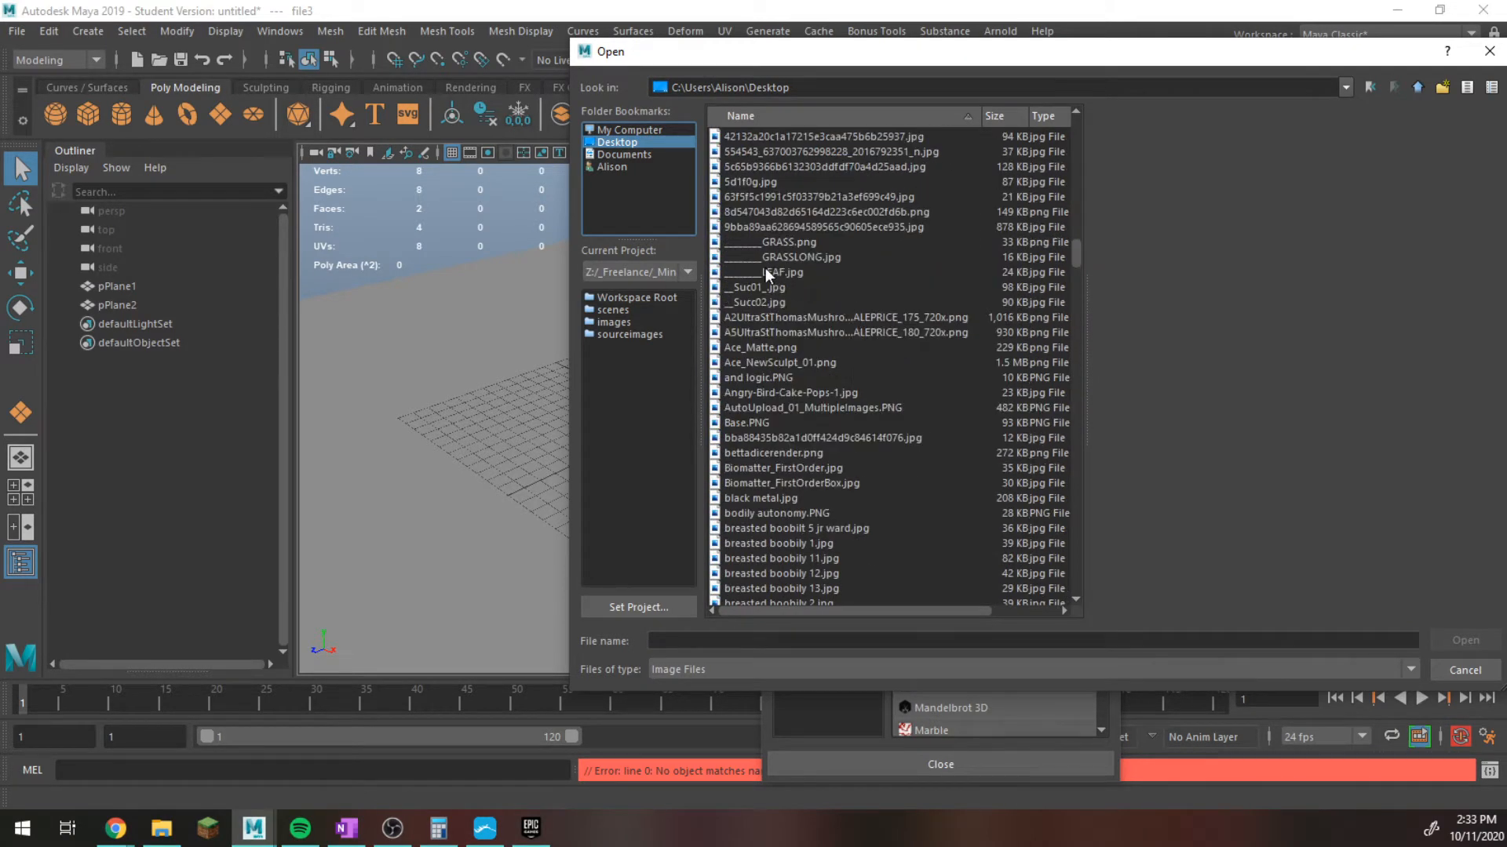
pyautogui.doubleClick(765, 269)
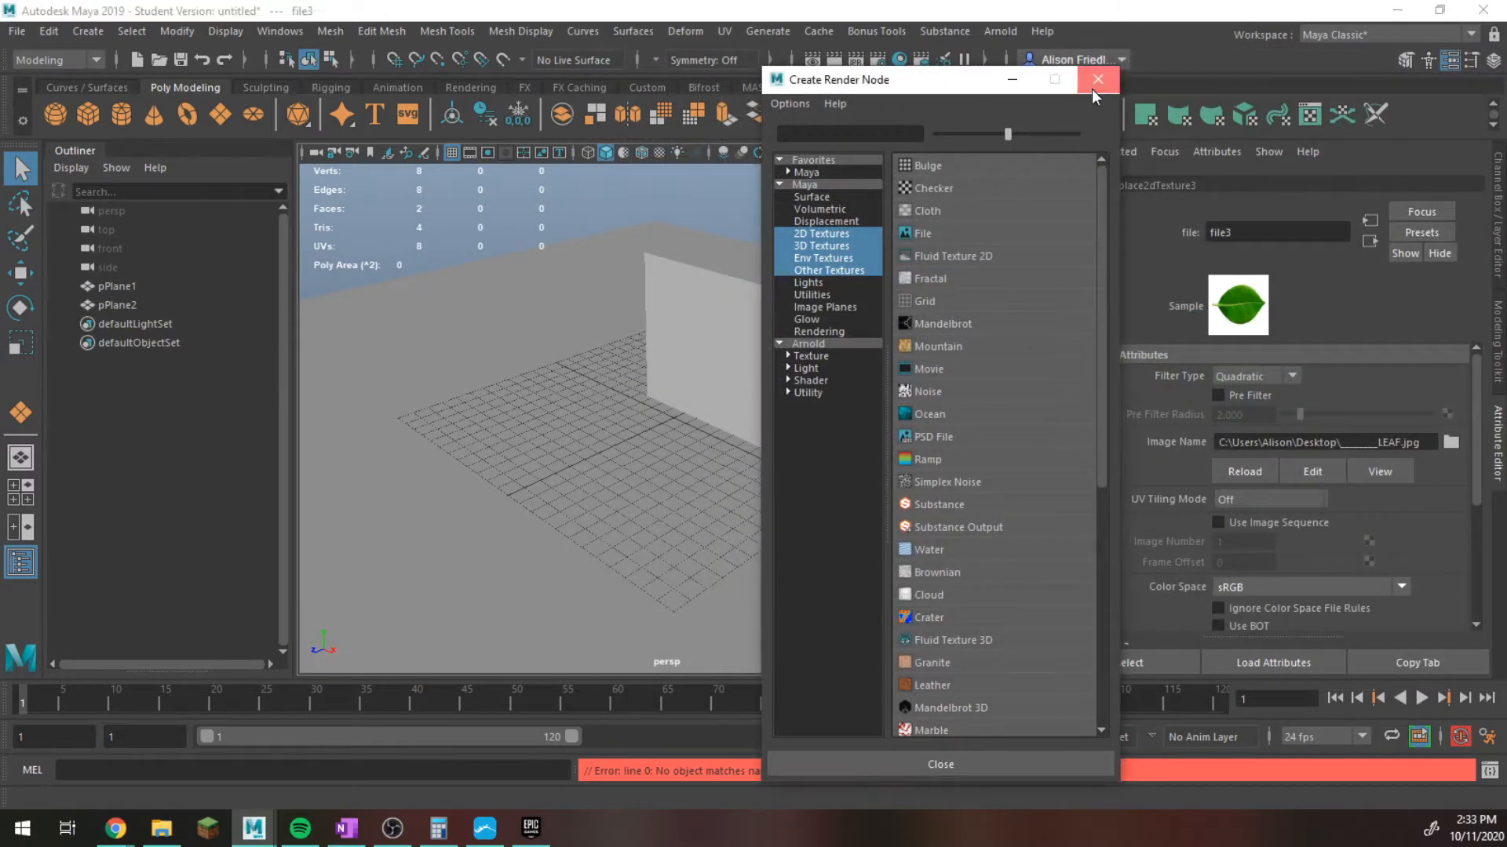
# Select the upright plane, open the Hypershade and graph the Leaf material's network.
pyautogui.click(1097, 81)
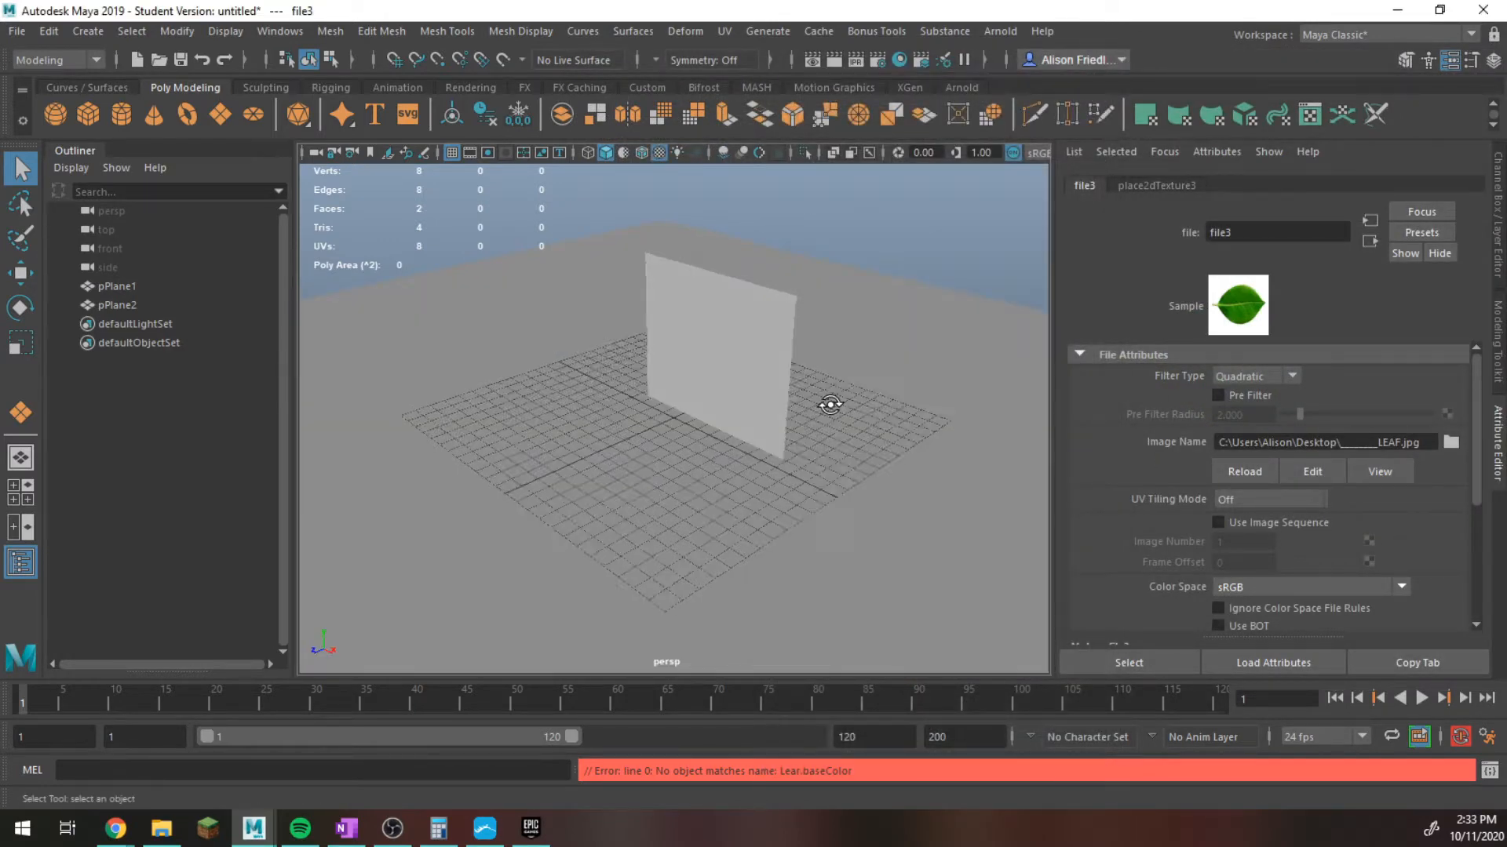
pyautogui.keyDown('alt'); pyautogui.moveTo(824, 407); pyautogui.dragTo(1013, 384); pyautogui.keyUp('alt')
pyautogui.keyDown('alt'); pyautogui.moveTo(728, 337); pyautogui.dragTo(708, 328); pyautogui.keyUp('alt')
pyautogui.click(707, 327)
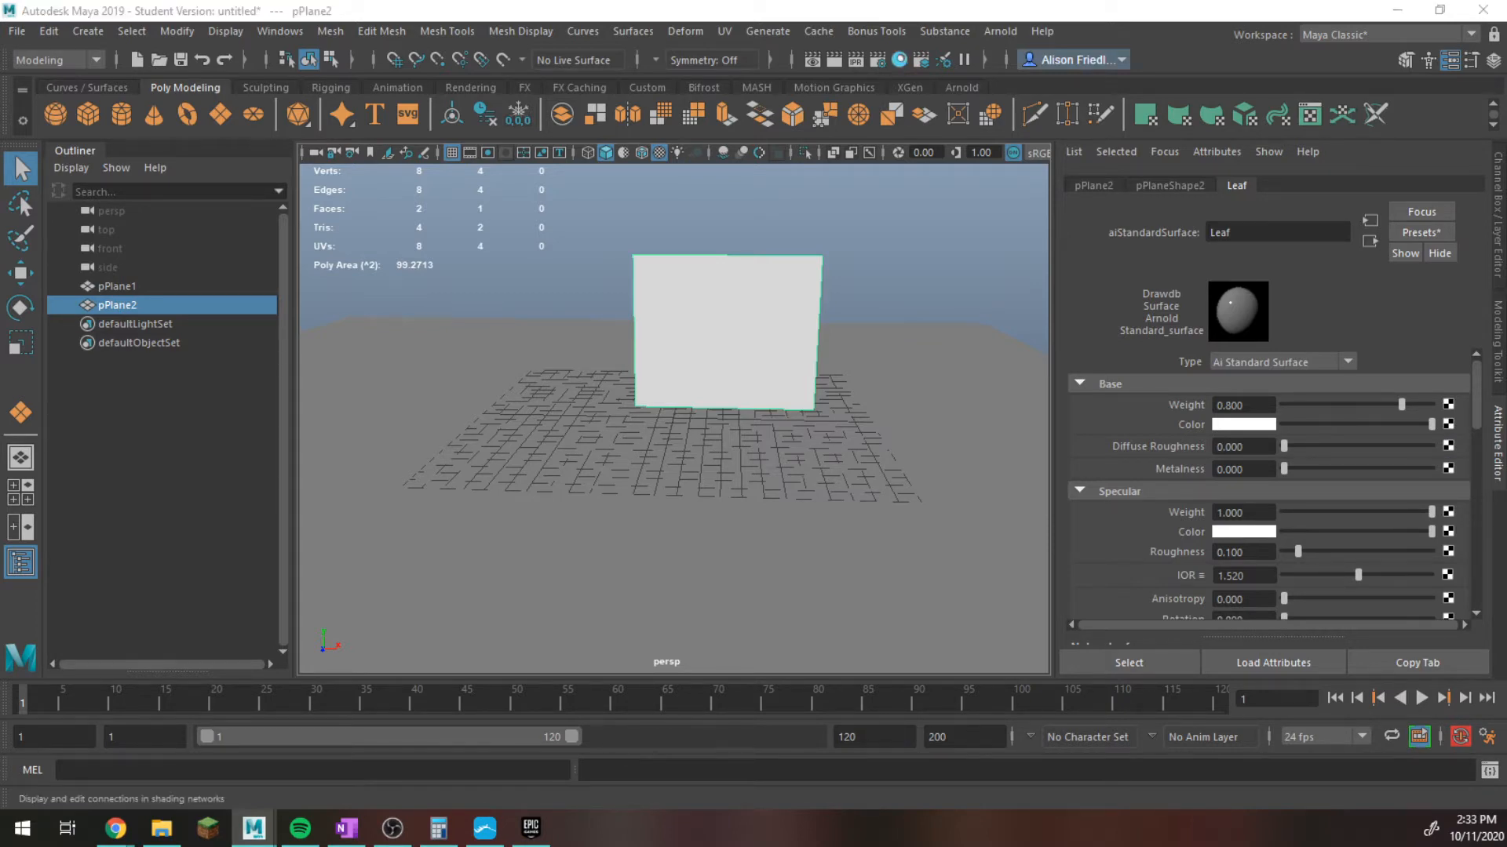
pyautogui.click(900, 59)
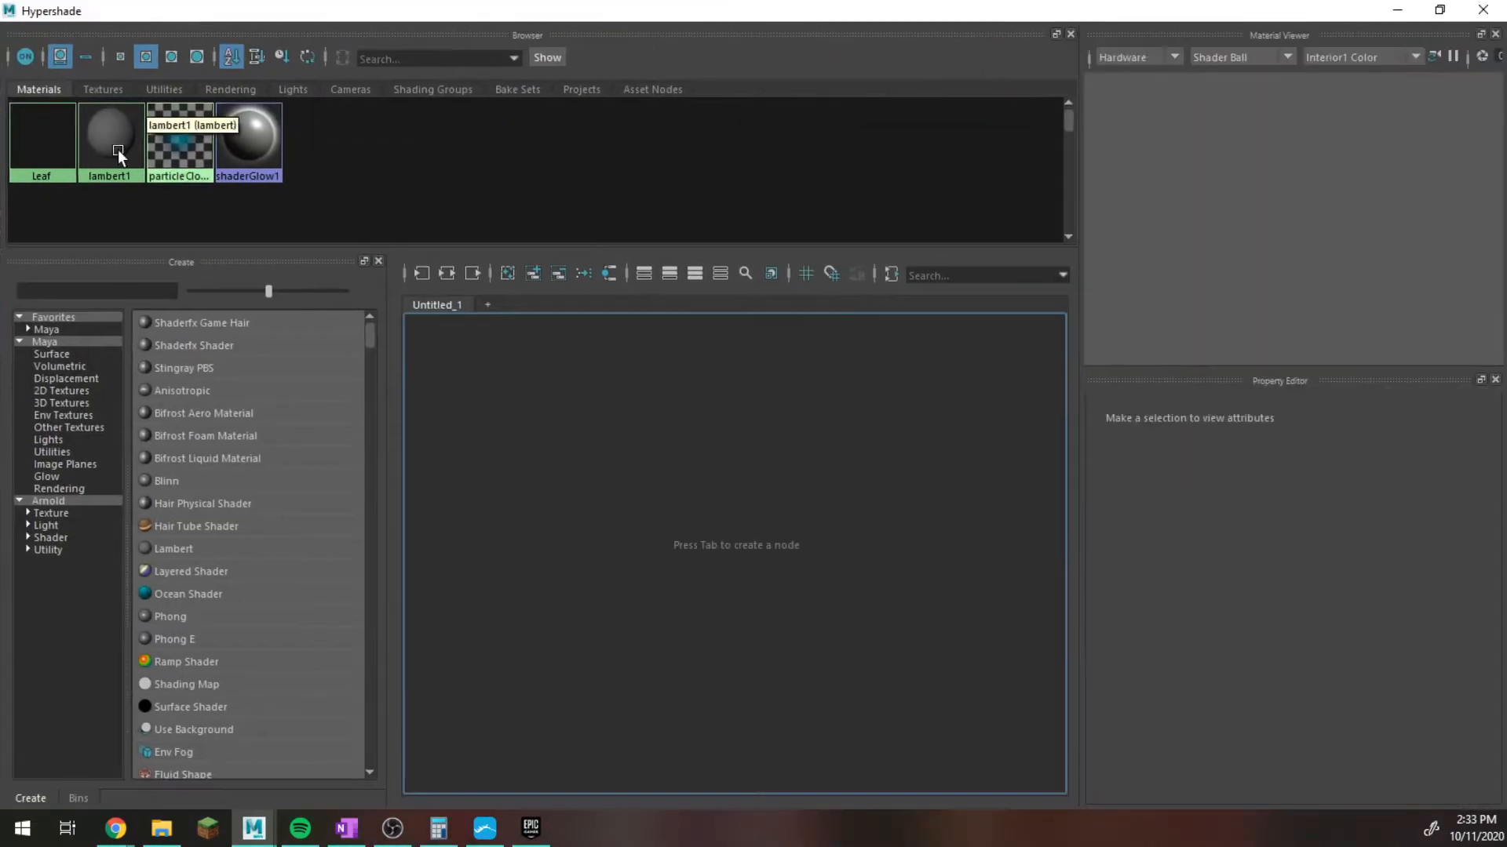
pyautogui.click(44, 162)
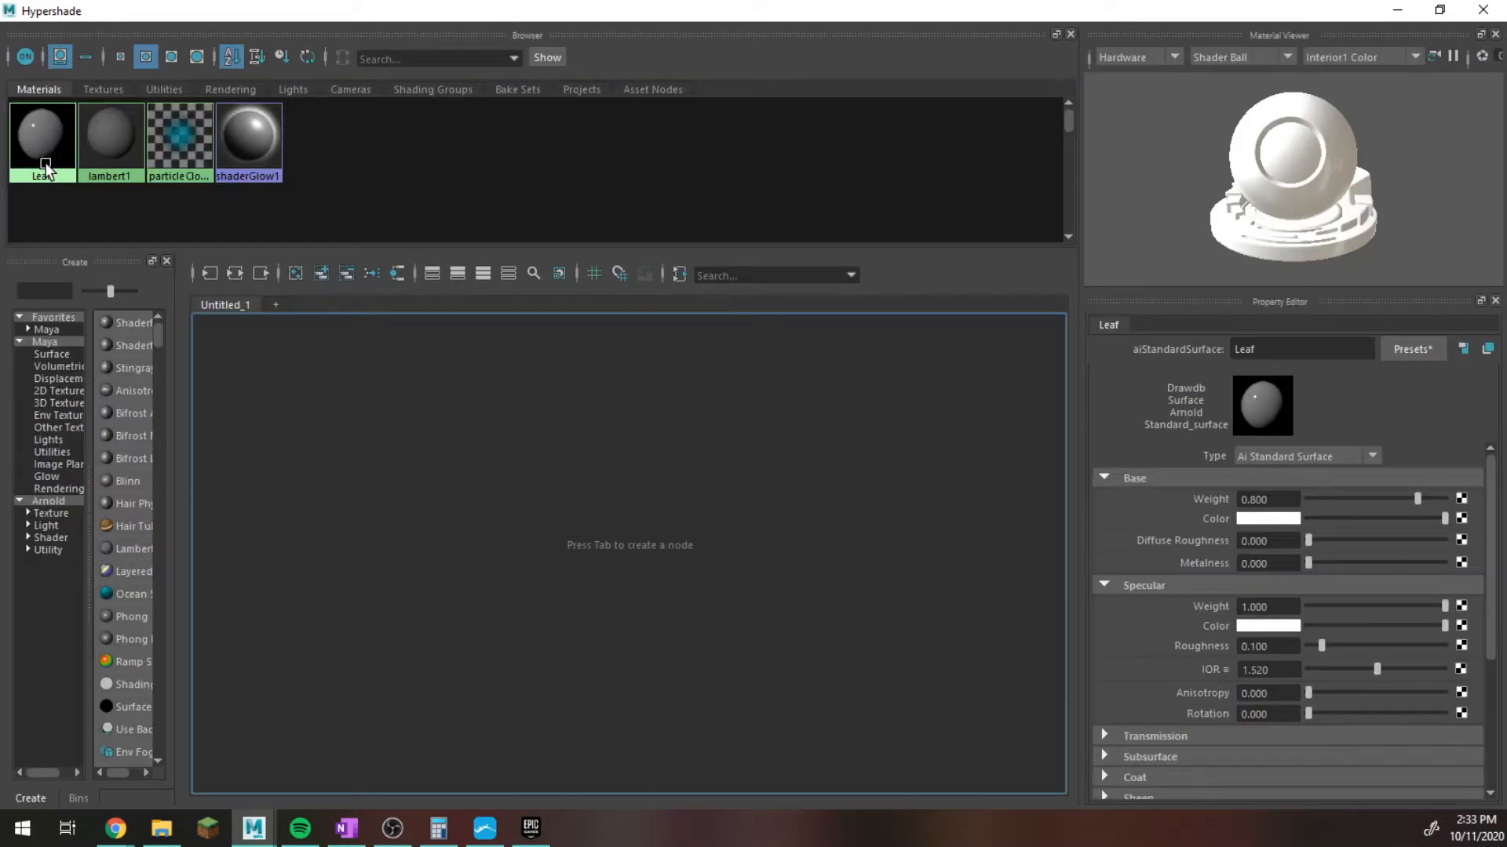
pyautogui.click(234, 274)
# Connect the leaf image's file3 texture to the Leaf material's base color and return to the textured upright plane.
pyautogui.click(105, 84)
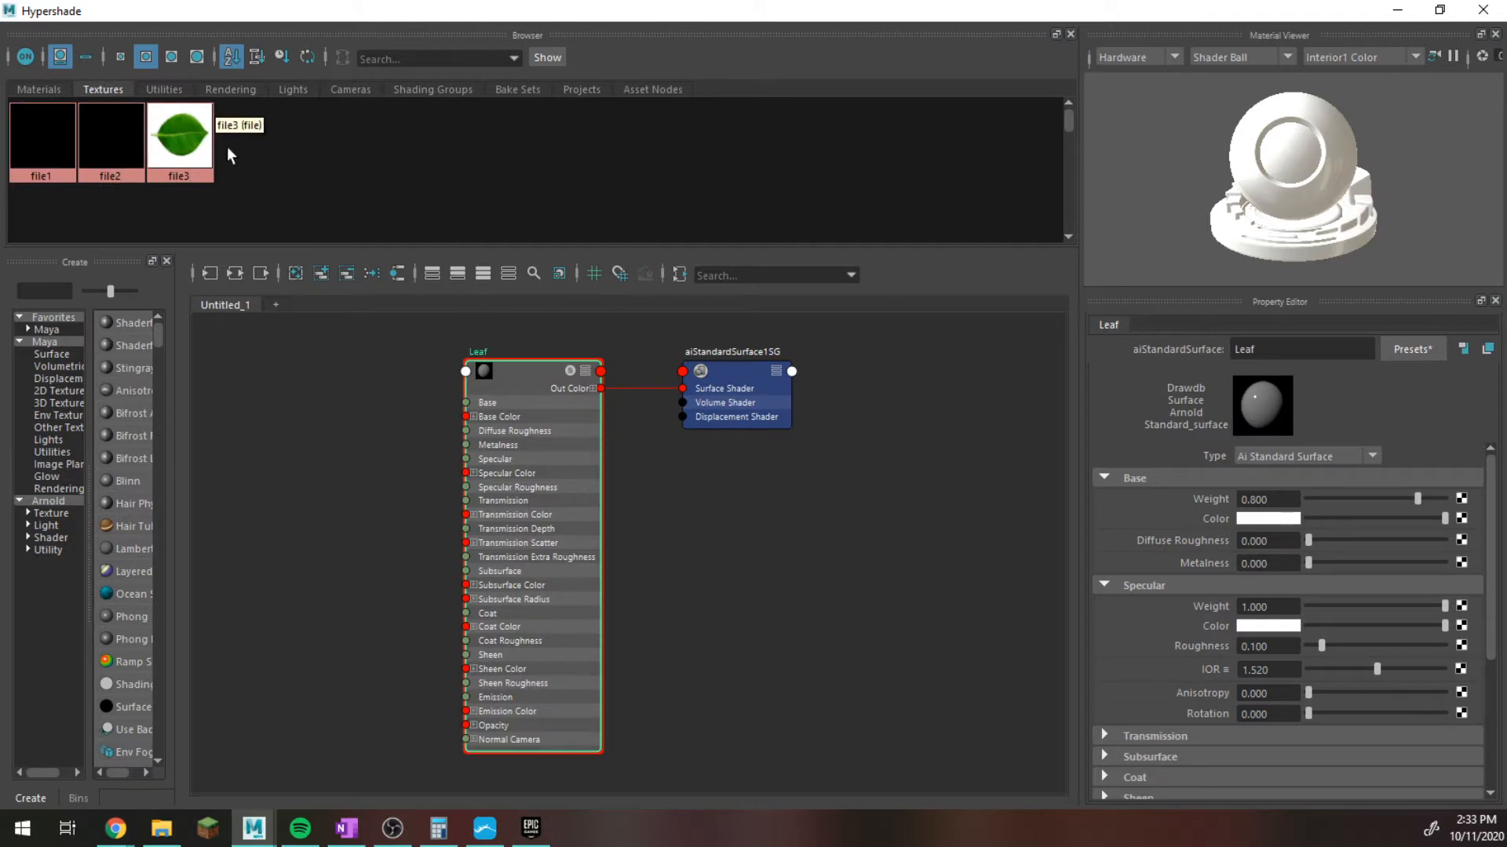
pyautogui.moveTo(174, 141); pyautogui.dragTo(1199, 516, button='middle')
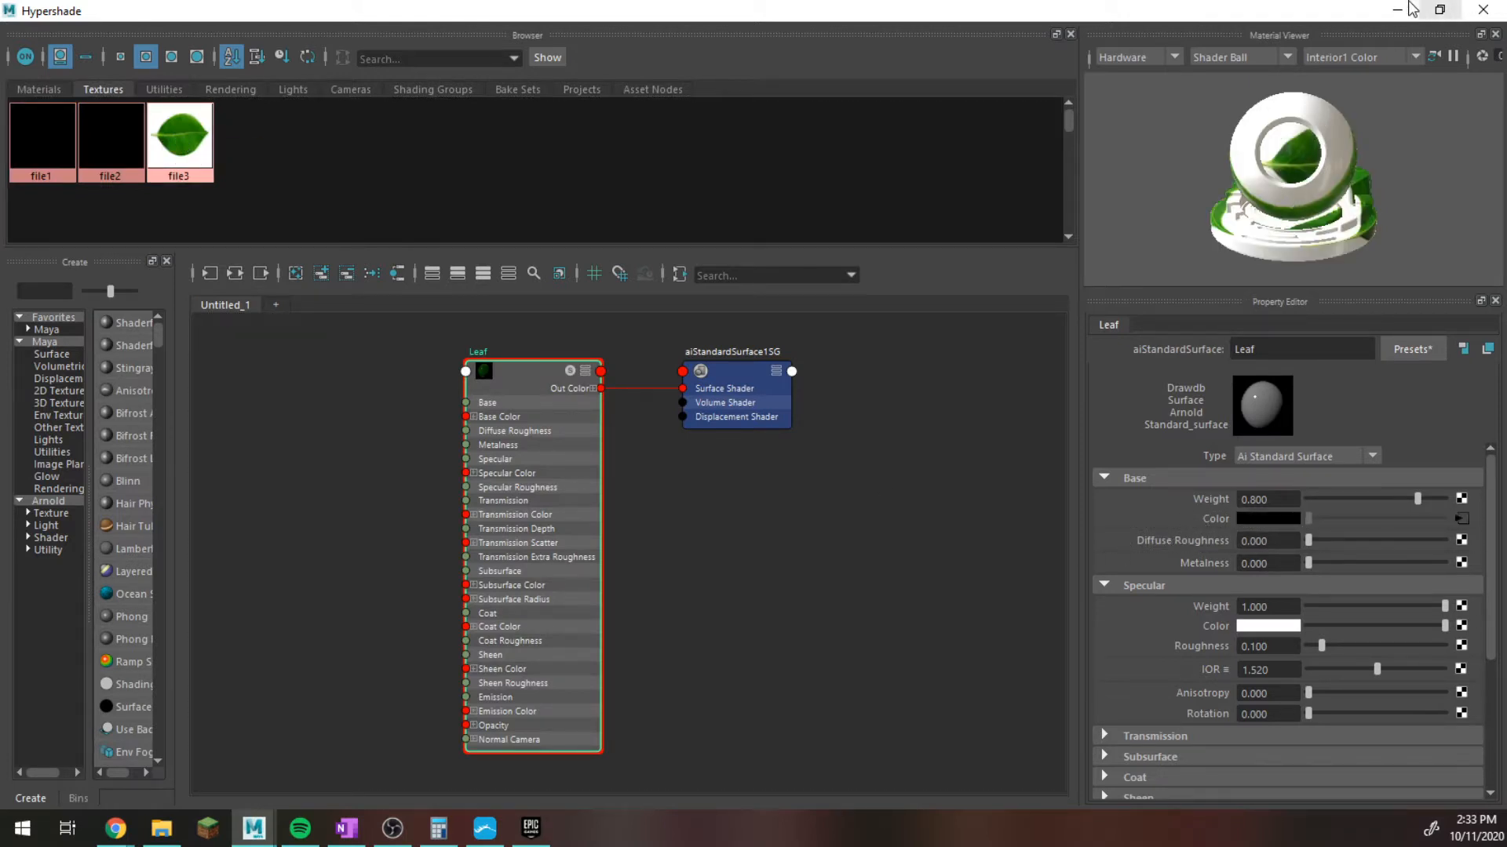
pyautogui.click(1411, 9)
pyautogui.click(718, 304)
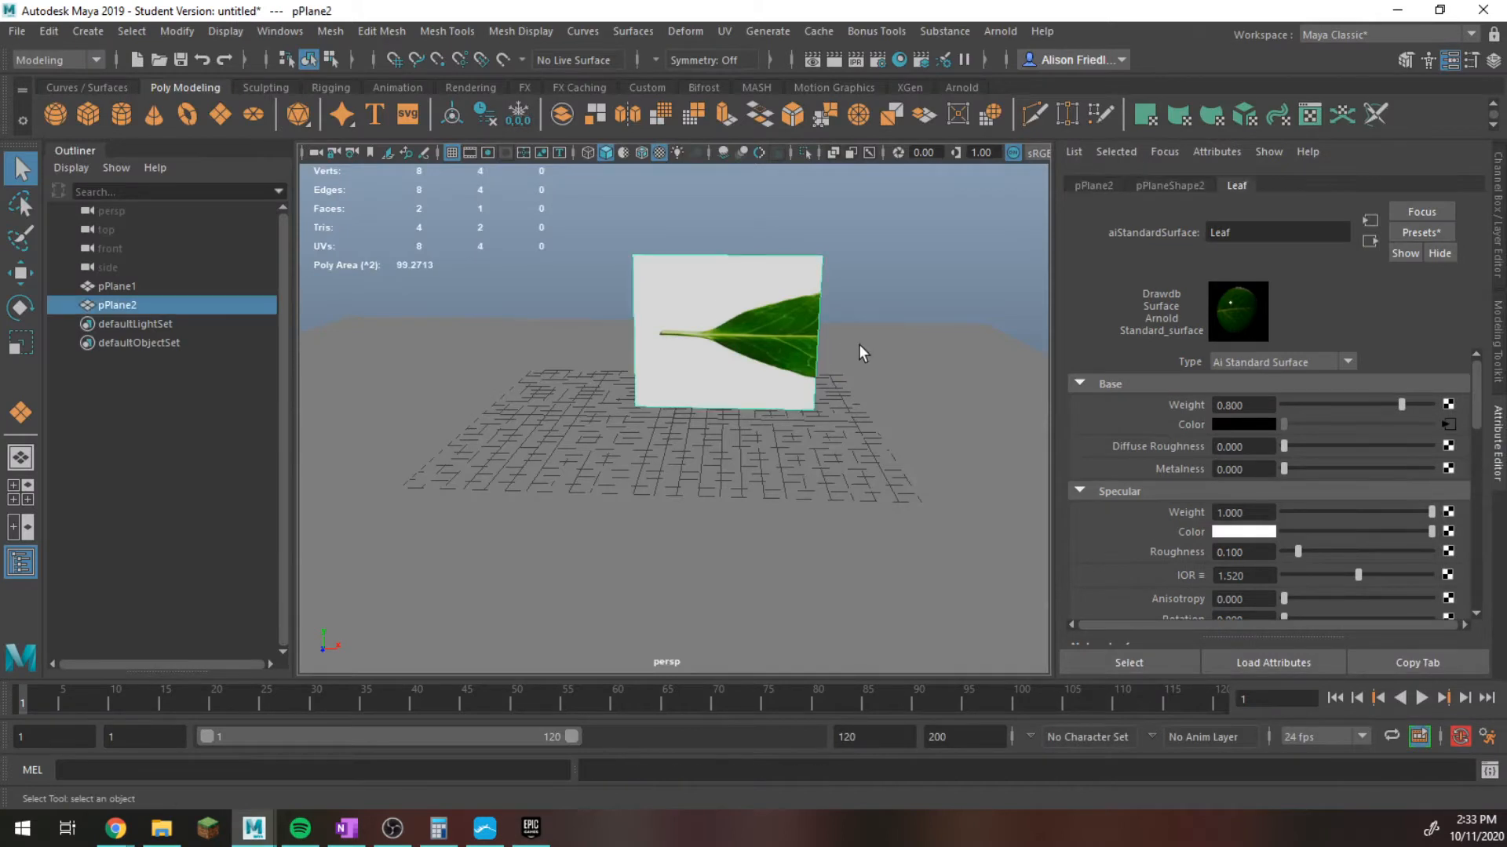
pyautogui.scroll(5, 859, 344)
pyautogui.keyDown('alt'); pyautogui.moveTo(866, 330); pyautogui.dragTo(876, 431, button='middle'); pyautogui.keyUp('alt')
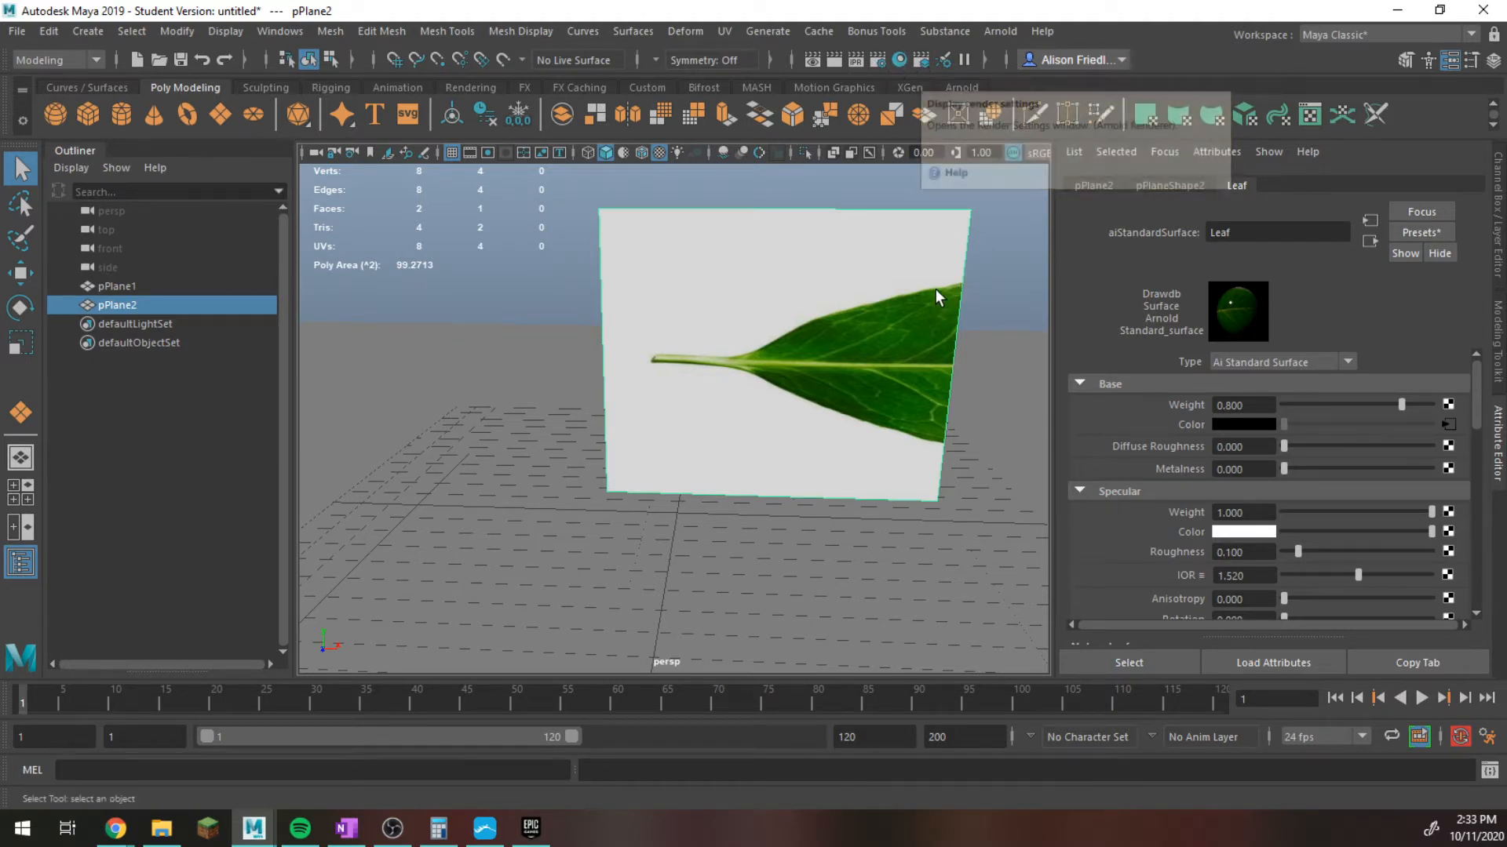
# Open the UV Editor for the upright plane and select its UV shell.
pyautogui.click(1309, 118)
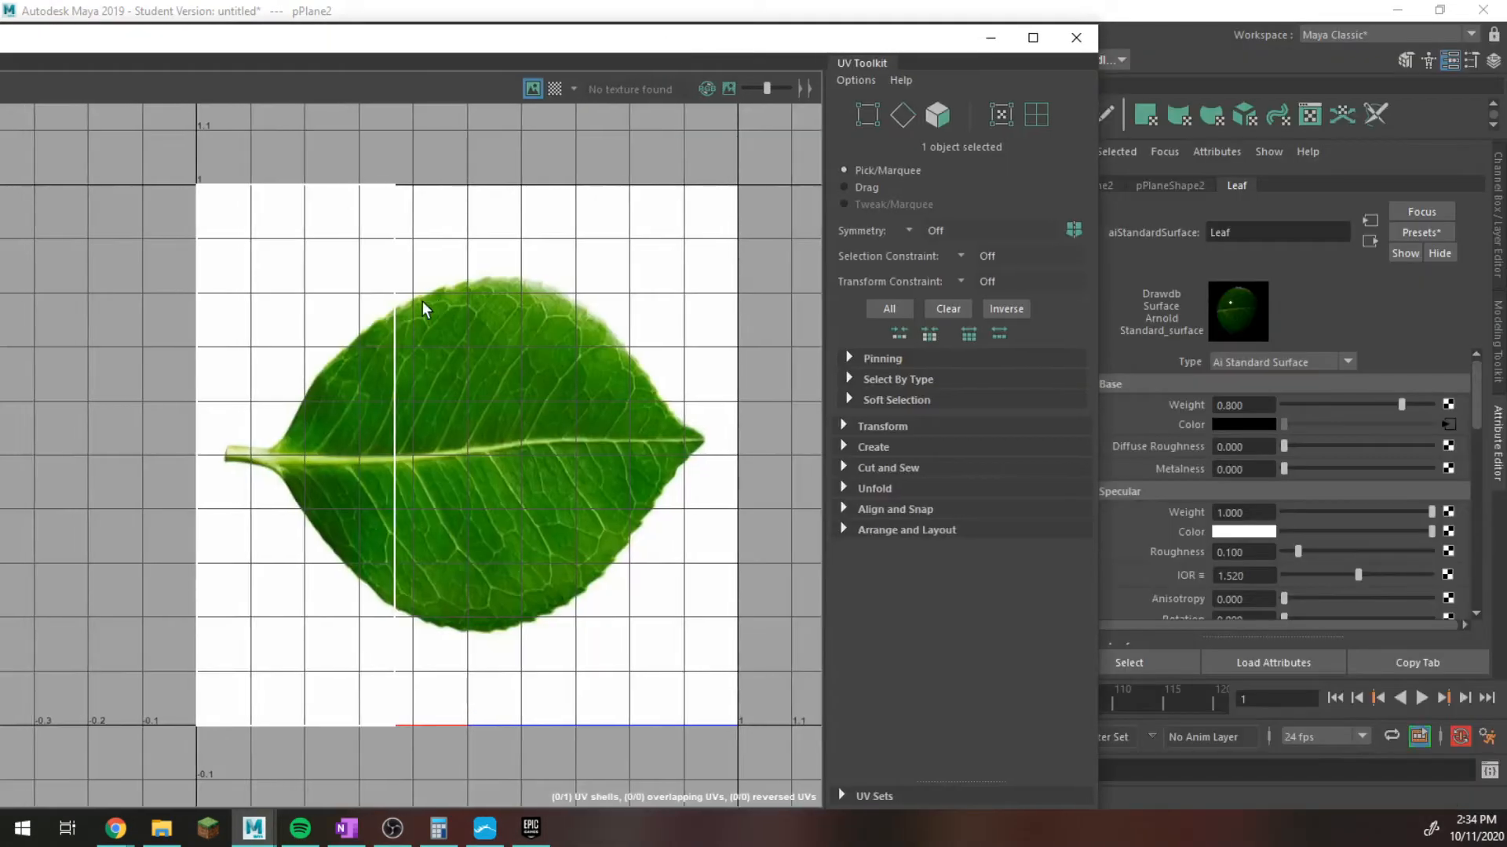
pyautogui.moveTo(397, 292); pyautogui.dragTo(313, 259, button='right')
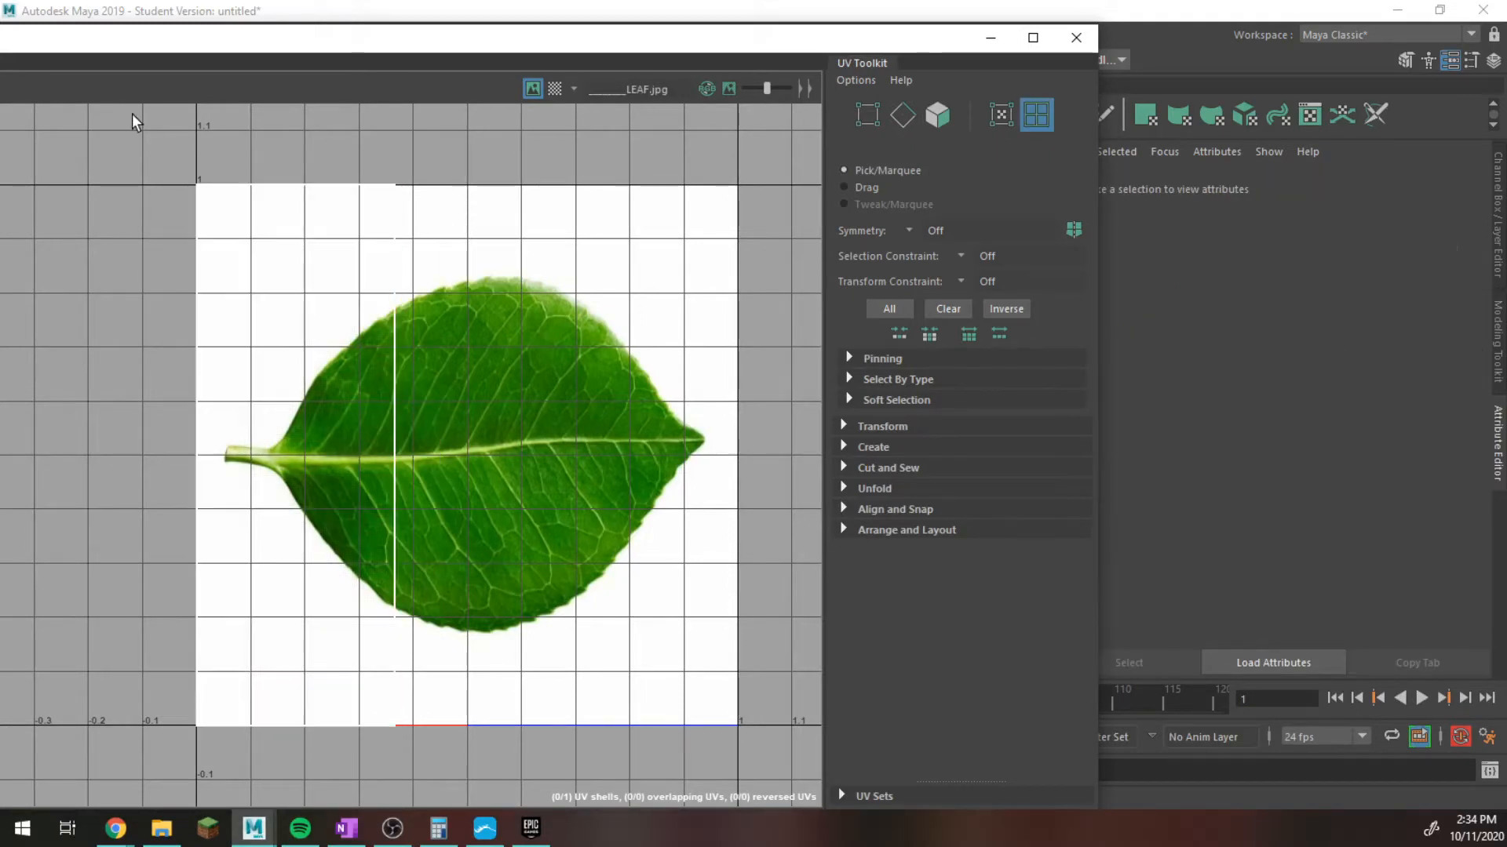
pyautogui.click(284, 277)
pyautogui.click(281, 270)
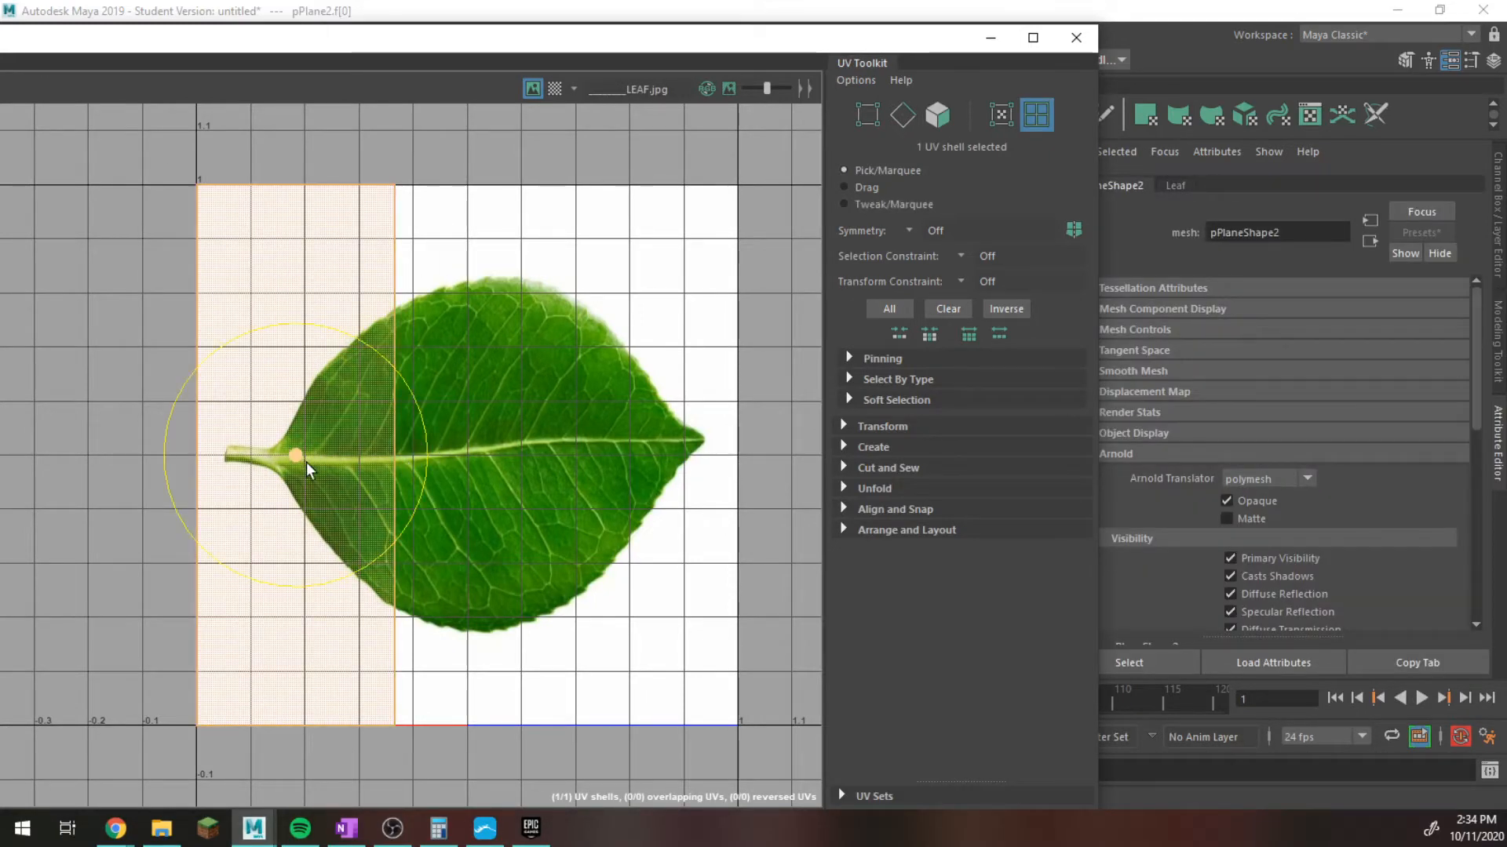
pyautogui.press('r')
pyautogui.moveTo(427, 455); pyautogui.dragTo(591, 447)
pyautogui.hotkey('ctrl', 'z')
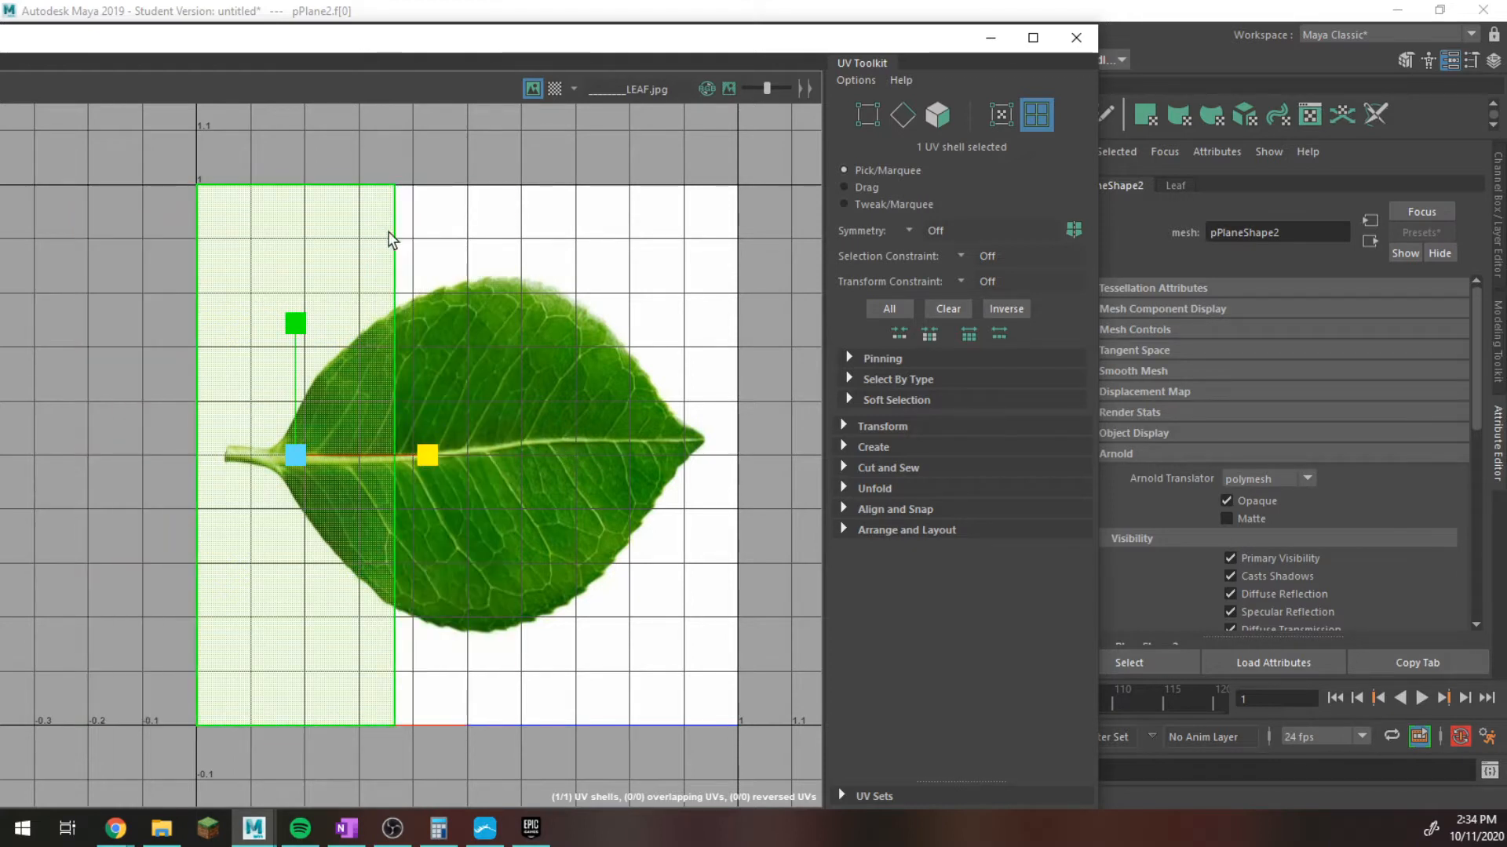
pyautogui.moveTo(393, 233); pyautogui.dragTo(474, 233, button='right')
# Move the UV shell's two upper UVs down to just above the leaf and its two left UVs across to the stem's end.
pyautogui.moveTo(168, 135); pyautogui.dragTo(498, 262)
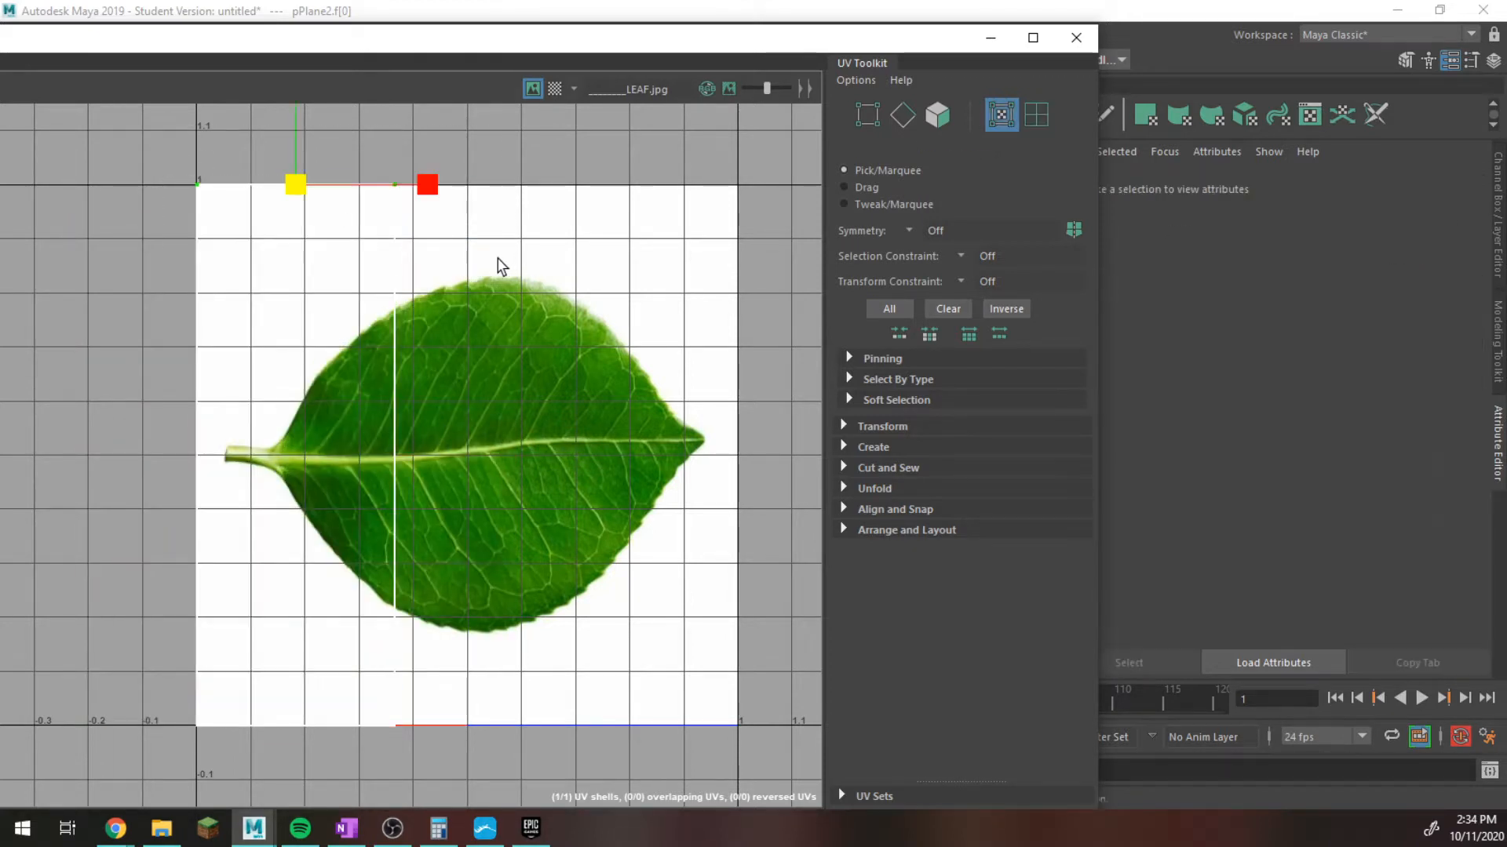
pyautogui.press('w')
pyautogui.moveTo(300, 140); pyautogui.dragTo(305, 223)
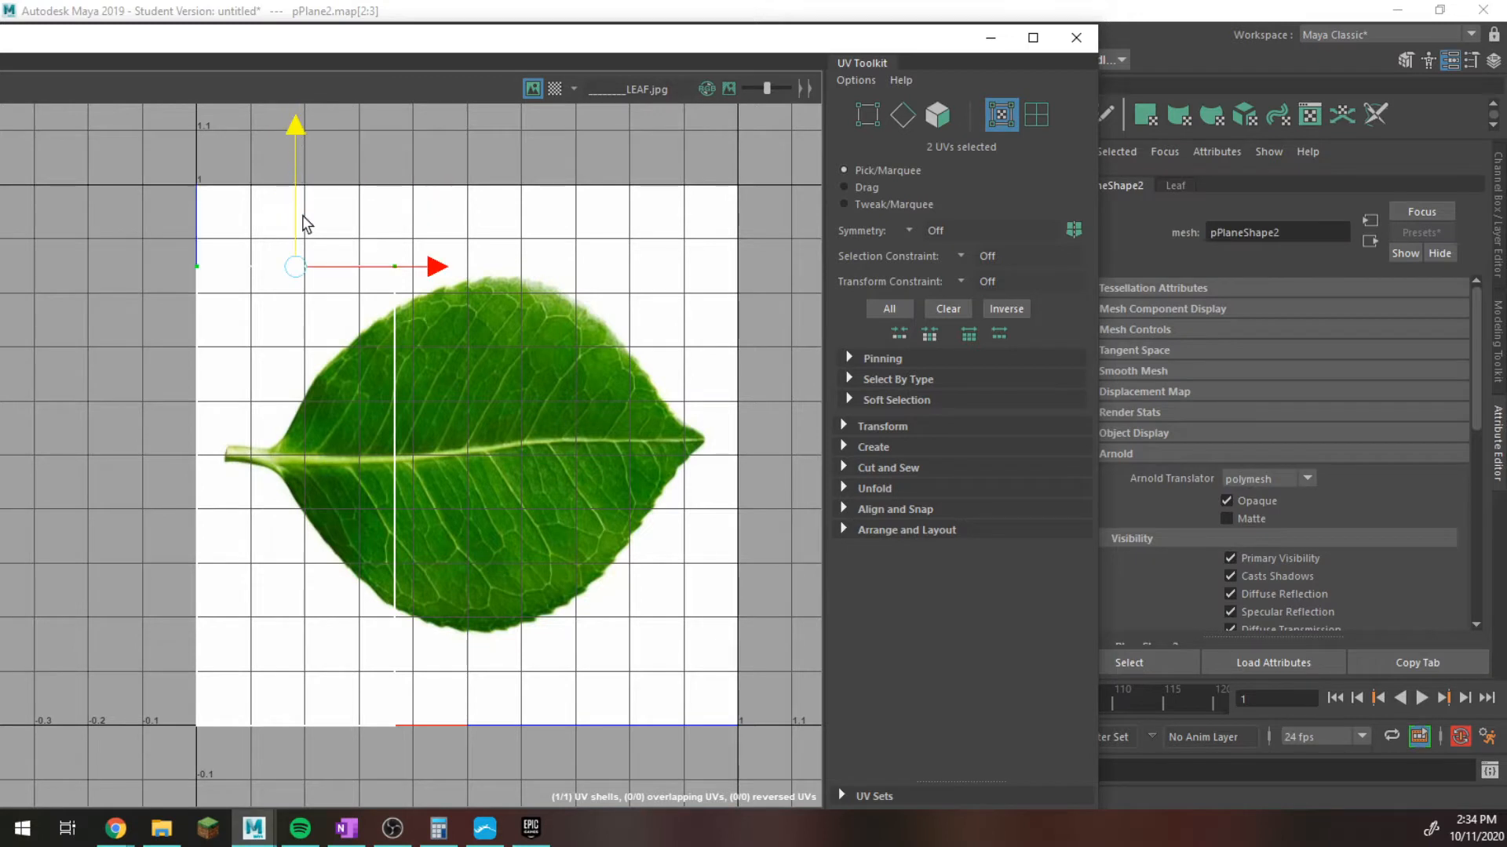
pyautogui.press('q')
pyautogui.moveTo(145, 238); pyautogui.dragTo(253, 813)
pyautogui.press('w')
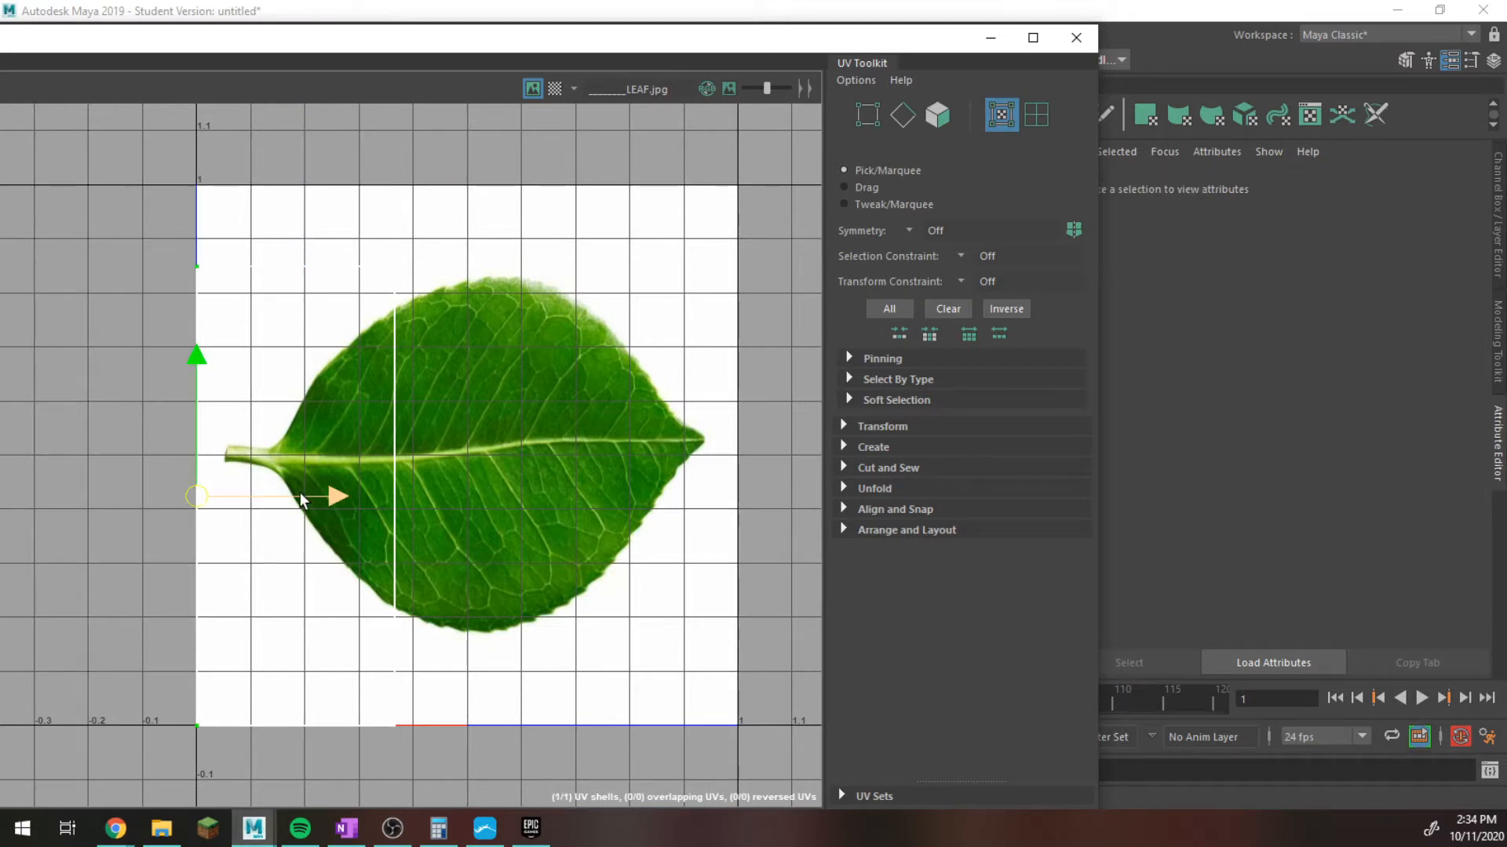
pyautogui.moveTo(328, 506); pyautogui.dragTo(343, 500)
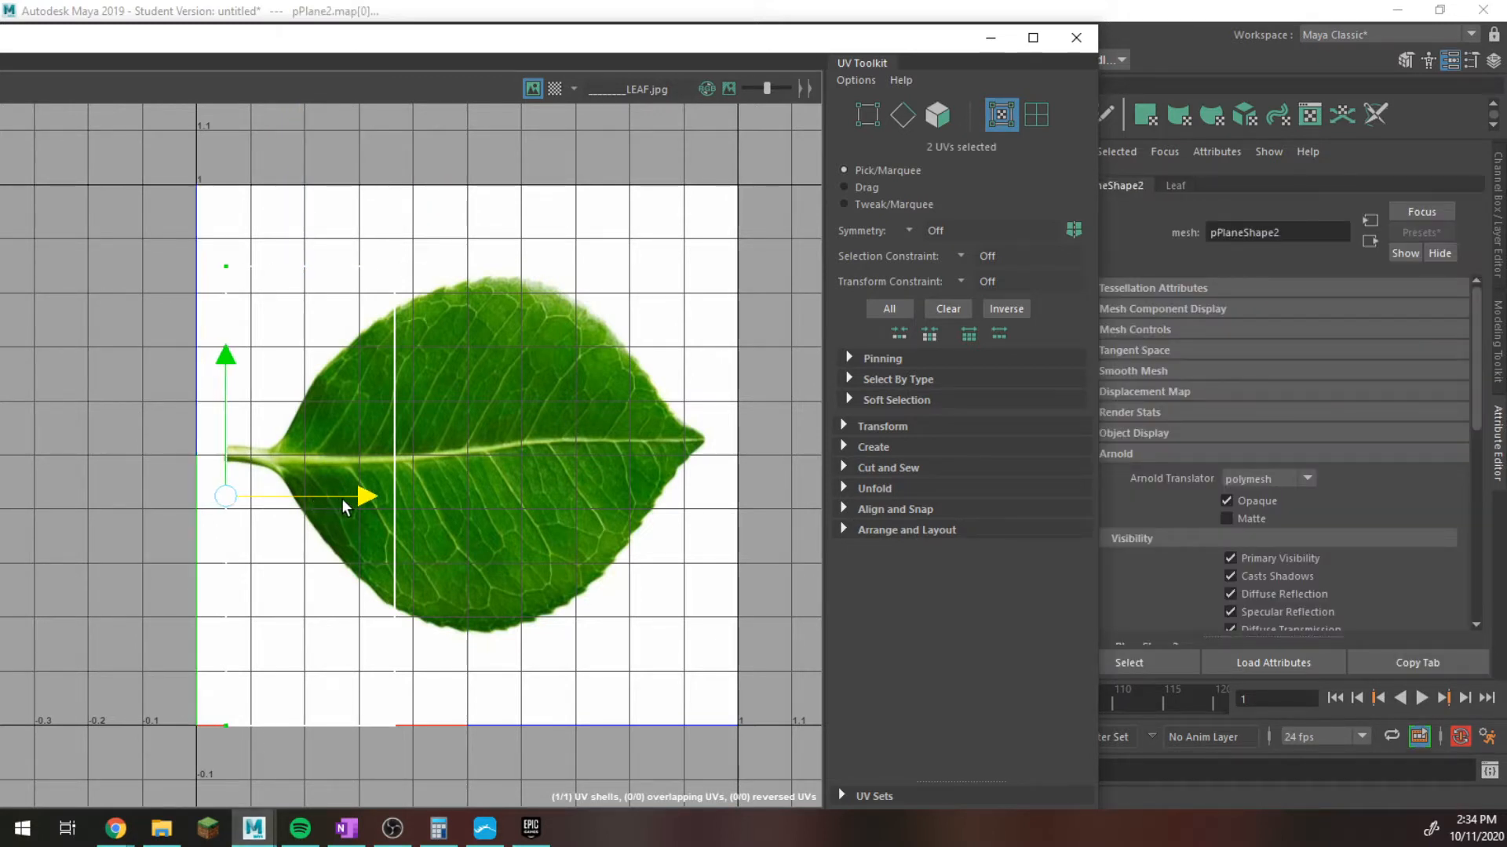
# Raise the shell's two lower UVs towards the leaf and move its two right UVs out to the leaf's tip.
pyautogui.moveTo(179, 643); pyautogui.dragTo(398, 778)
pyautogui.moveTo(314, 658); pyautogui.dragTo(328, 593)
pyautogui.moveTo(445, 585); pyautogui.dragTo(450, 687)
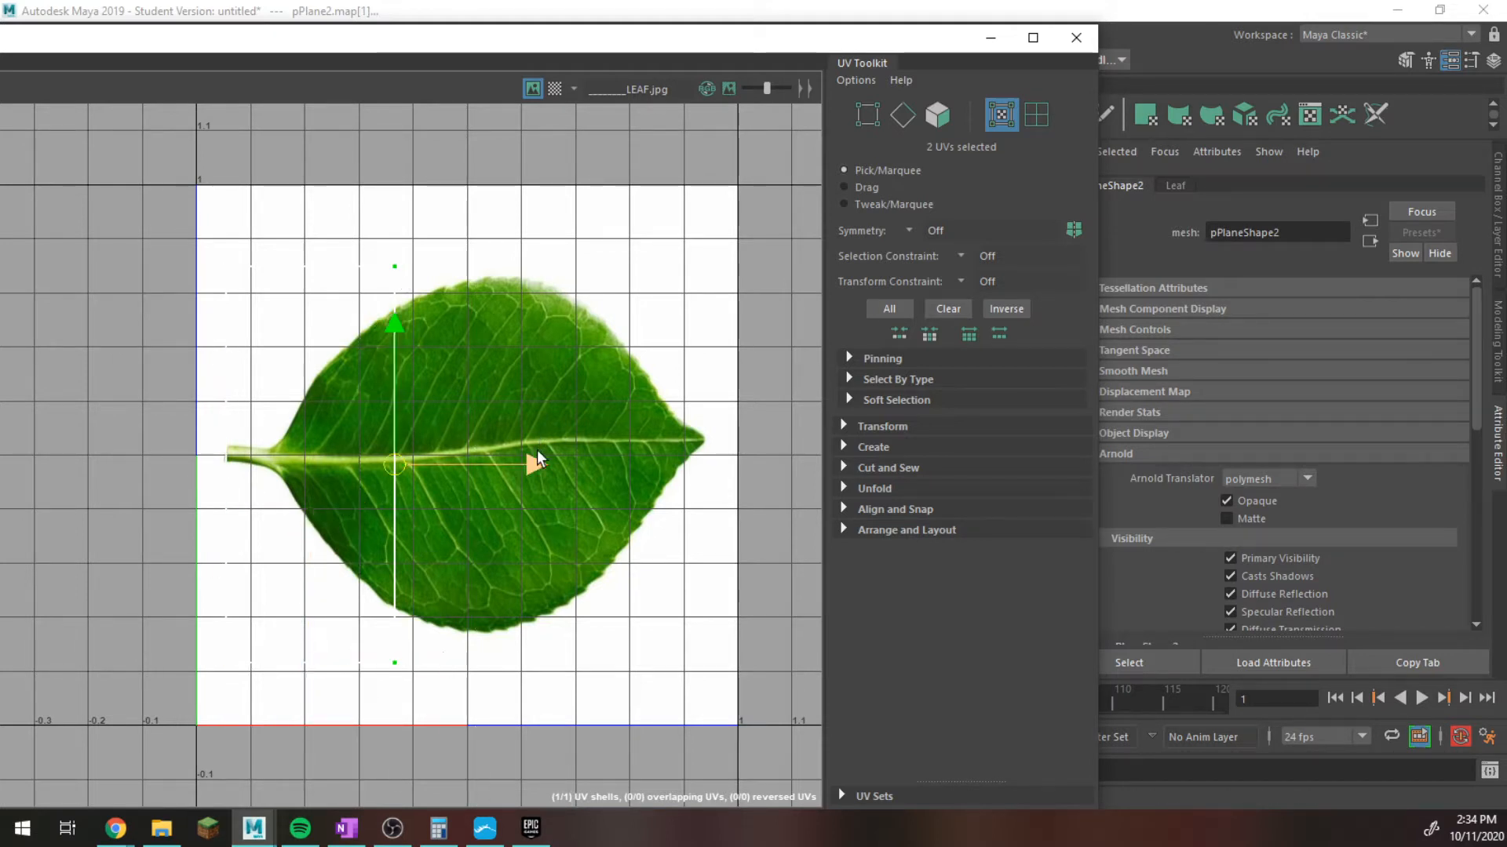
pyautogui.moveTo(542, 453); pyautogui.dragTo(839, 470)
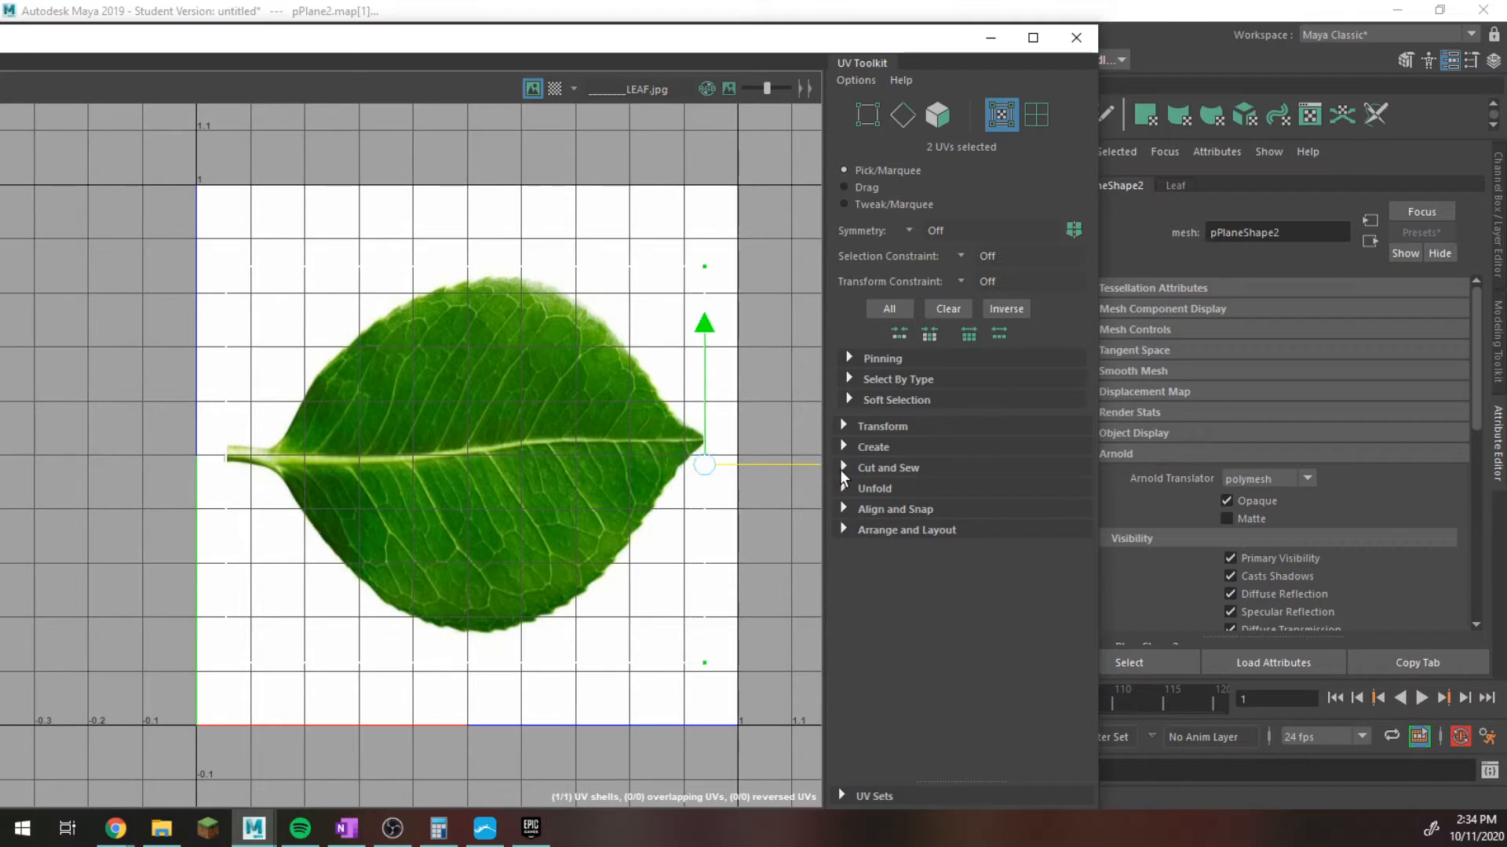
# Raise the two lower UVs to just below the leaf's lower edge and minimize the UV Editor.
pyautogui.moveTo(141, 526); pyautogui.dragTo(765, 706)
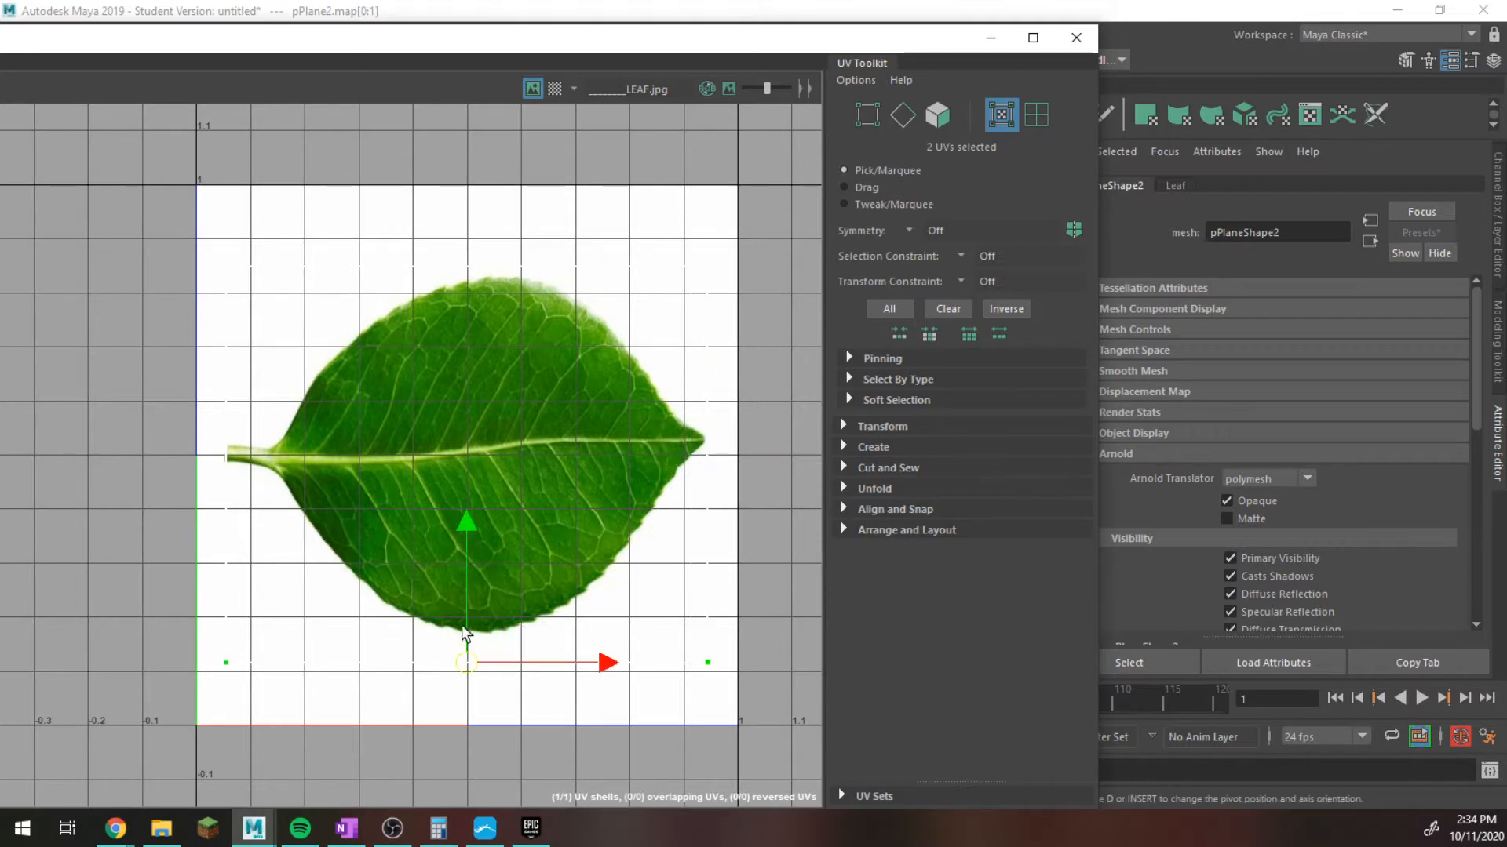
pyautogui.moveTo(464, 618); pyautogui.dragTo(465, 590)
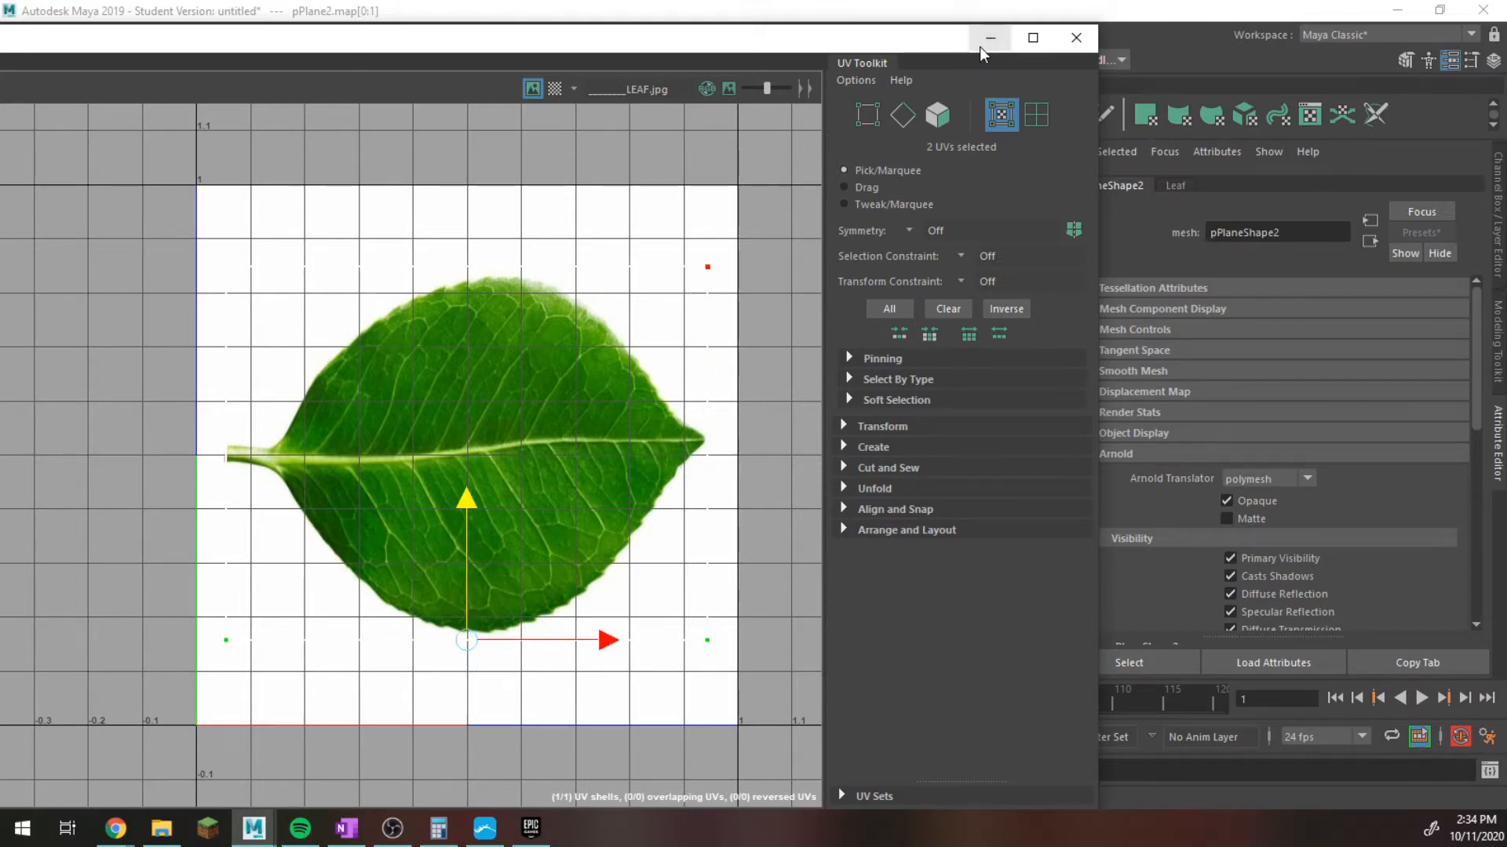
pyautogui.click(981, 41)
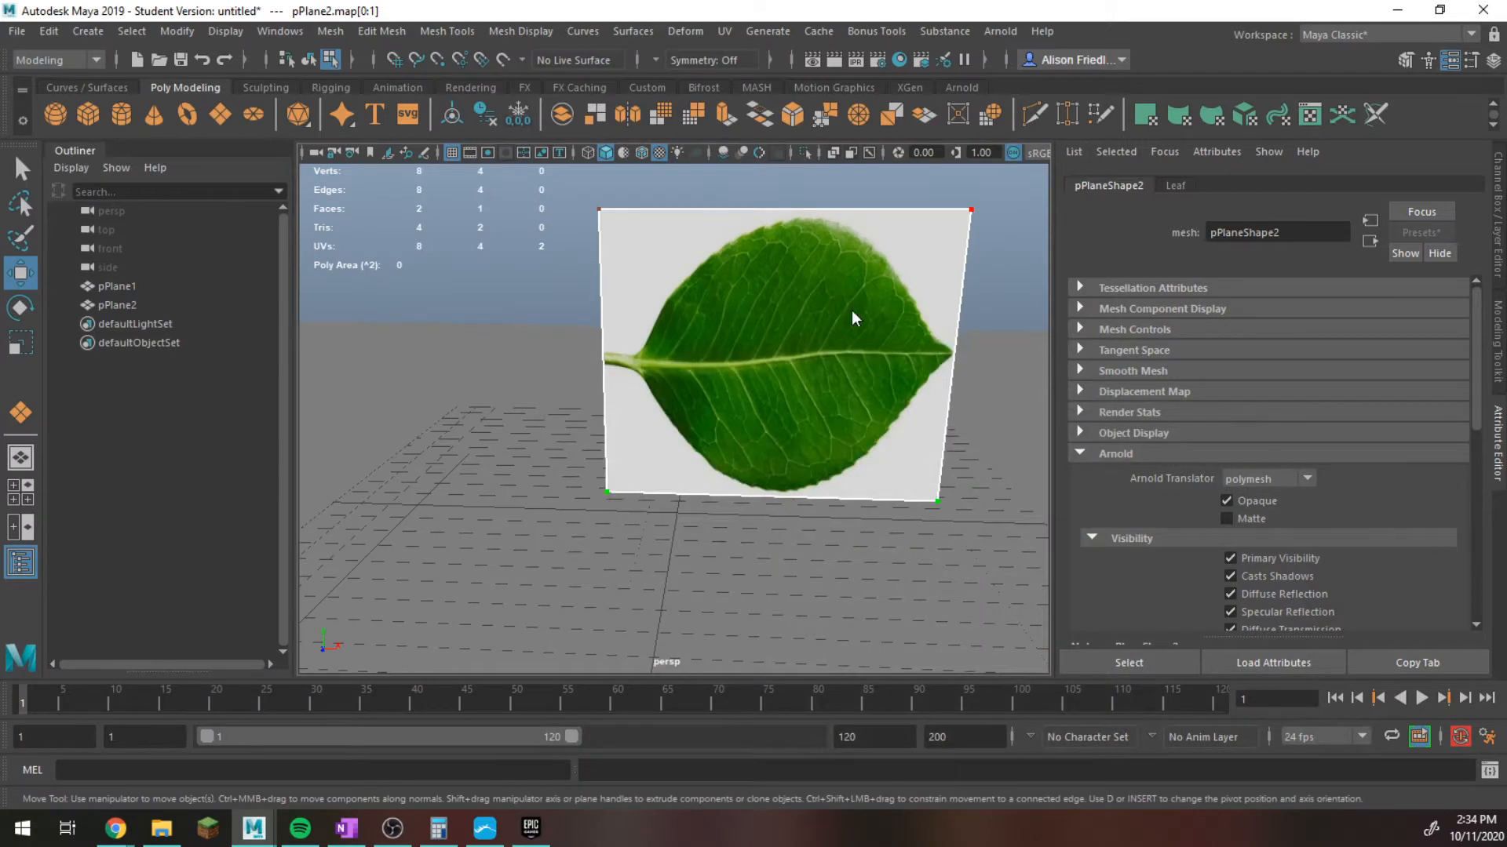
# Return to object mode and scale the upright plane horizontally to stretch the leaf into a longer shape.
pyautogui.moveTo(855, 318); pyautogui.dragTo(941, 284, button='right')
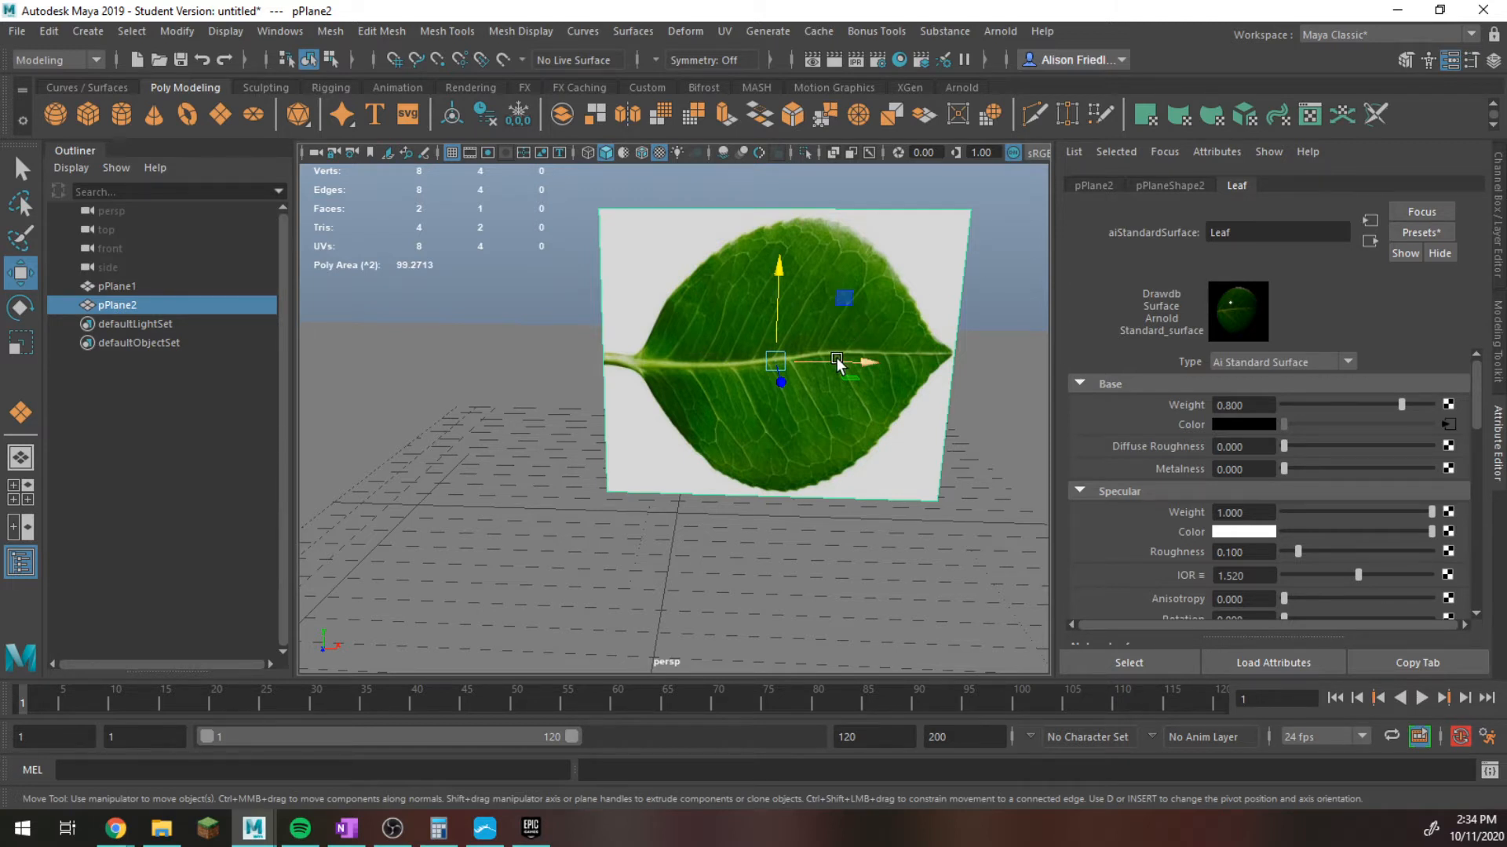
pyautogui.press('r')
pyautogui.moveTo(857, 351); pyautogui.dragTo(841, 246)
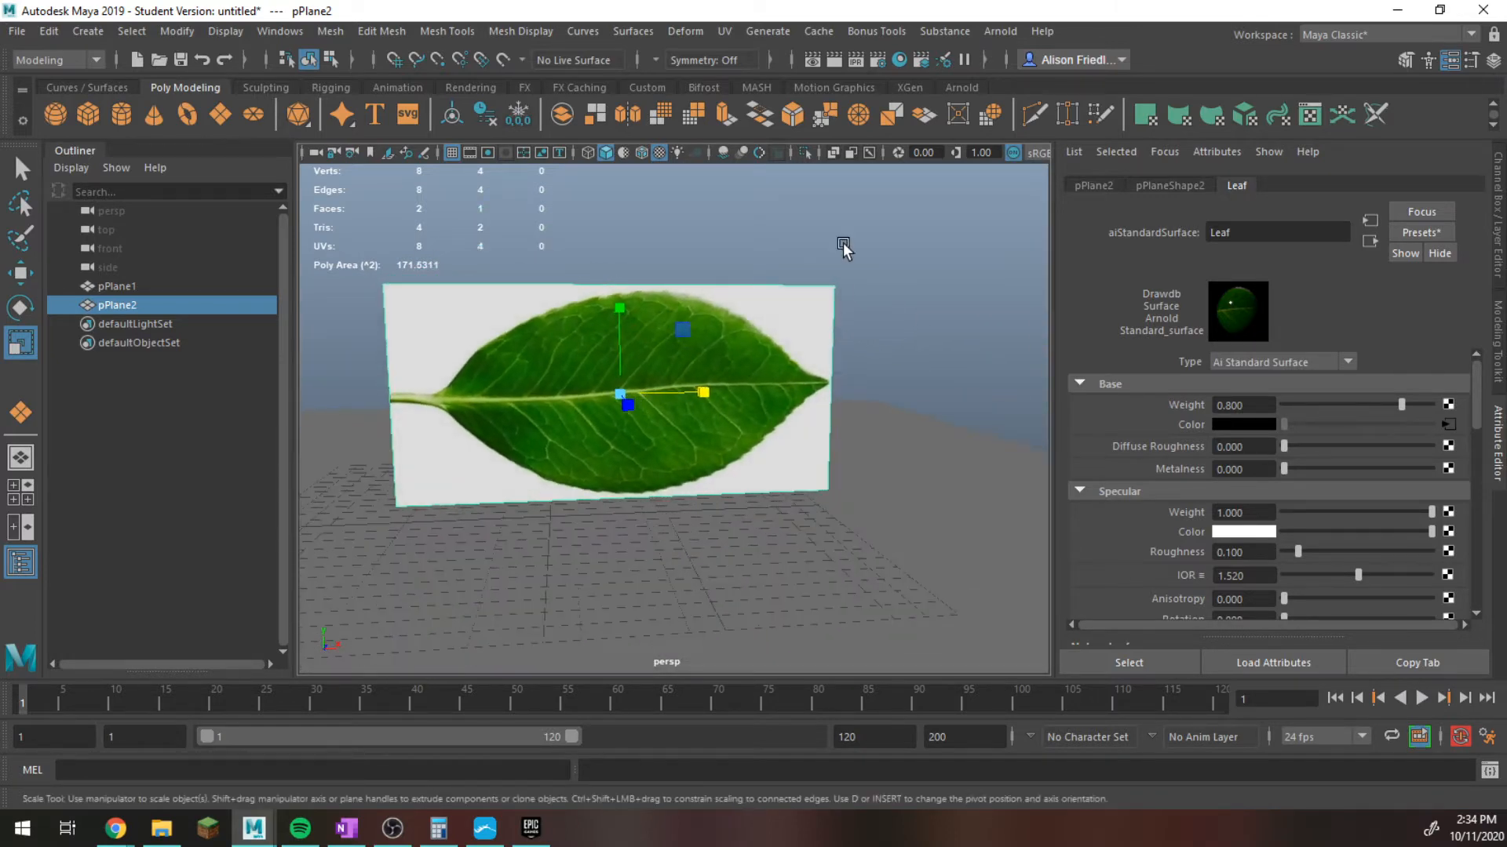
# Add an Arnold Physical Sky light to the scene.
pyautogui.click(1000, 30)
pyautogui.moveTo(1054, 108)
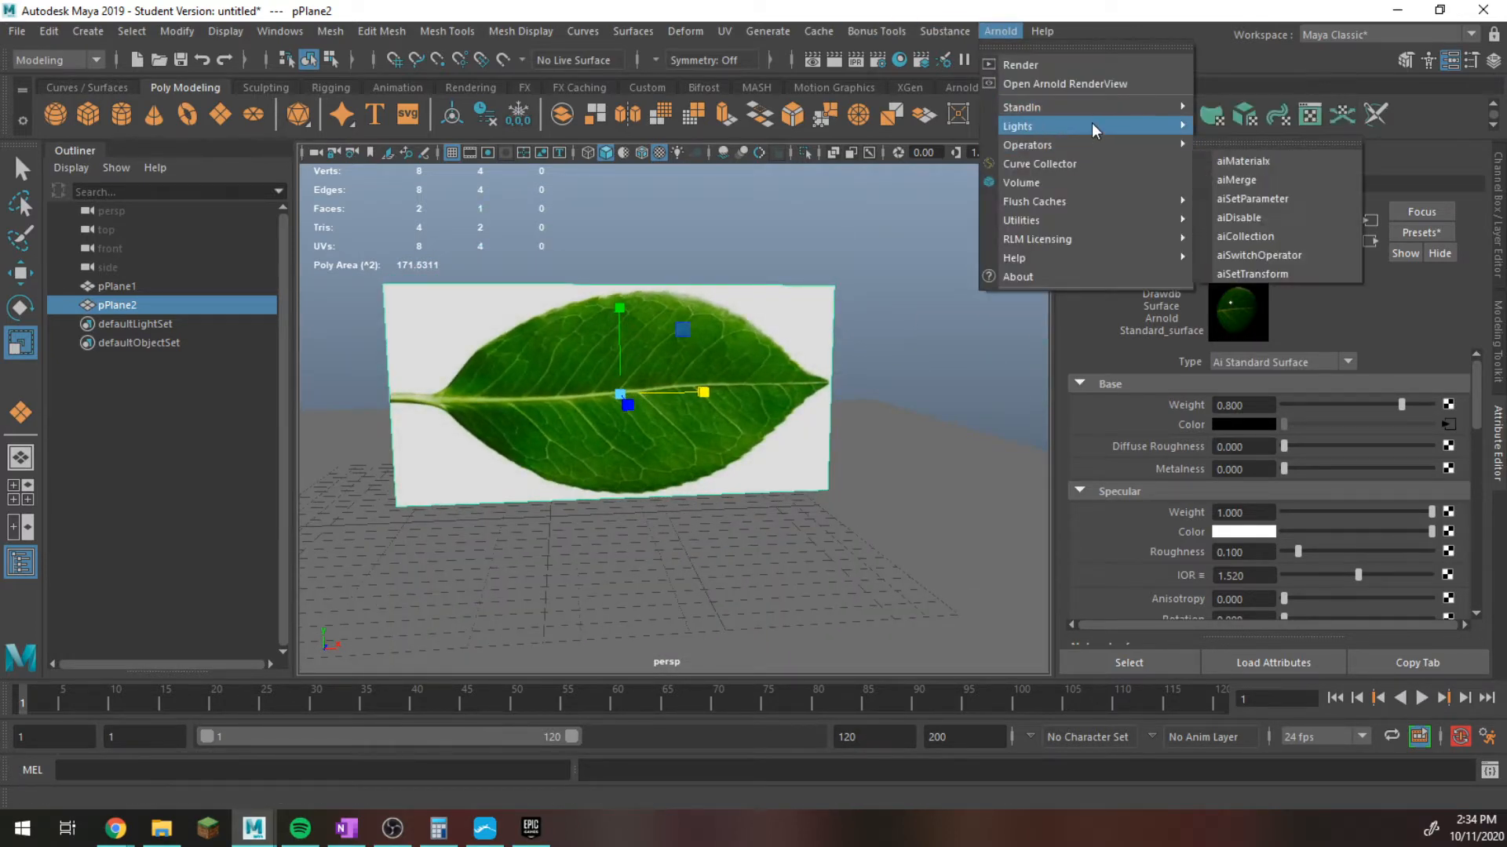
pyautogui.click(1258, 237)
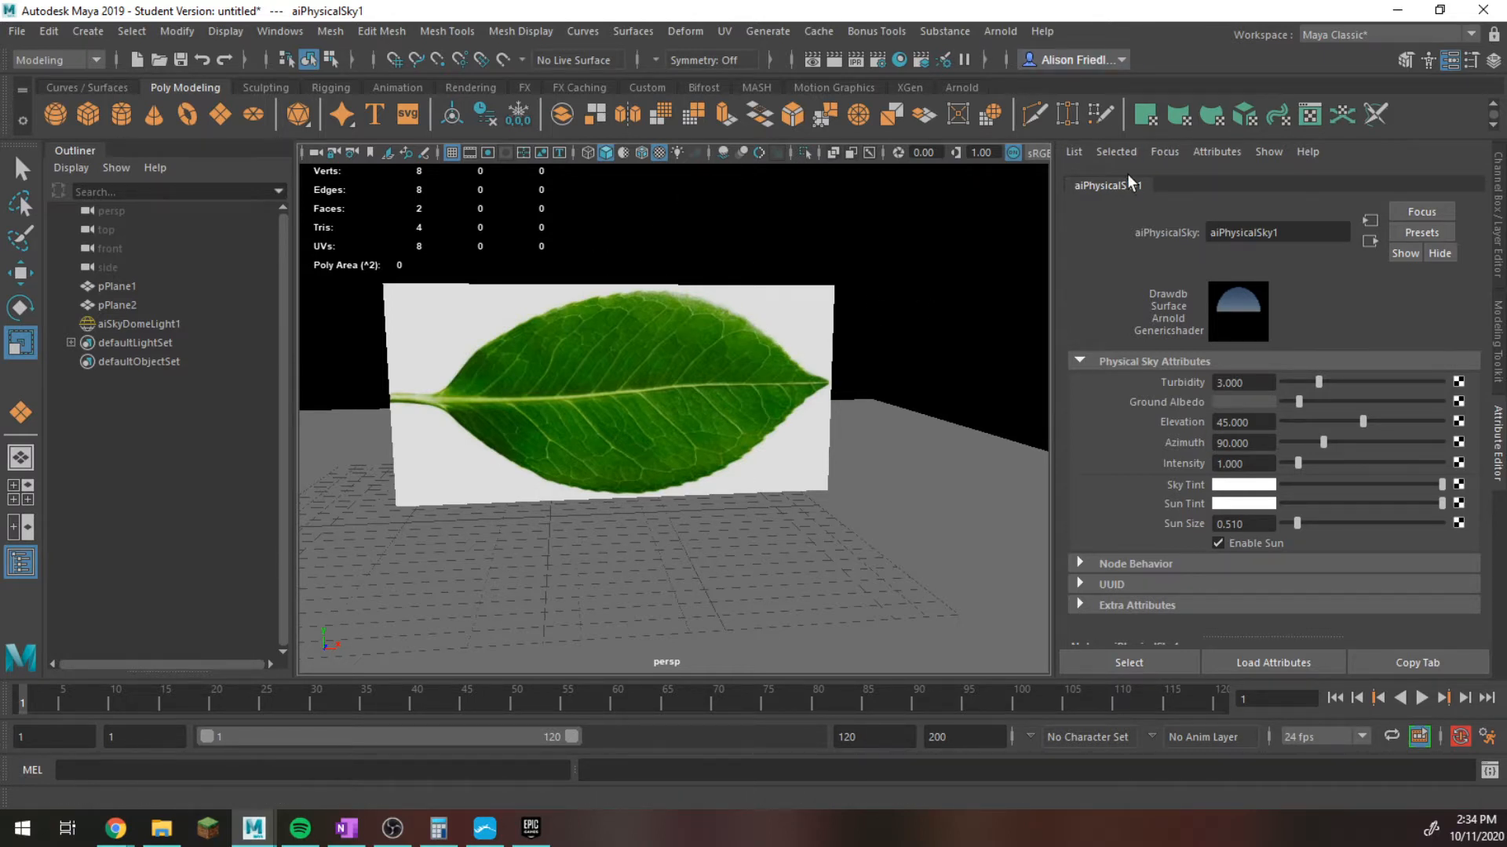
# Select the leaf plane, preview the scene in the Arnold RenderView, stop the render and minimize the render window.
pyautogui.click(771, 297)
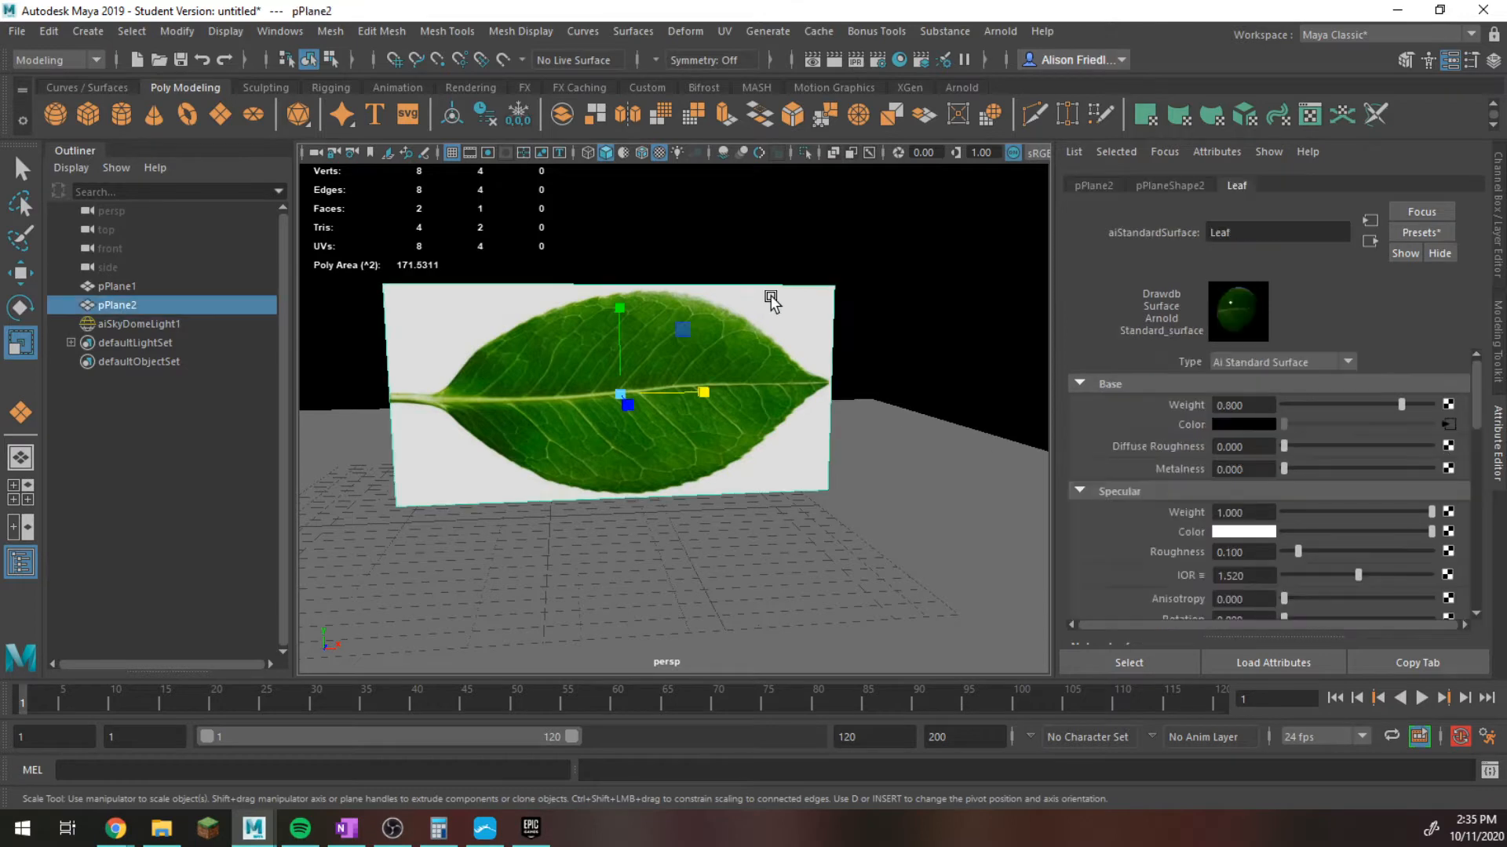
pyautogui.click(1000, 25)
pyautogui.click(1048, 78)
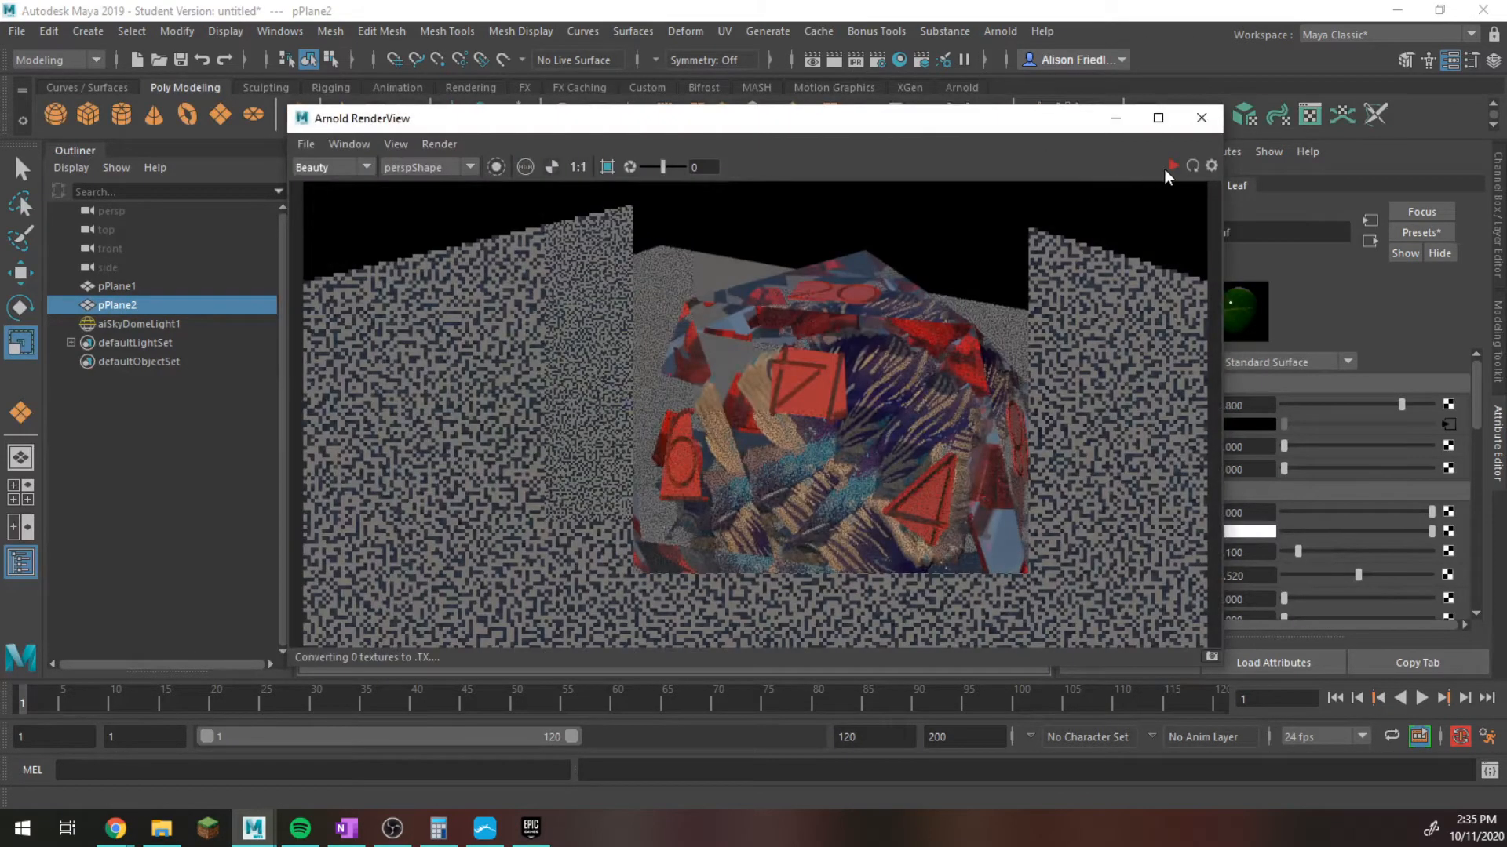
pyautogui.click(1172, 166)
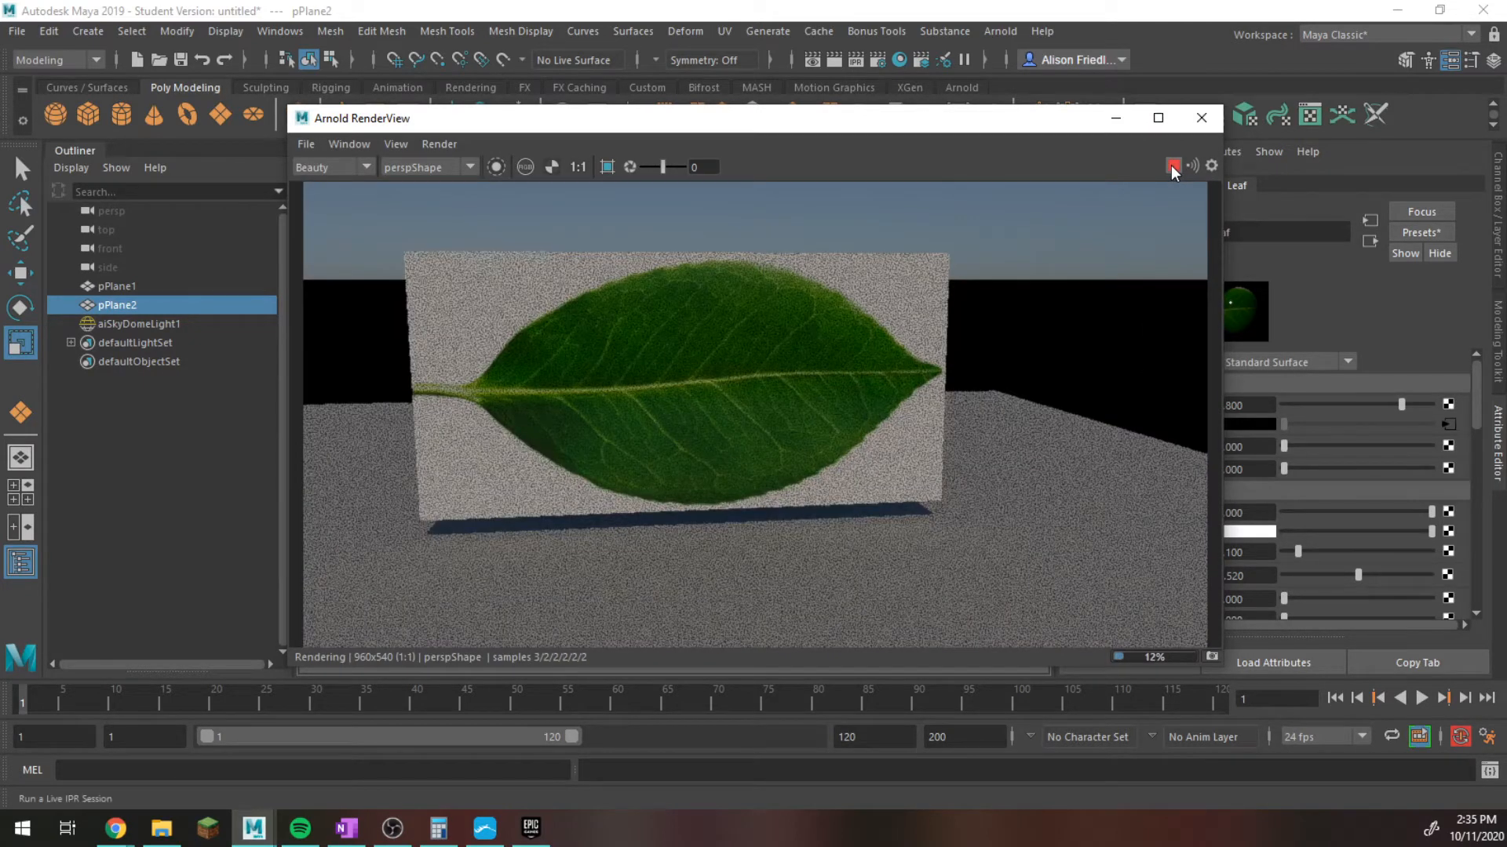
pyautogui.click(1173, 166)
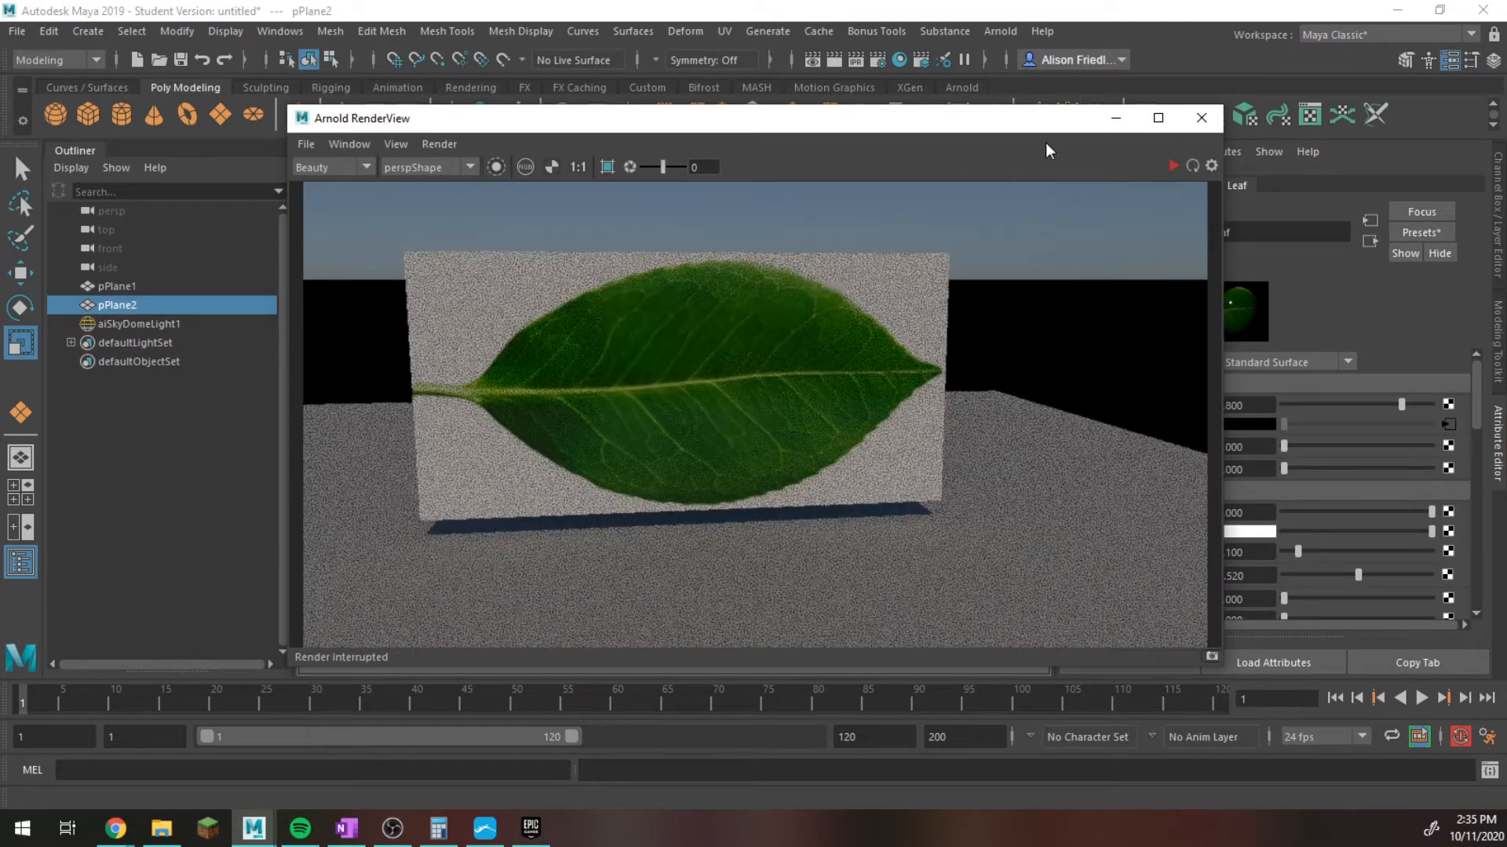
pyautogui.moveTo(1023, 130); pyautogui.dragTo(831, 312)
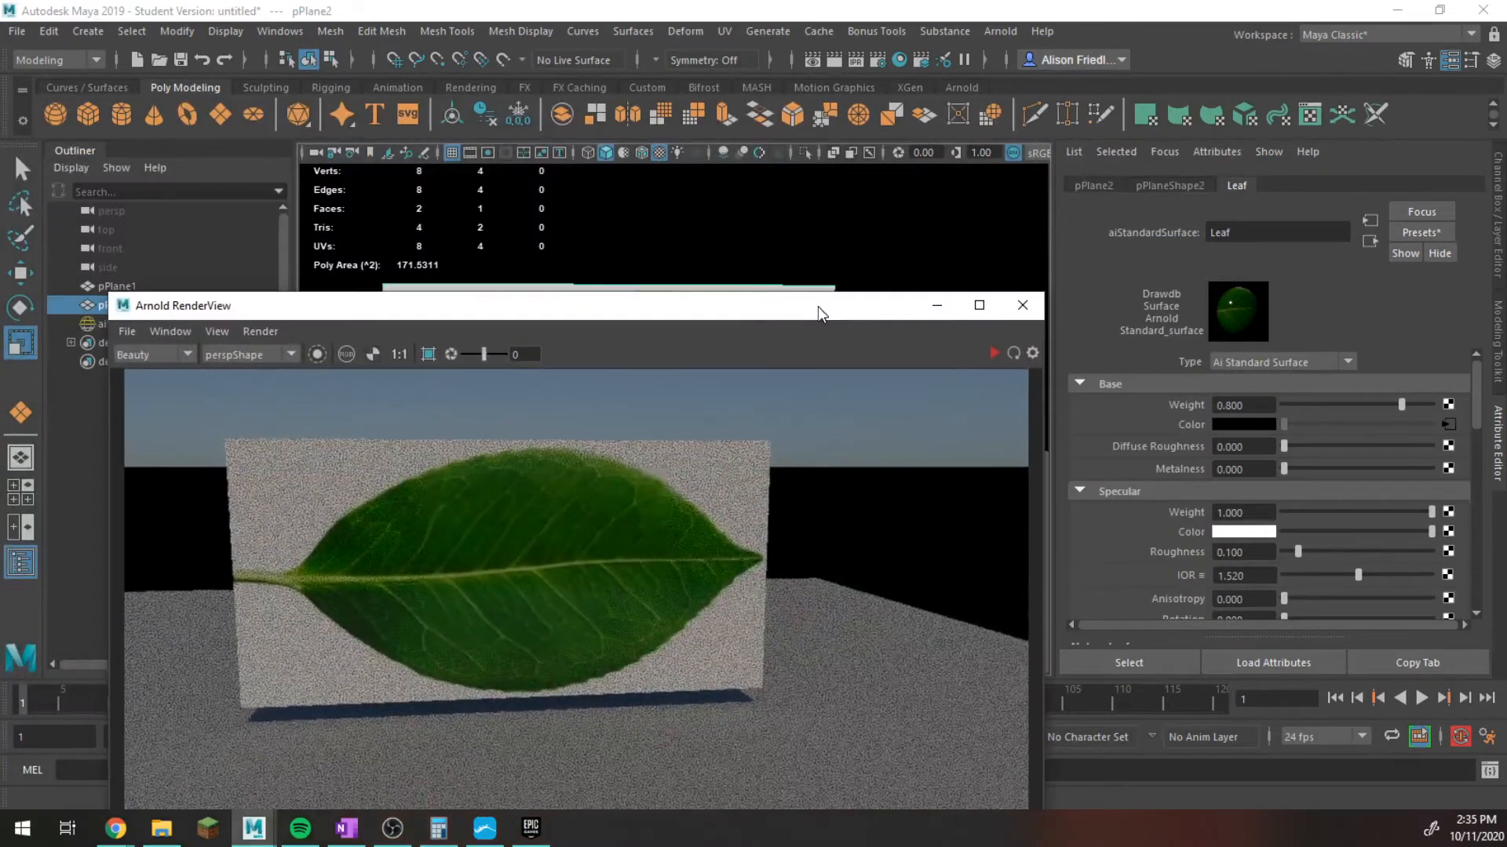
pyautogui.click(935, 305)
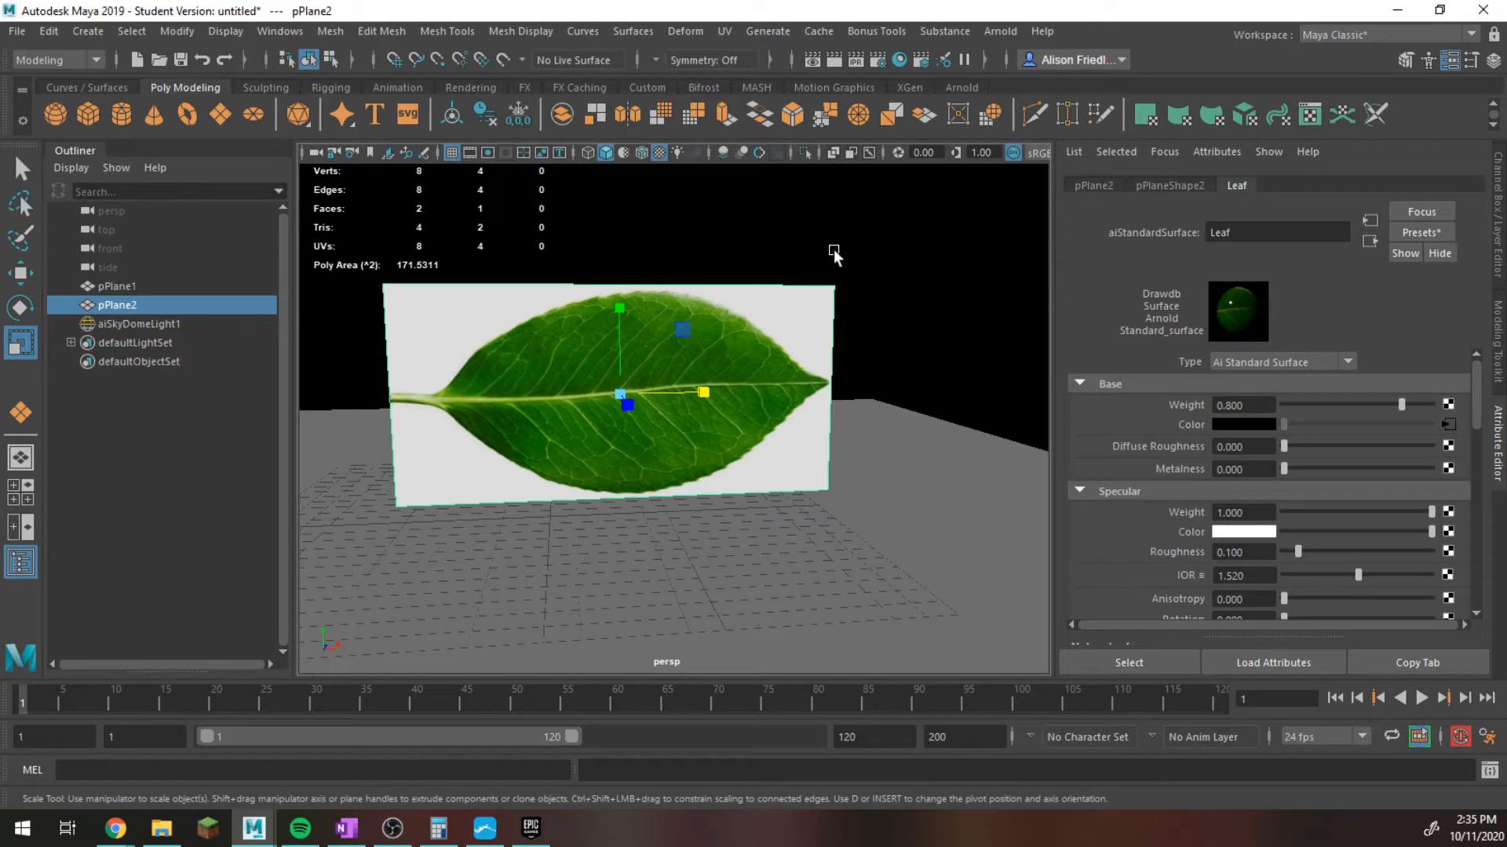
# Try to make the leaf transparent by connecting the file3 leaf texture to the Leaf material's transmission weight in Hypershade, then minimize Hypershade.
pyautogui.scroll(-10, 1204, 460)
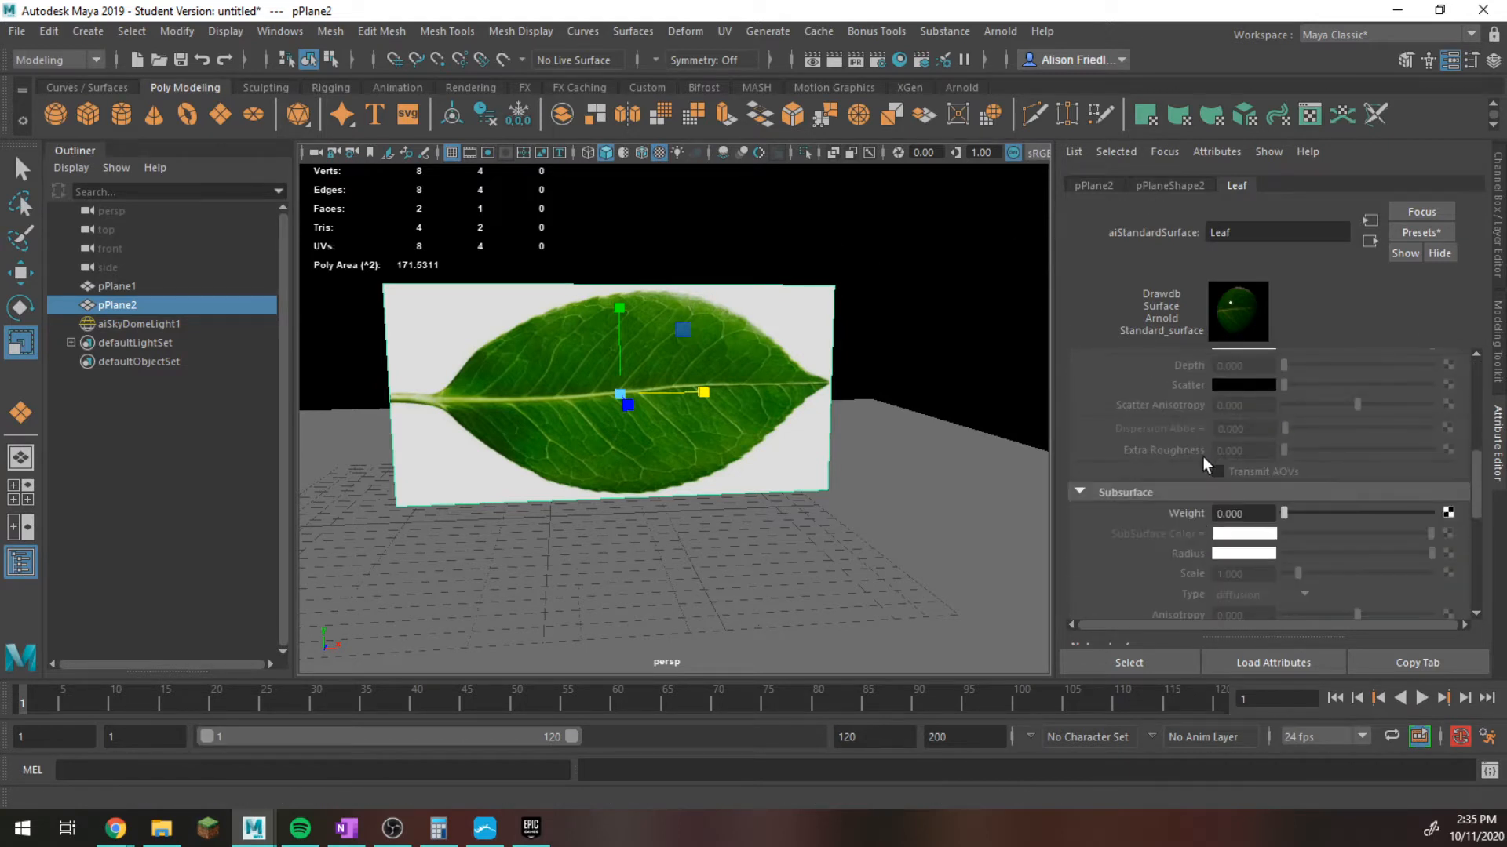
pyautogui.scroll(-3, 1174, 469)
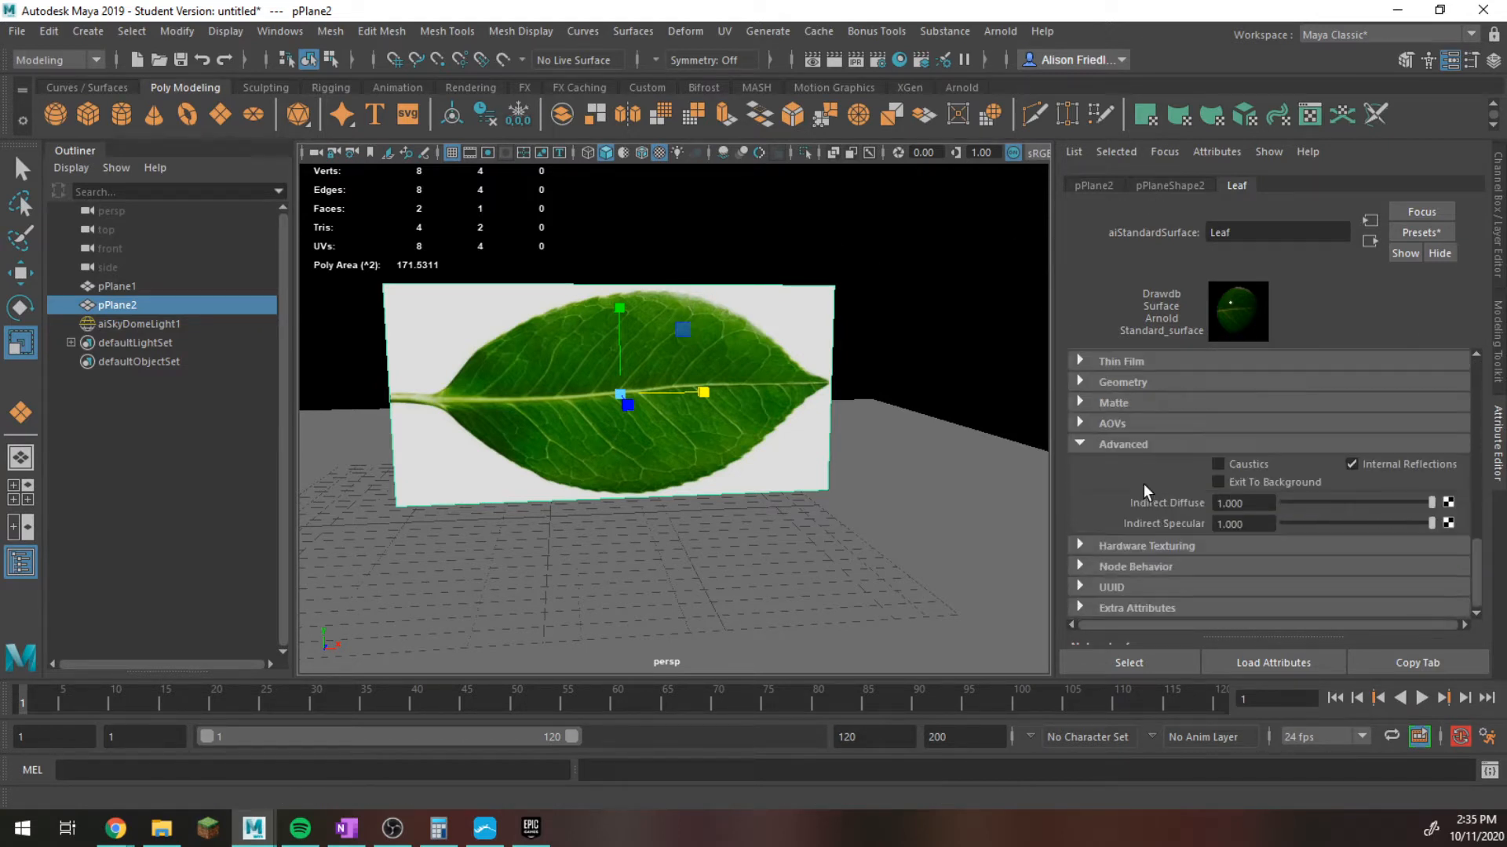
pyautogui.click(1100, 444)
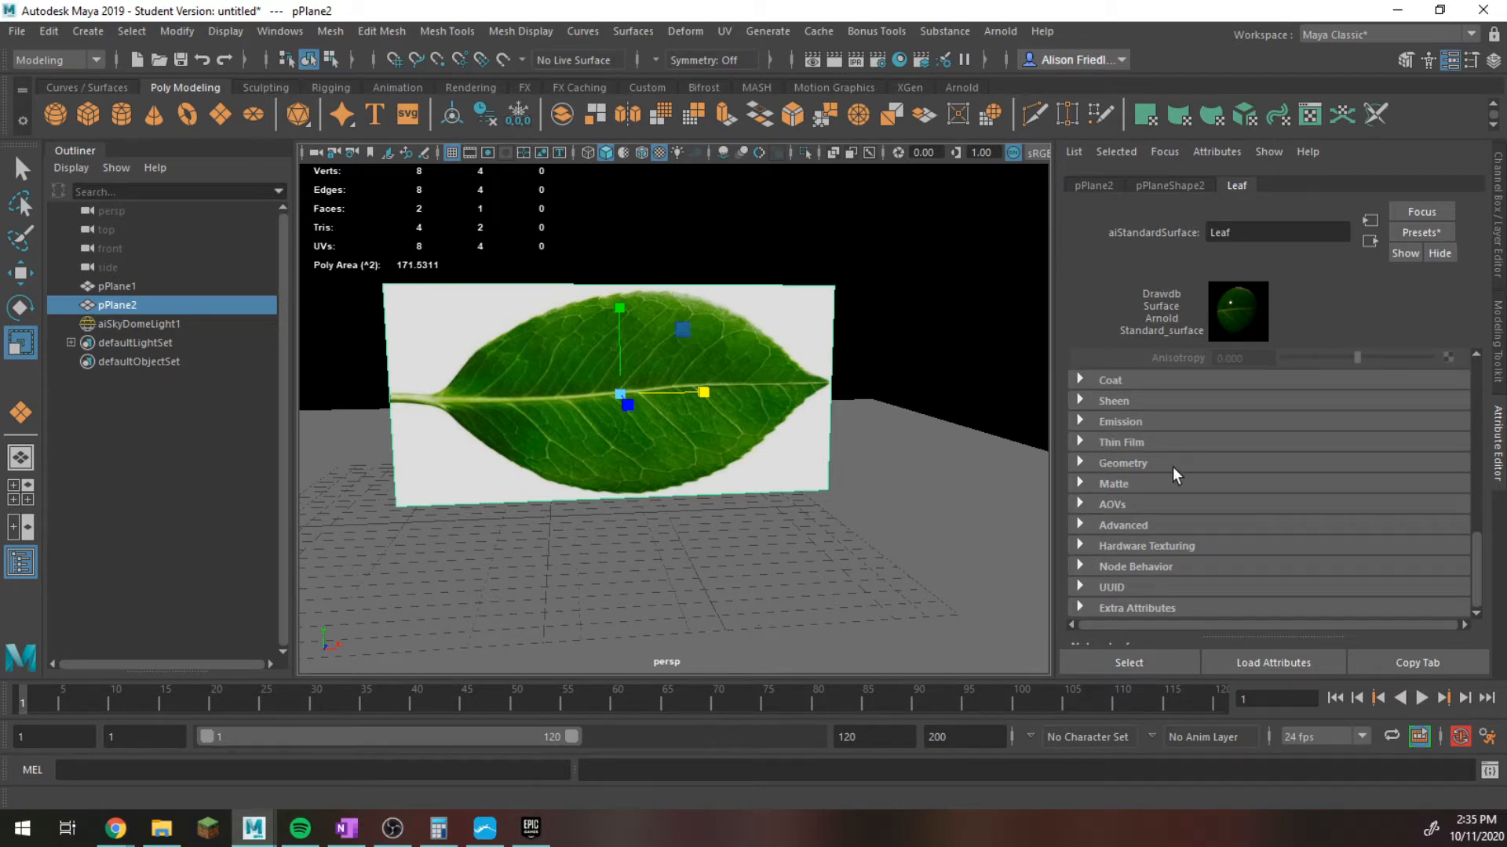
pyautogui.scroll(8, 1170, 519)
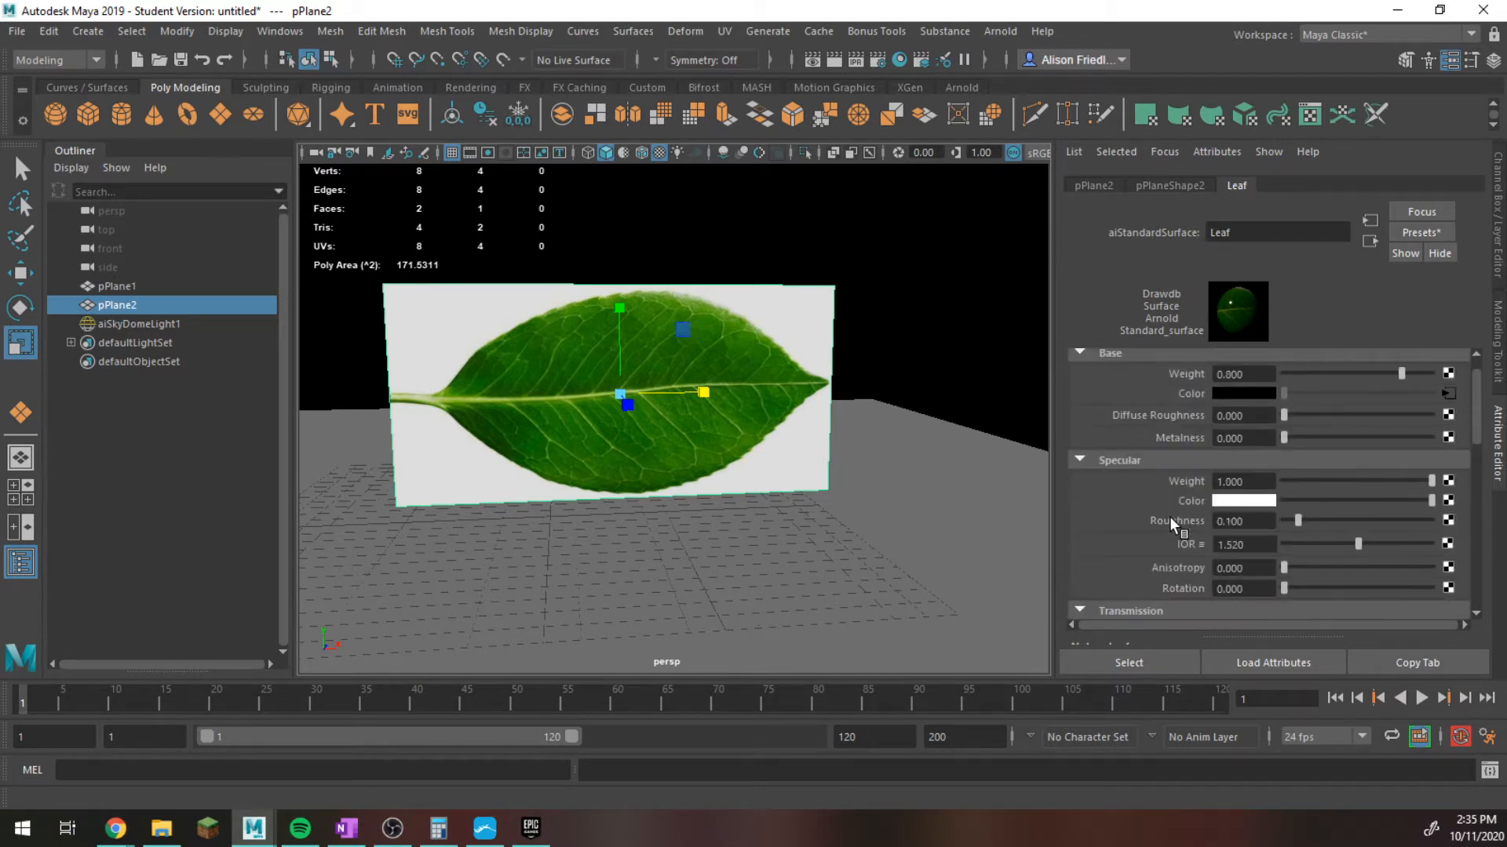
pyautogui.scroll(-3, 1172, 510)
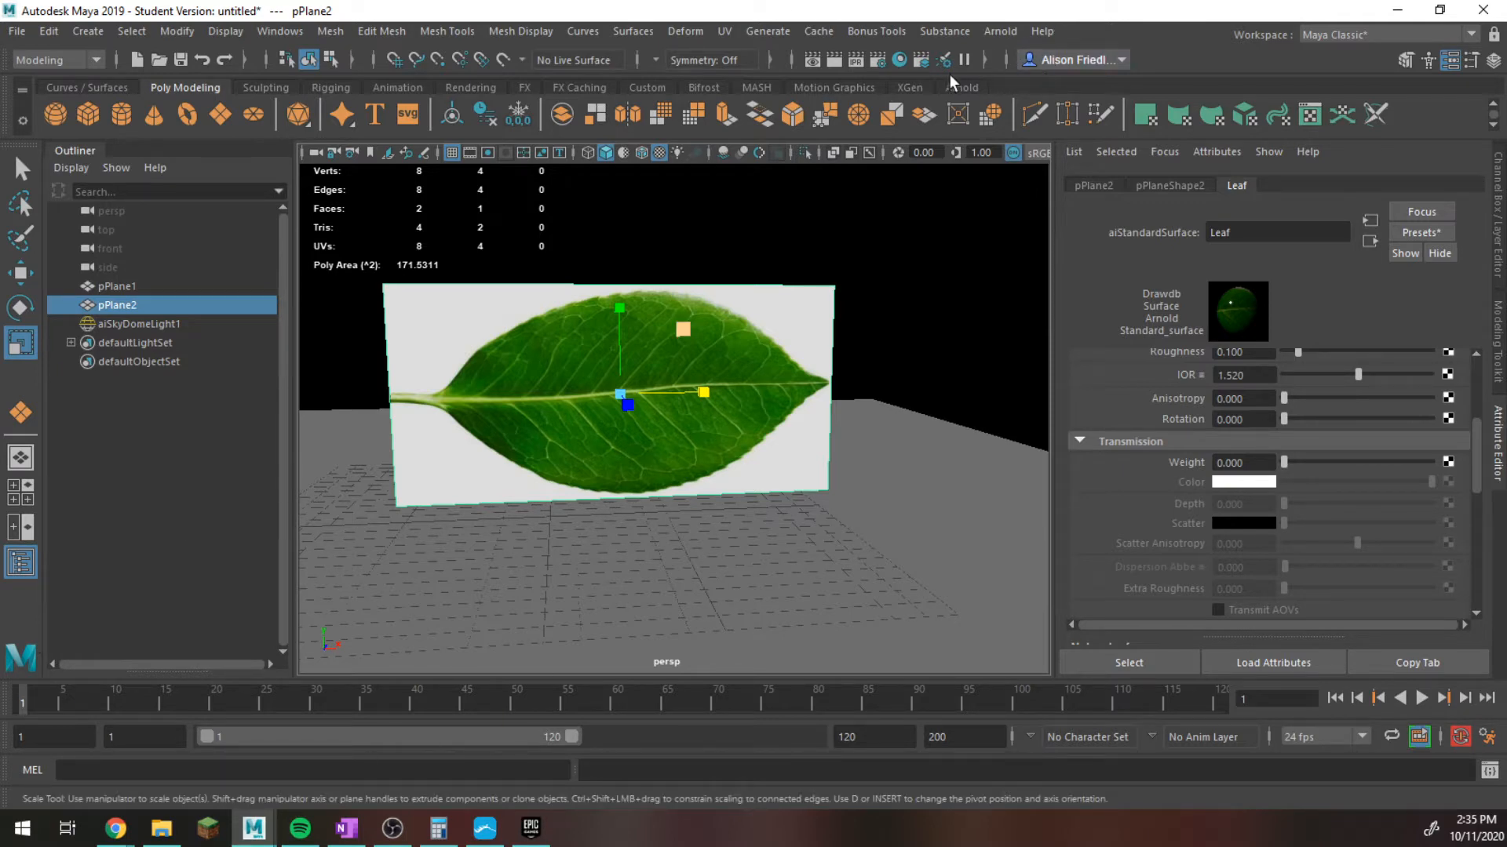
pyautogui.click(901, 60)
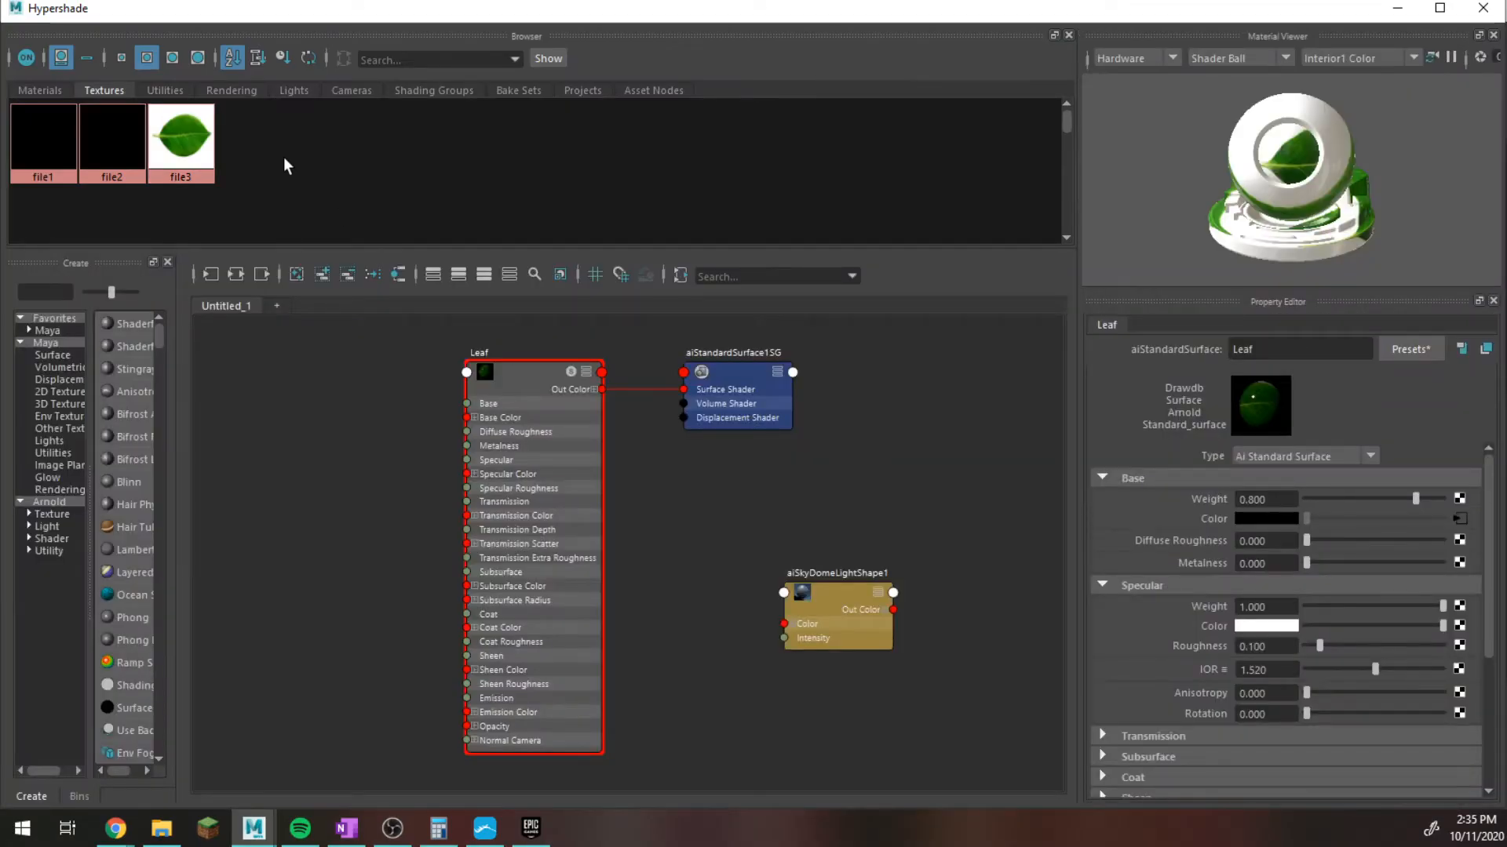
pyautogui.click(196, 145)
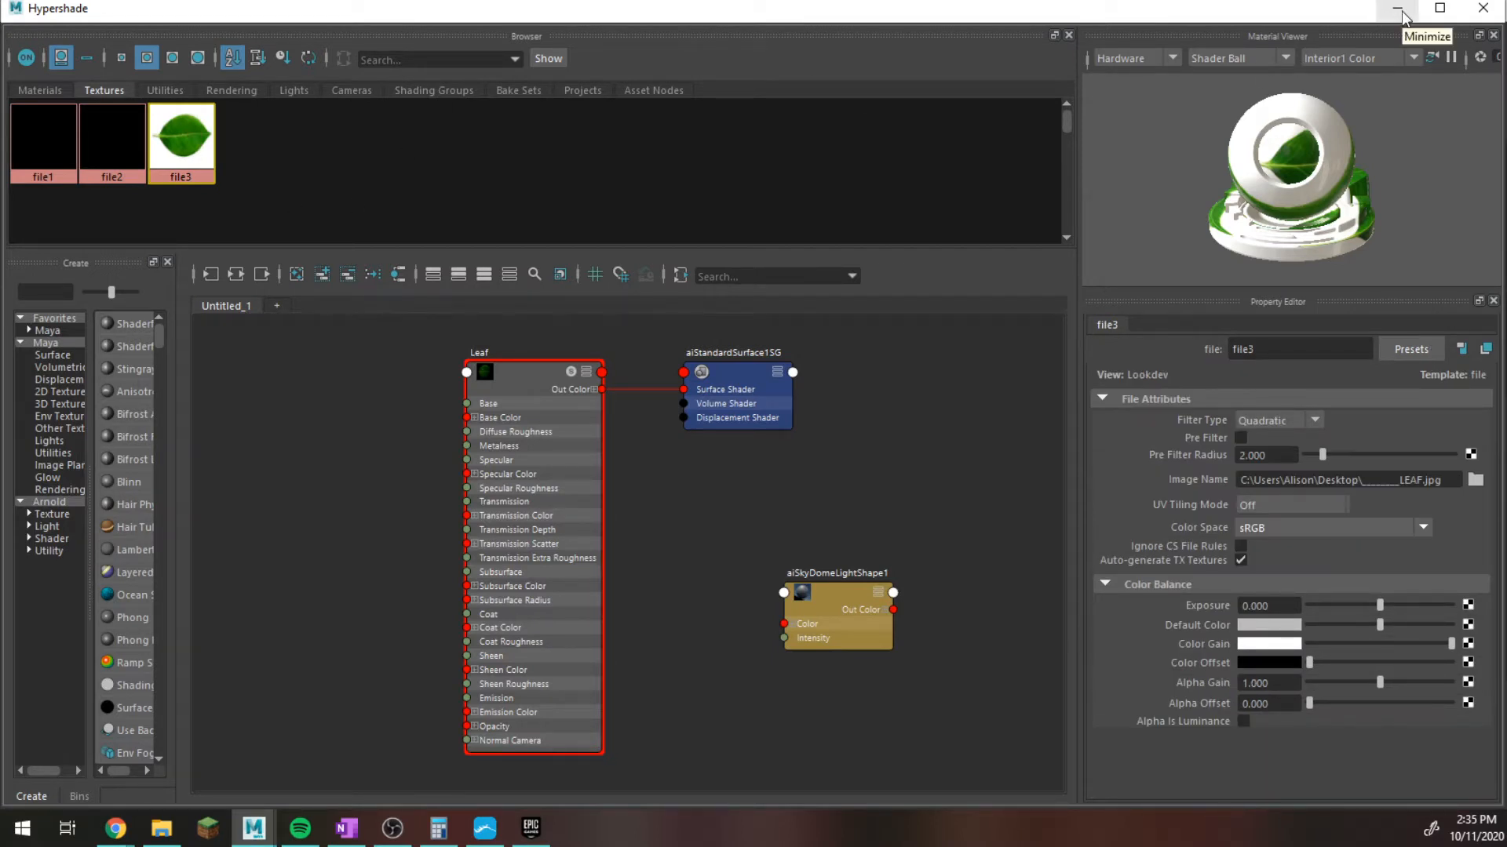
pyautogui.click(526, 367)
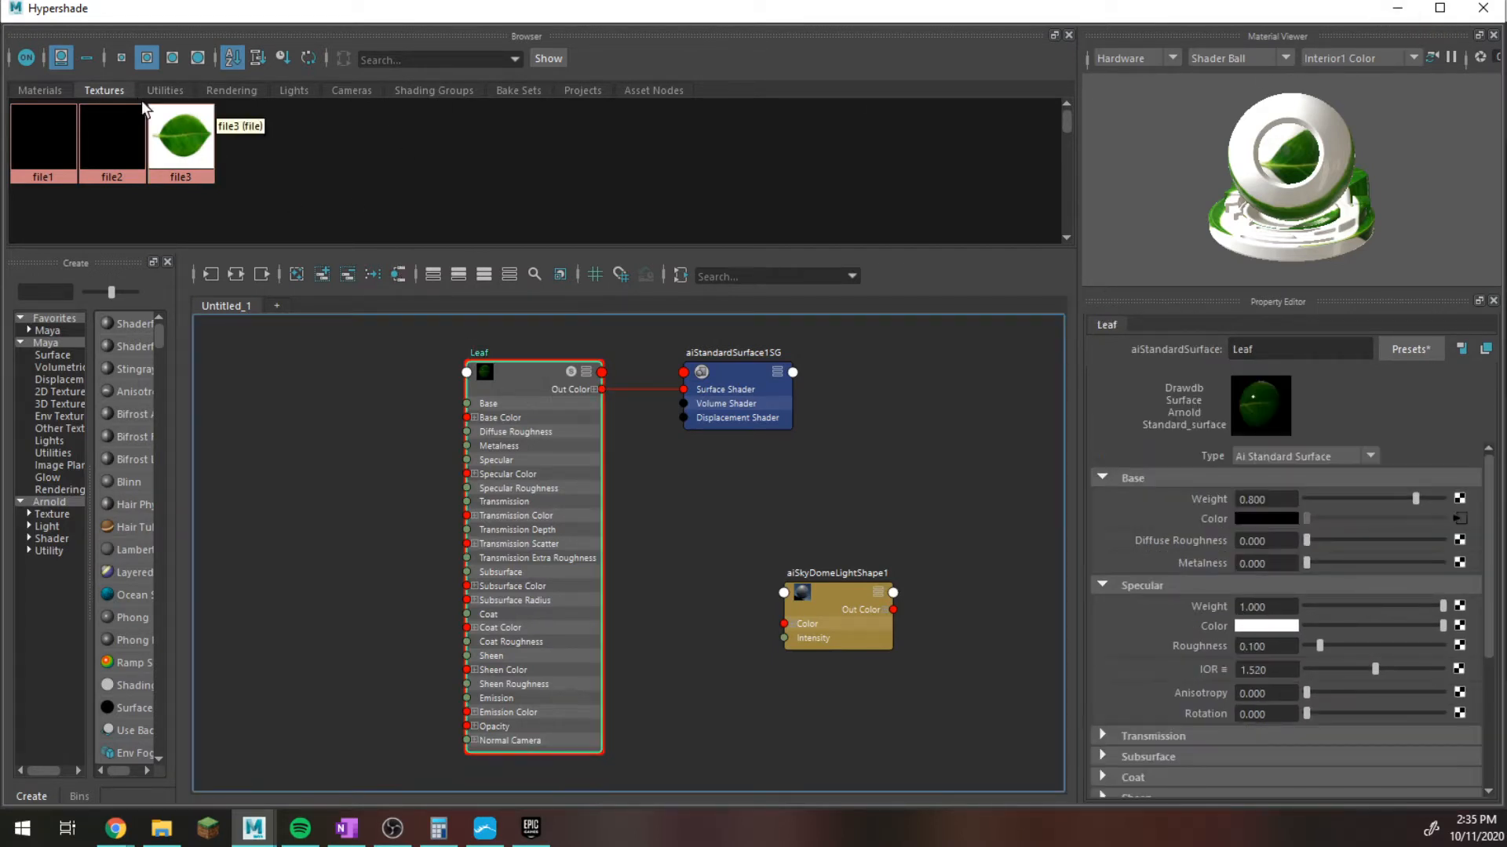
pyautogui.scroll(-4, 1340, 543)
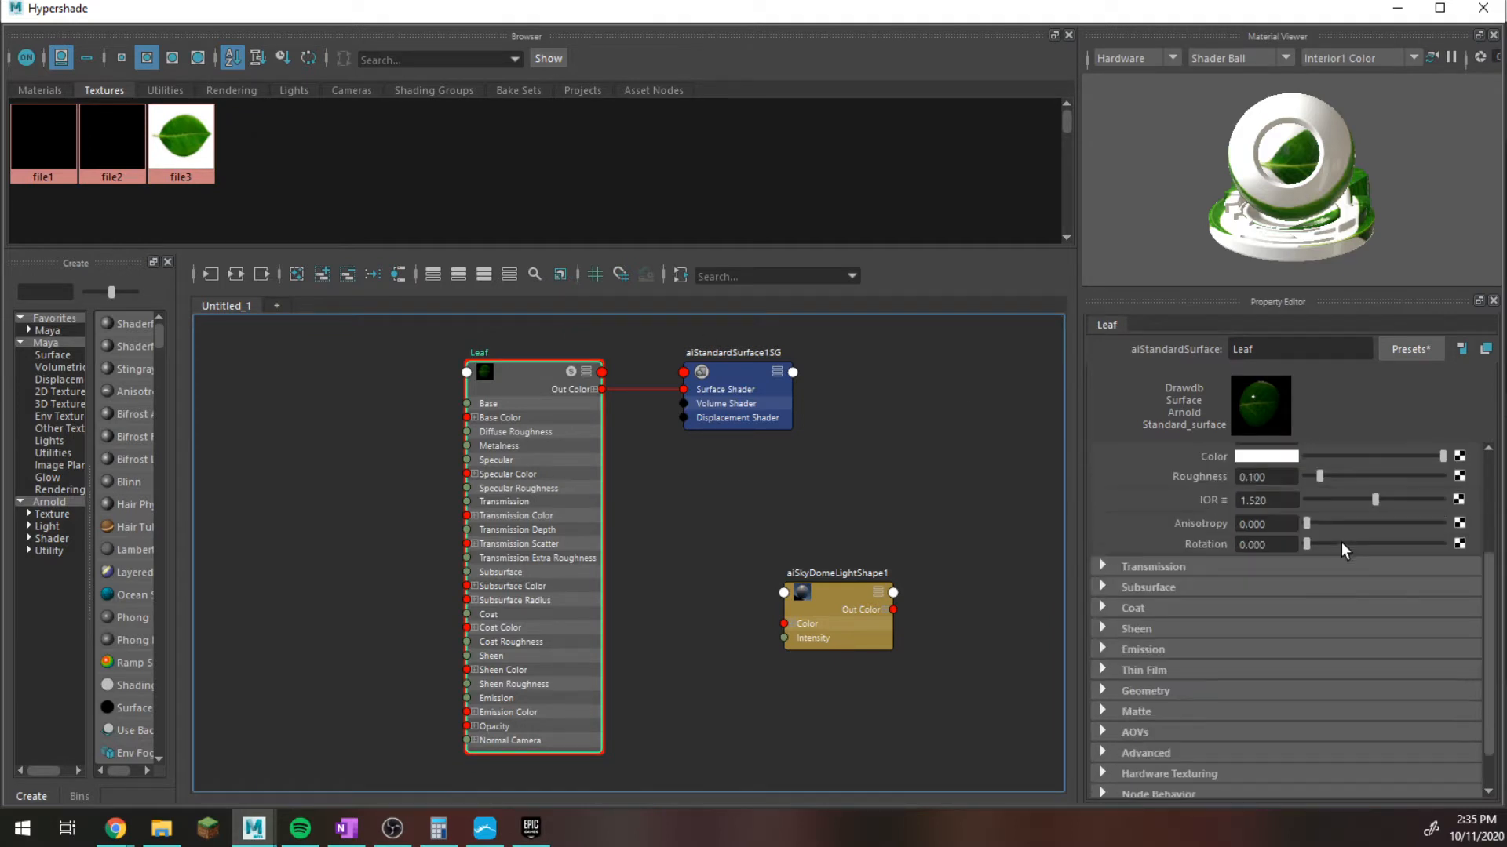
pyautogui.click(1102, 566)
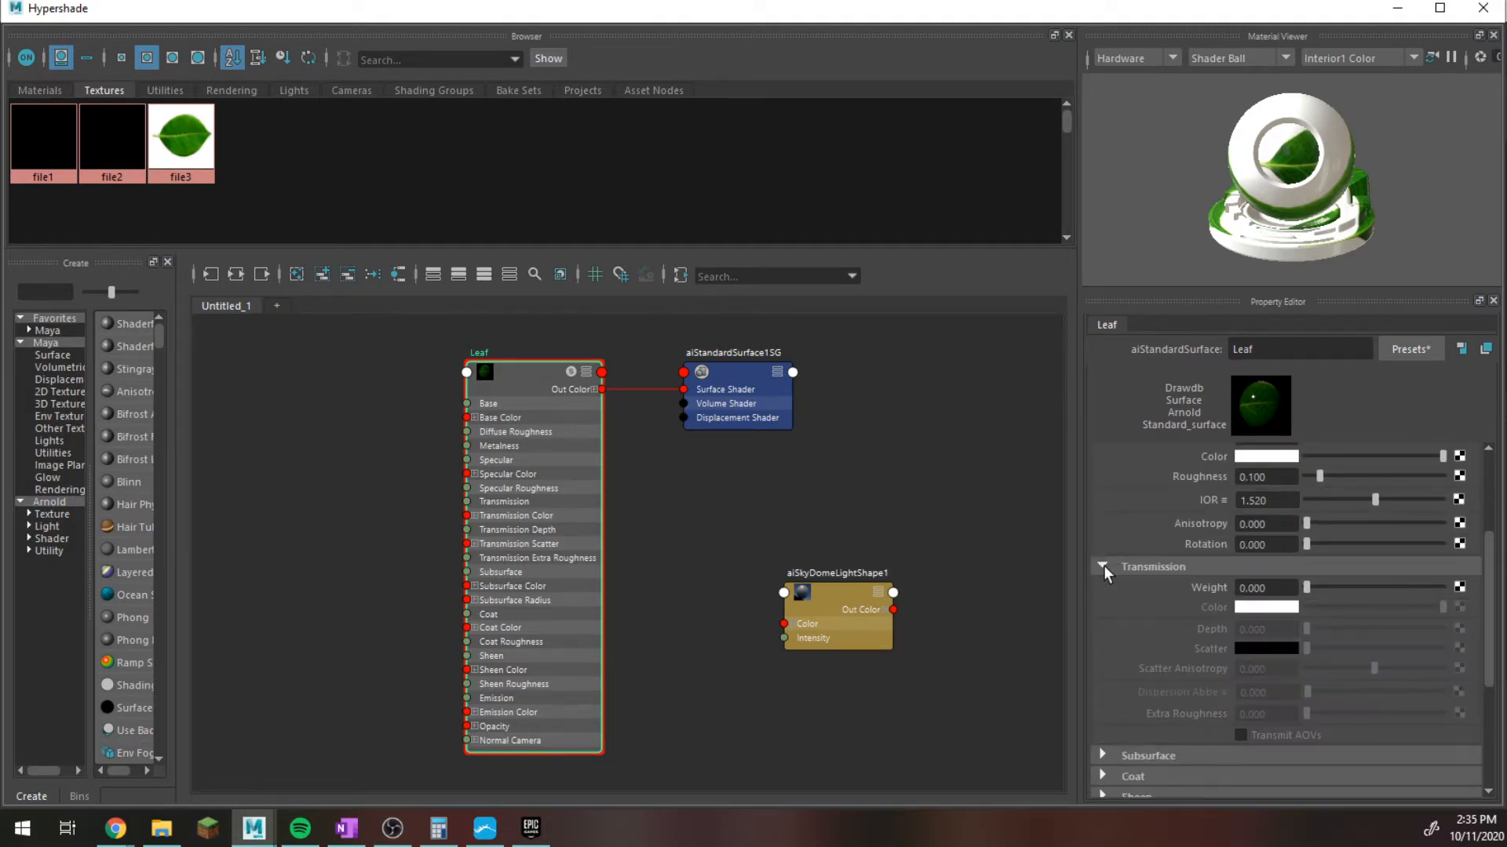
pyautogui.moveTo(179, 128); pyautogui.dragTo(1222, 585)
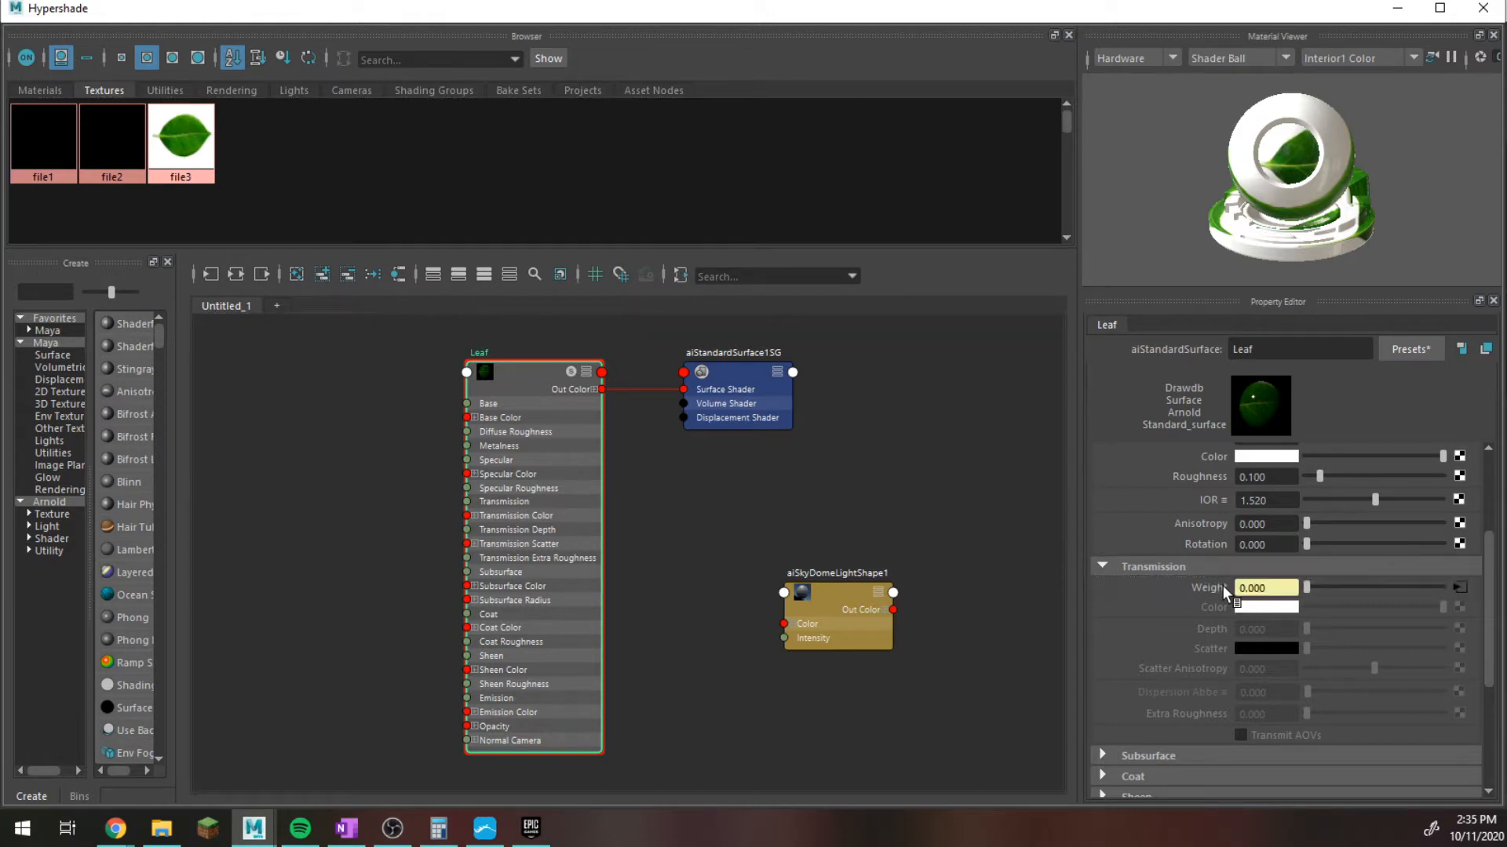
pyautogui.click(1397, 14)
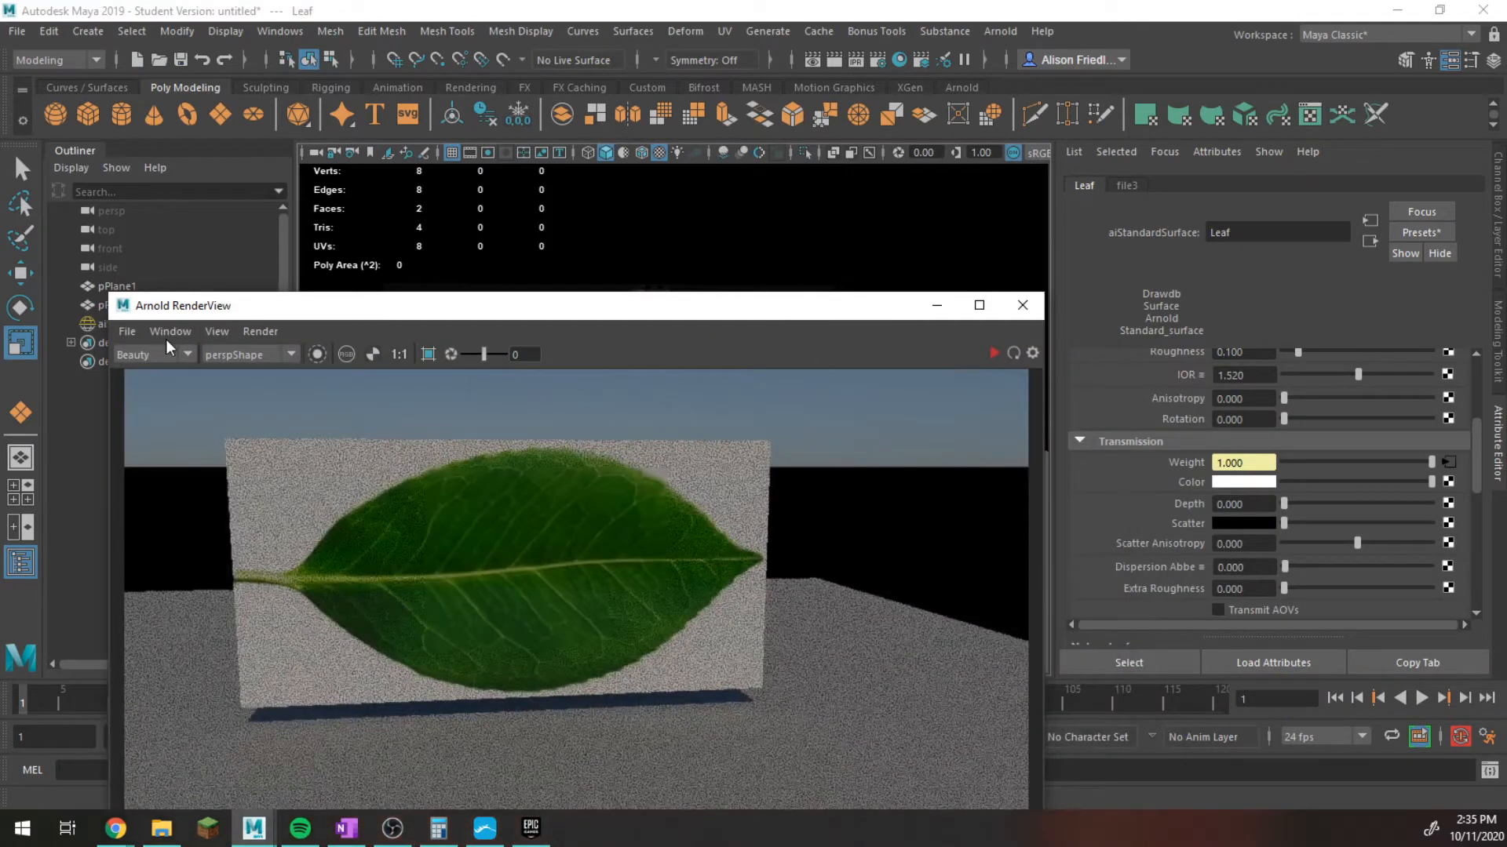
# Define a render region around the leaf plane in Arnold RenderView, render and stop it, and move the render window off the attributes.
pyautogui.click(427, 354)
pyautogui.moveTo(207, 419); pyautogui.dragTo(836, 747)
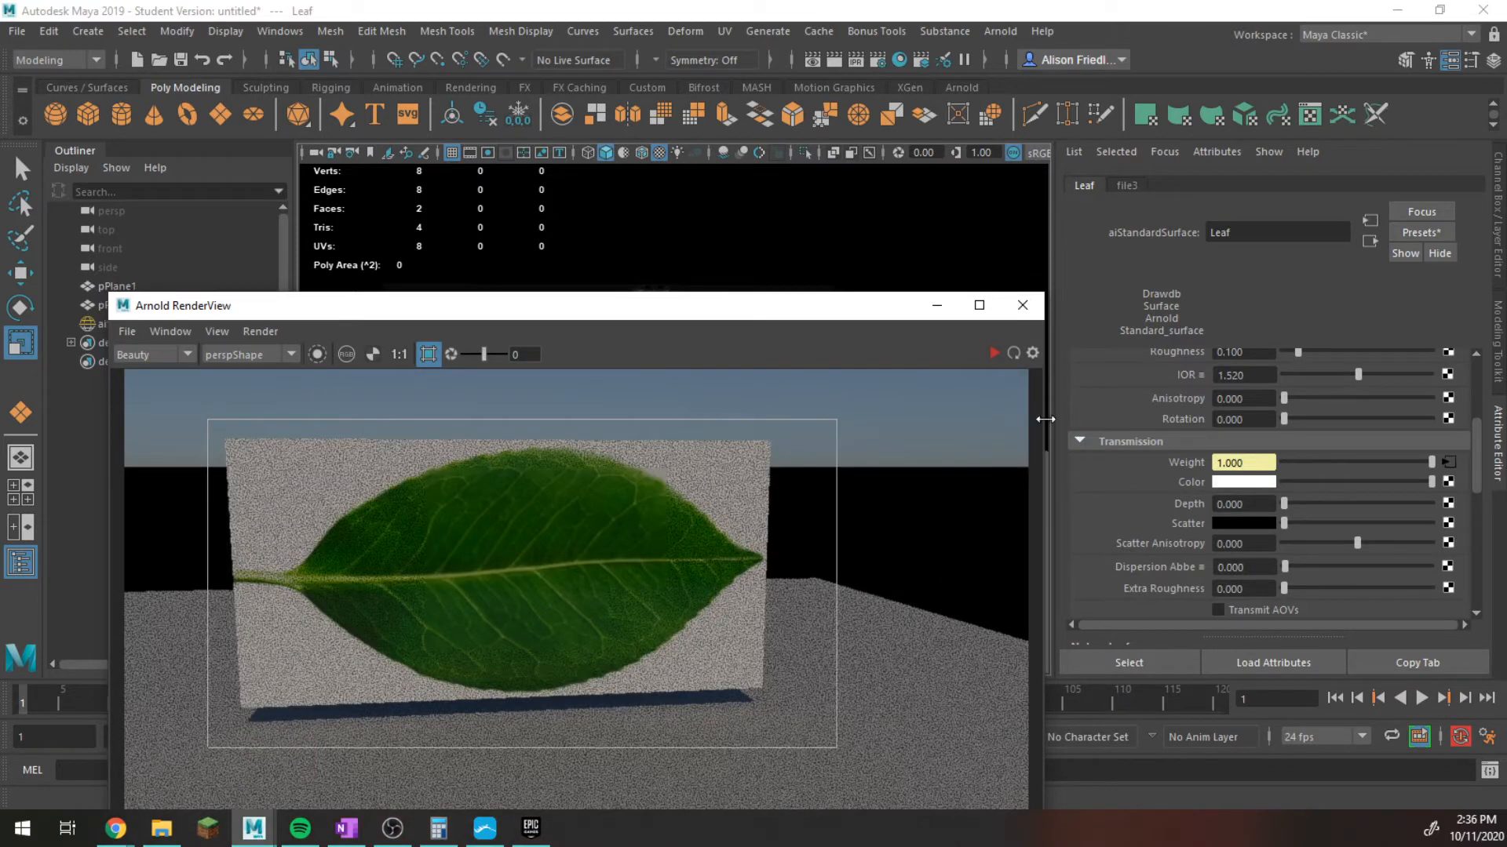
pyautogui.click(998, 353)
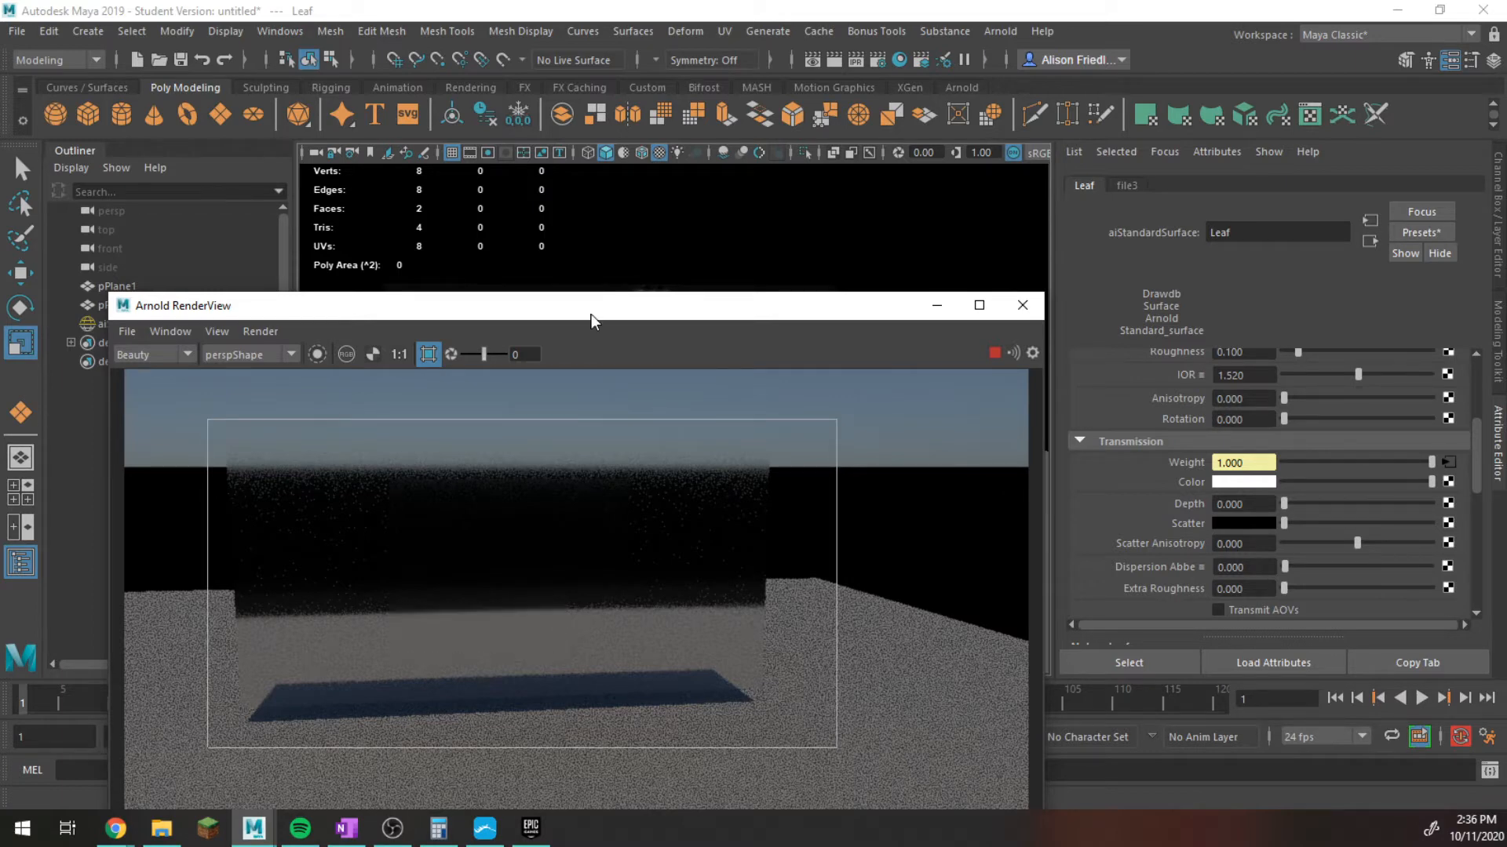
pyautogui.moveTo(590, 314); pyautogui.dragTo(644, 178)
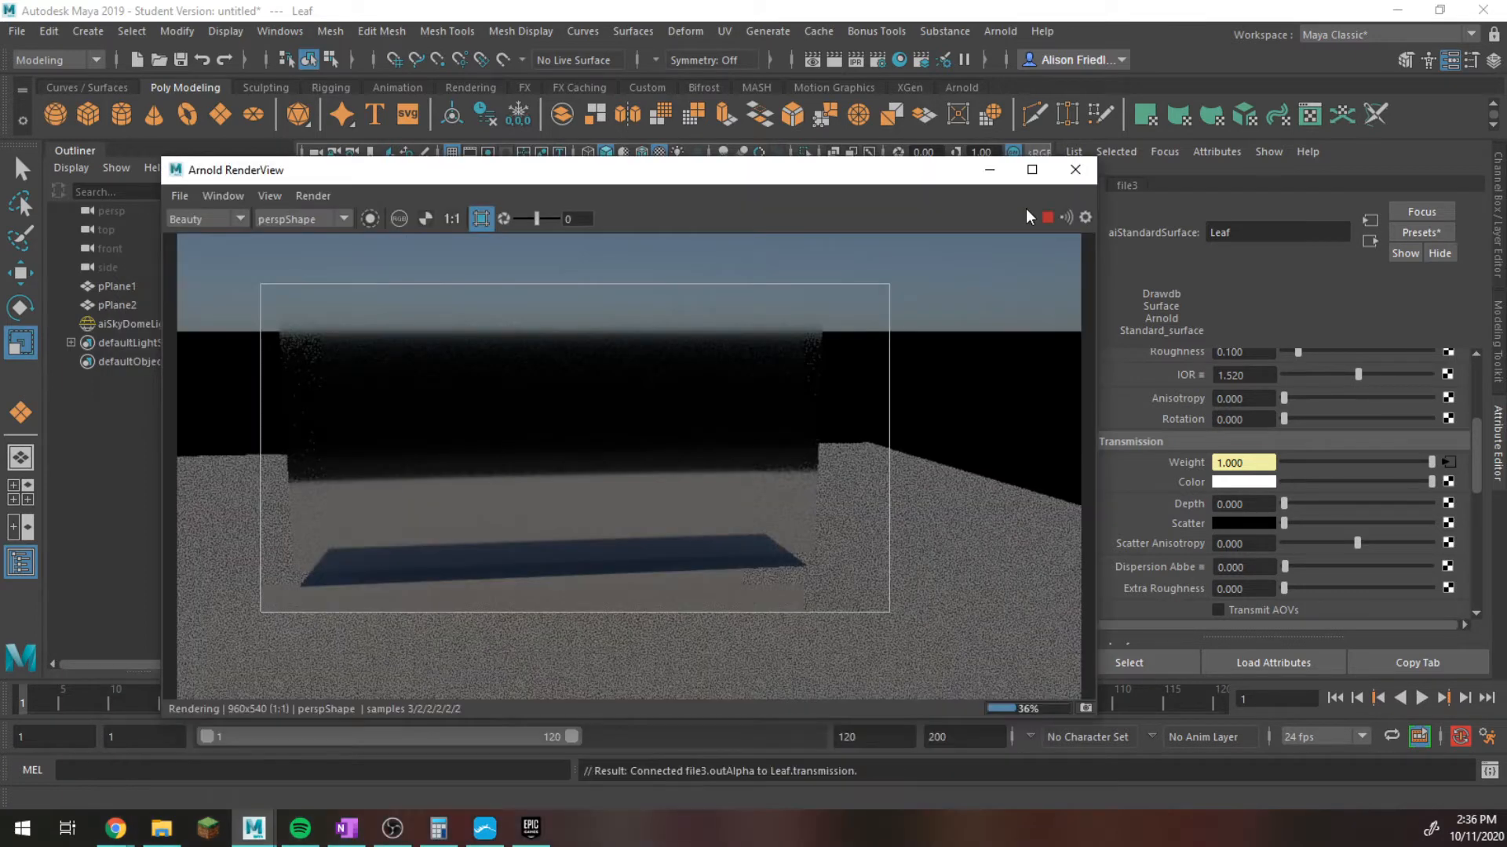
pyautogui.click(1052, 210)
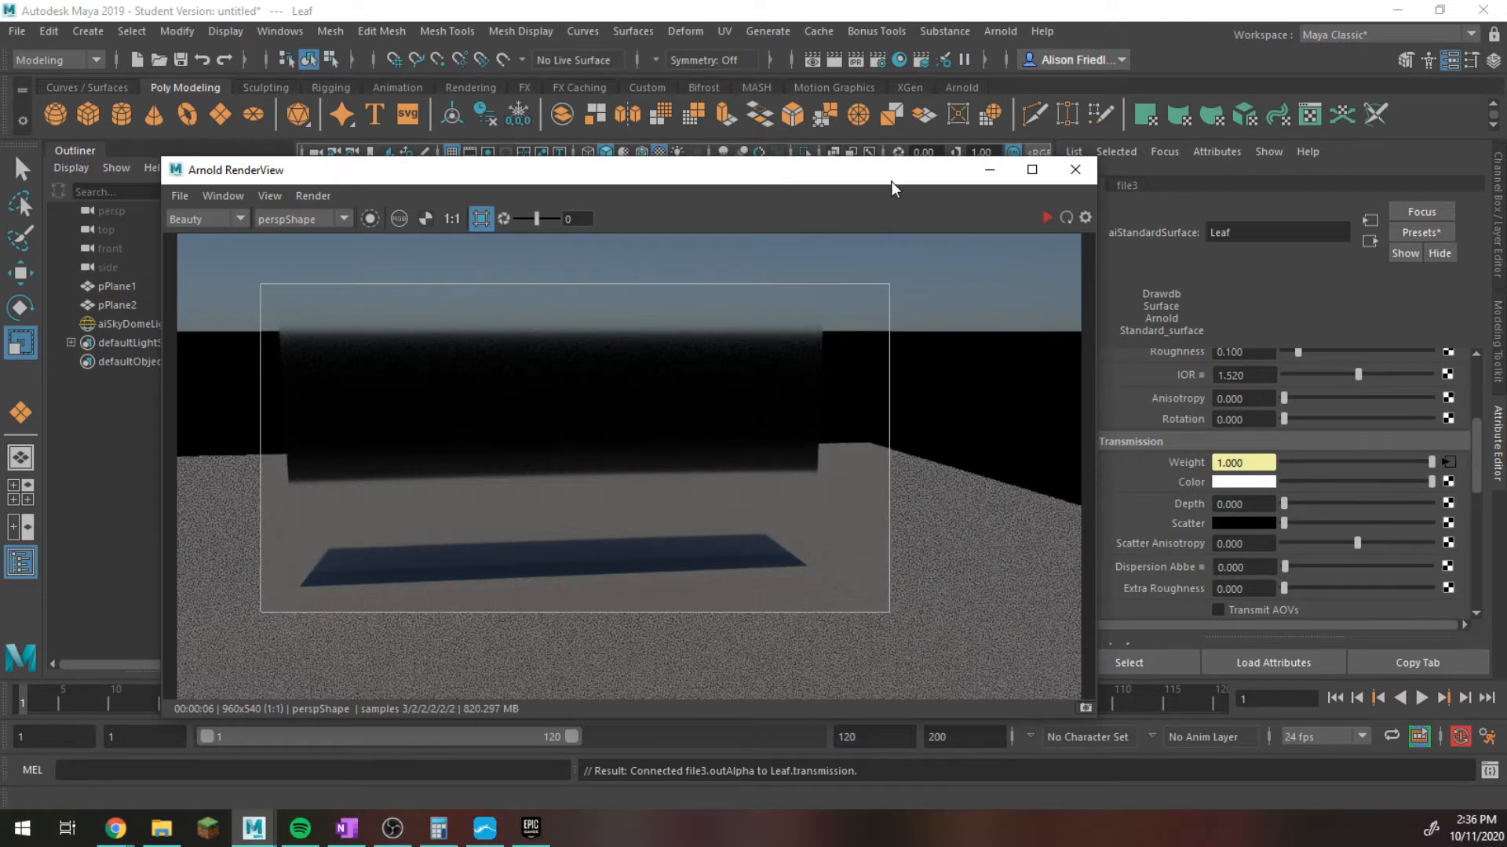
pyautogui.moveTo(891, 181); pyautogui.dragTo(570, 110)
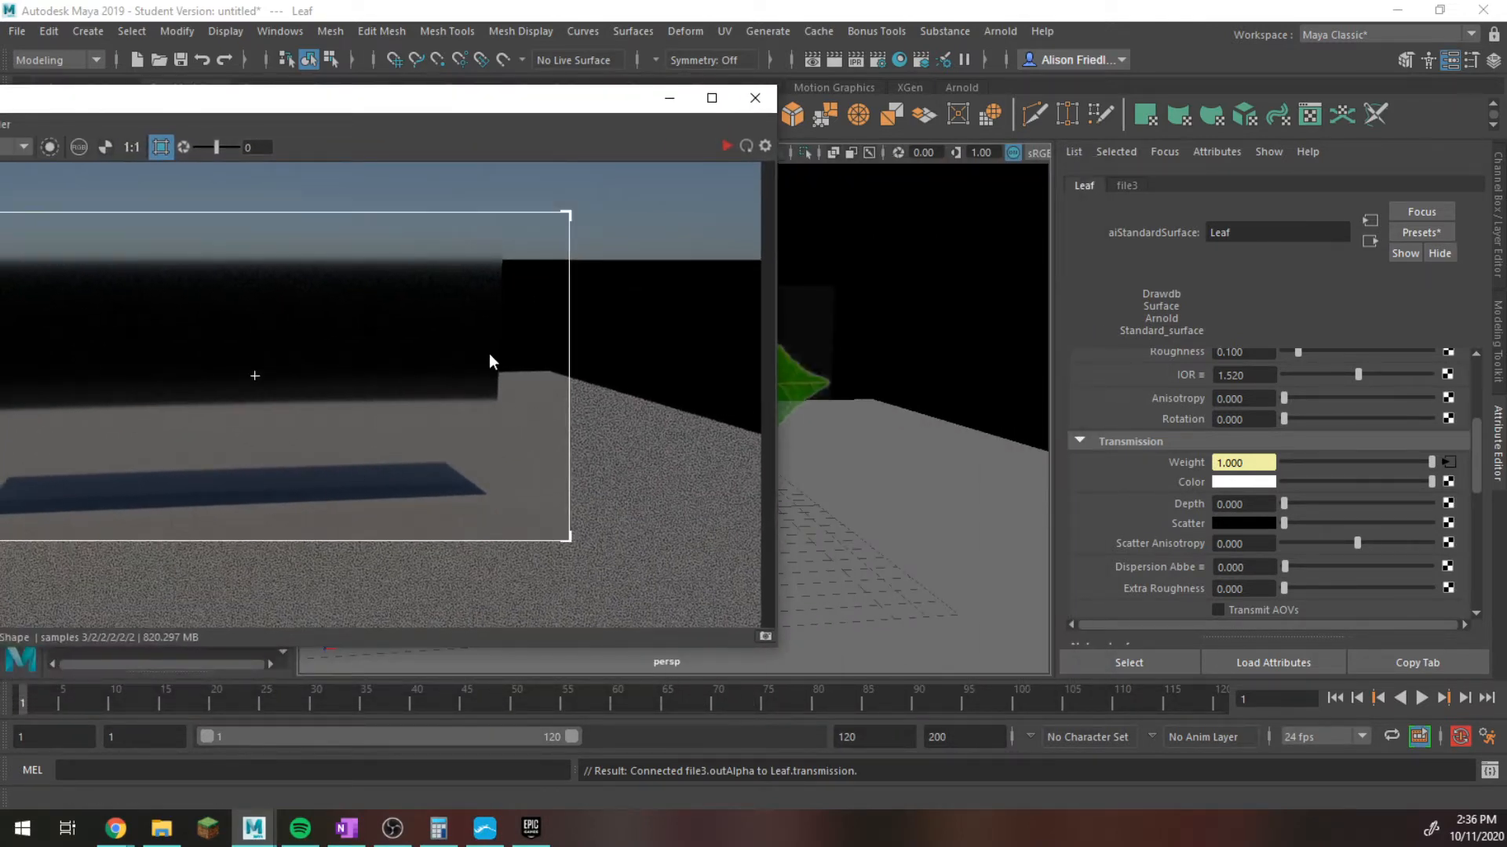
# Select the leaf plane, check its shape's Arnold Opaque setting, and run and stop another test render.
pyautogui.click(801, 380)
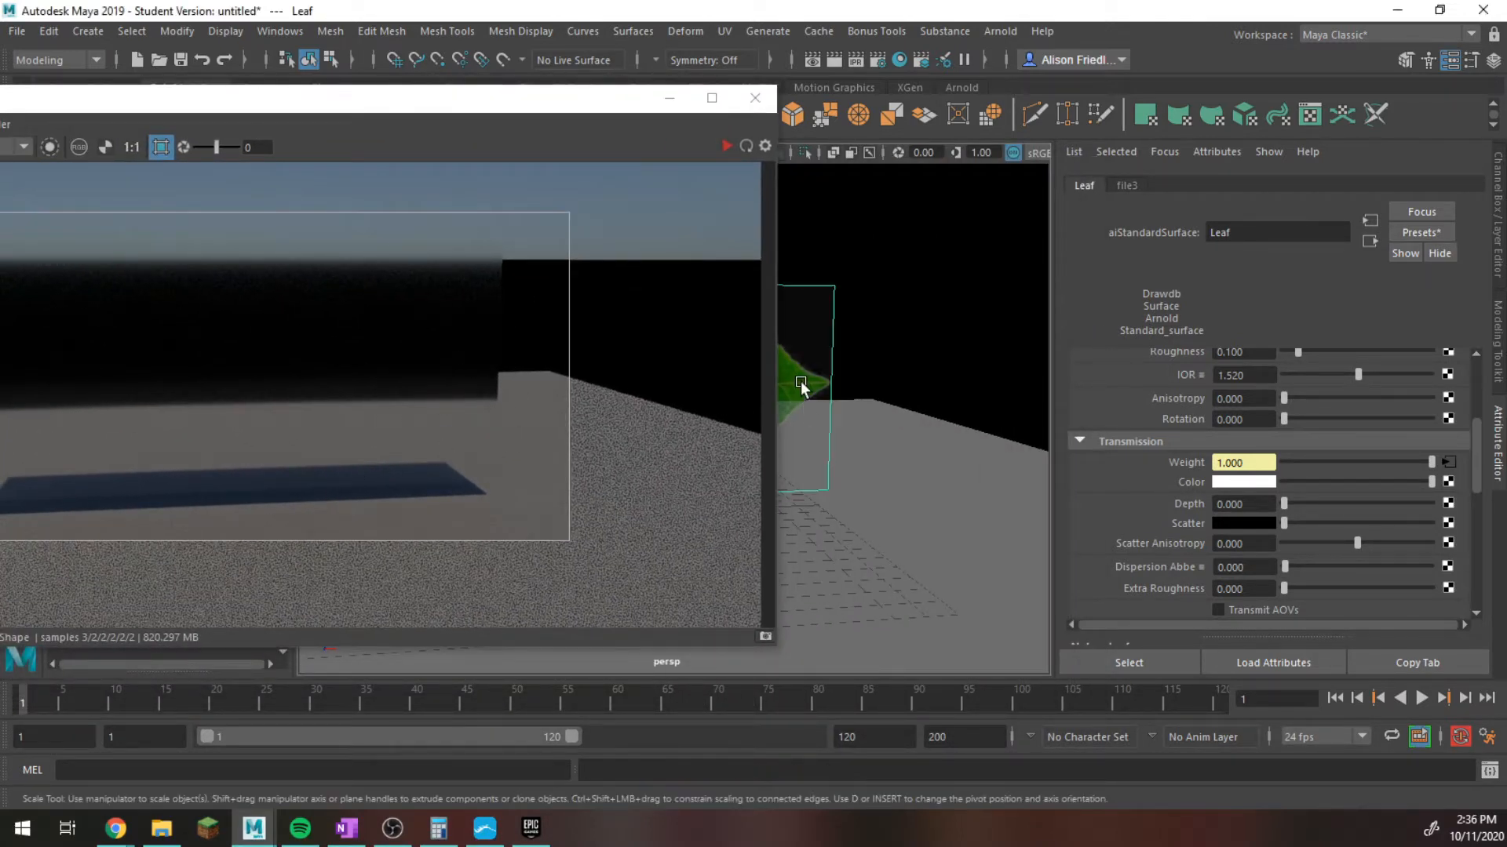
pyautogui.click(1169, 183)
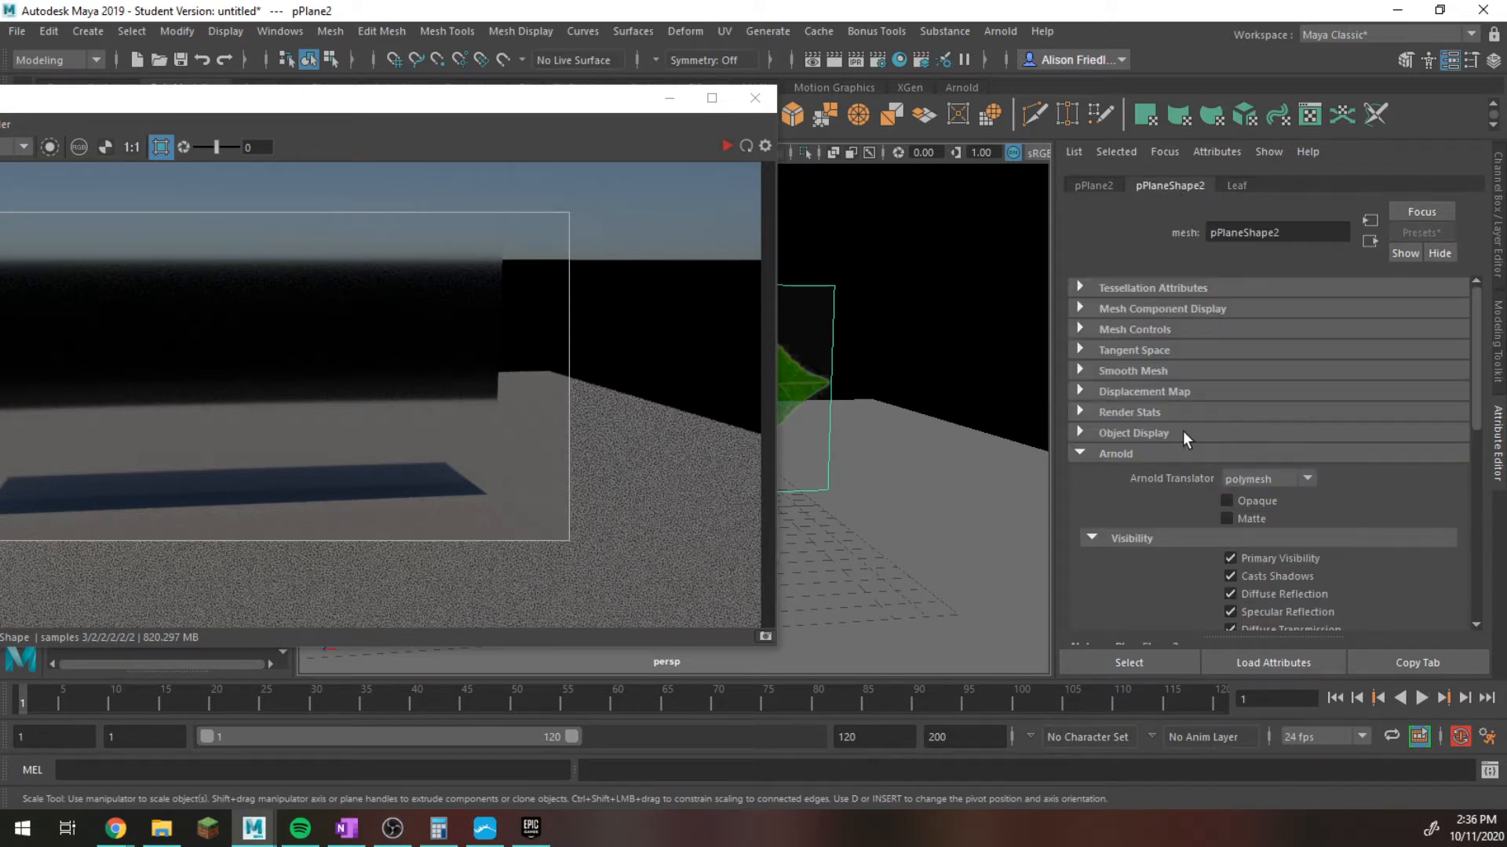
pyautogui.click(727, 145)
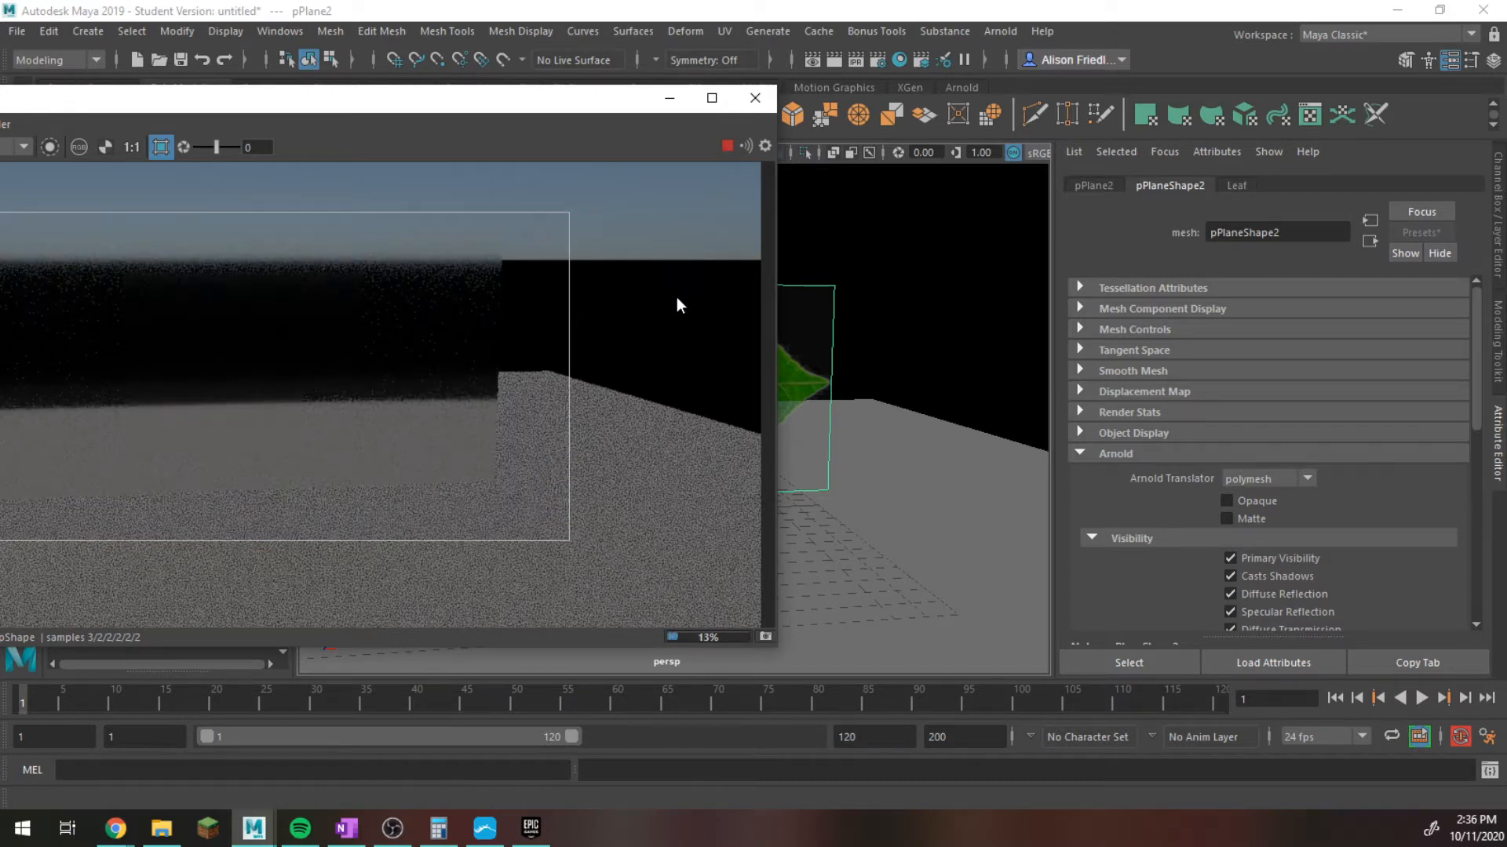
pyautogui.click(726, 145)
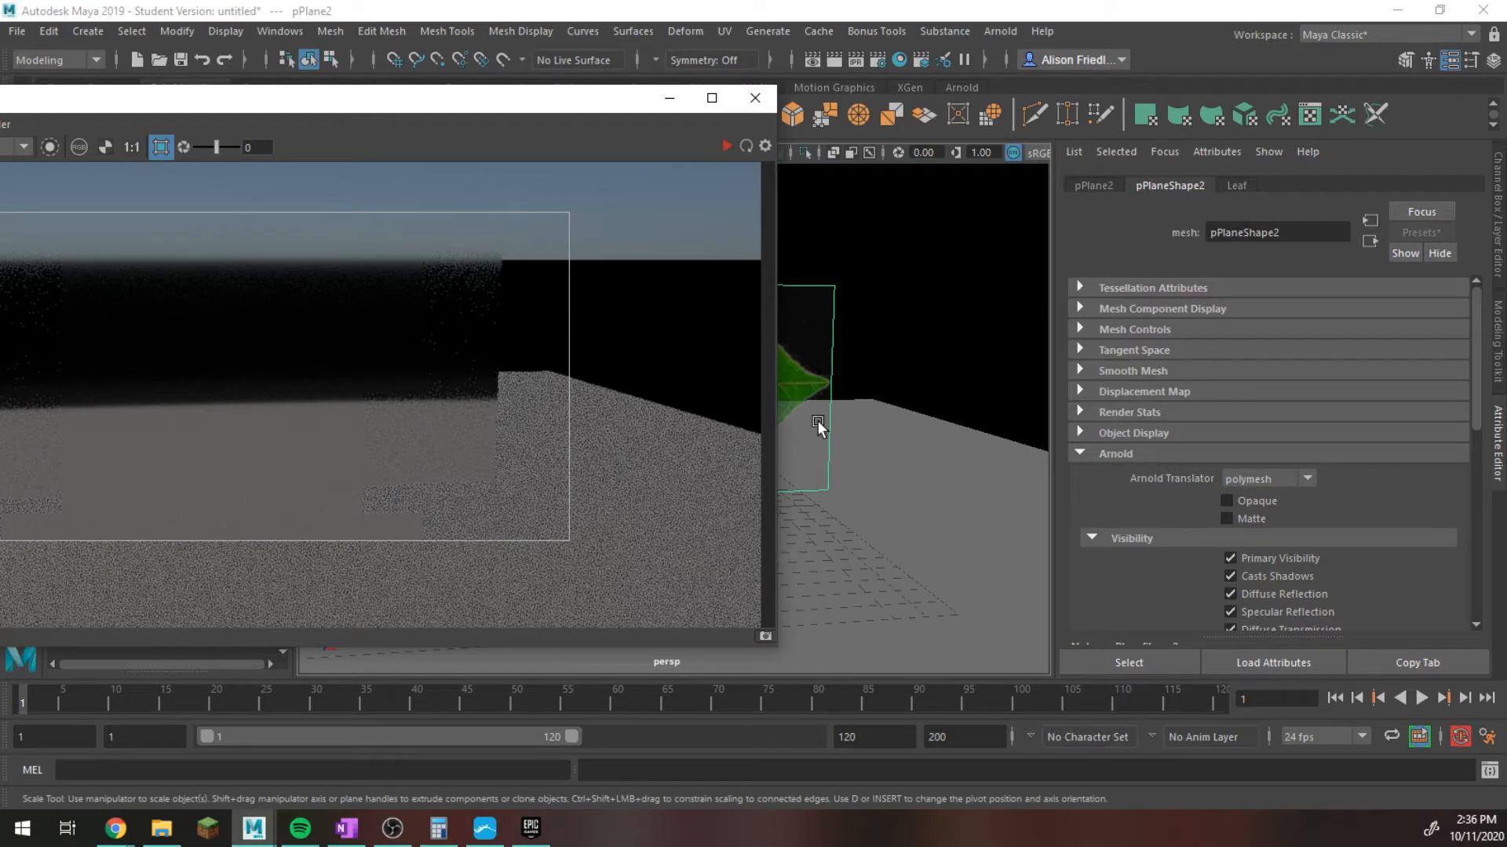
# Break the texture connection on the Leaf material's transmission weight and collapse the Transmission settings.
pyautogui.click(1237, 183)
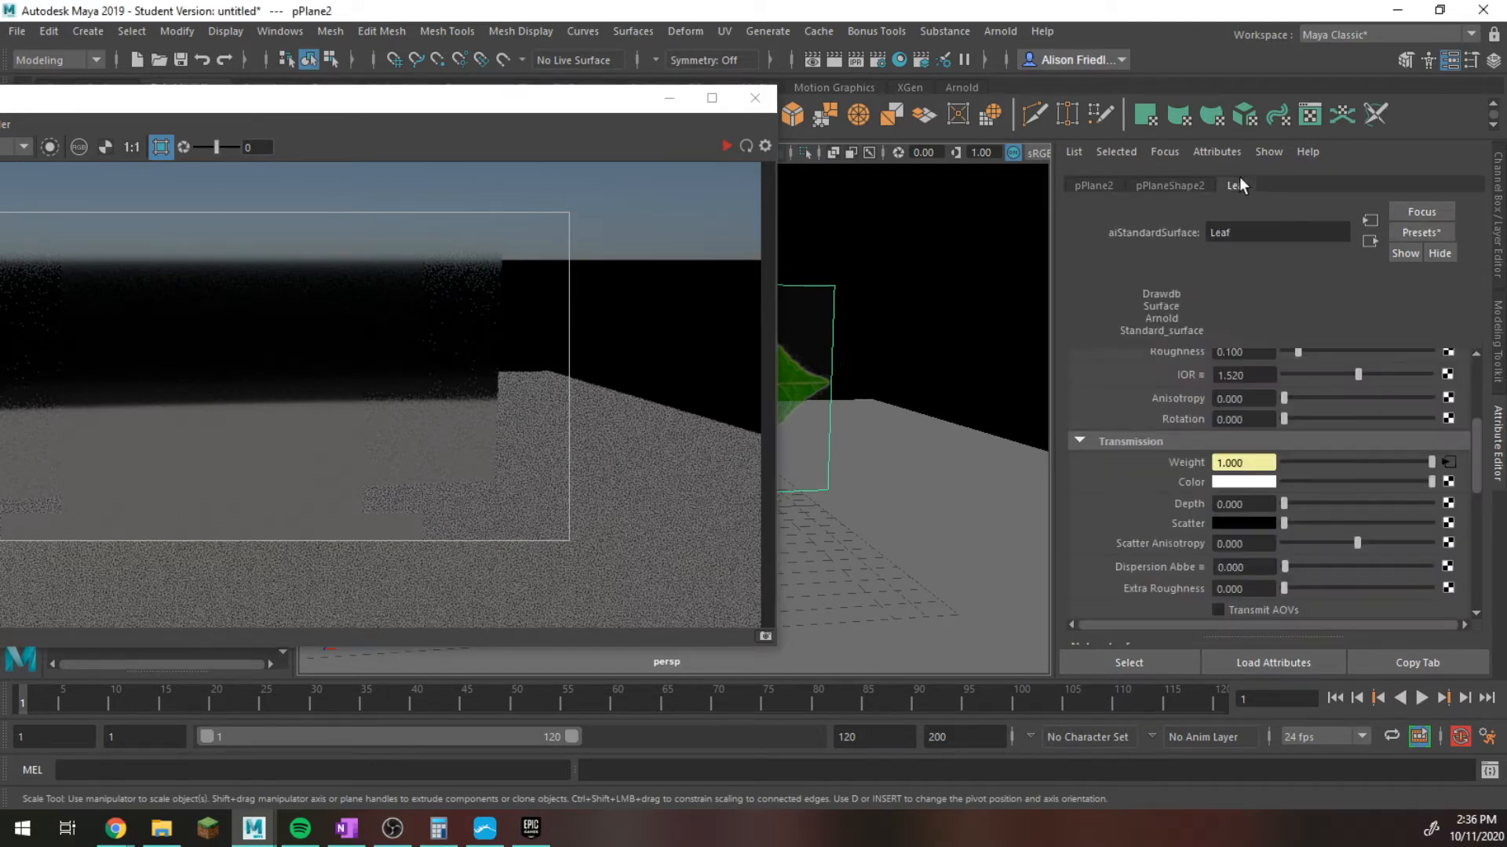
pyautogui.rightClick(1180, 457)
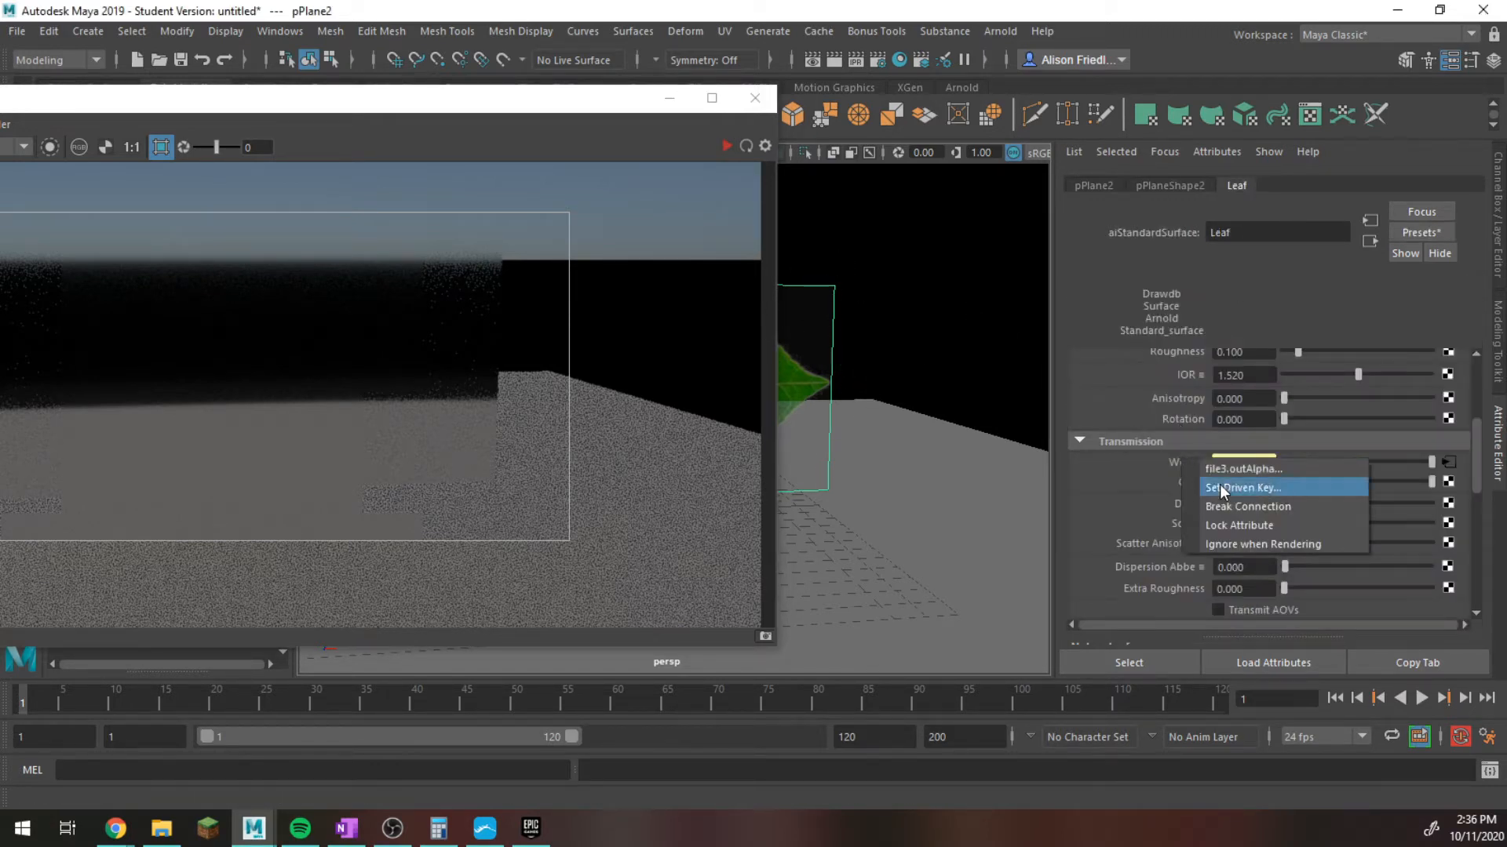
pyautogui.click(1220, 484)
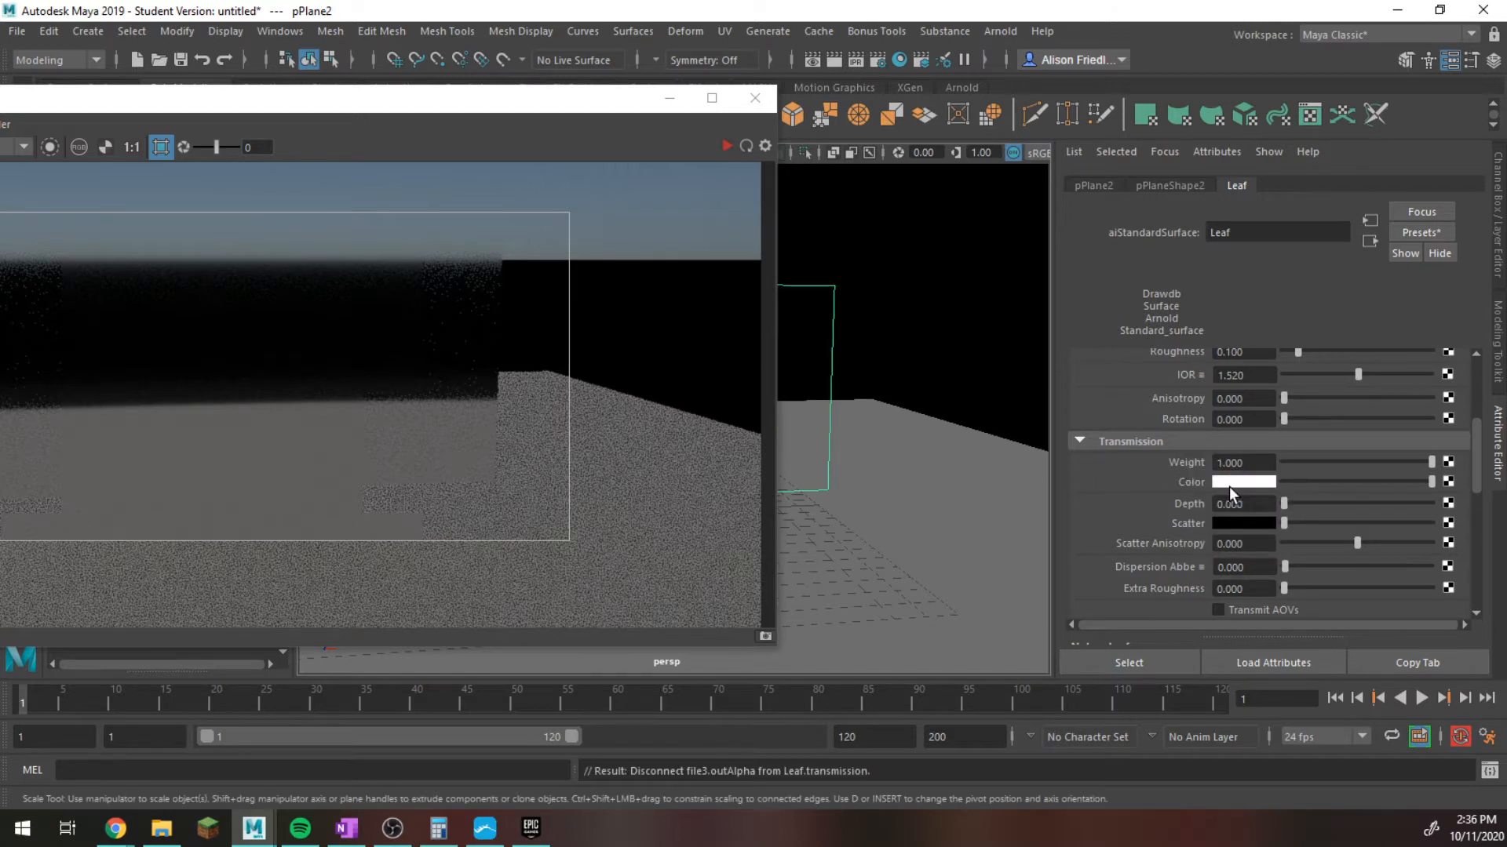
pyautogui.click(1081, 441)
# Expand the Leaf material's Geometry settings to expose its opacity attribute.
pyautogui.scroll(-3, 1115, 455)
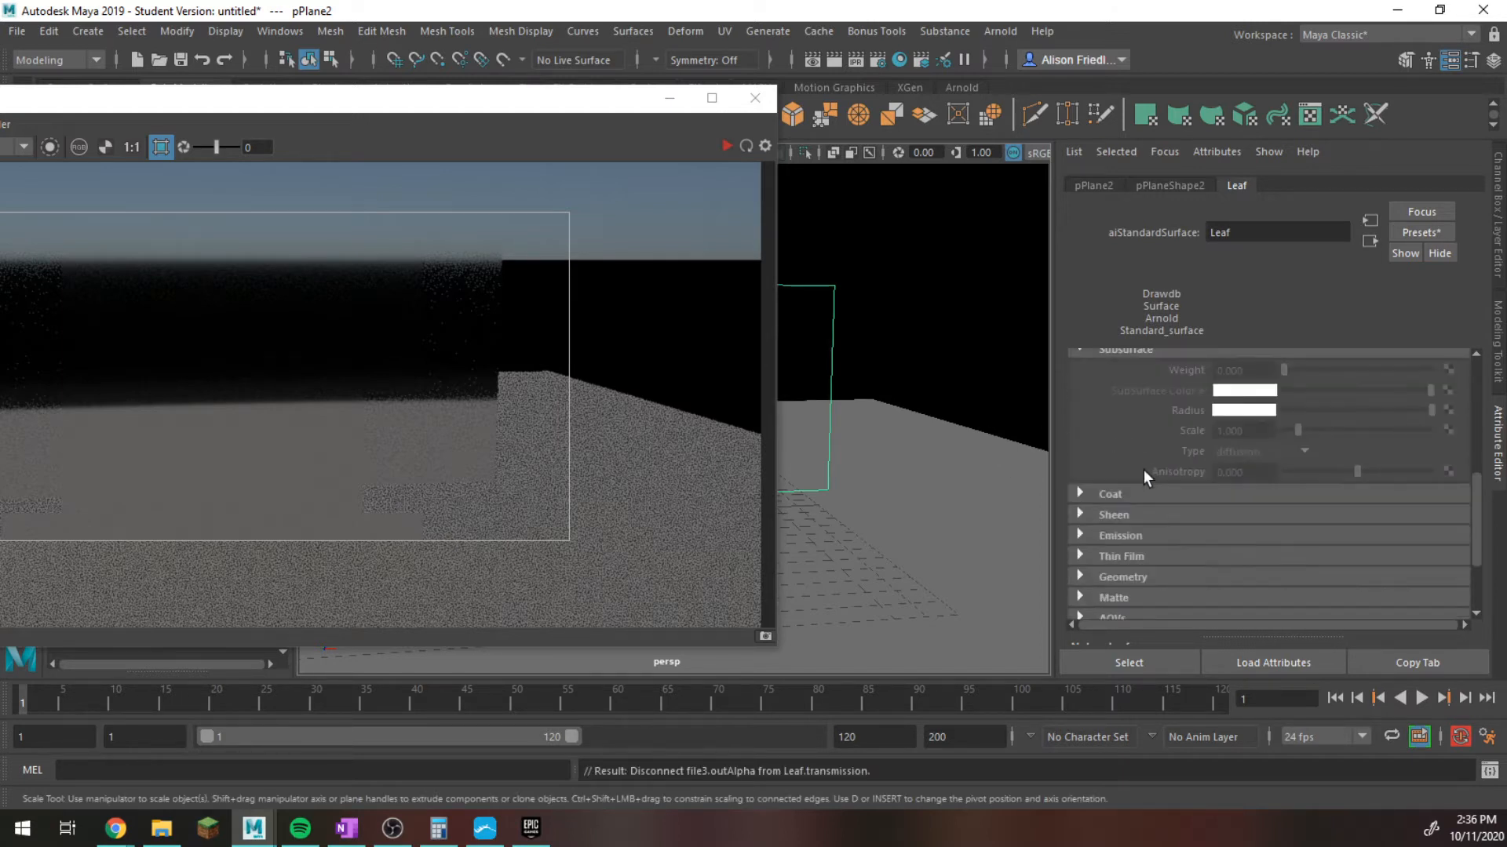
pyautogui.click(1138, 520)
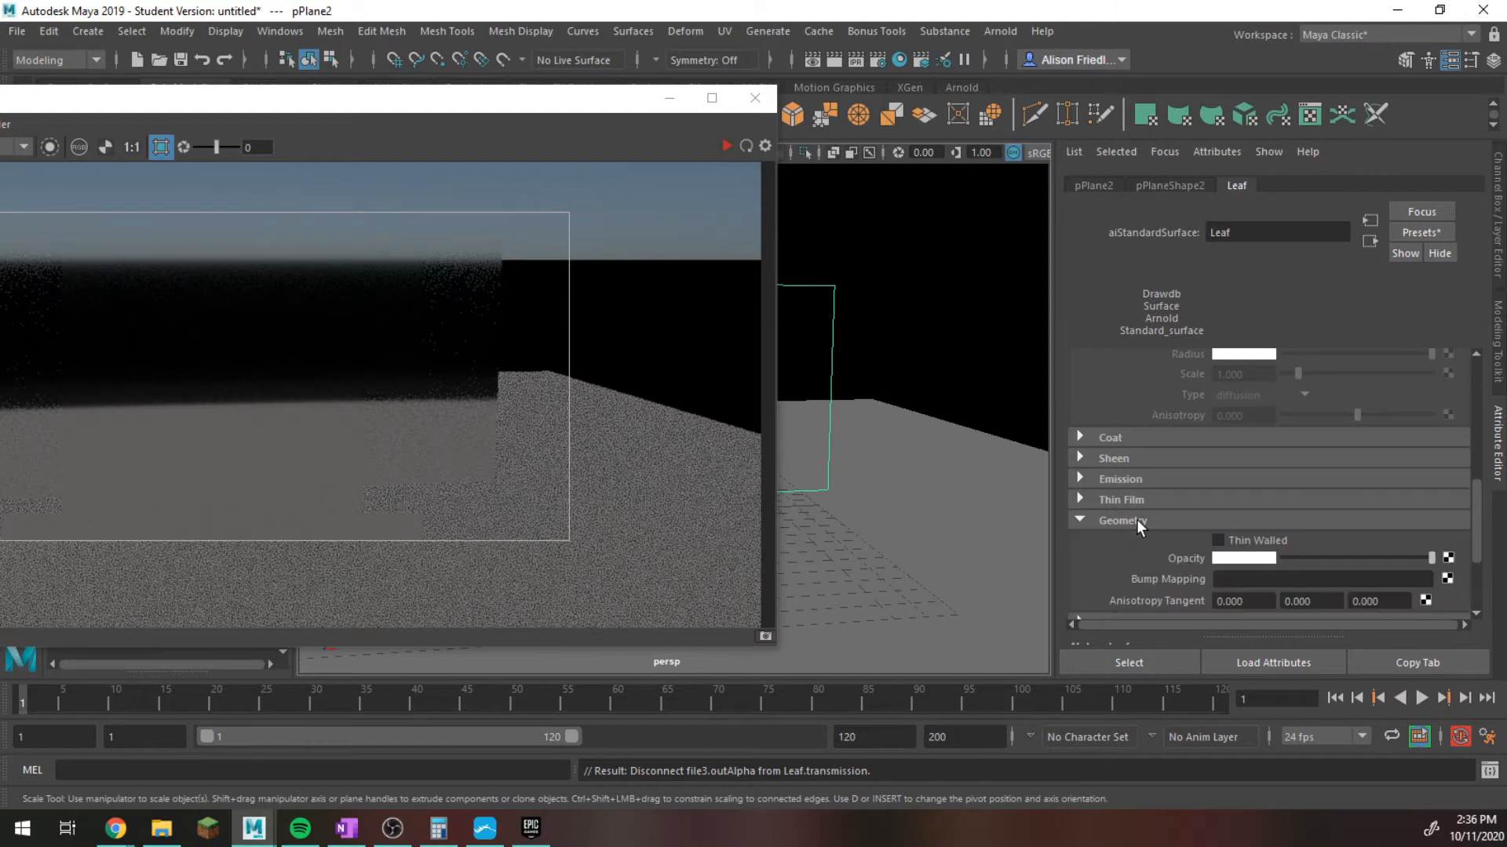
pyautogui.scroll(-1, 1162, 519)
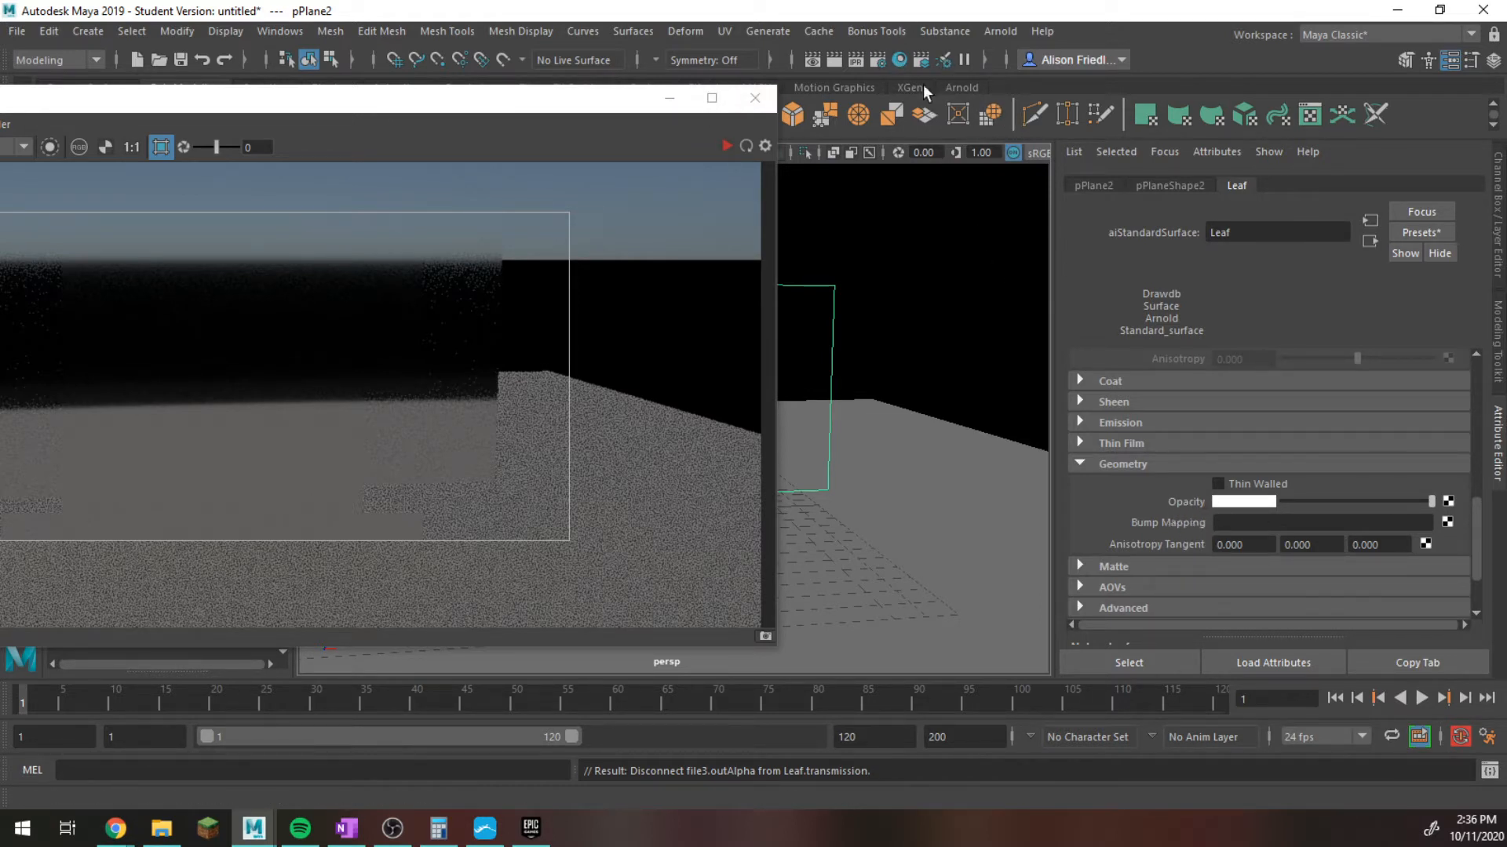
# Resize Hypershade beside the material attributes, connect the file3 leaf texture to the Leaf material's Geometry opacity, and minimize Hypershade.
pyautogui.click(896, 58)
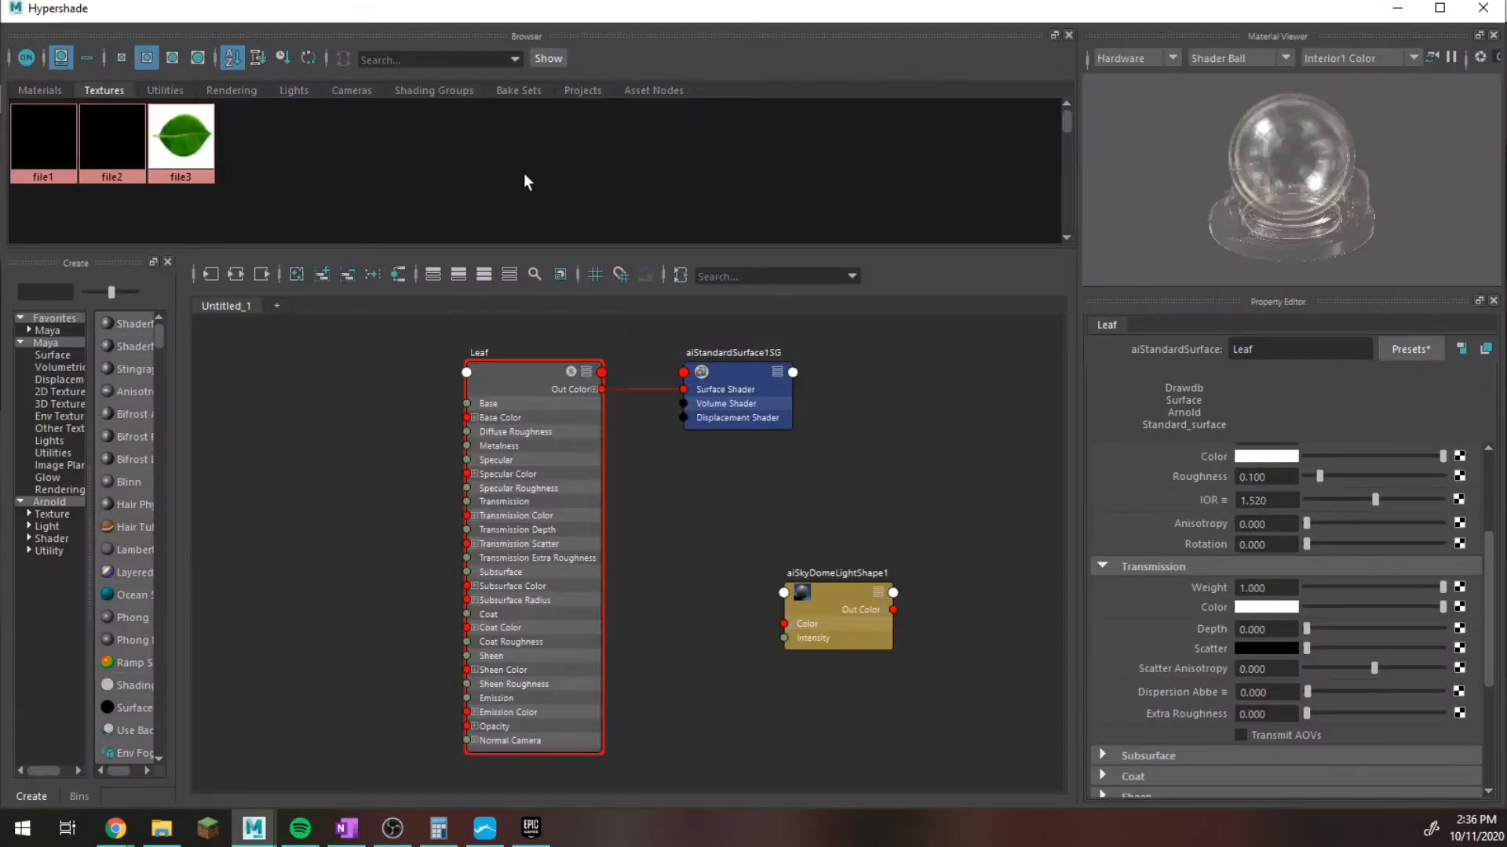
pyautogui.click(1440, 9)
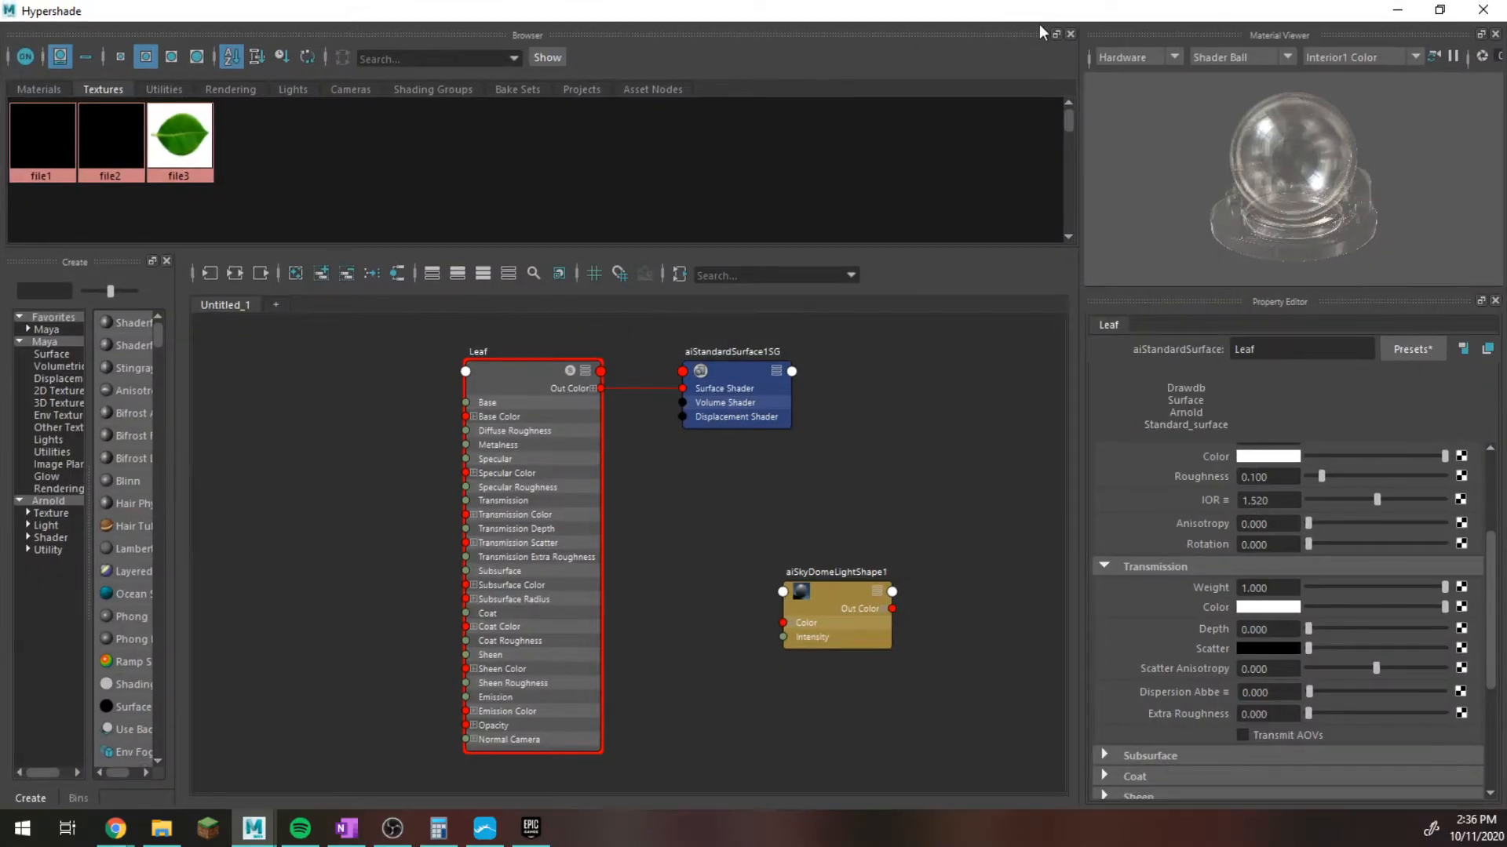
pyautogui.click(1439, 9)
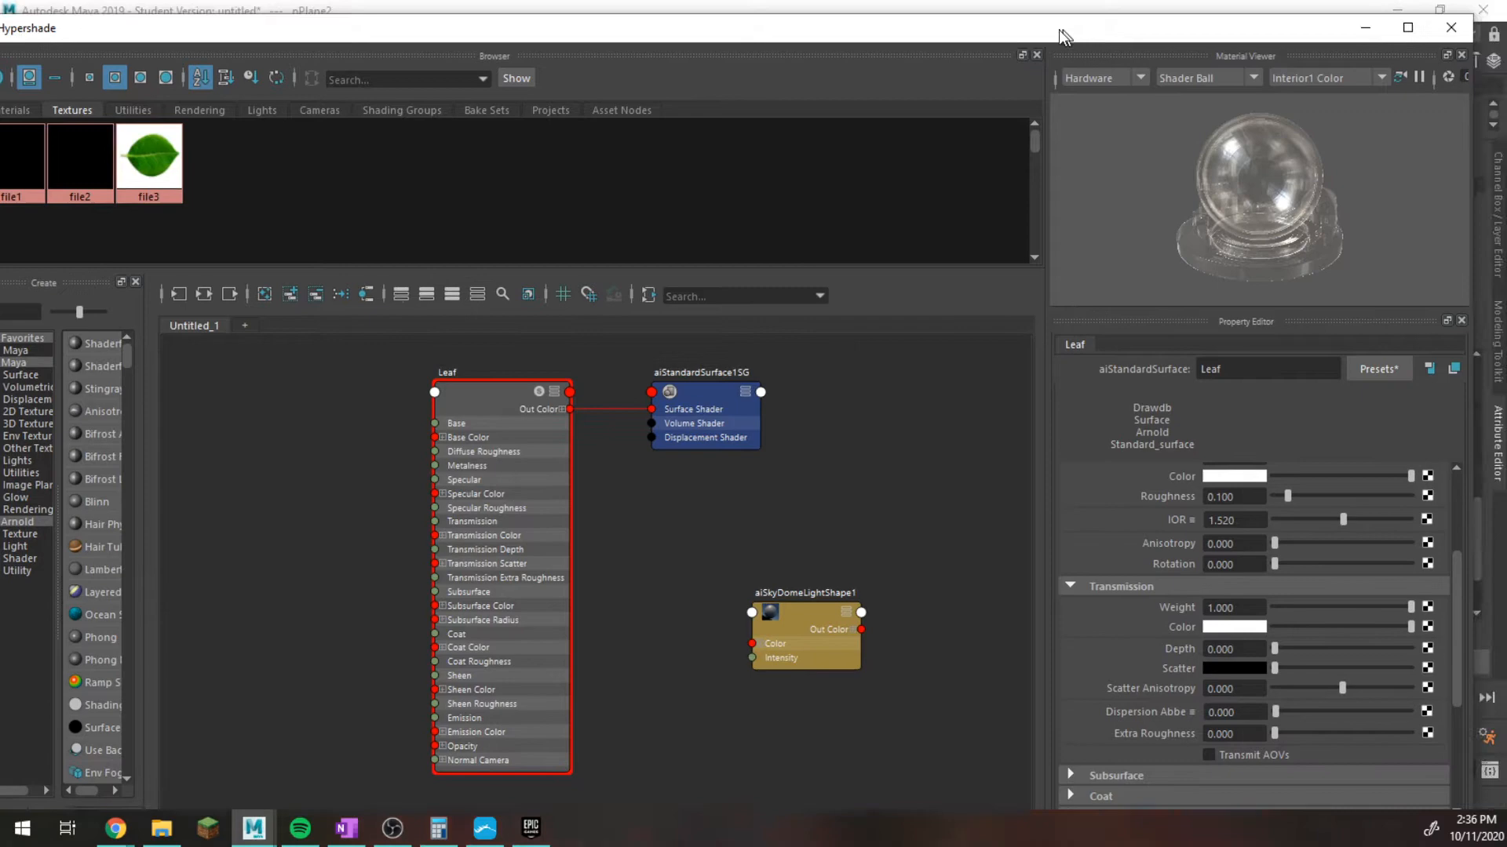
pyautogui.moveTo(1064, 37); pyautogui.dragTo(901, 101)
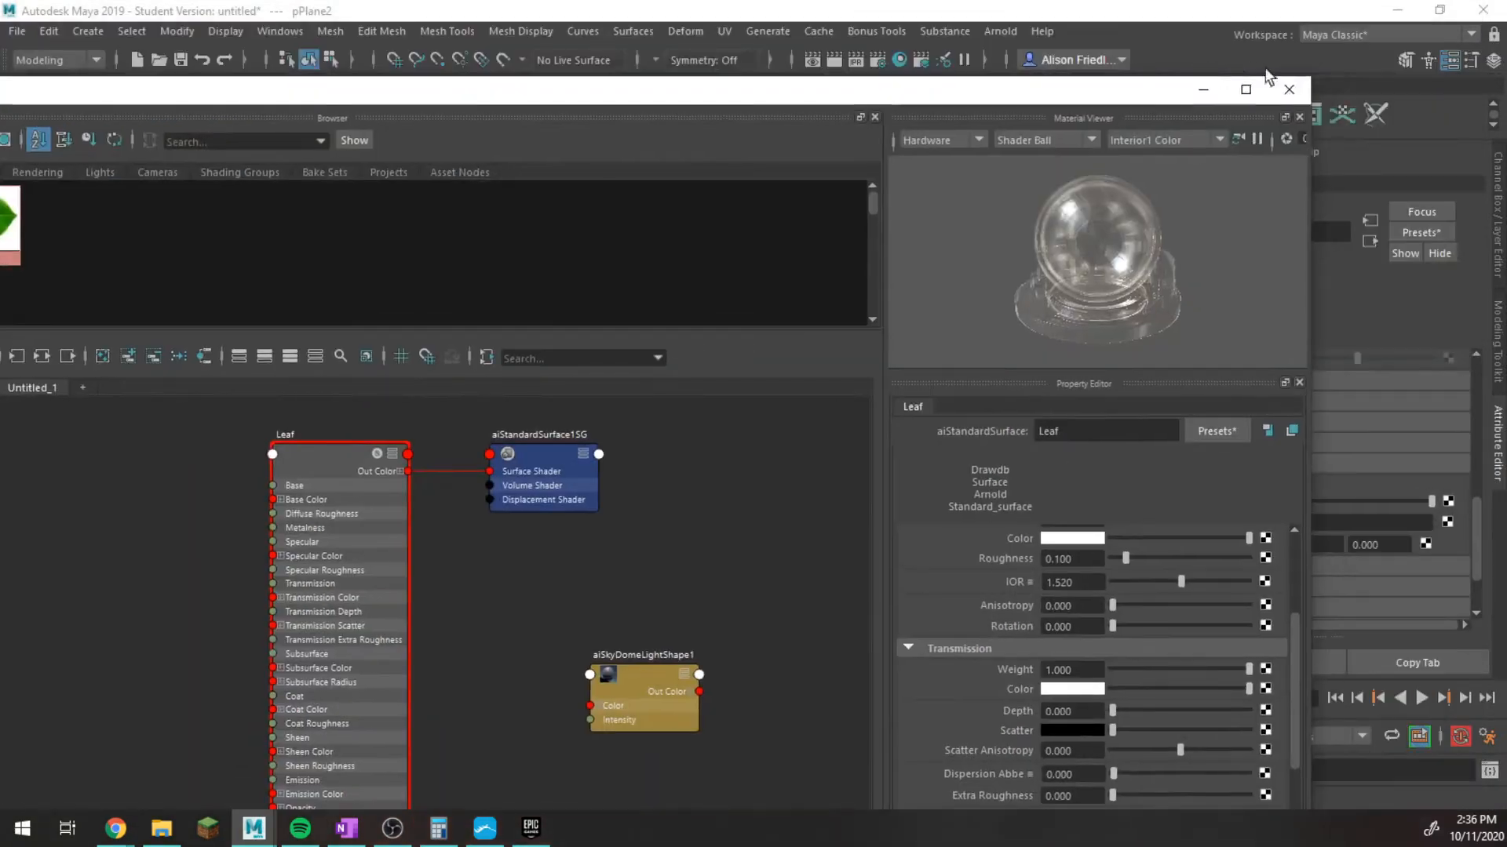
pyautogui.moveTo(1314, 78); pyautogui.dragTo(715, 296)
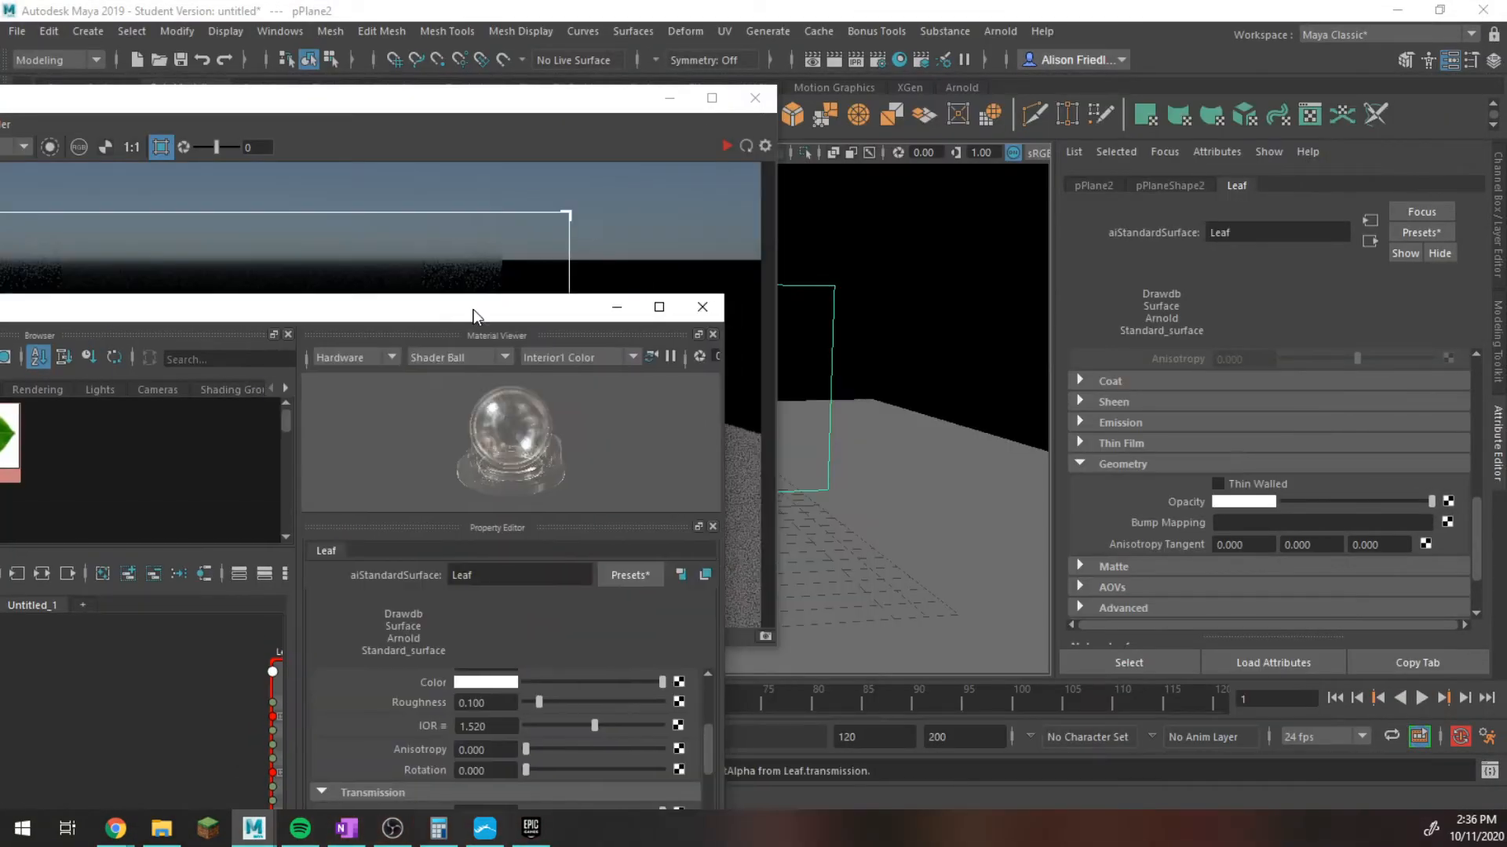
pyautogui.moveTo(607, 272); pyautogui.dragTo(719, 102)
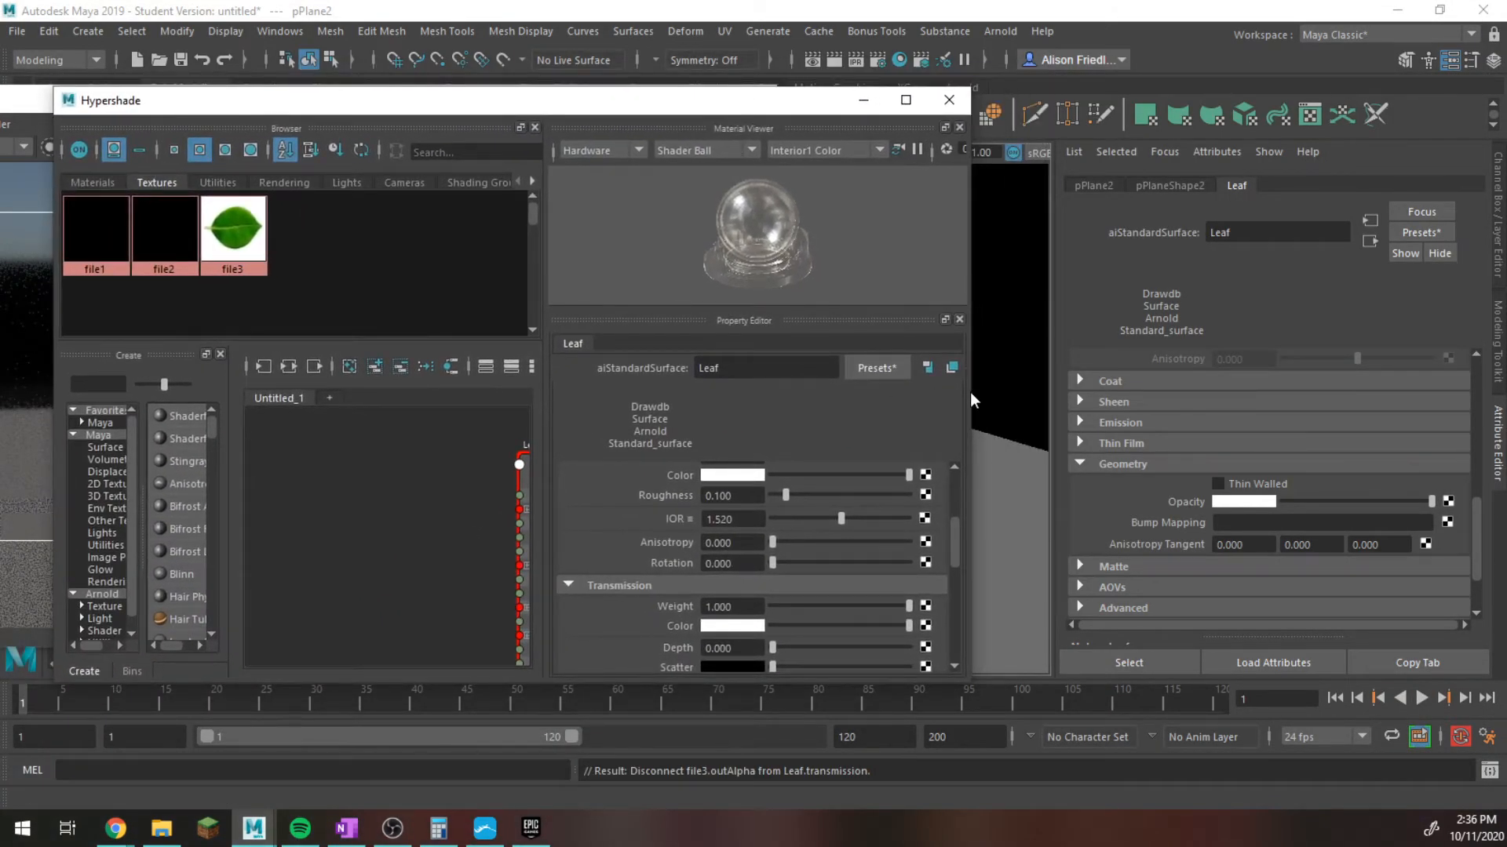
pyautogui.moveTo(970, 392); pyautogui.dragTo(1077, 389)
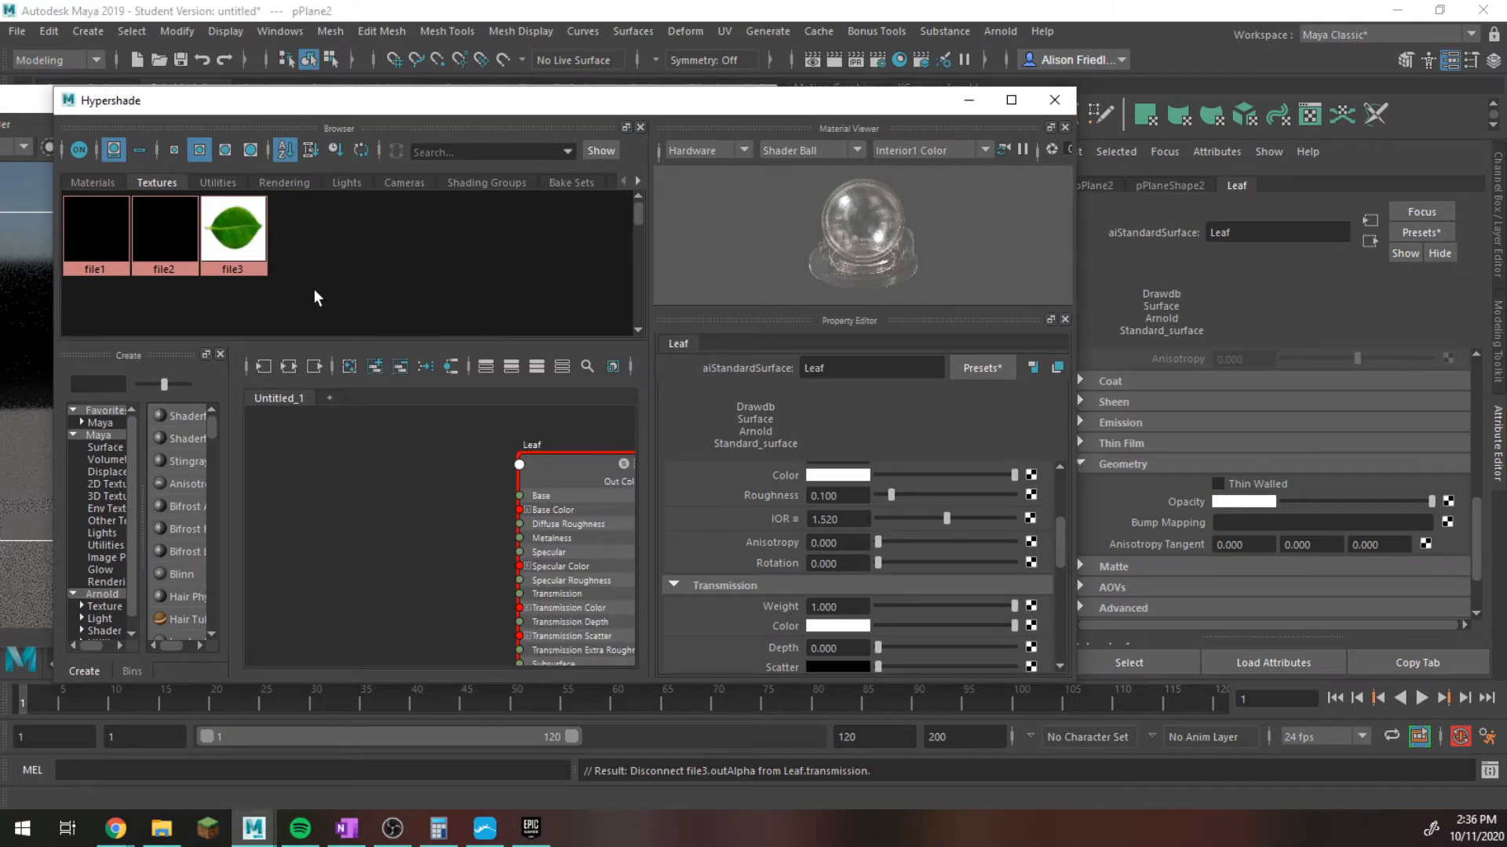
pyautogui.moveTo(223, 247); pyautogui.dragTo(1178, 514, button='middle')
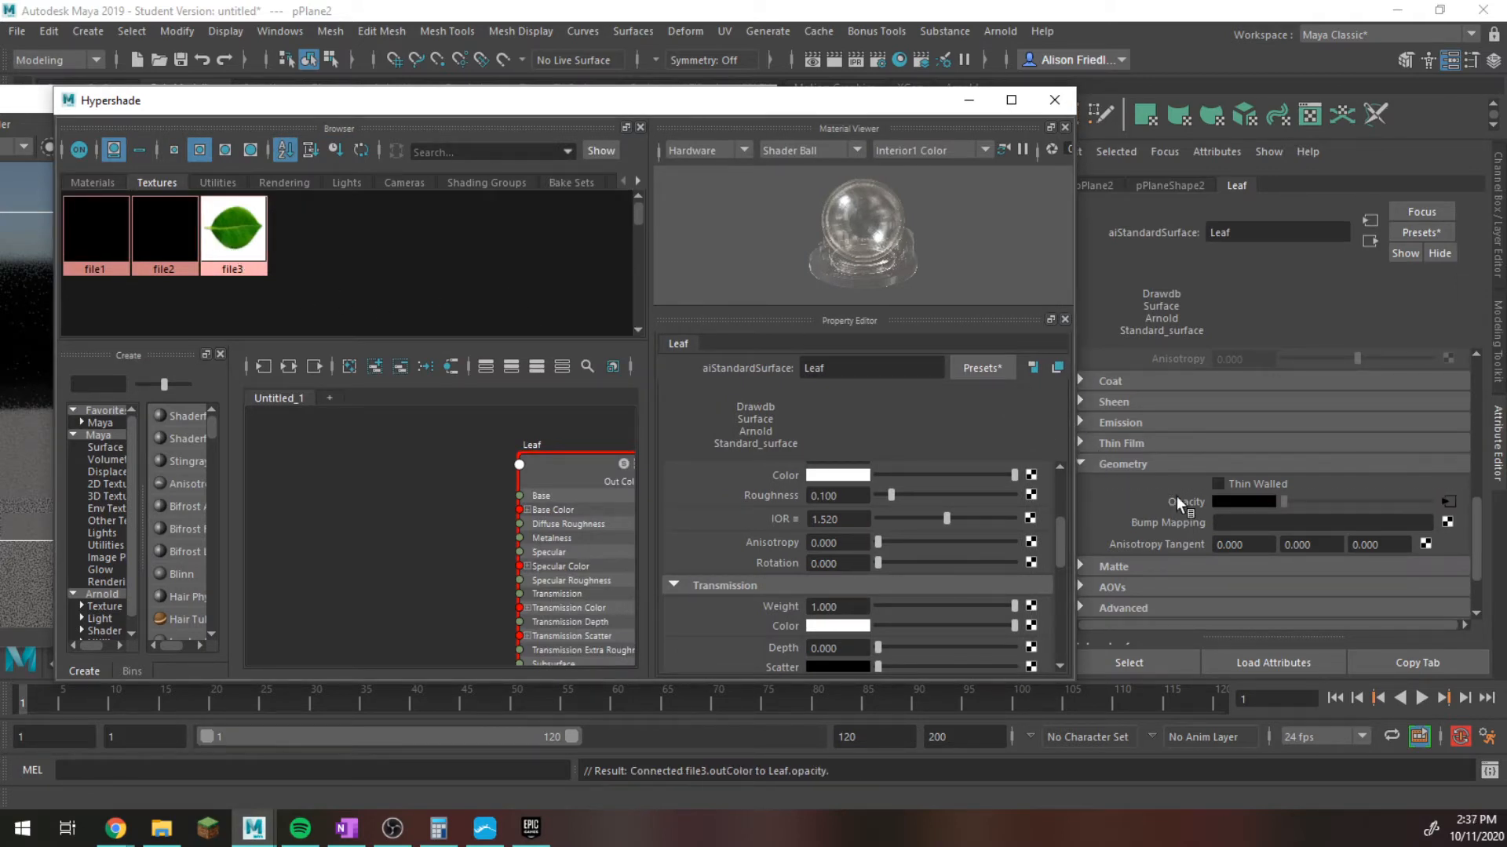
pyautogui.click(968, 100)
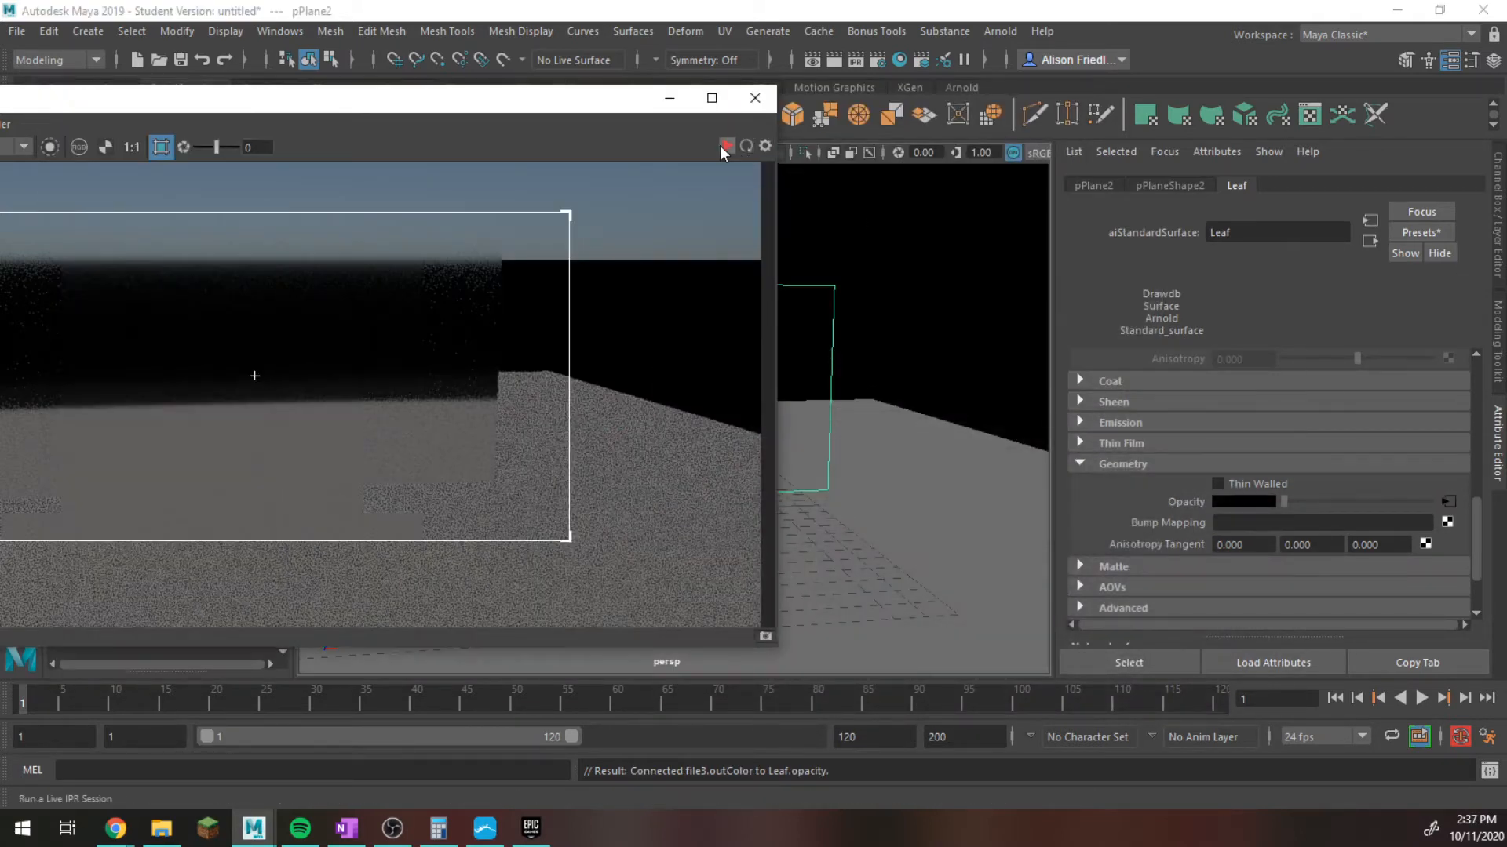
# Run the Arnold test render of the leaf plane, reposition and reopen the render view, and rerun and stop the render.
pyautogui.click(724, 146)
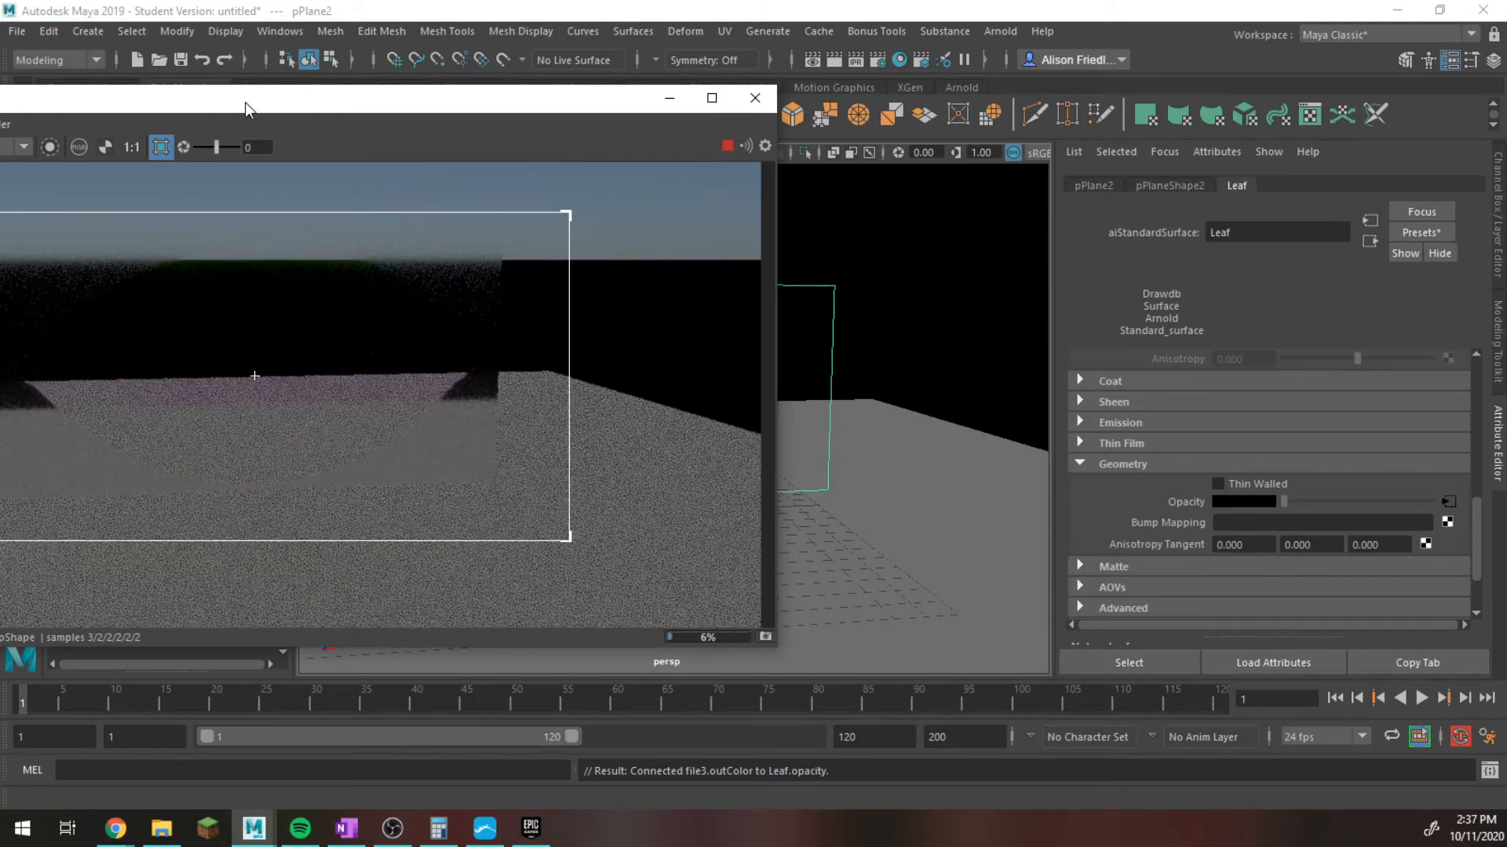
pyautogui.moveTo(271, 104); pyautogui.dragTo(427, 88)
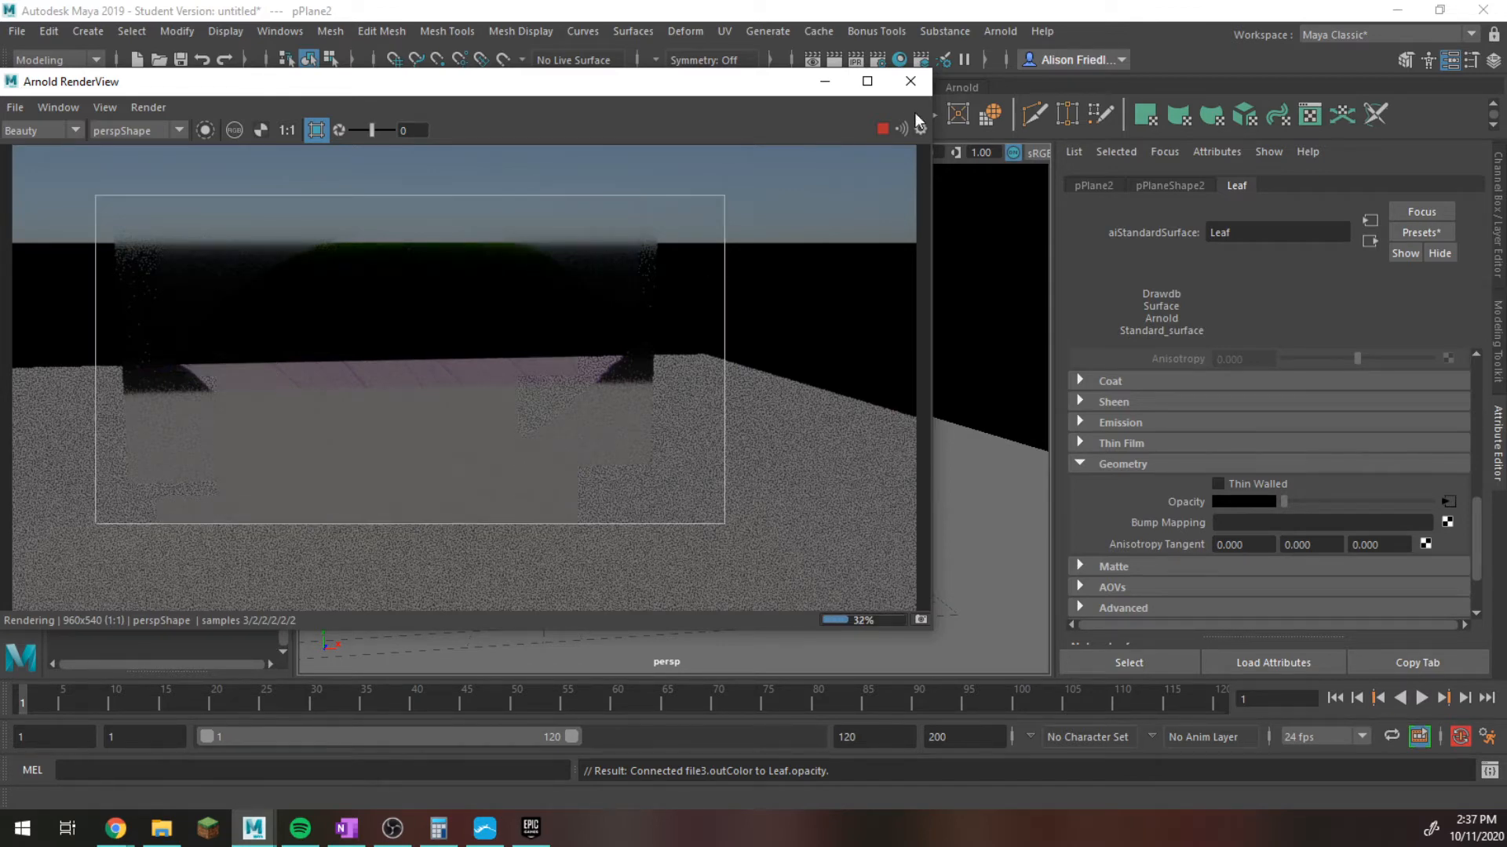
pyautogui.click(910, 81)
pyautogui.click(1001, 31)
pyautogui.click(1039, 82)
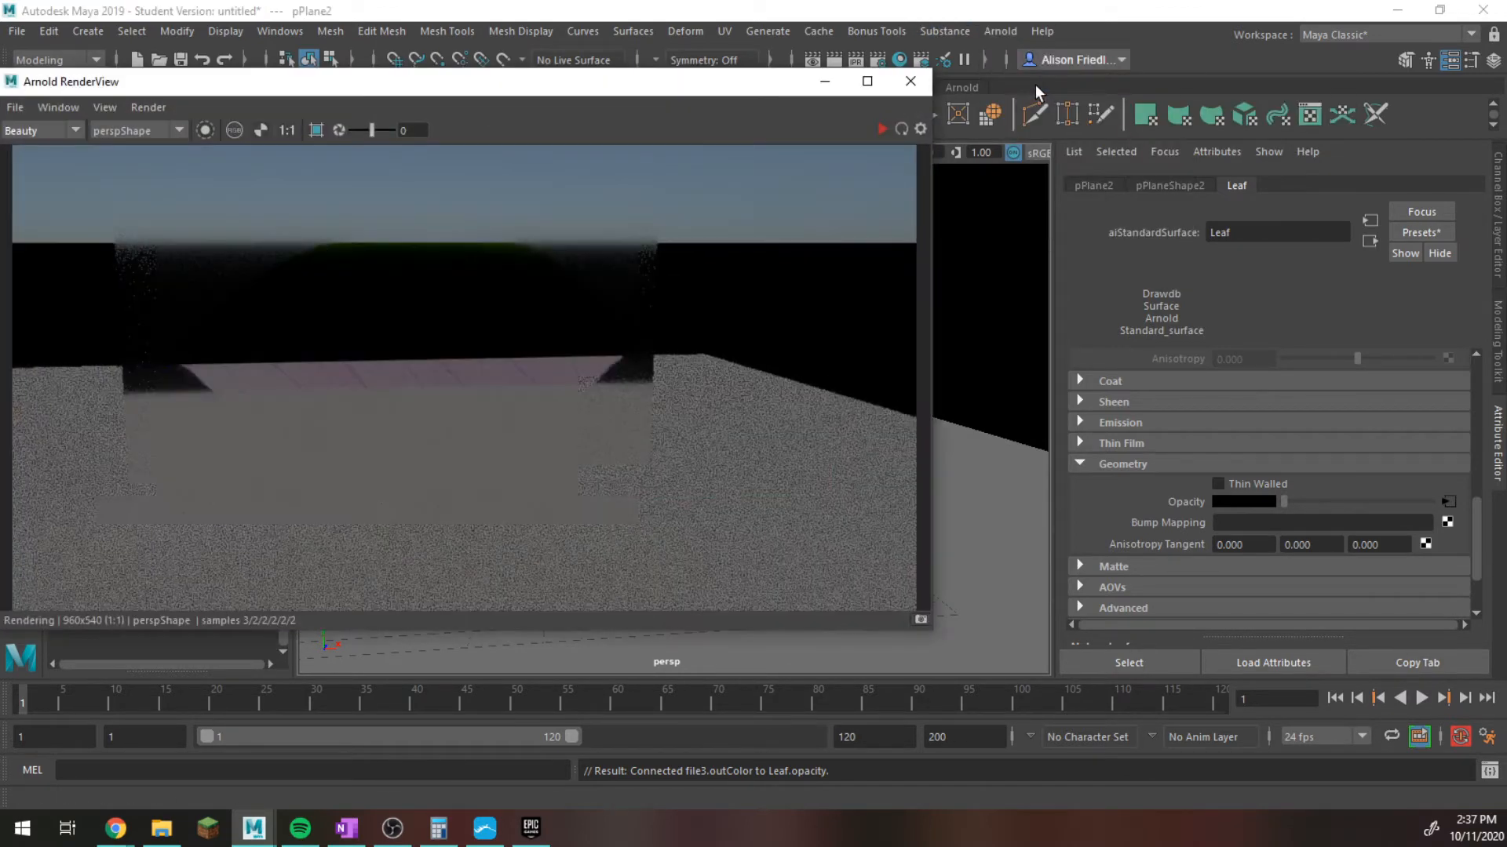
pyautogui.click(883, 125)
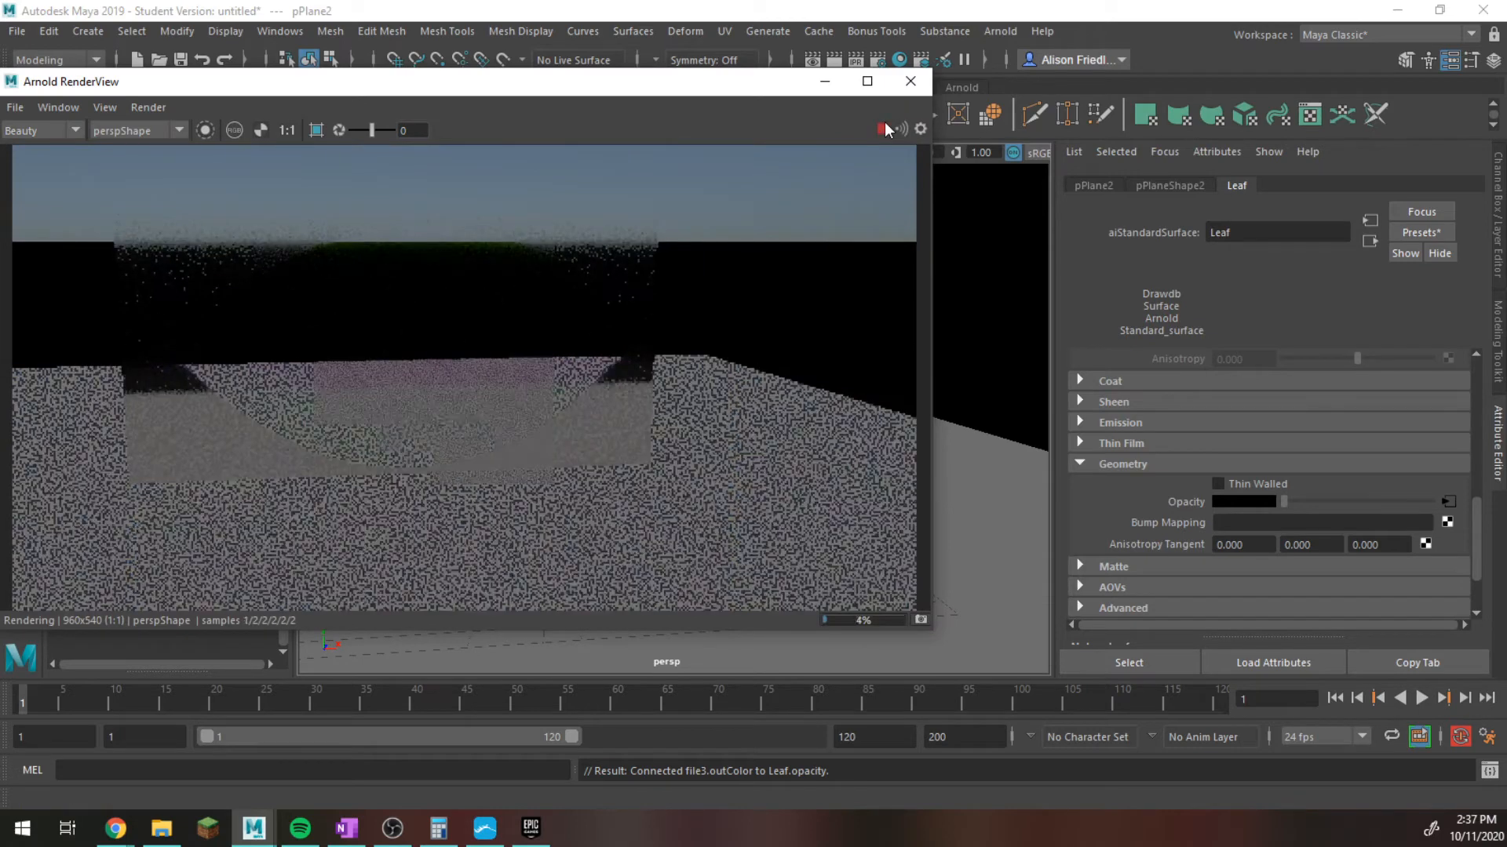
pyautogui.click(884, 126)
# Expand the Leaf material's Transmission settings and set the transmission weight to 0.
pyautogui.scroll(5, 1196, 422)
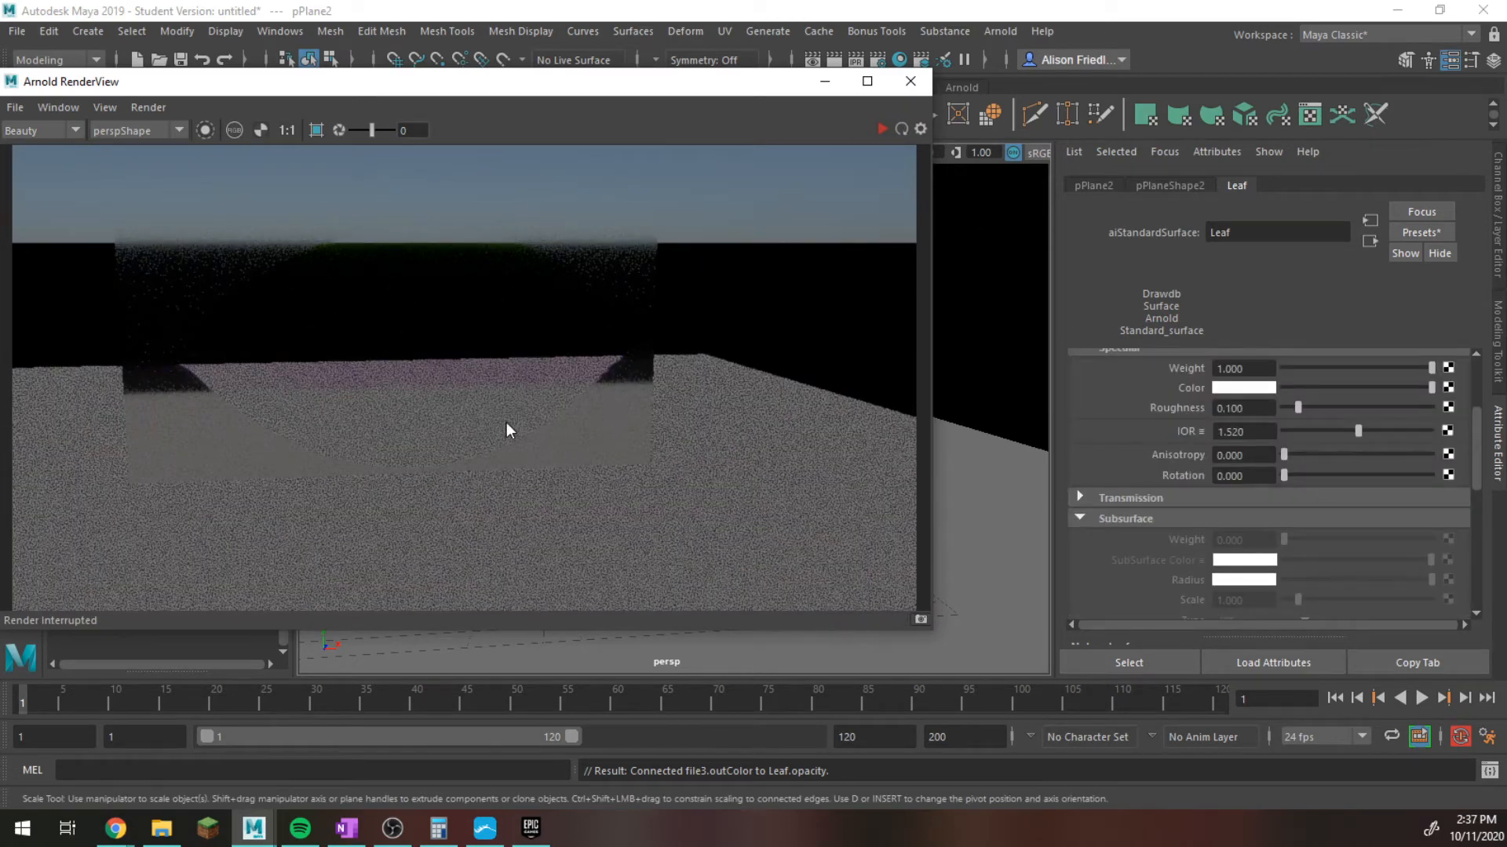
pyautogui.scroll(-2, 503, 408)
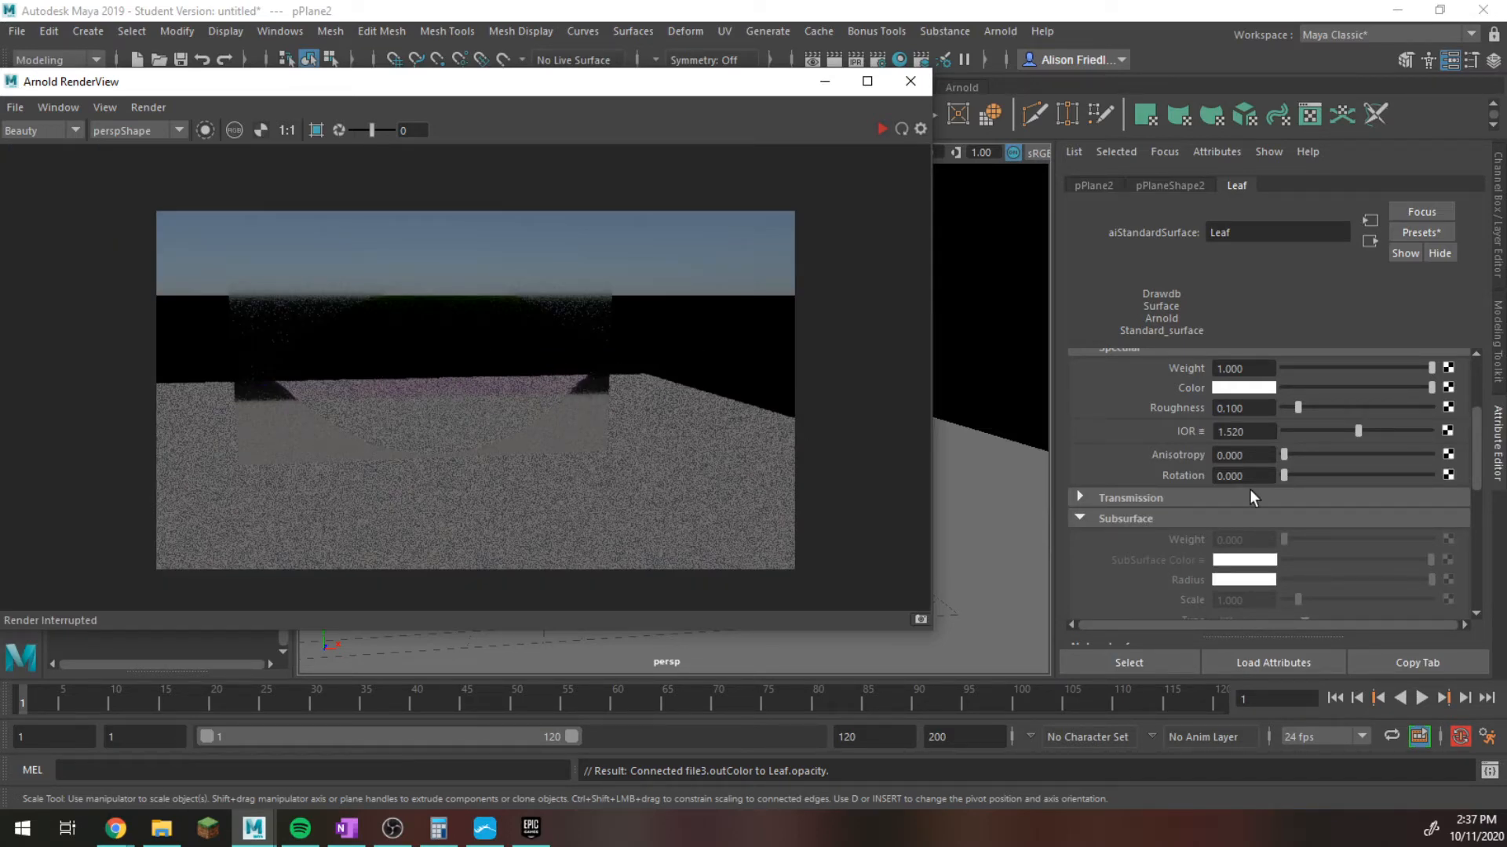
pyautogui.click(1187, 500)
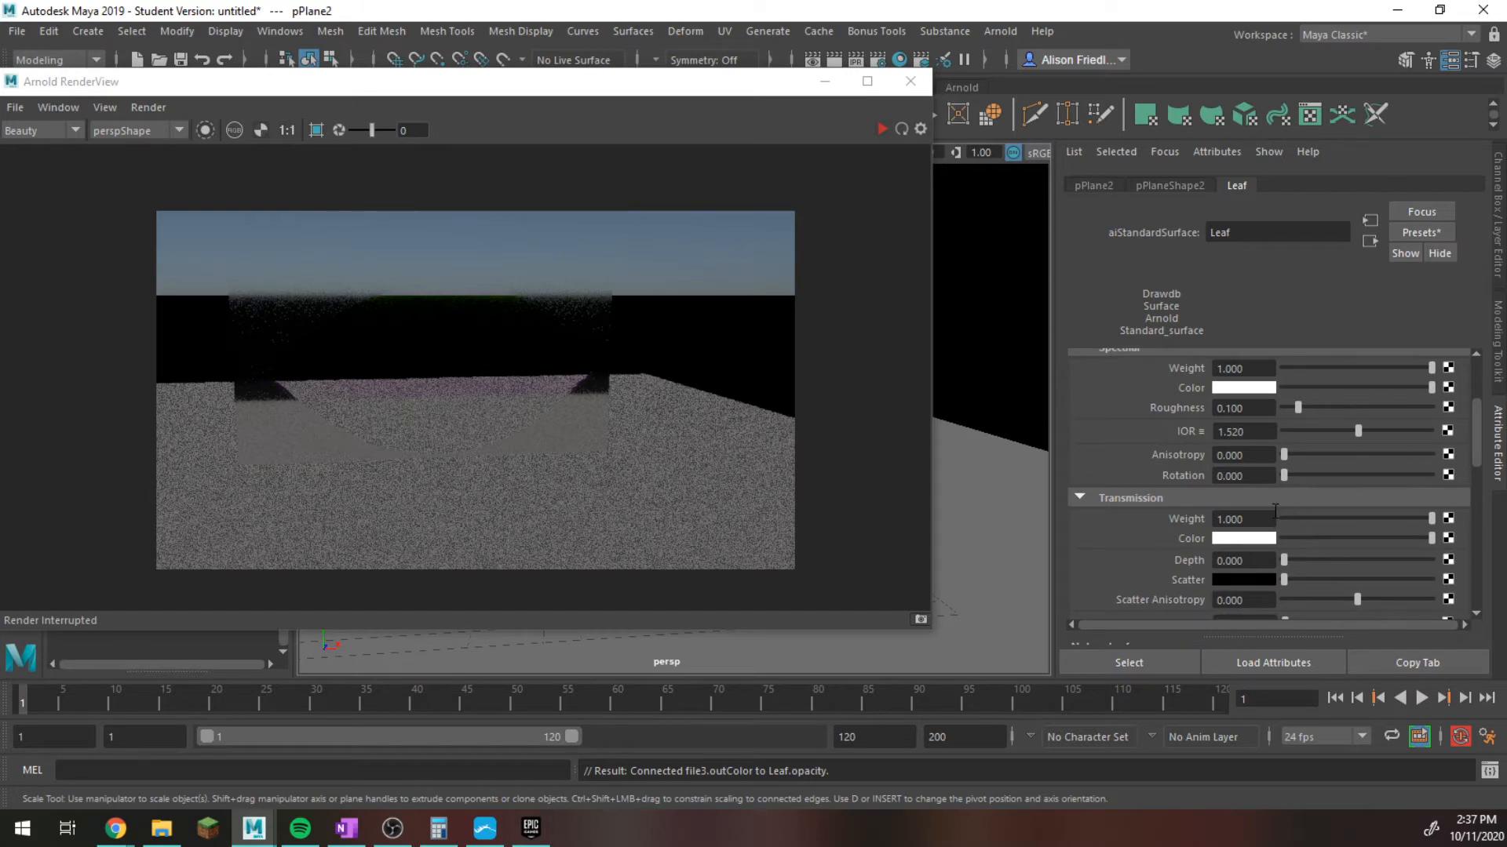
pyautogui.click(1287, 519)
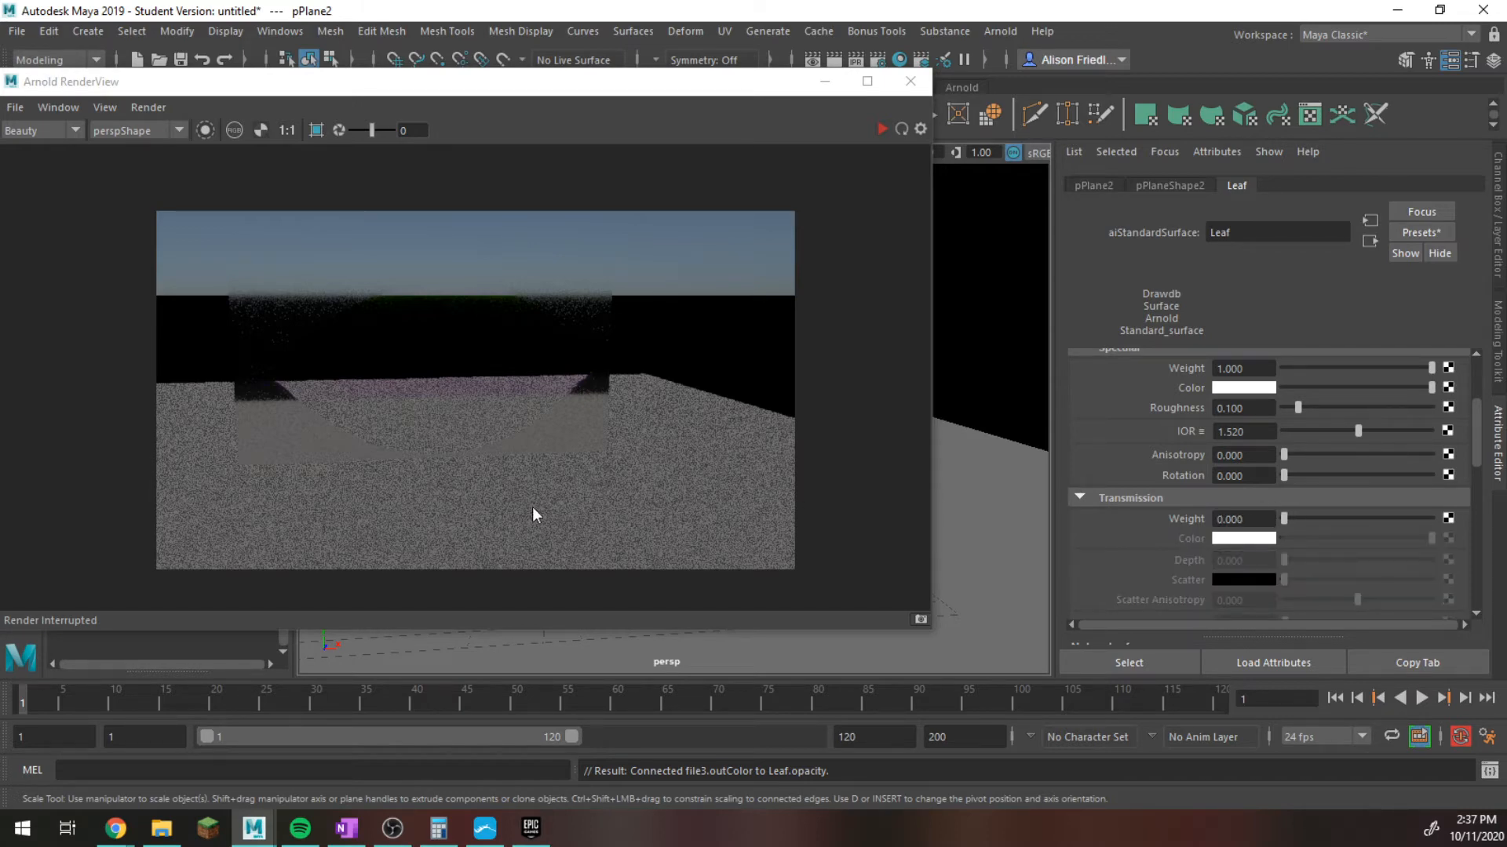
# Render the scene again to check the leaf plane's opacity, stop the render, and minimize the render view.
pyautogui.click(881, 129)
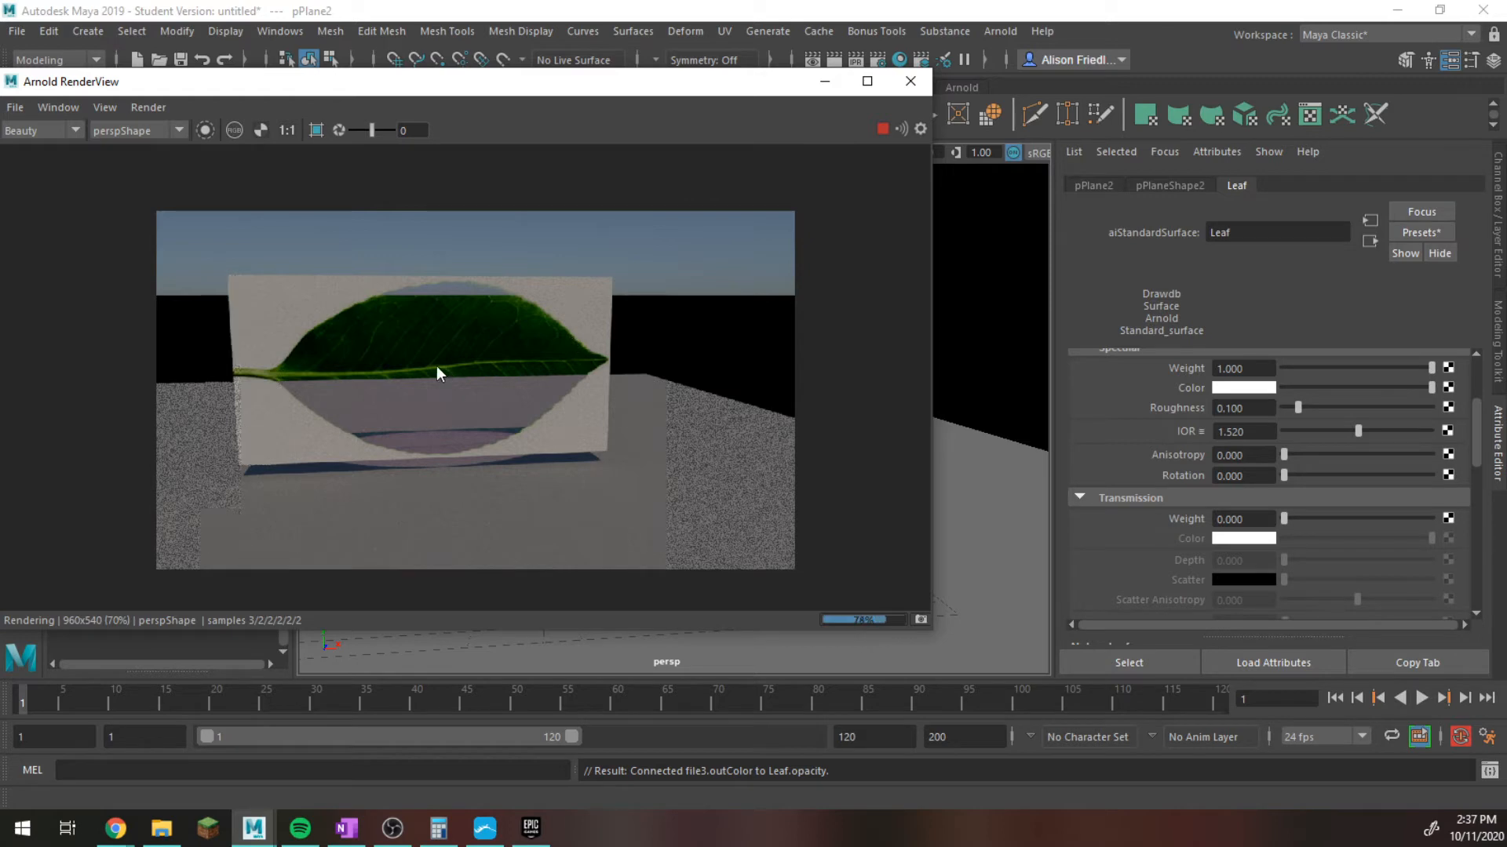
pyautogui.click(882, 128)
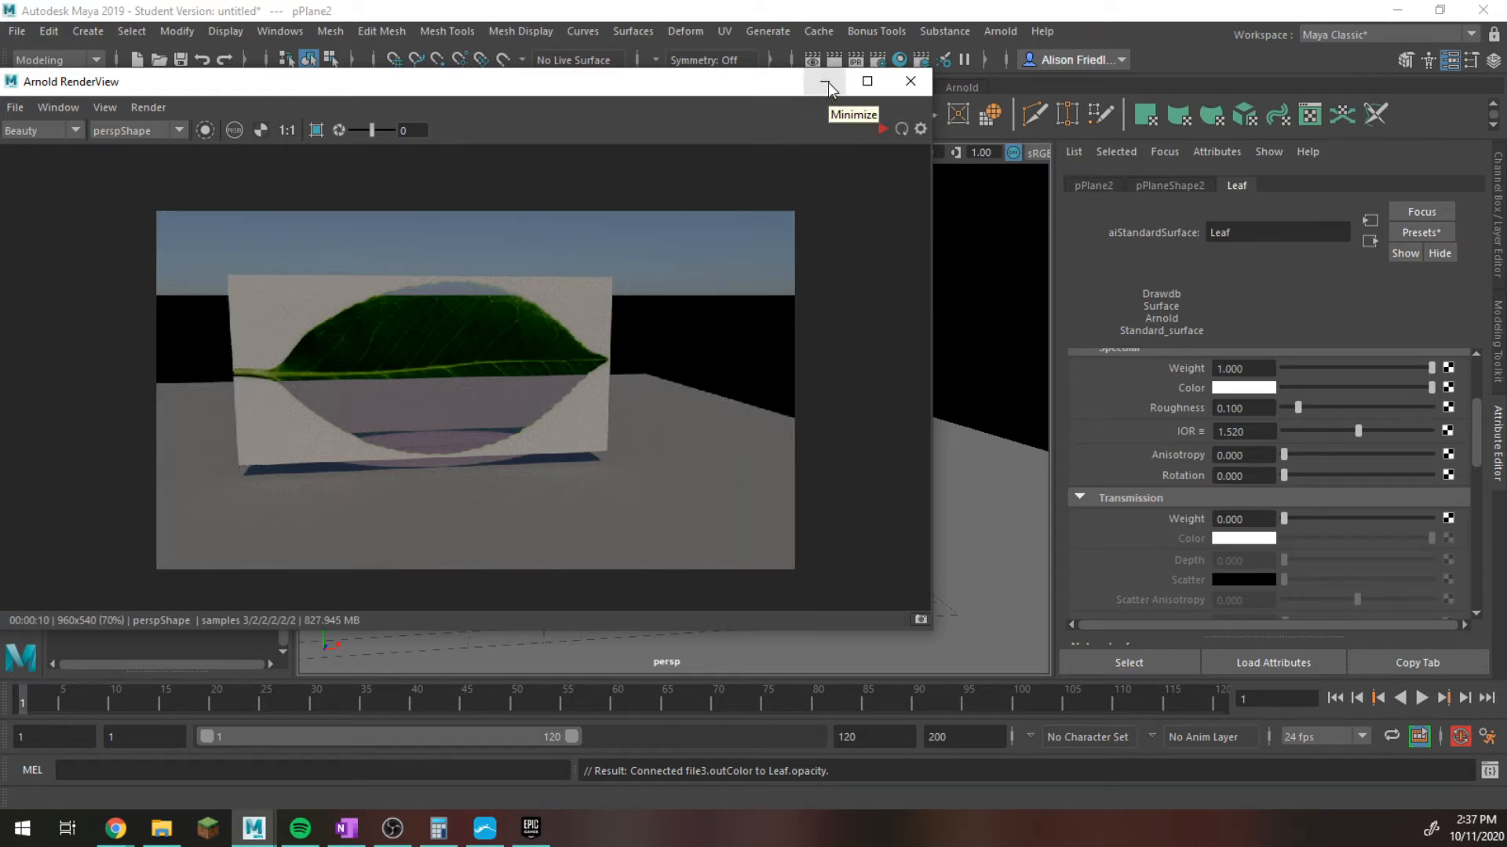
pyautogui.click(827, 82)
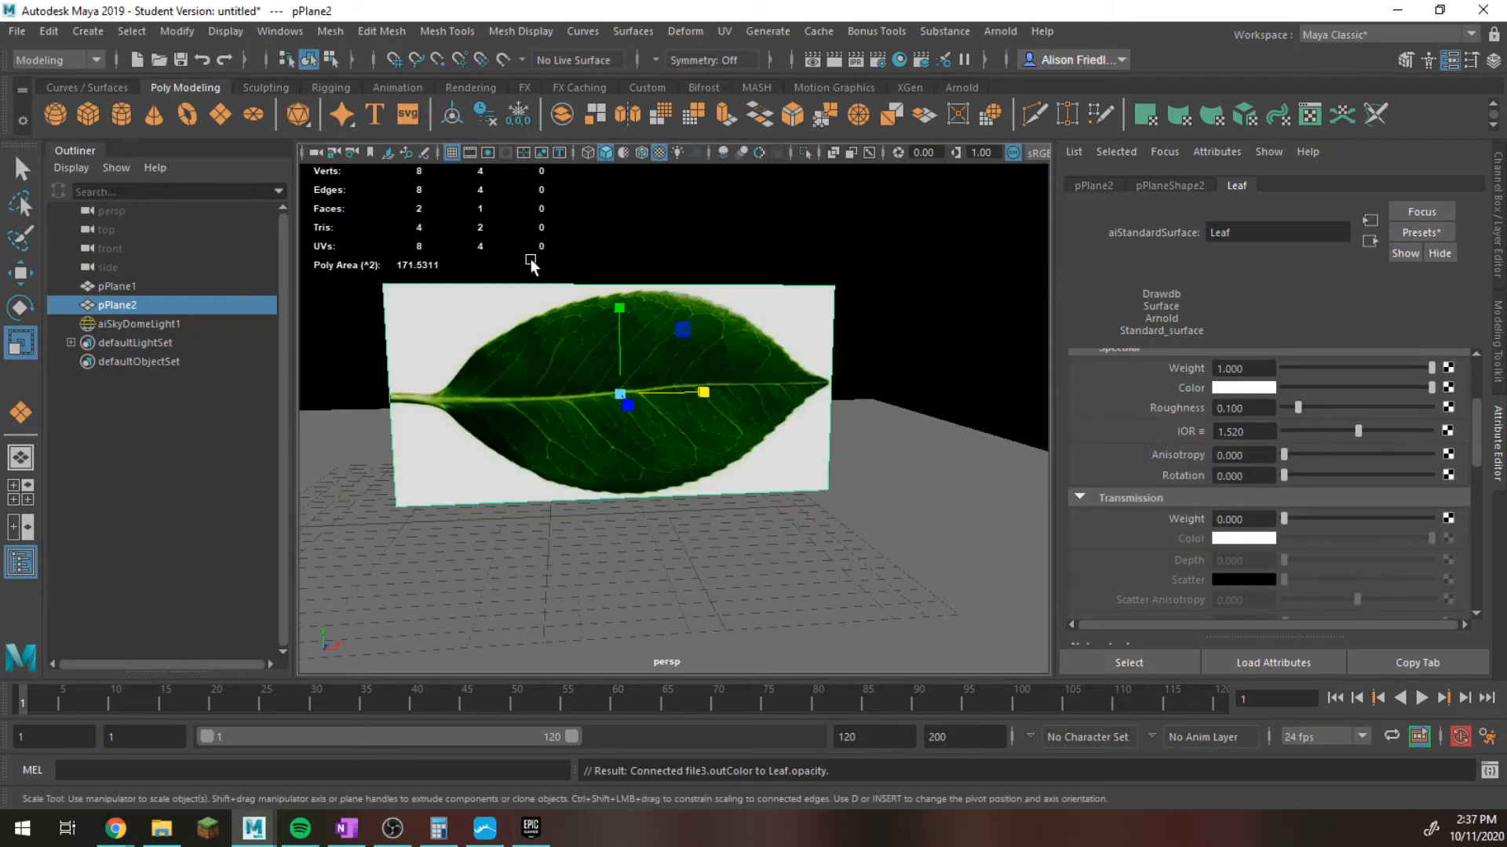
# Open Hypershade, graph the Leaf material's connected nodes, and maximize the window.
pyautogui.click(900, 60)
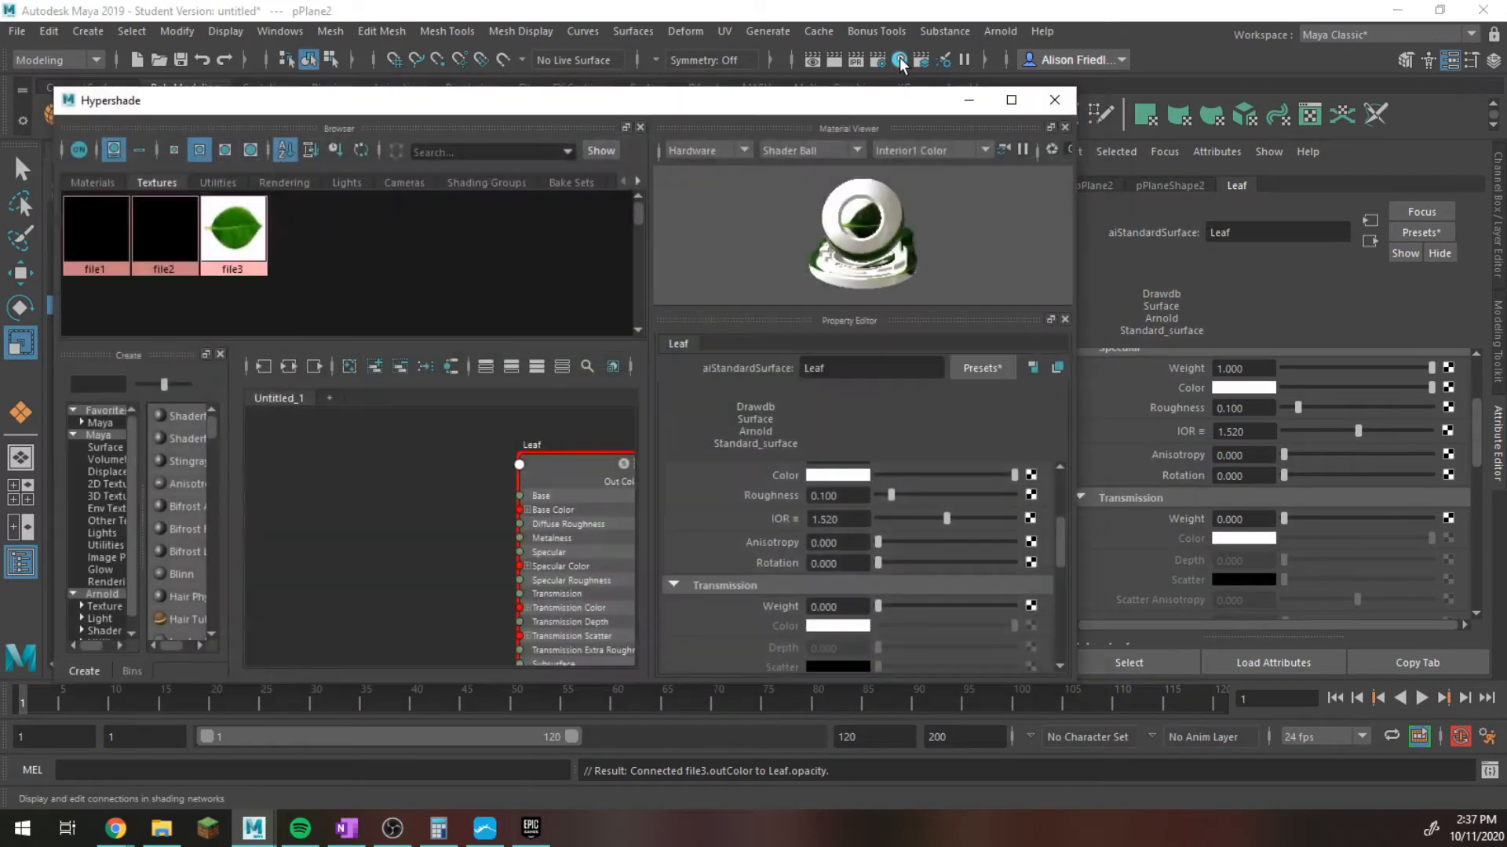
pyautogui.click(236, 229)
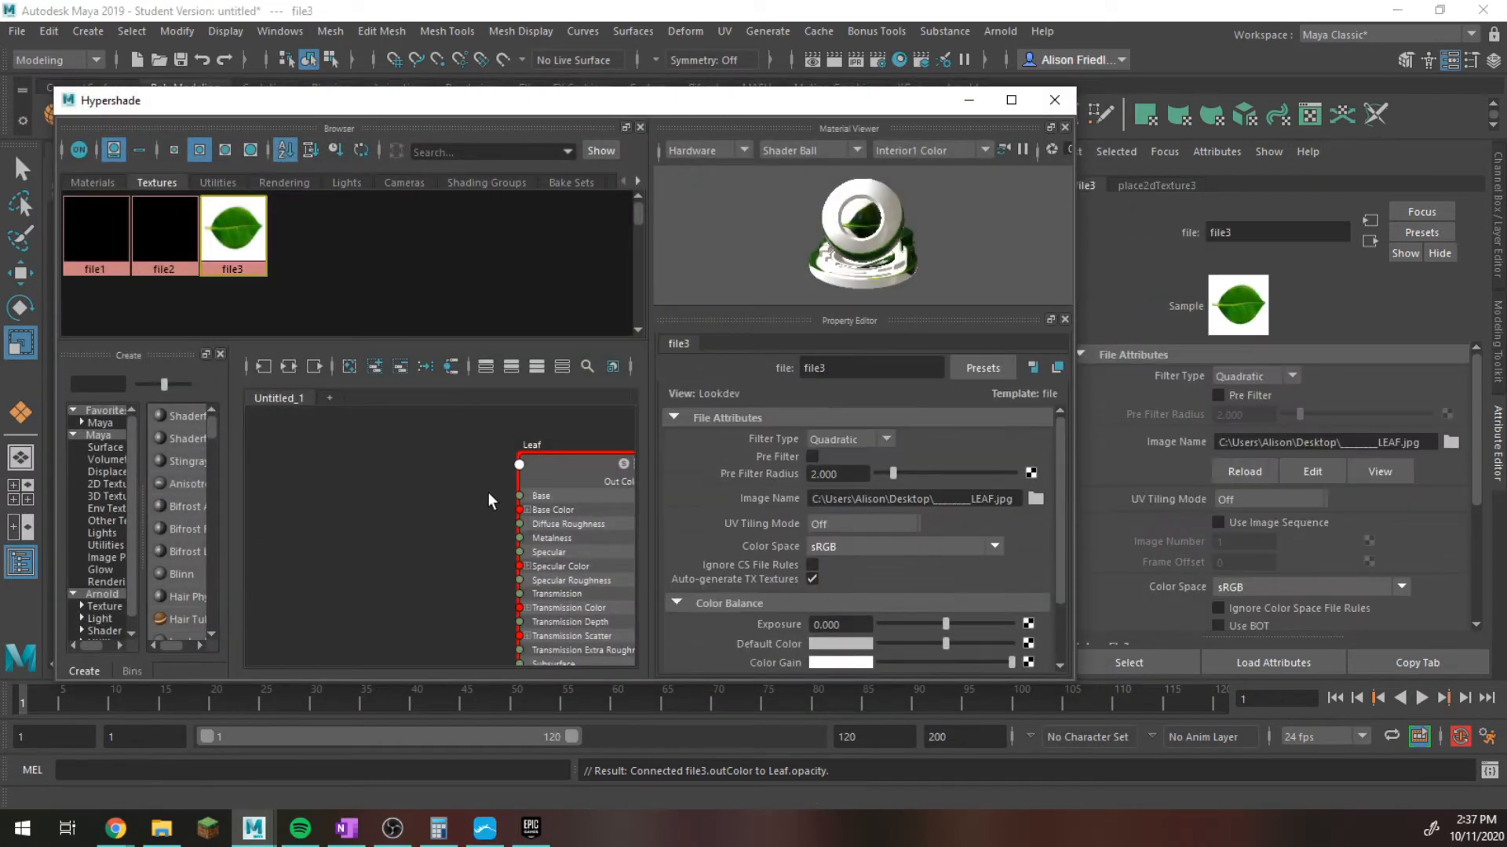
pyautogui.click(574, 471)
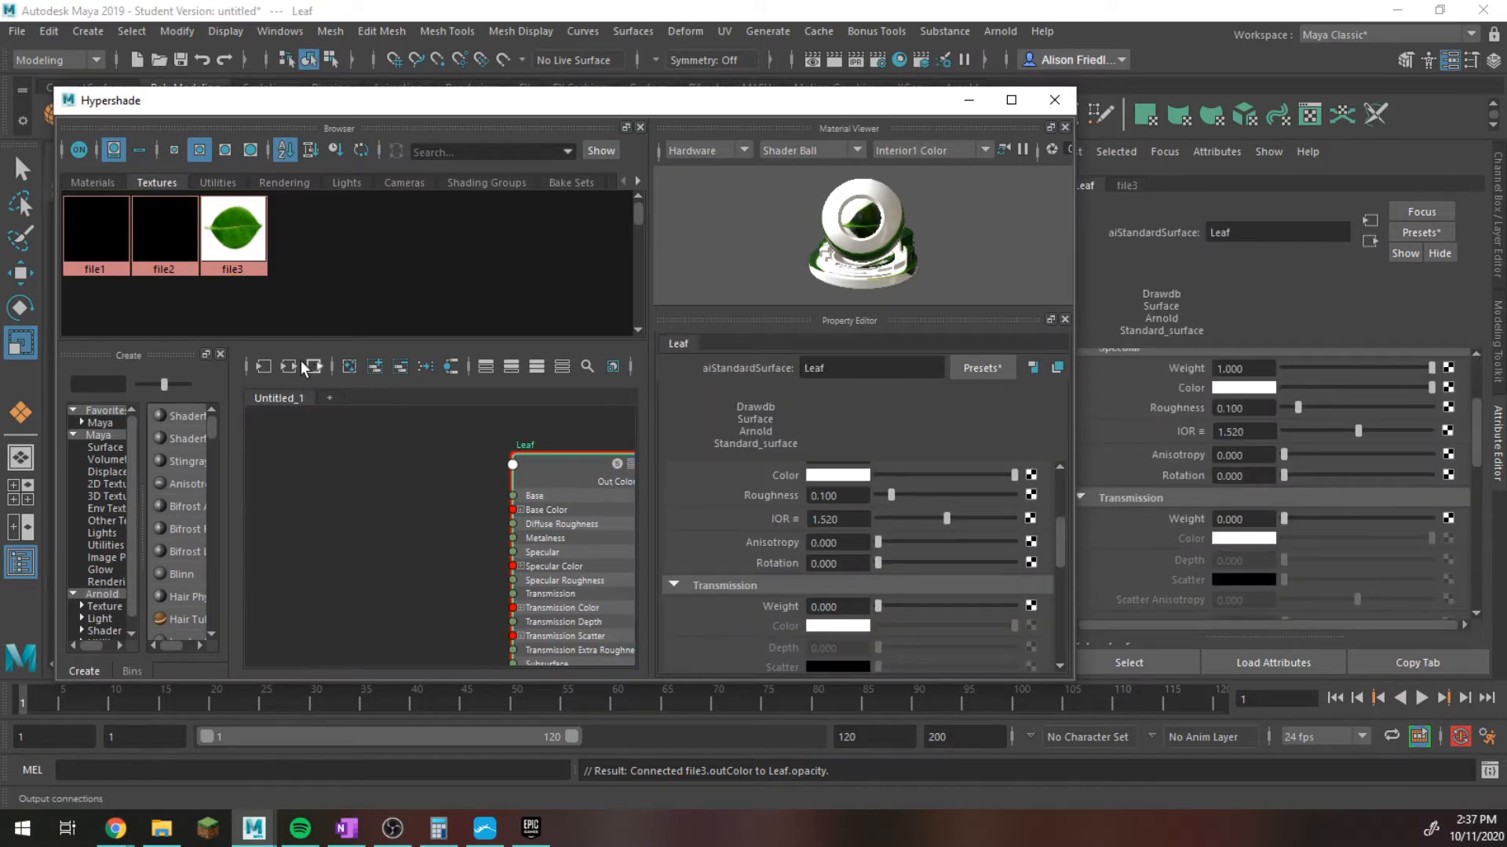
pyautogui.click(308, 367)
pyautogui.click(1012, 100)
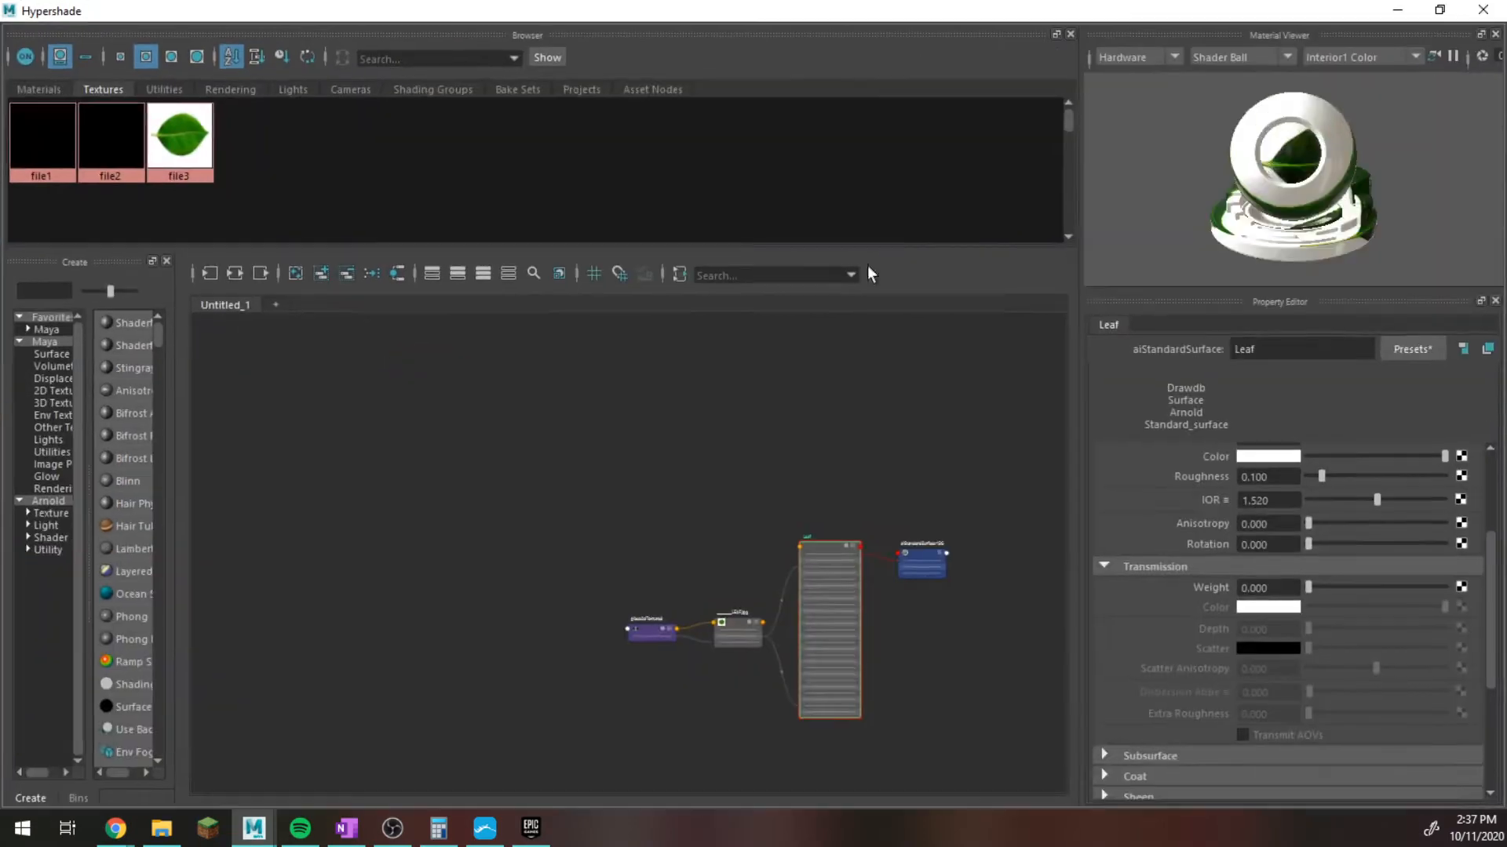
# Arrange the leaf texture file node and its place2dTexture3 node in a row before the Leaf material in the graph.
pyautogui.keyDown('alt'); pyautogui.moveTo(666, 492); pyautogui.dragTo(817, 512, button='right'); pyautogui.keyUp('alt')
pyautogui.keyDown('alt'); pyautogui.moveTo(400, 252); pyautogui.dragTo(322, 185, button='middle'); pyautogui.keyUp('alt')
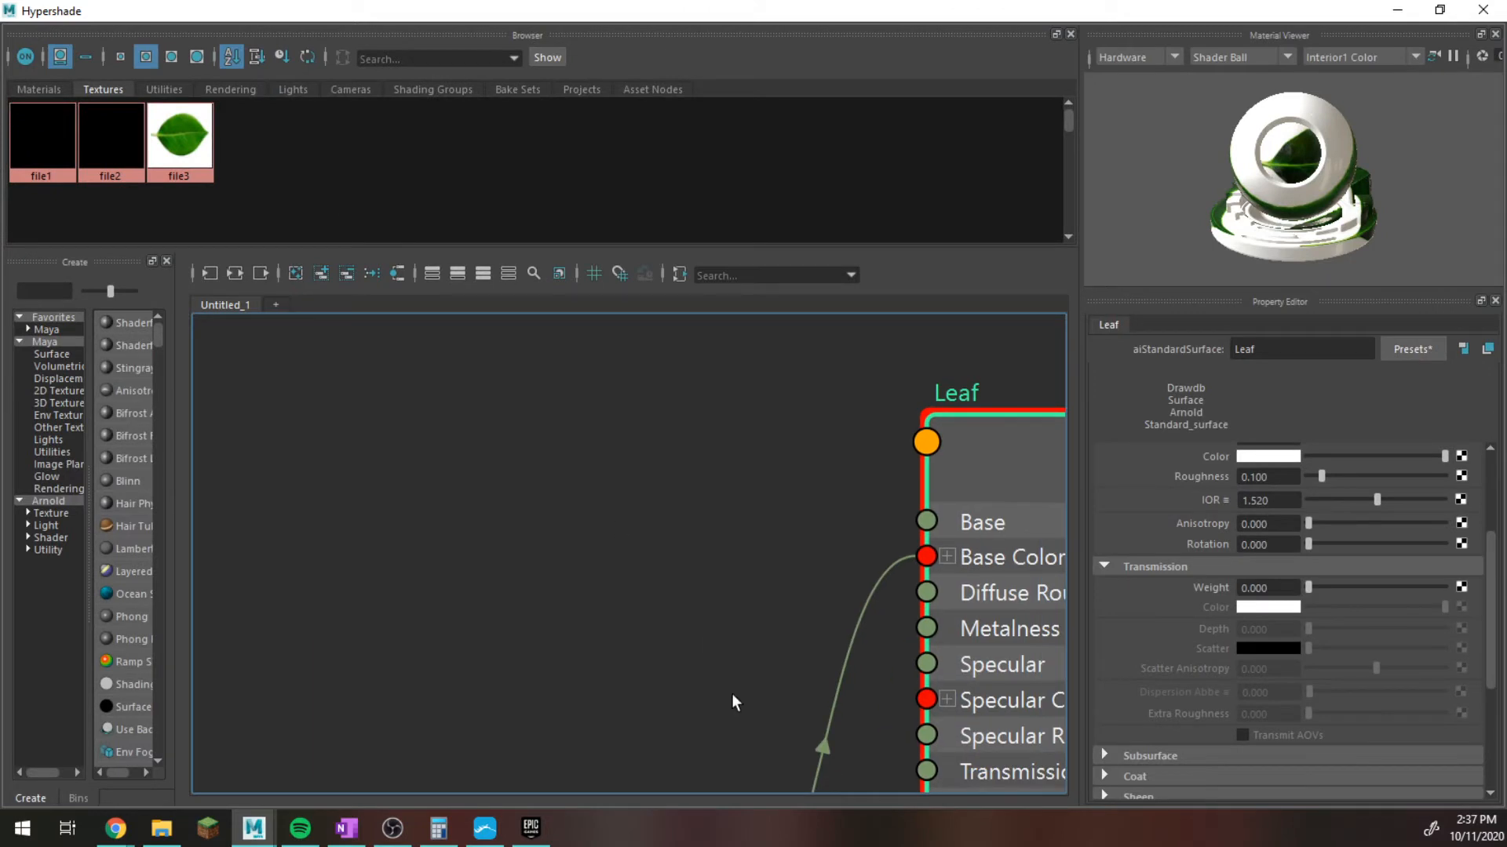
pyautogui.scroll(-5, 733, 697)
pyautogui.keyDown('alt'); pyautogui.moveTo(745, 629); pyautogui.dragTo(594, 418, button='middle'); pyautogui.keyUp('alt')
pyautogui.moveTo(531, 553); pyautogui.dragTo(382, 378)
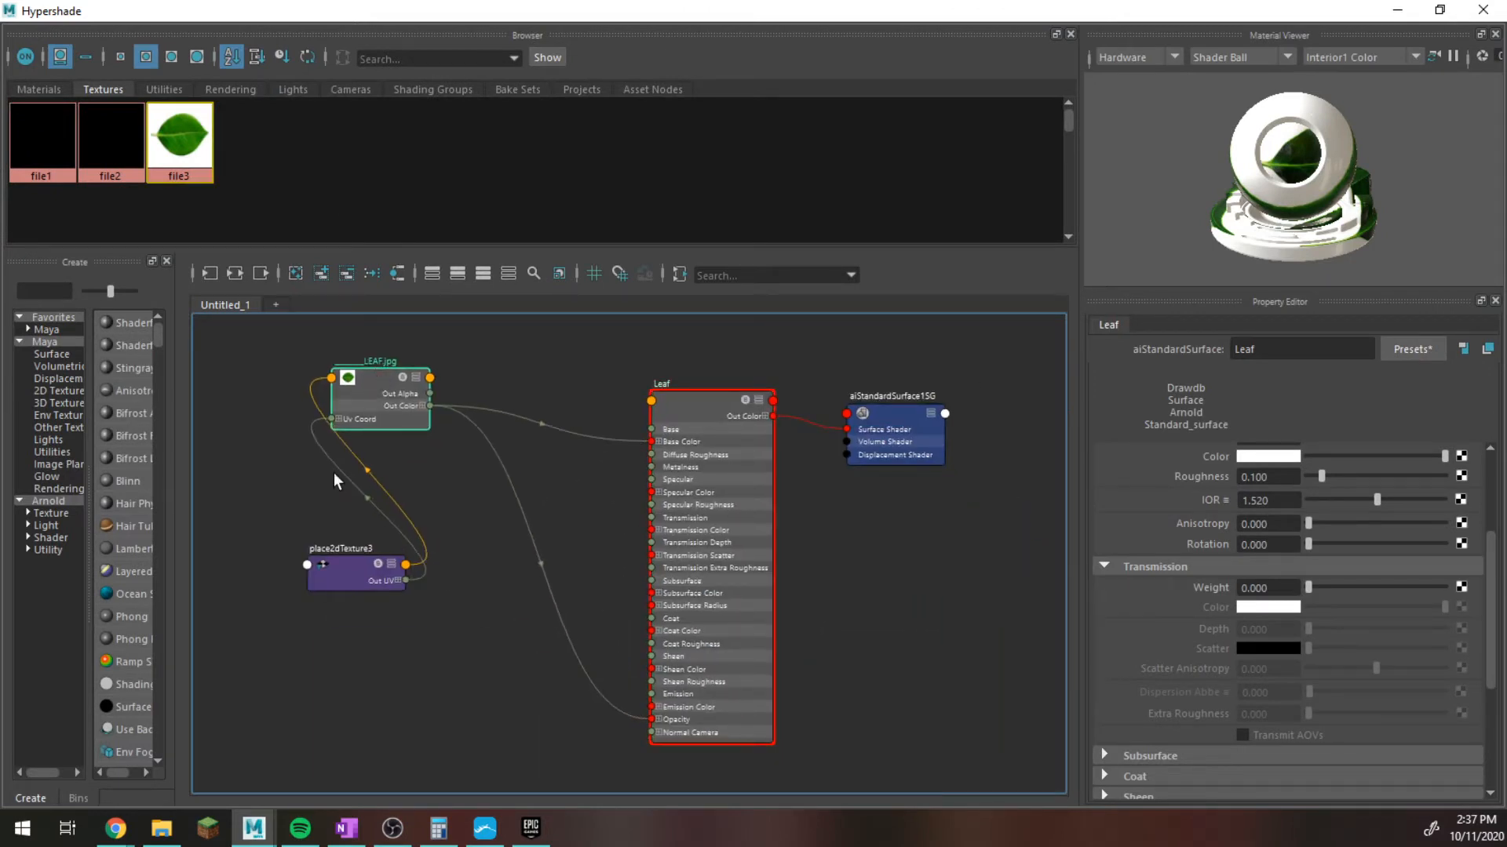
pyautogui.moveTo(345, 573); pyautogui.dragTo(213, 432)
# Create a ramp texture node in the graph and place it and its placement node below the leaf texture.
pyautogui.press('Tab')
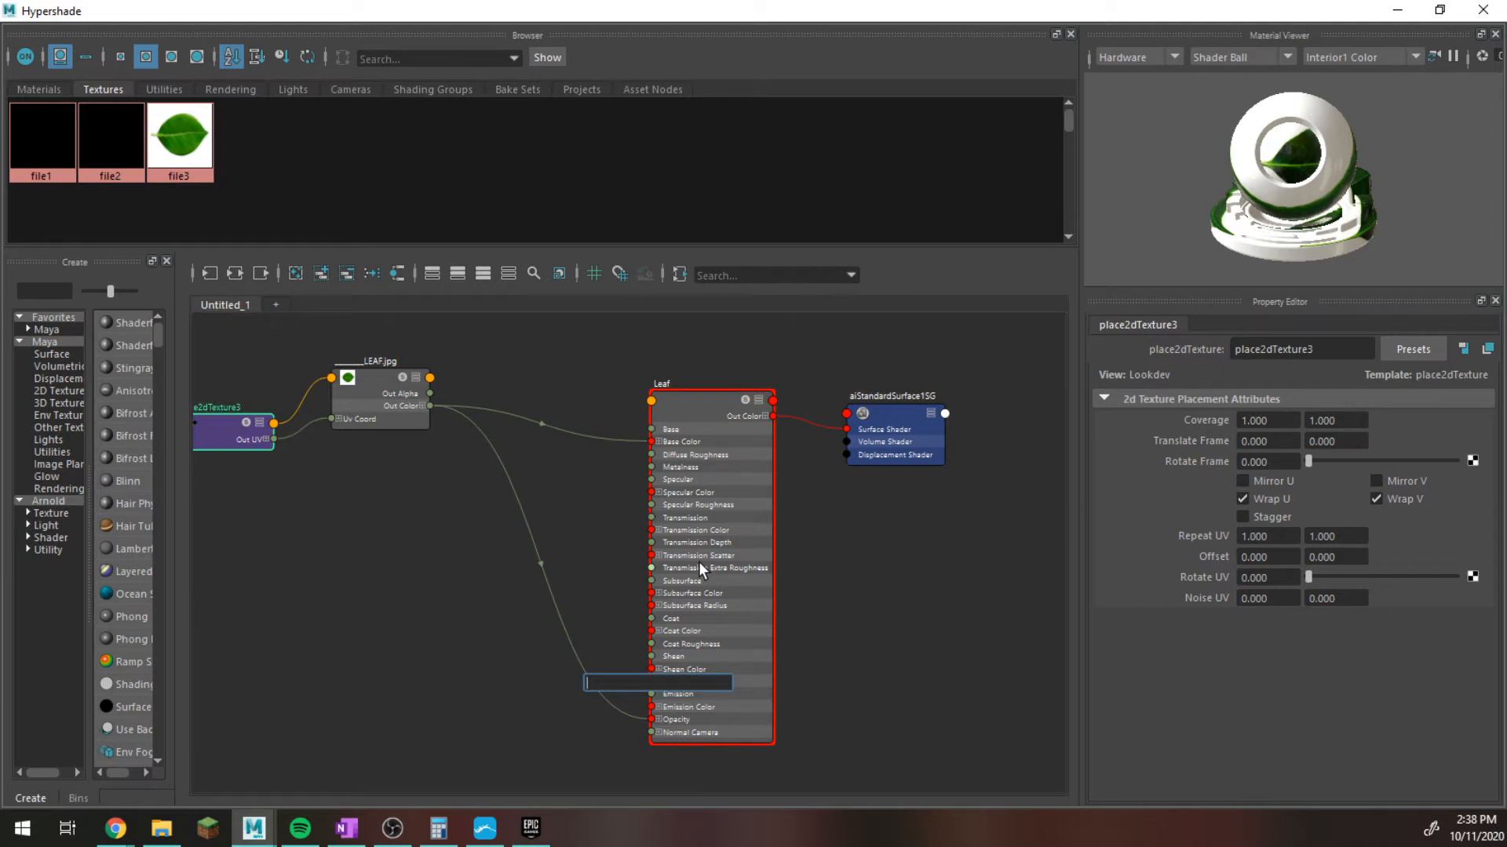
pyautogui.write('ramp')
pyautogui.press('Down')
pyautogui.press('Down')
pyautogui.press('Down')
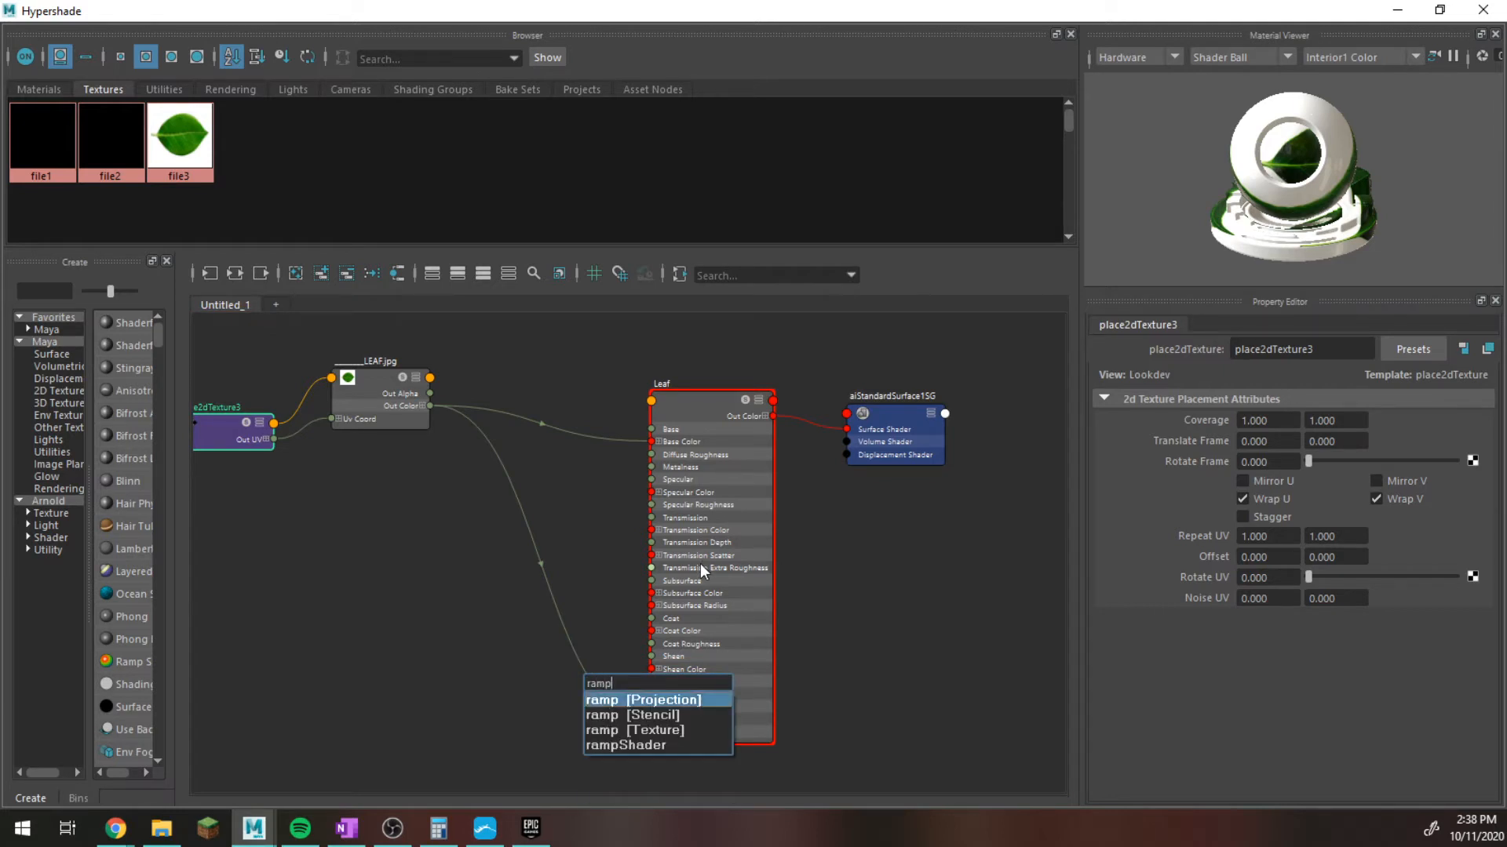
pyautogui.press('Return')
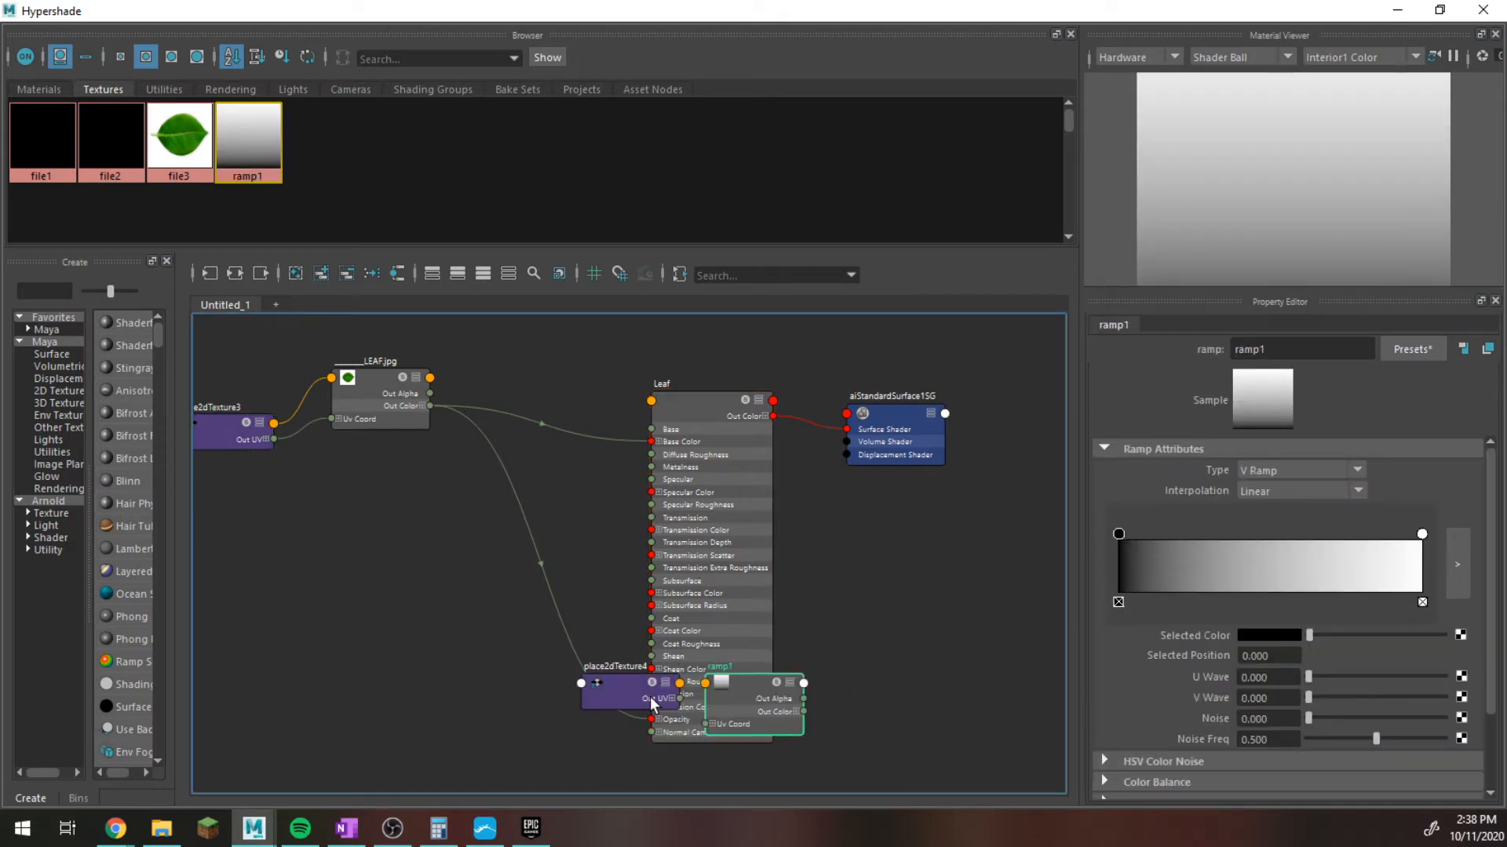
pyautogui.moveTo(593, 676); pyautogui.dragTo(131, 587)
pyautogui.moveTo(755, 690); pyautogui.dragTo(496, 547)
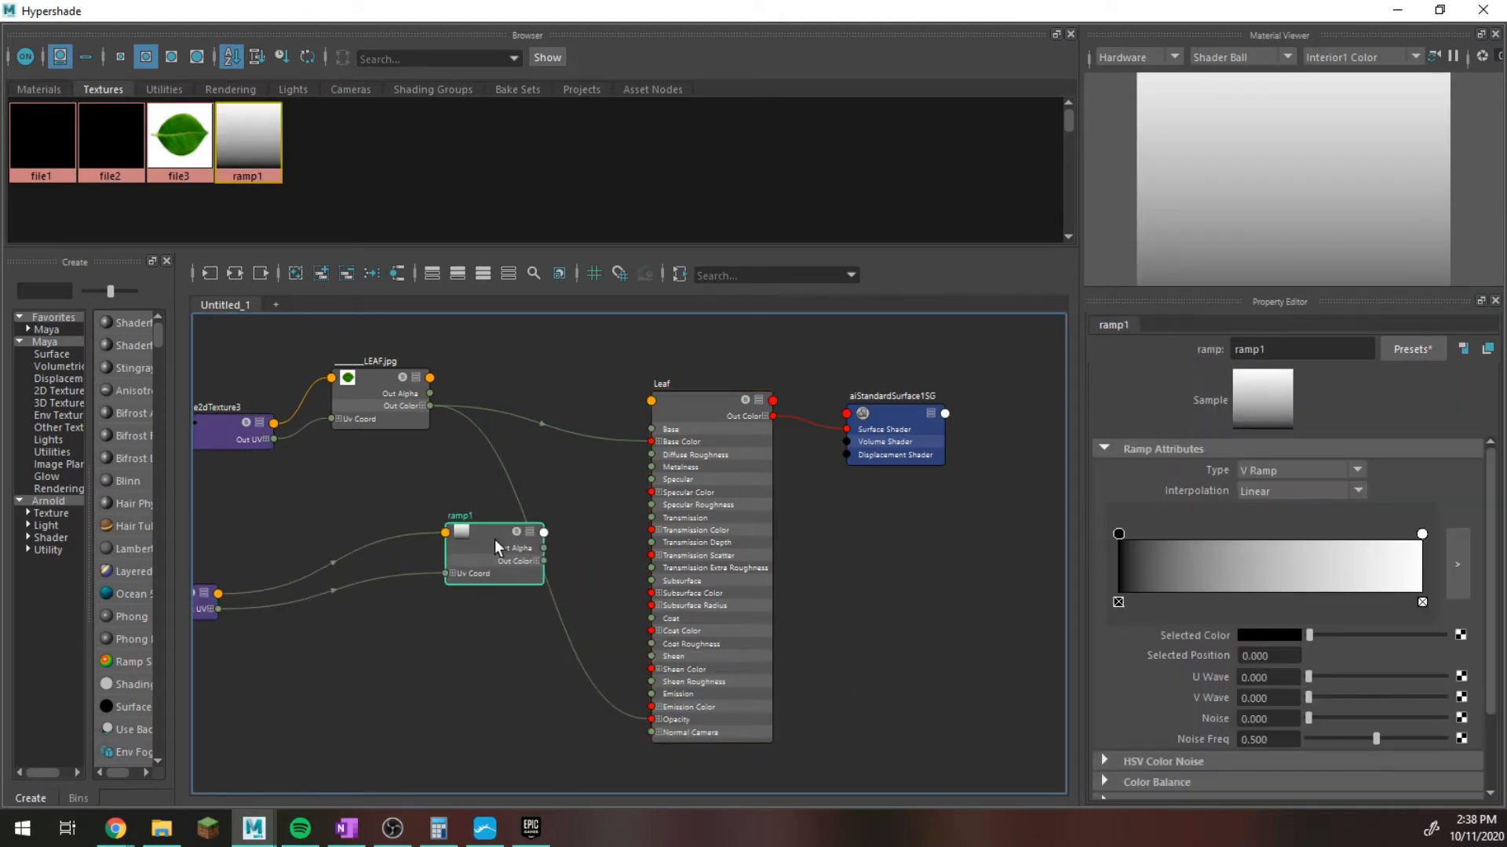
# Expand the ramp's Uv Coord and connect the leaf texture's Out Color G to the ramp's V Coord.
pyautogui.scroll(5, 483, 554)
pyautogui.scroll(-2, 542, 549)
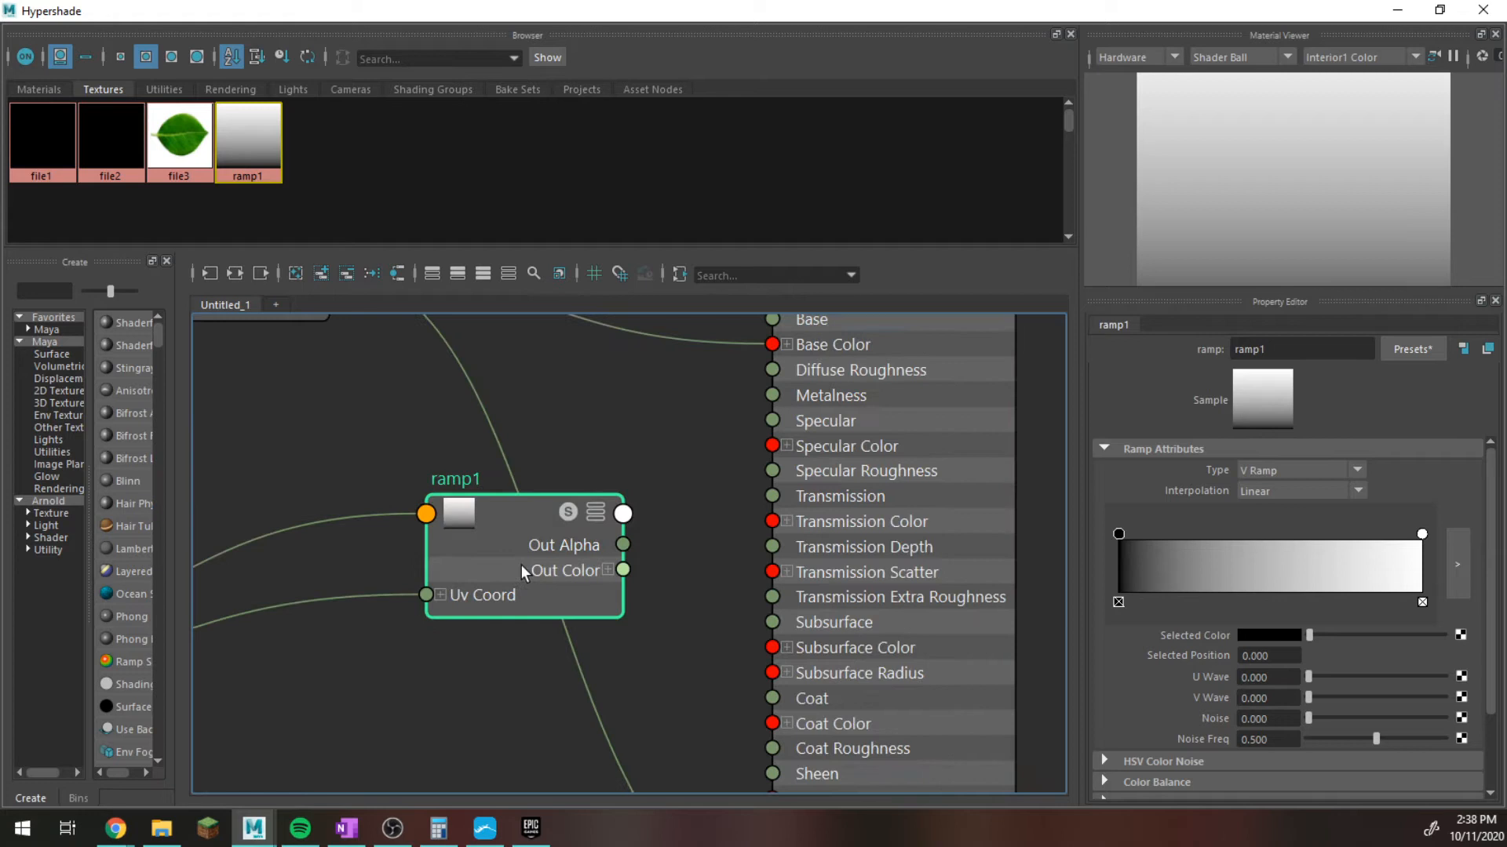
pyautogui.click(440, 595)
pyautogui.scroll(-3, 432, 495)
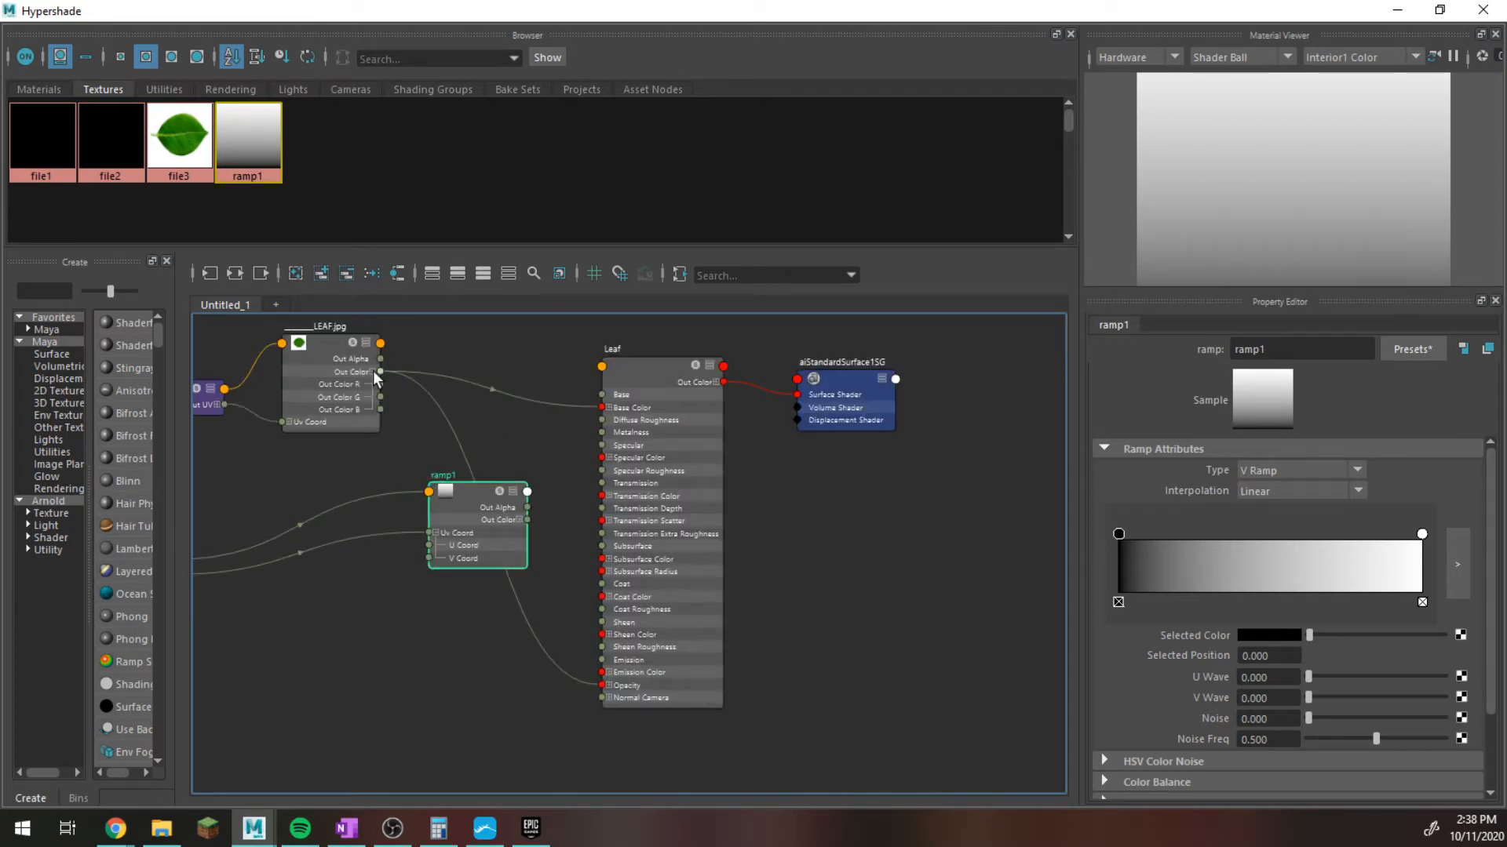
pyautogui.moveTo(381, 397); pyautogui.dragTo(436, 559)
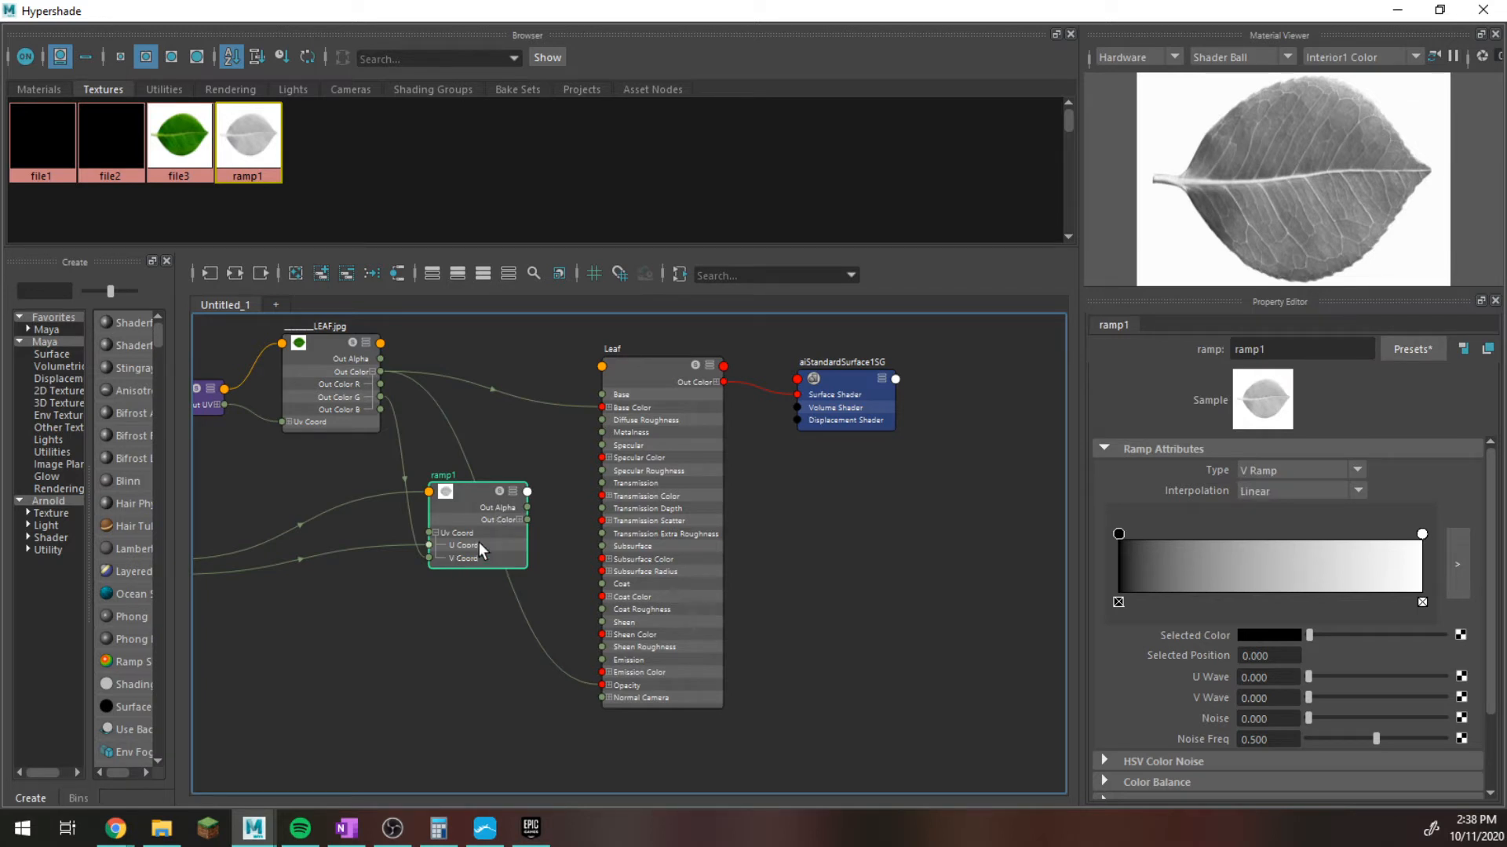
# Set the V ramp's interpolation to None and move its white marker to position 0.867 to isolate the leaf silhouette.
pyautogui.click(1252, 469)
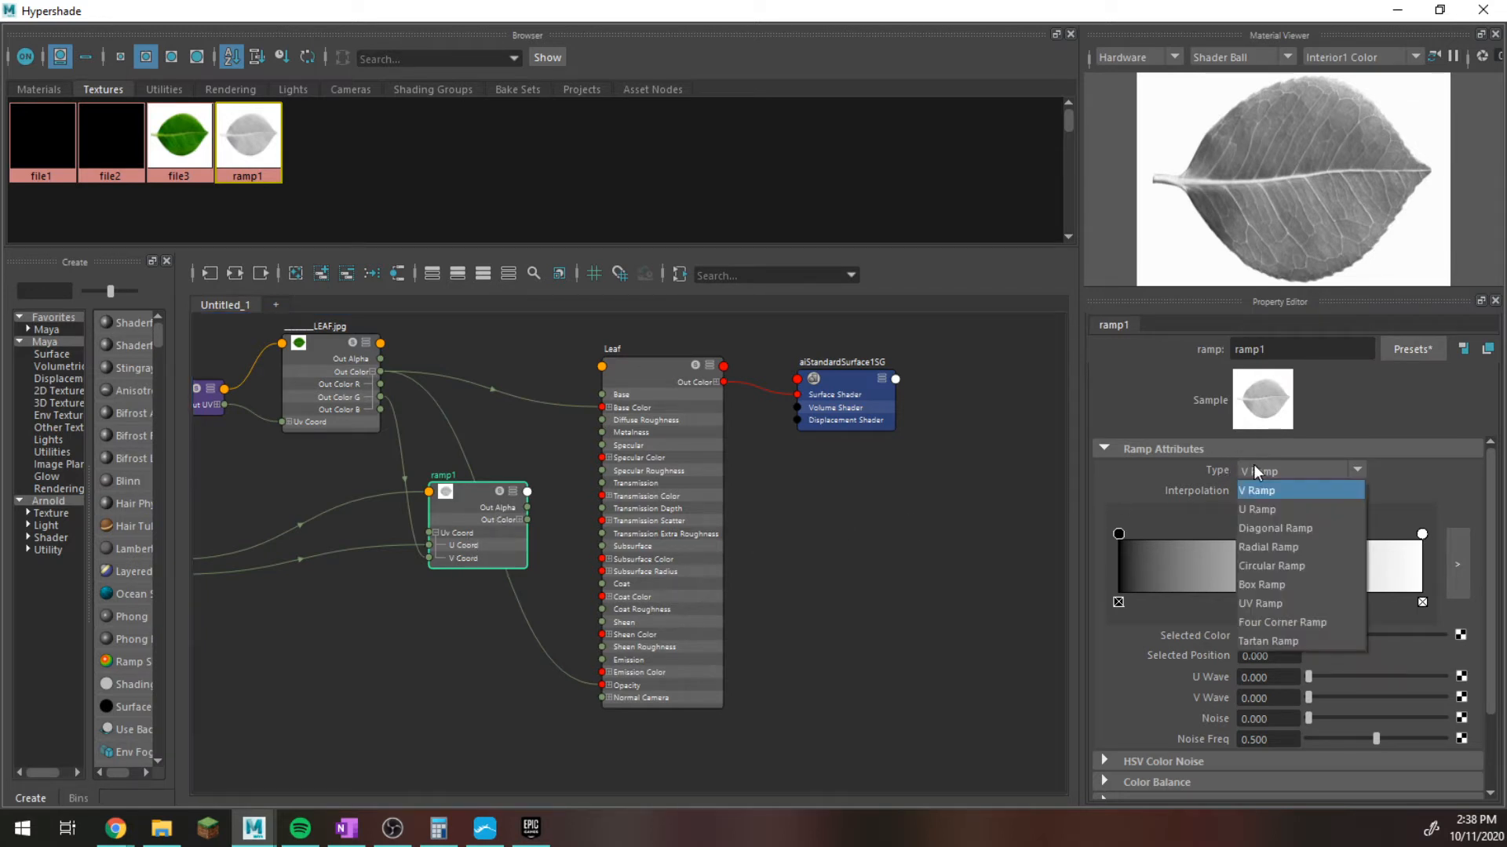
pyautogui.click(1122, 480)
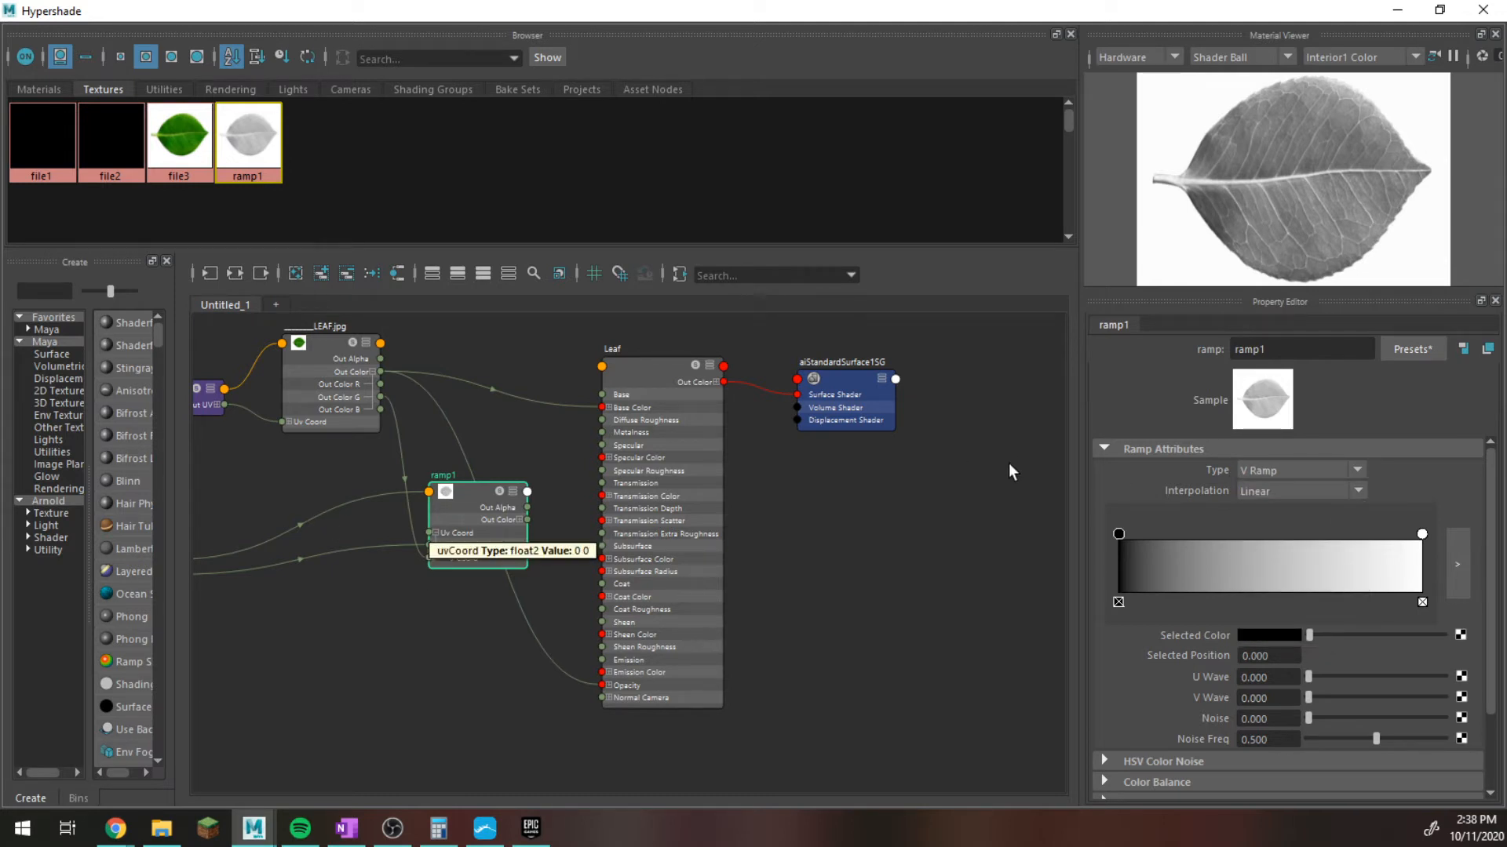
pyautogui.click(1269, 495)
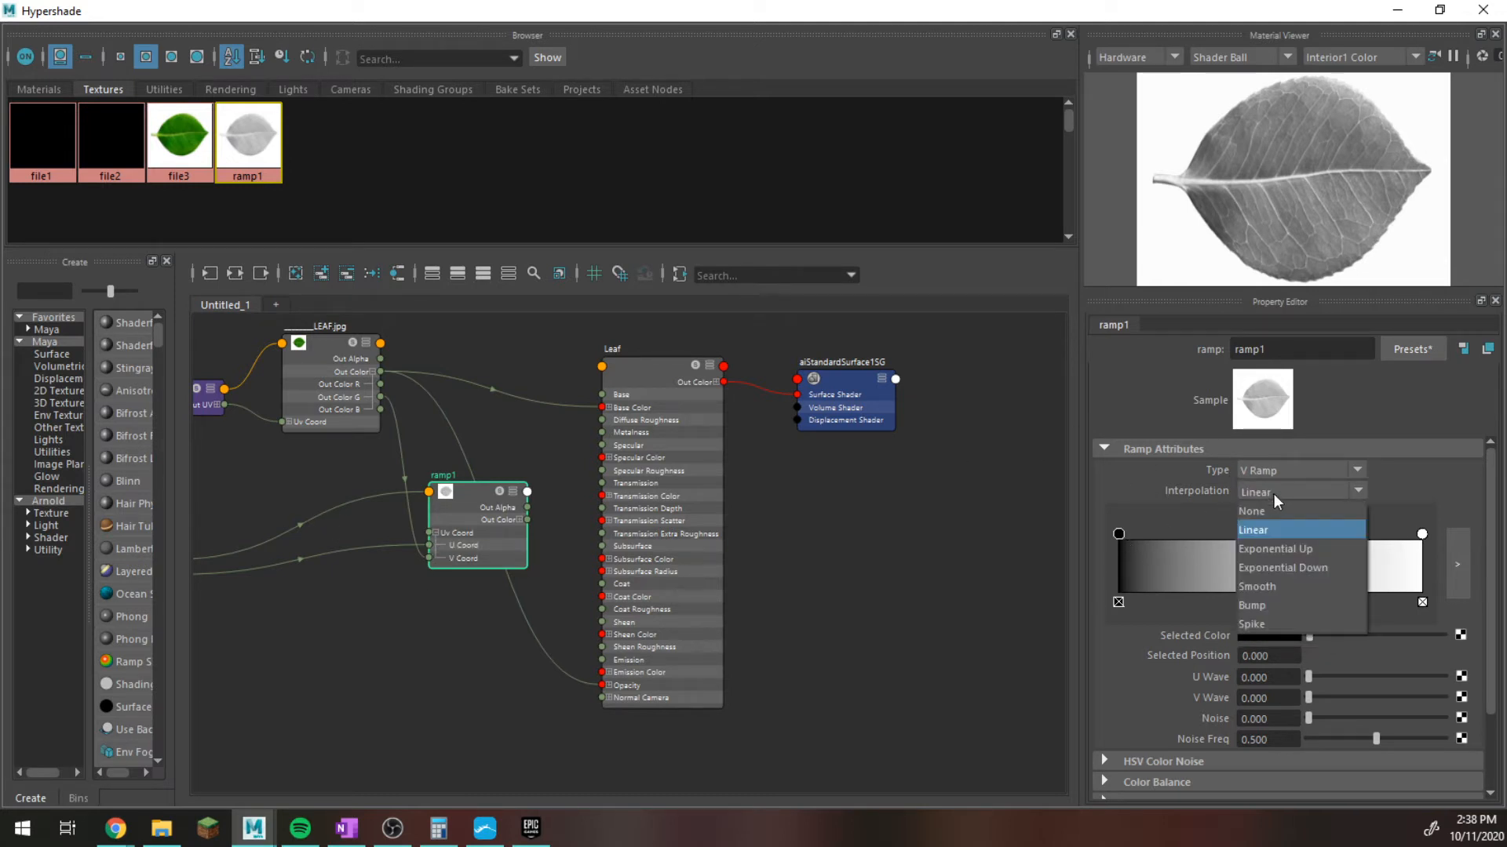
pyautogui.click(1277, 508)
pyautogui.click(1422, 534)
pyautogui.moveTo(1422, 536); pyautogui.dragTo(1383, 535)
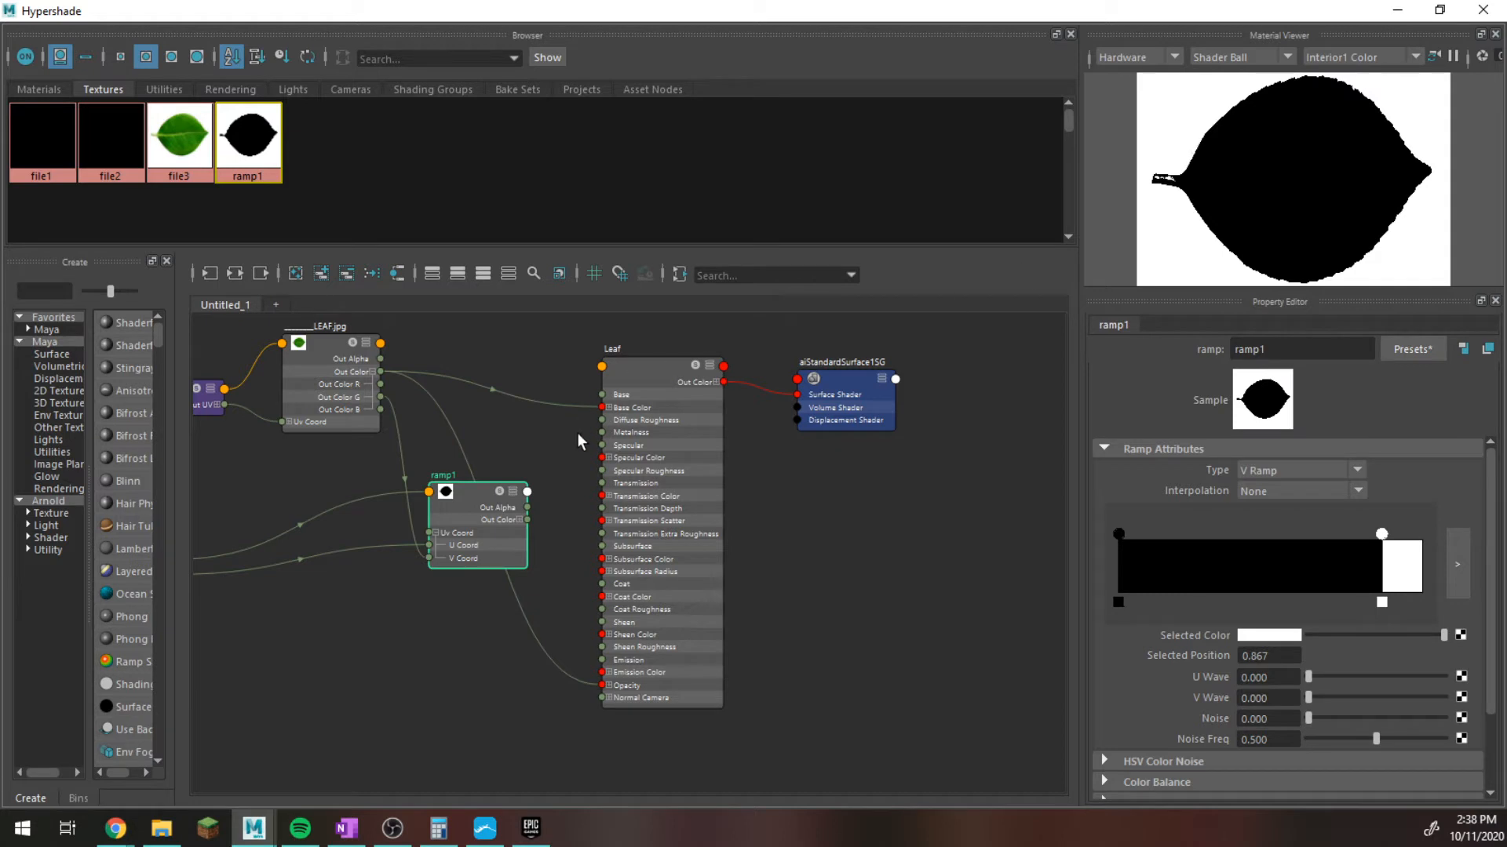
# Connect the ramp's Out Color to the Leaf material's Opacity, replacing the direct texture connection, and minimize Hypershade.
pyautogui.scroll(2, 531, 526)
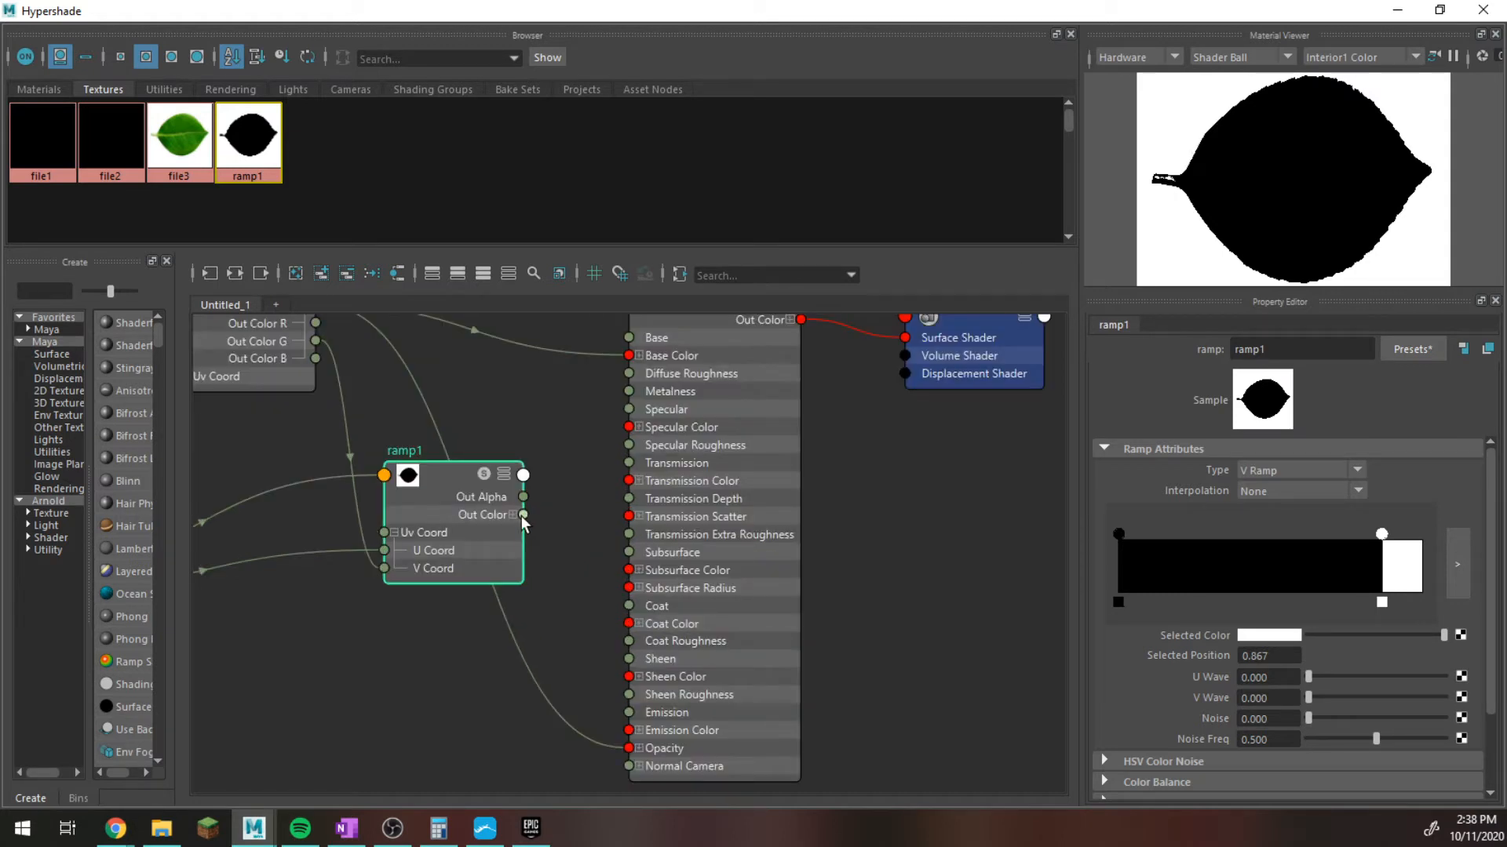
pyautogui.moveTo(524, 517); pyautogui.dragTo(641, 754)
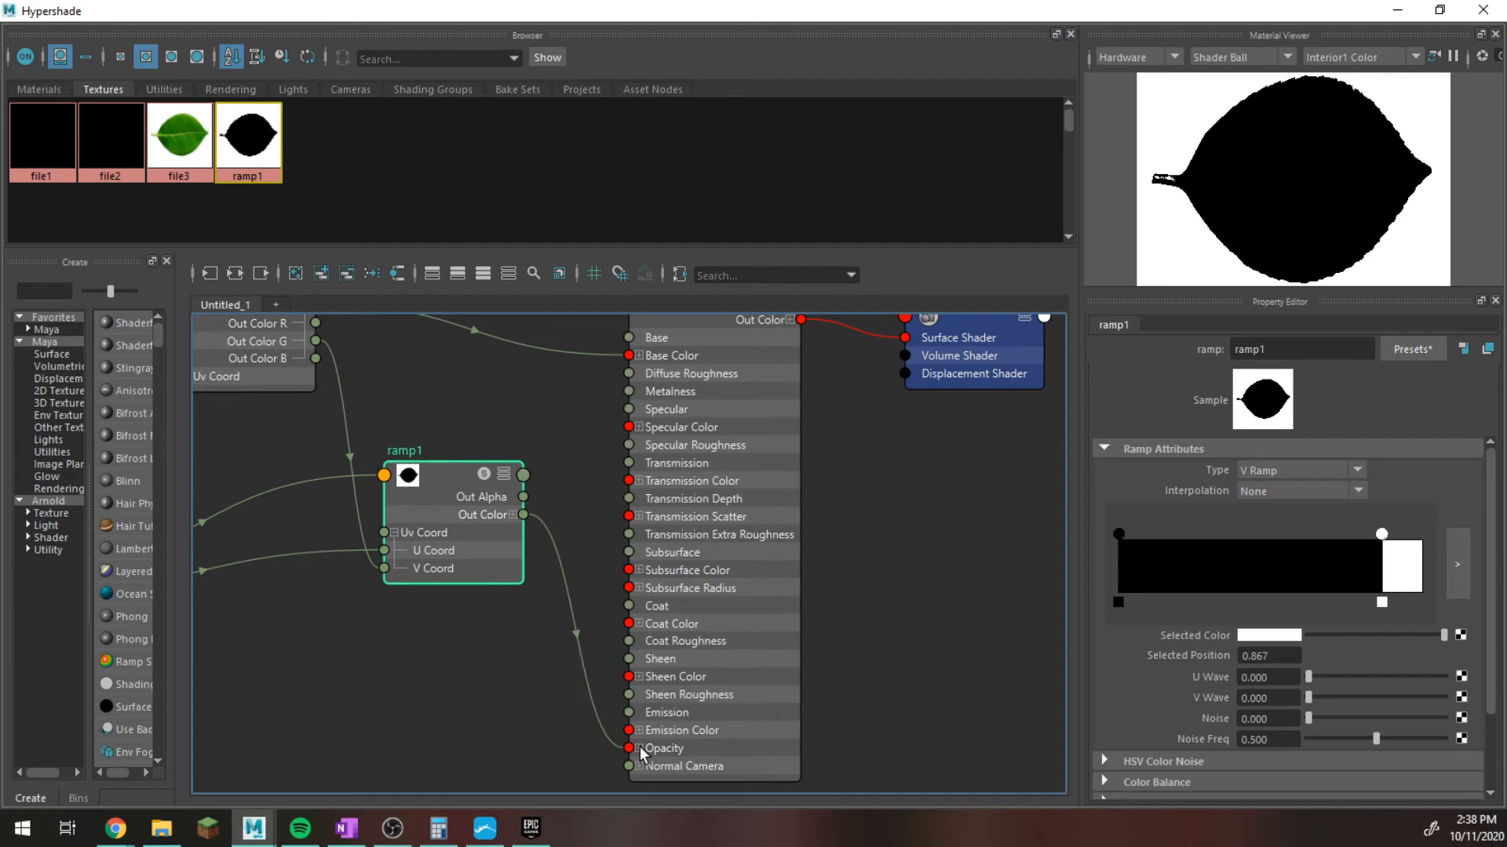
pyautogui.click(1397, 11)
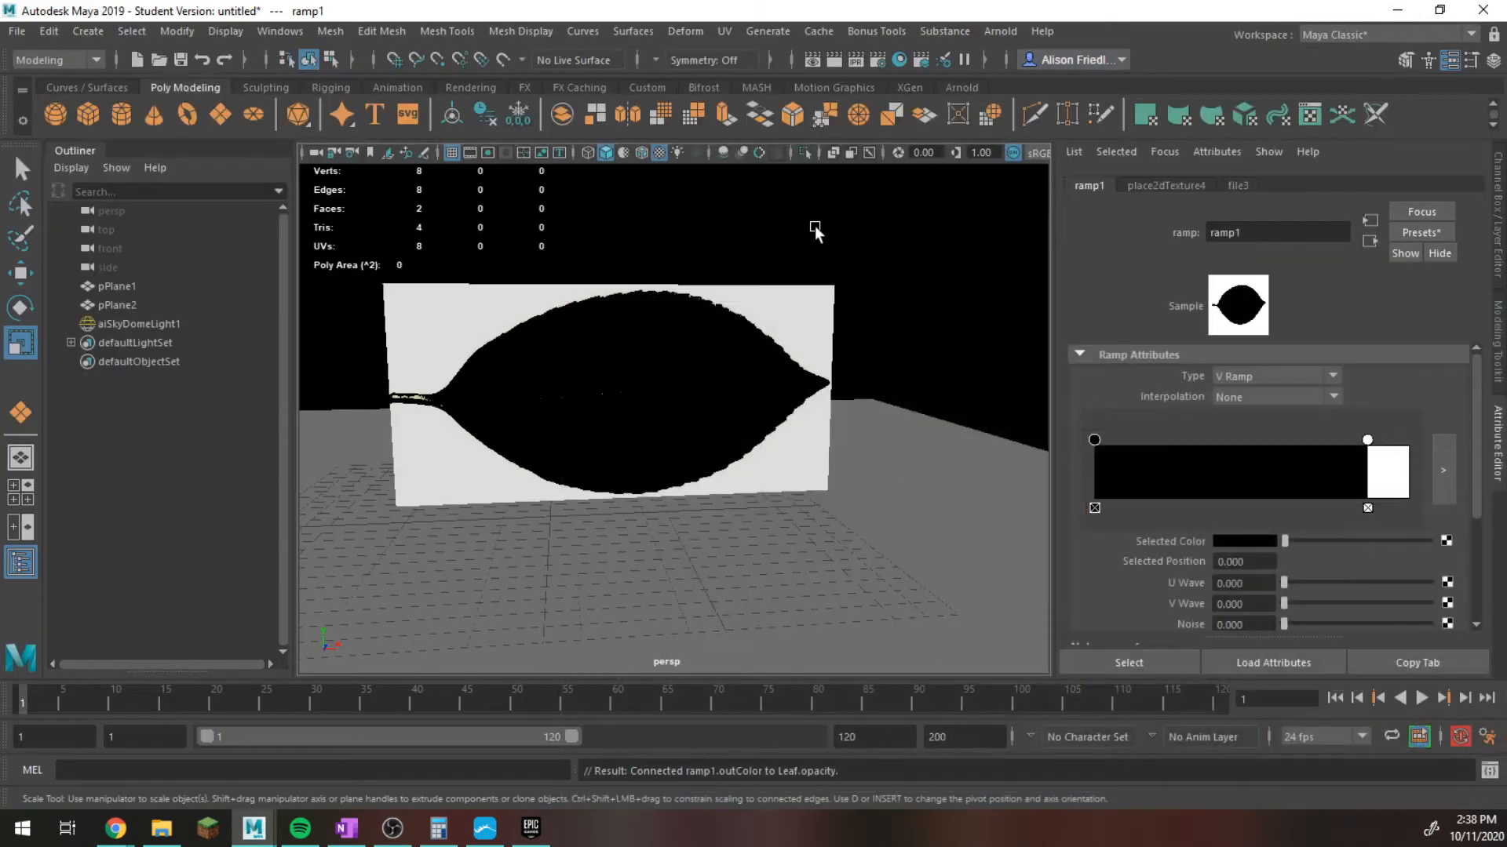
# Reopen the render view and run and stop a test render to check the ramp-driven opacity.
pyautogui.click(899, 60)
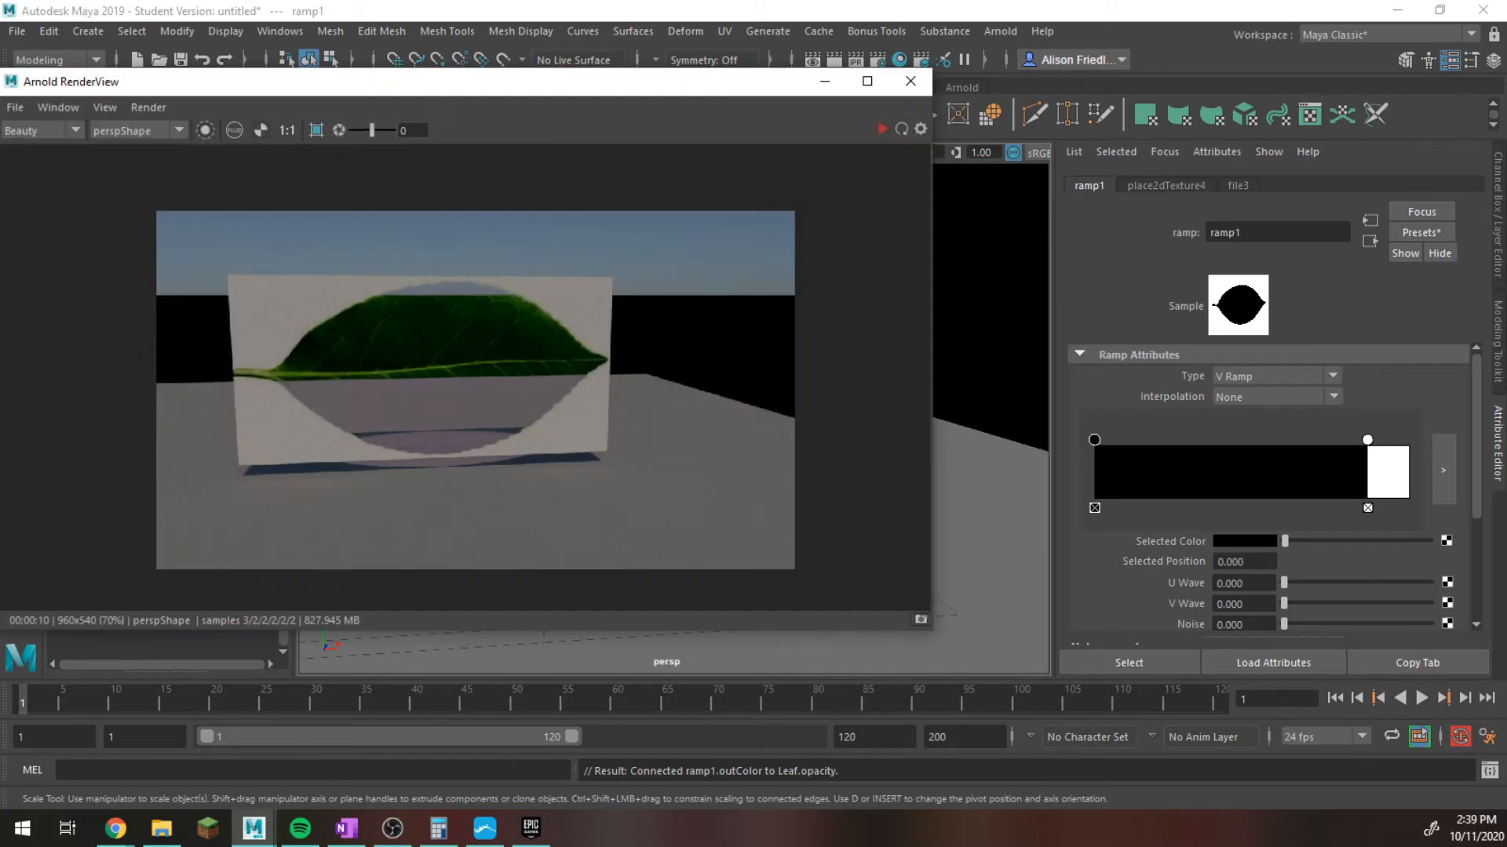
pyautogui.click(880, 129)
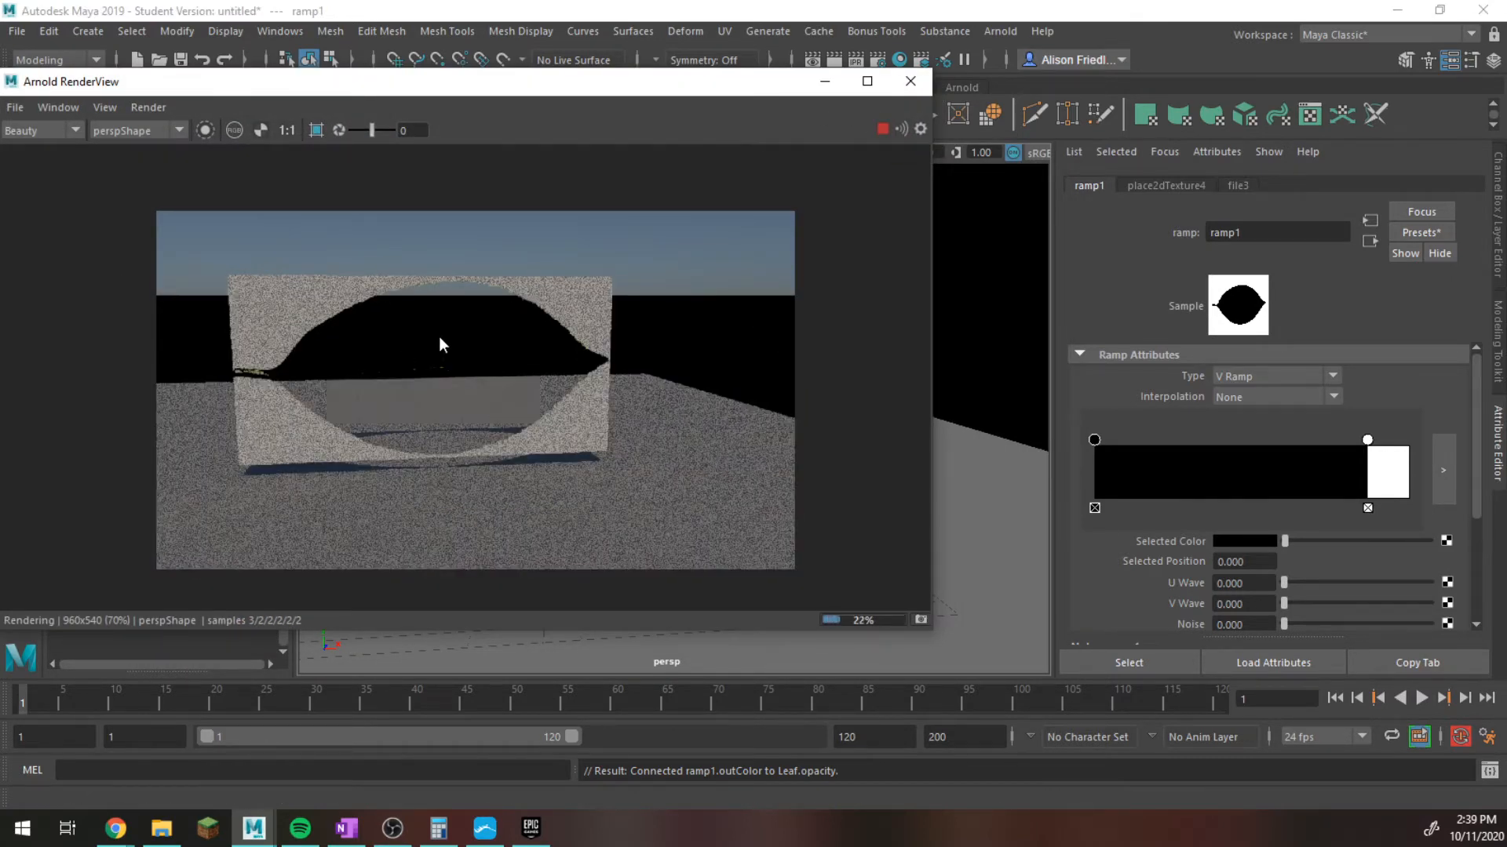
pyautogui.click(882, 128)
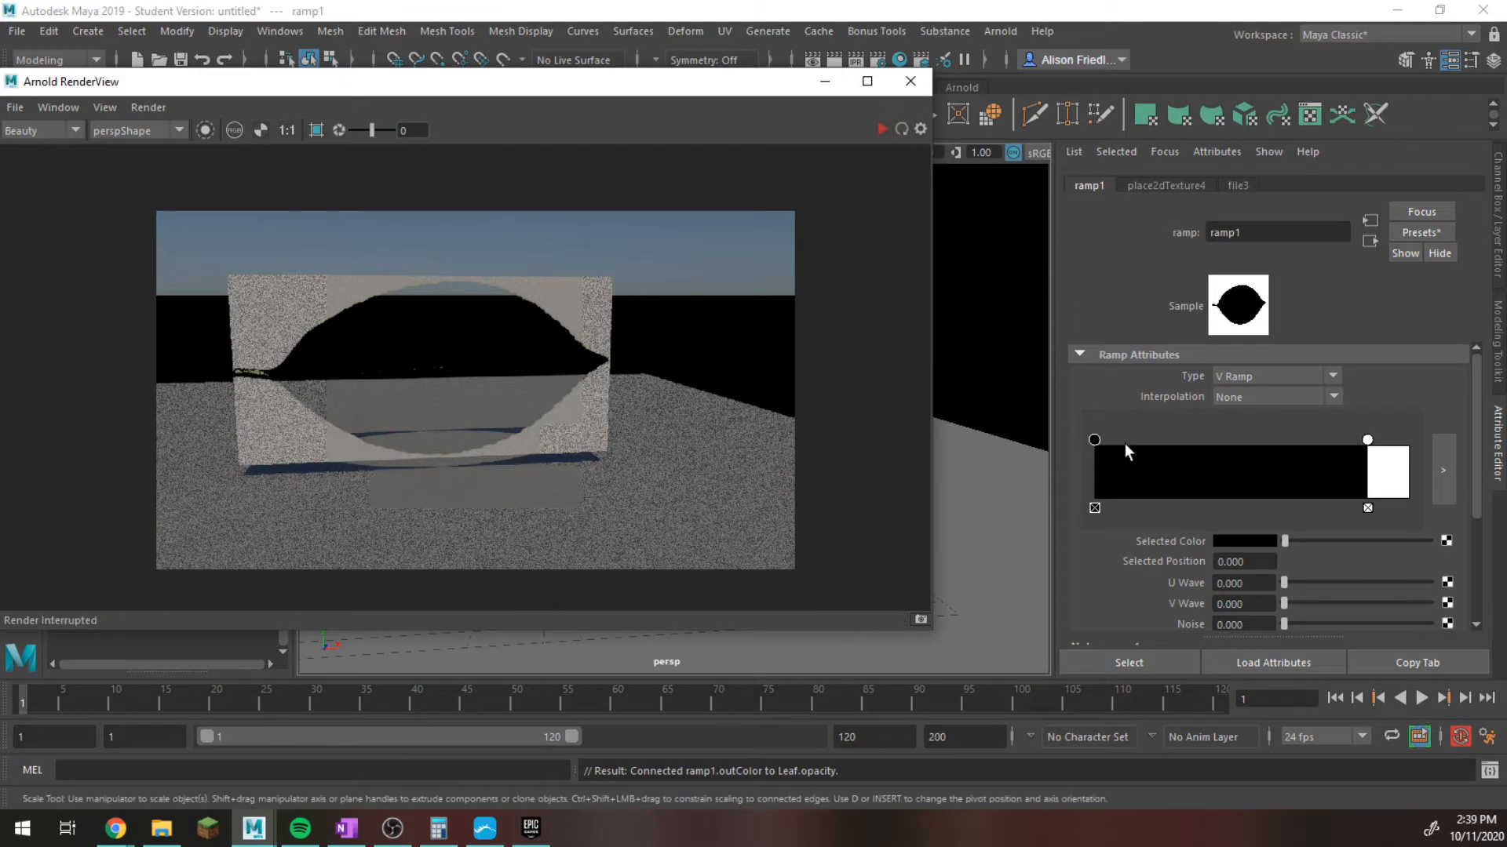
# Invert the ramp's colors, making the starting marker white and the marker at 0.867 black.
pyautogui.moveTo(1286, 540); pyautogui.dragTo(1240, 539)
pyautogui.click(1366, 440)
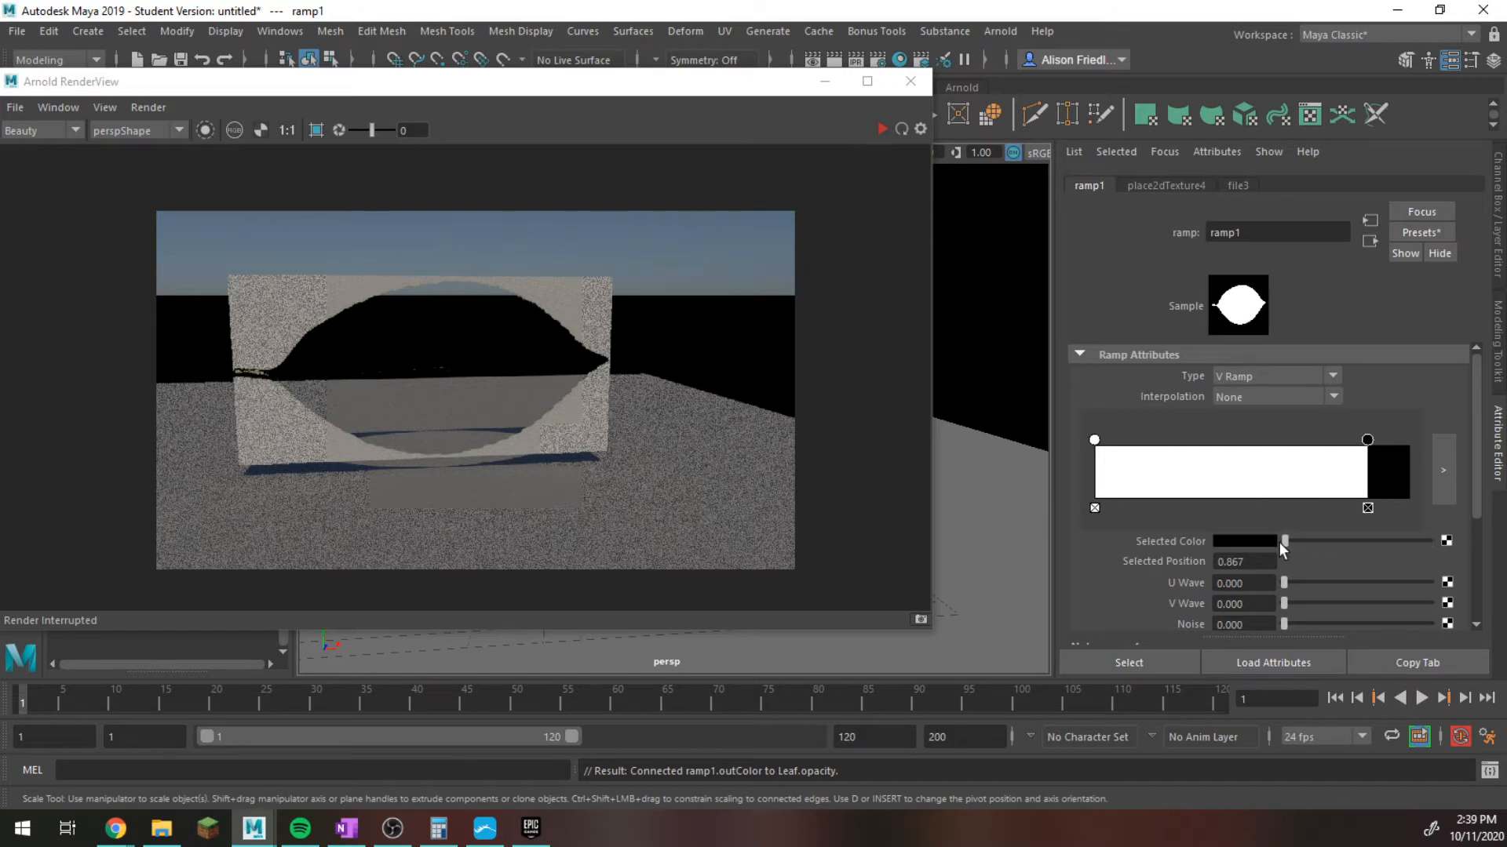
# Expand the ramp's Effects section to view its Invert option.
pyautogui.scroll(-3, 1281, 549)
pyautogui.click(1144, 535)
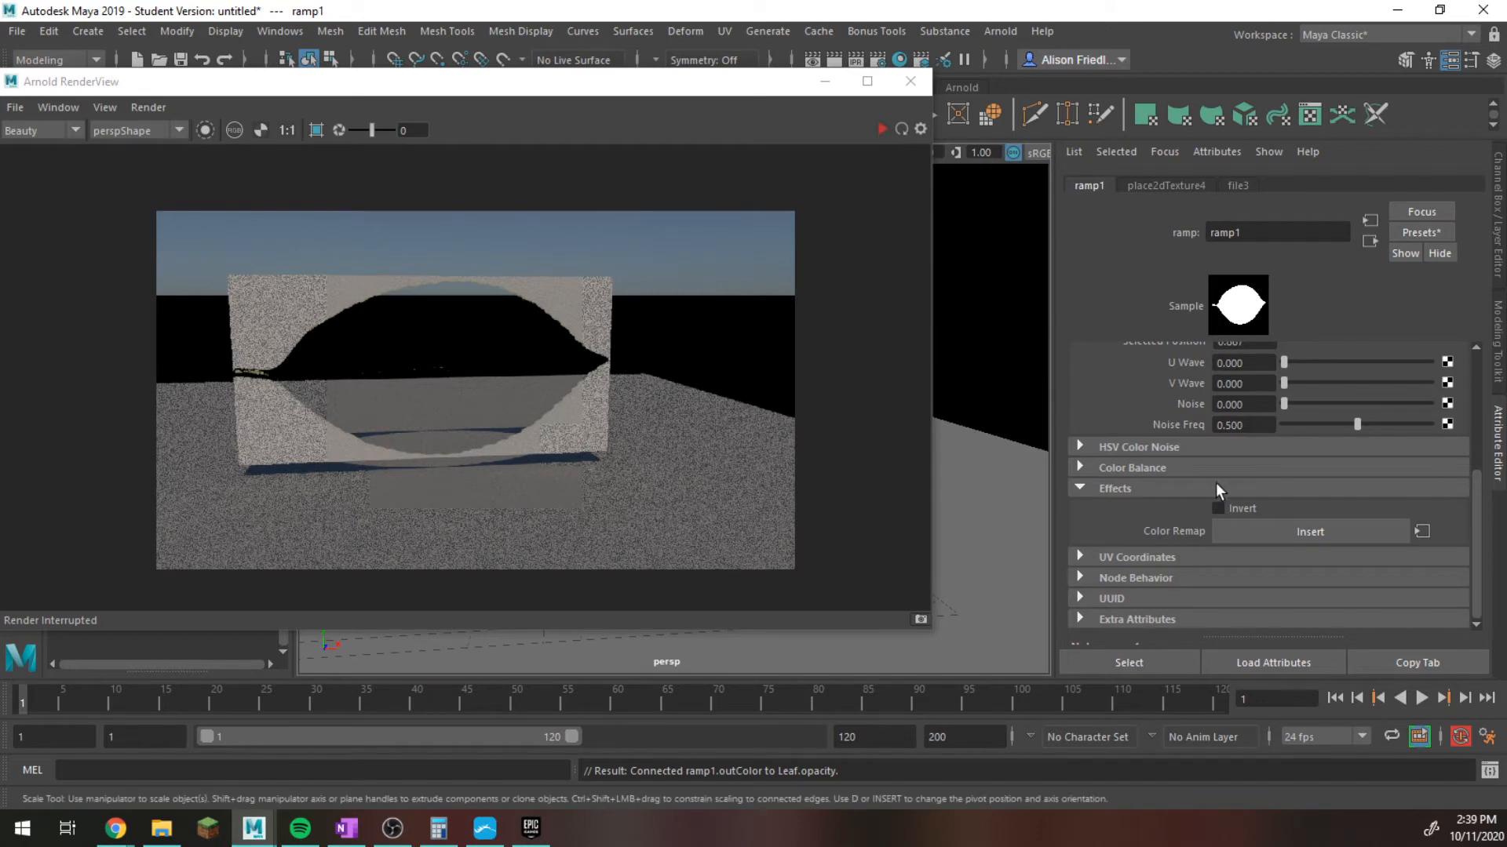
pyautogui.scroll(4, 1228, 478)
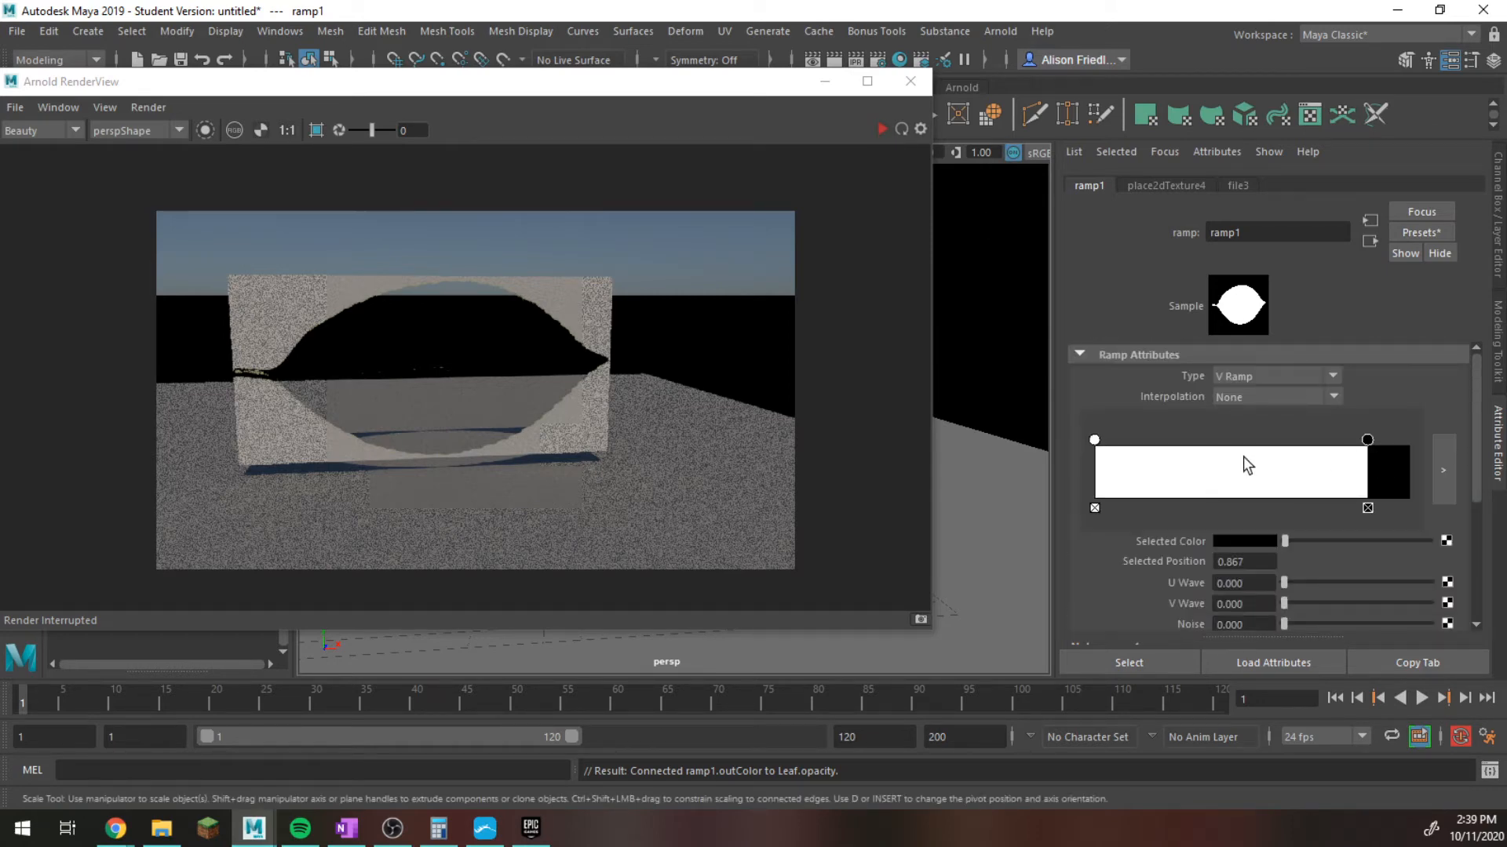
# Run and stop a test render to check the leaf card's transparent background, and minimize the render view.
pyautogui.click(881, 129)
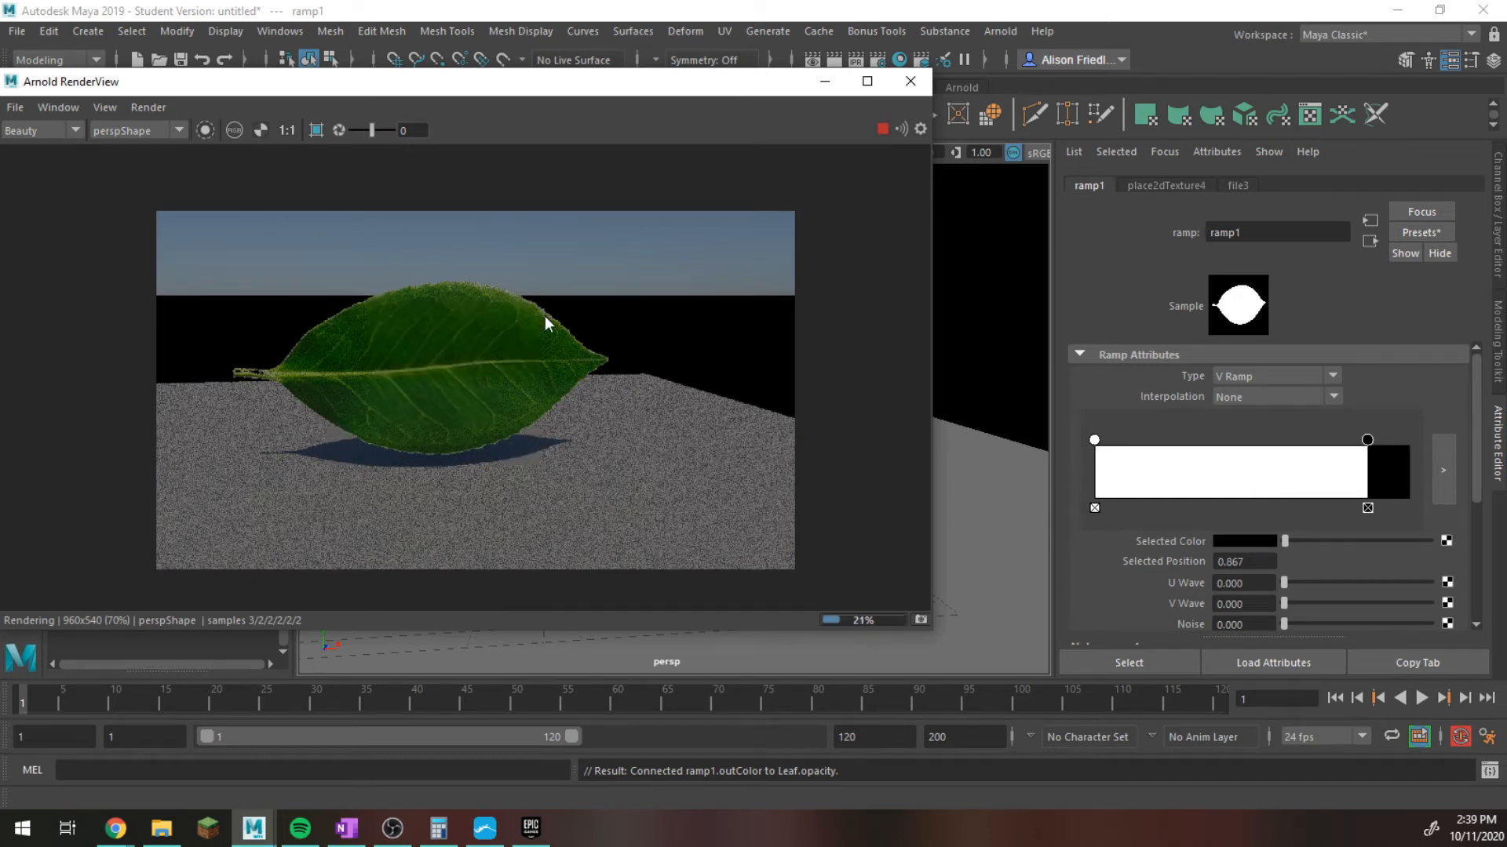
pyautogui.click(881, 129)
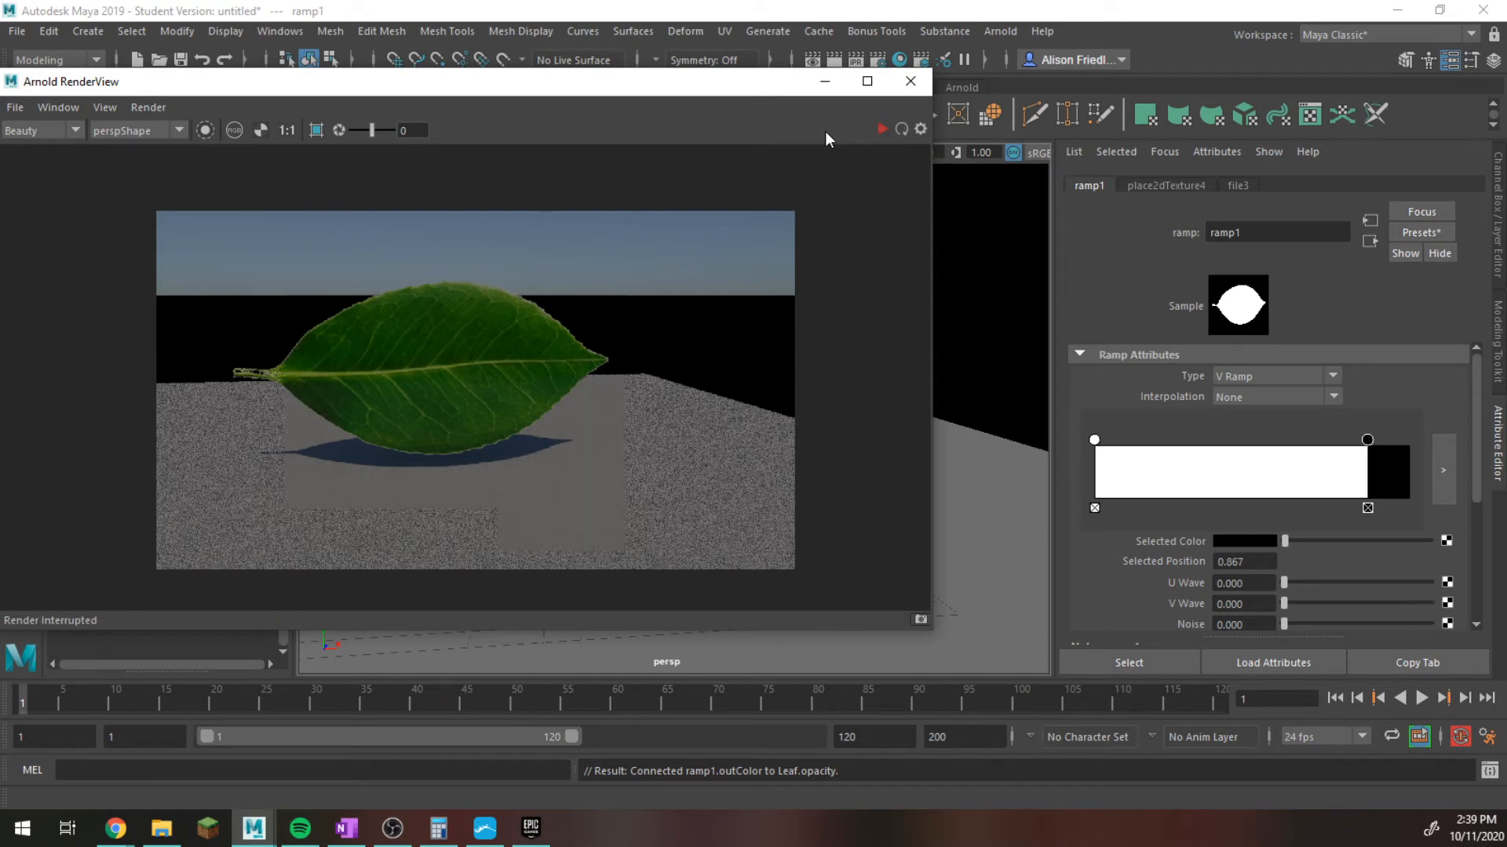
pyautogui.moveTo(757, 88); pyautogui.dragTo(1406, 320)
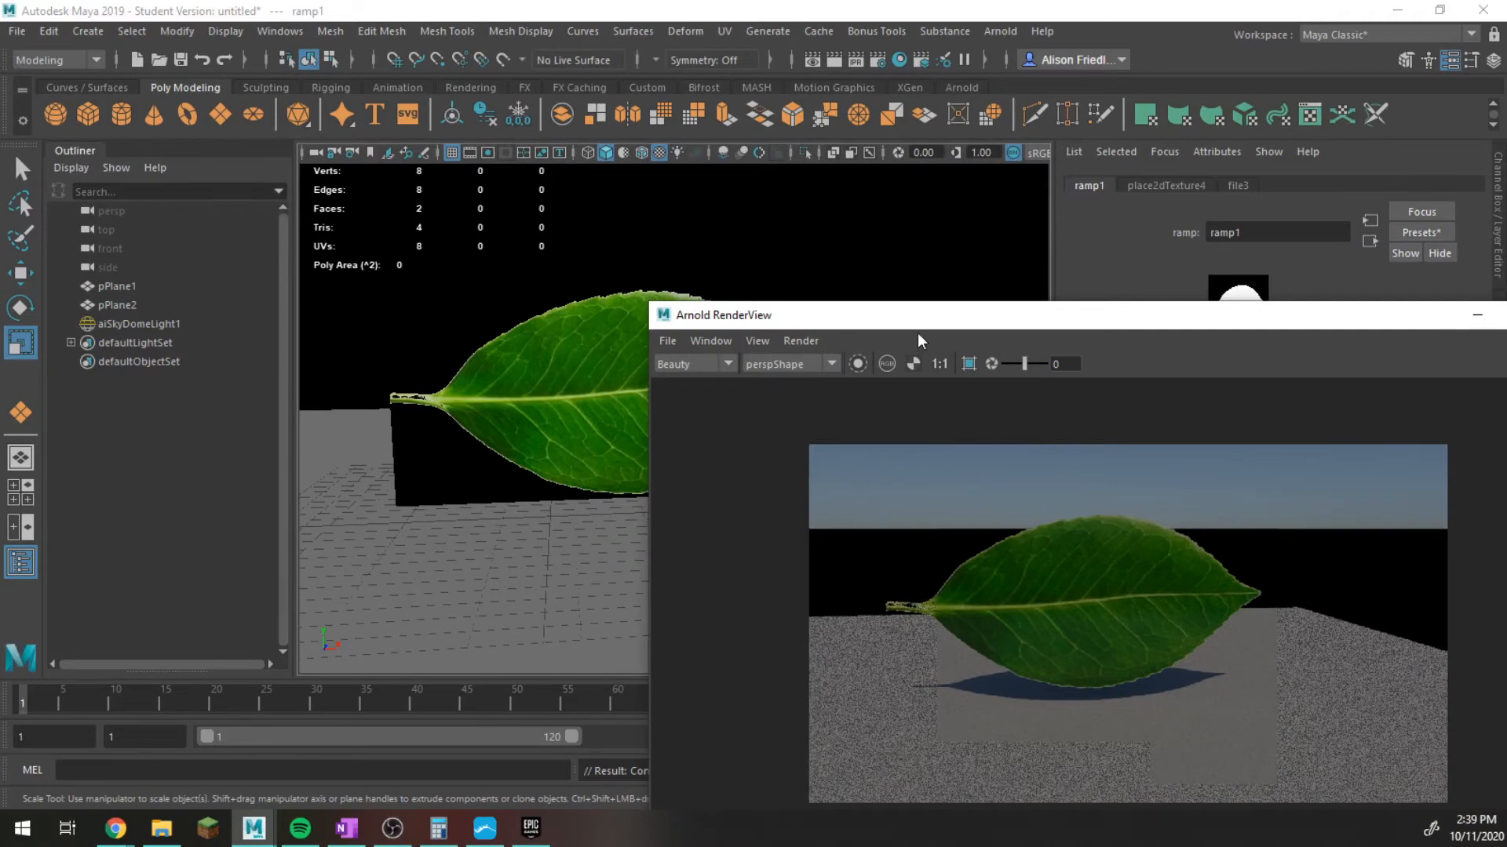
pyautogui.moveTo(903, 318); pyautogui.dragTo(547, 201)
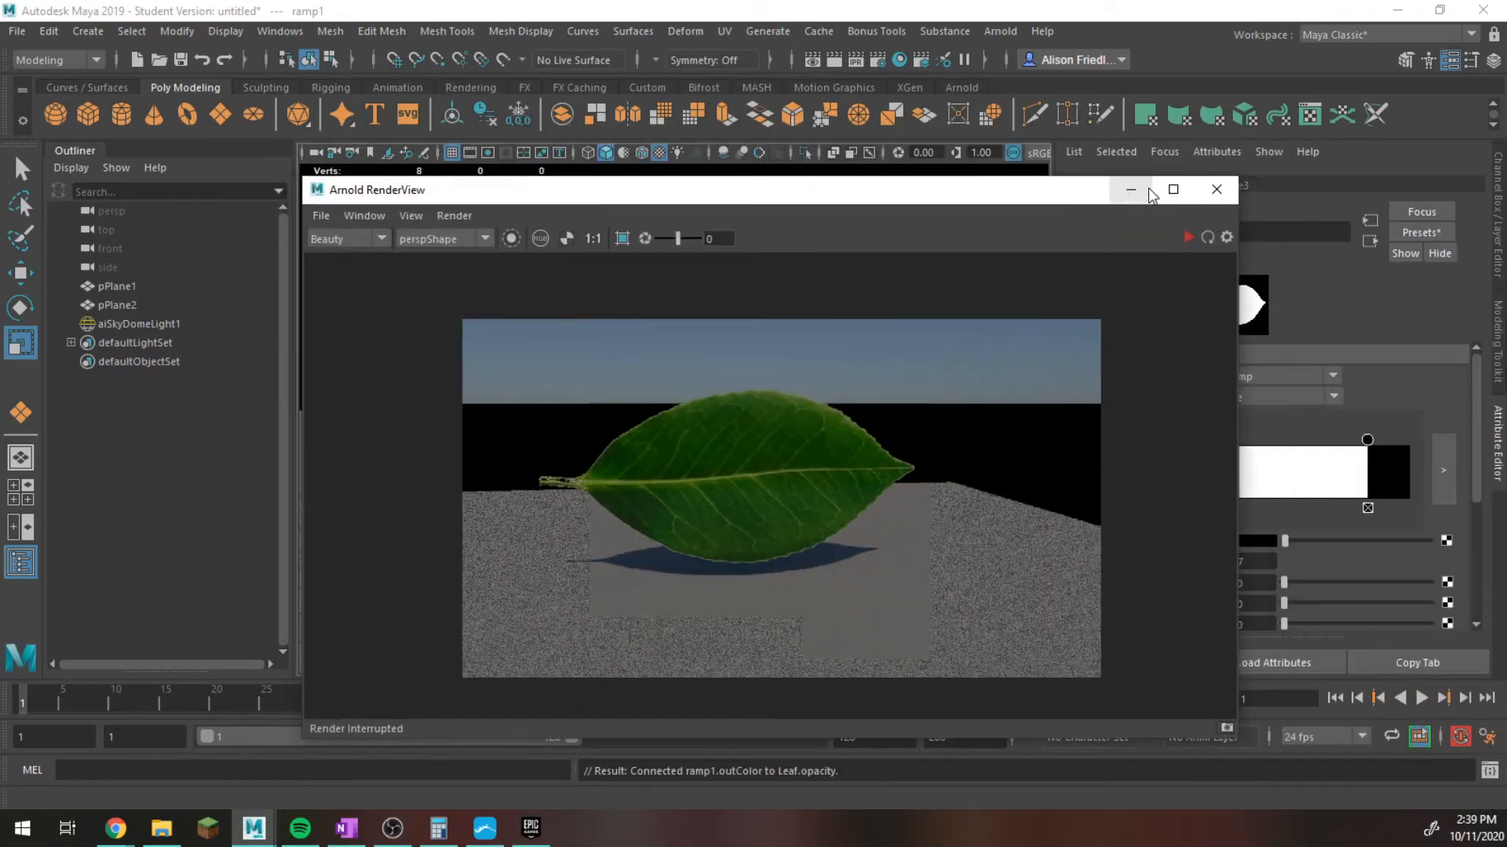
pyautogui.click(1125, 189)
# Duplicate the leaf plane and move the copy away from the original.
pyautogui.click(685, 405)
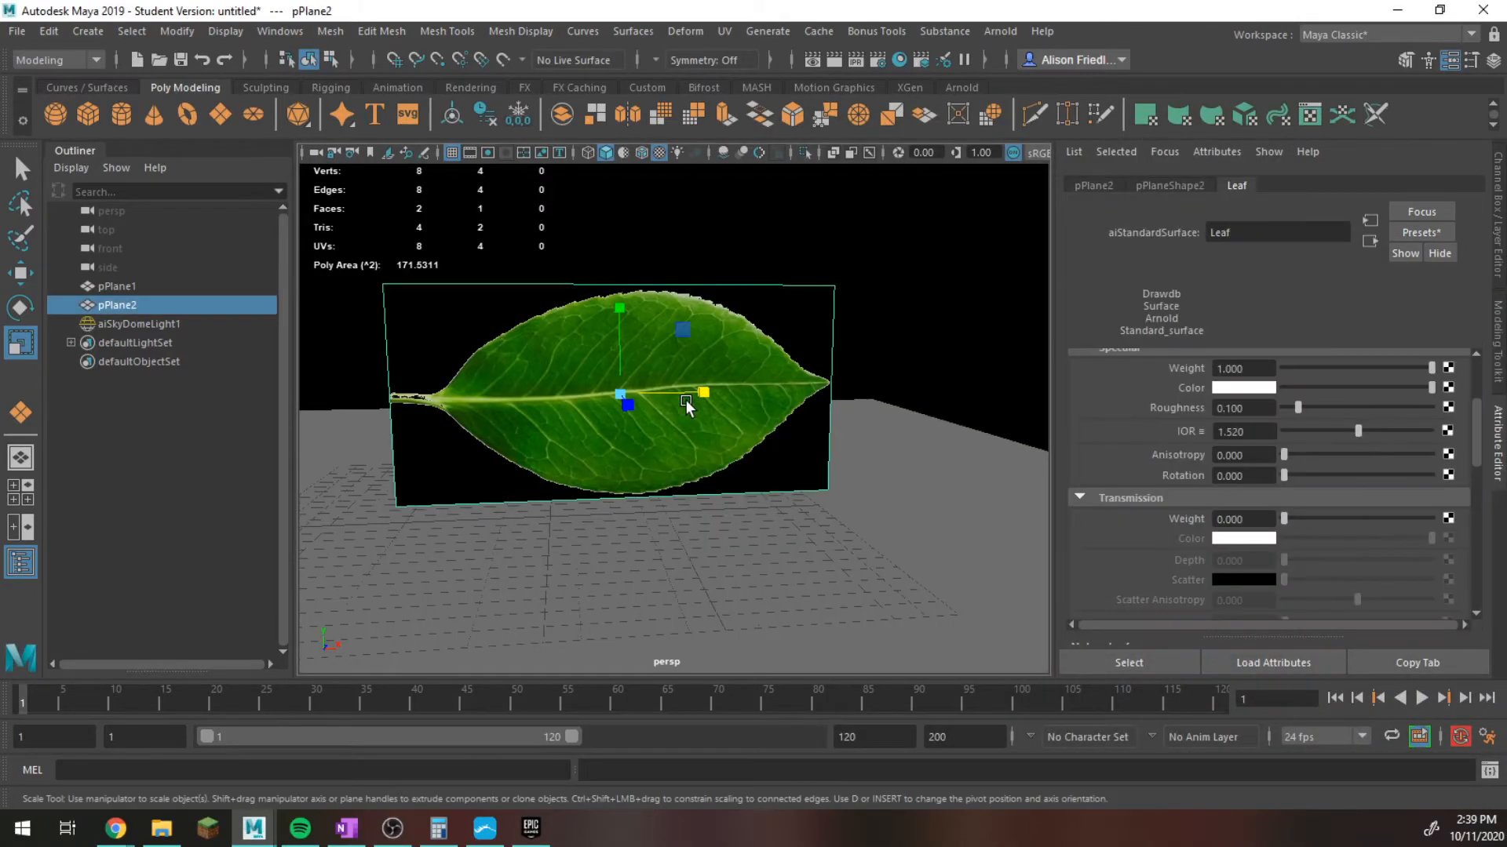
pyautogui.keyDown('alt'); pyautogui.moveTo(686, 404); pyautogui.dragTo(706, 461); pyautogui.keyUp('alt')
pyautogui.hotkey('ctrl', 'd')
pyautogui.press('w')
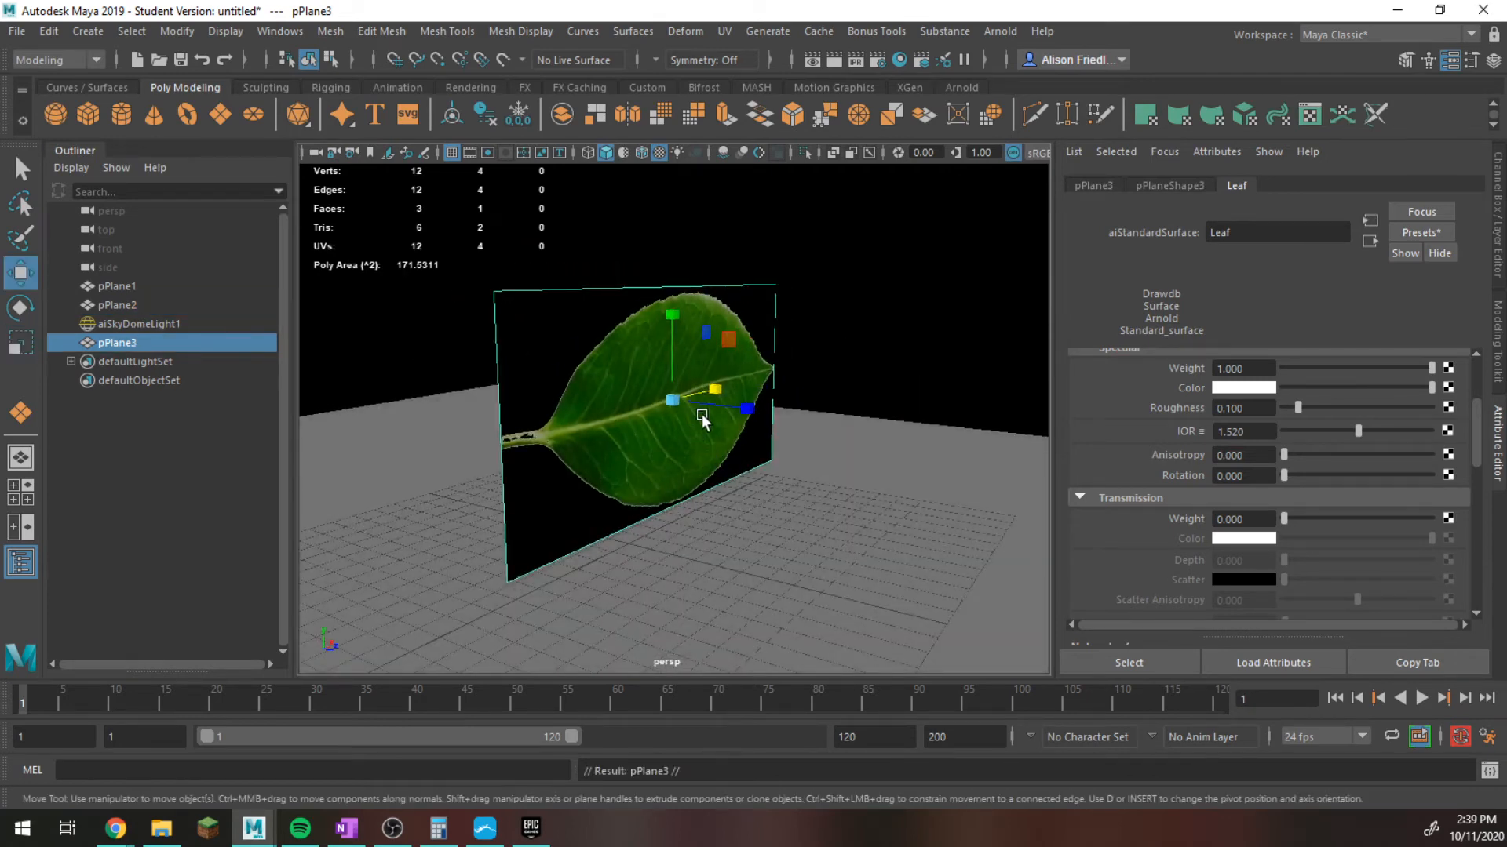
pyautogui.moveTo(709, 390); pyautogui.dragTo(677, 436)
# Cut one lengthwise edge loop along the midrib of the duplicated leaf plane and two crosswise loops with Multi-Cut.
pyautogui.hotkey('ctrl', 'shift', 'x')
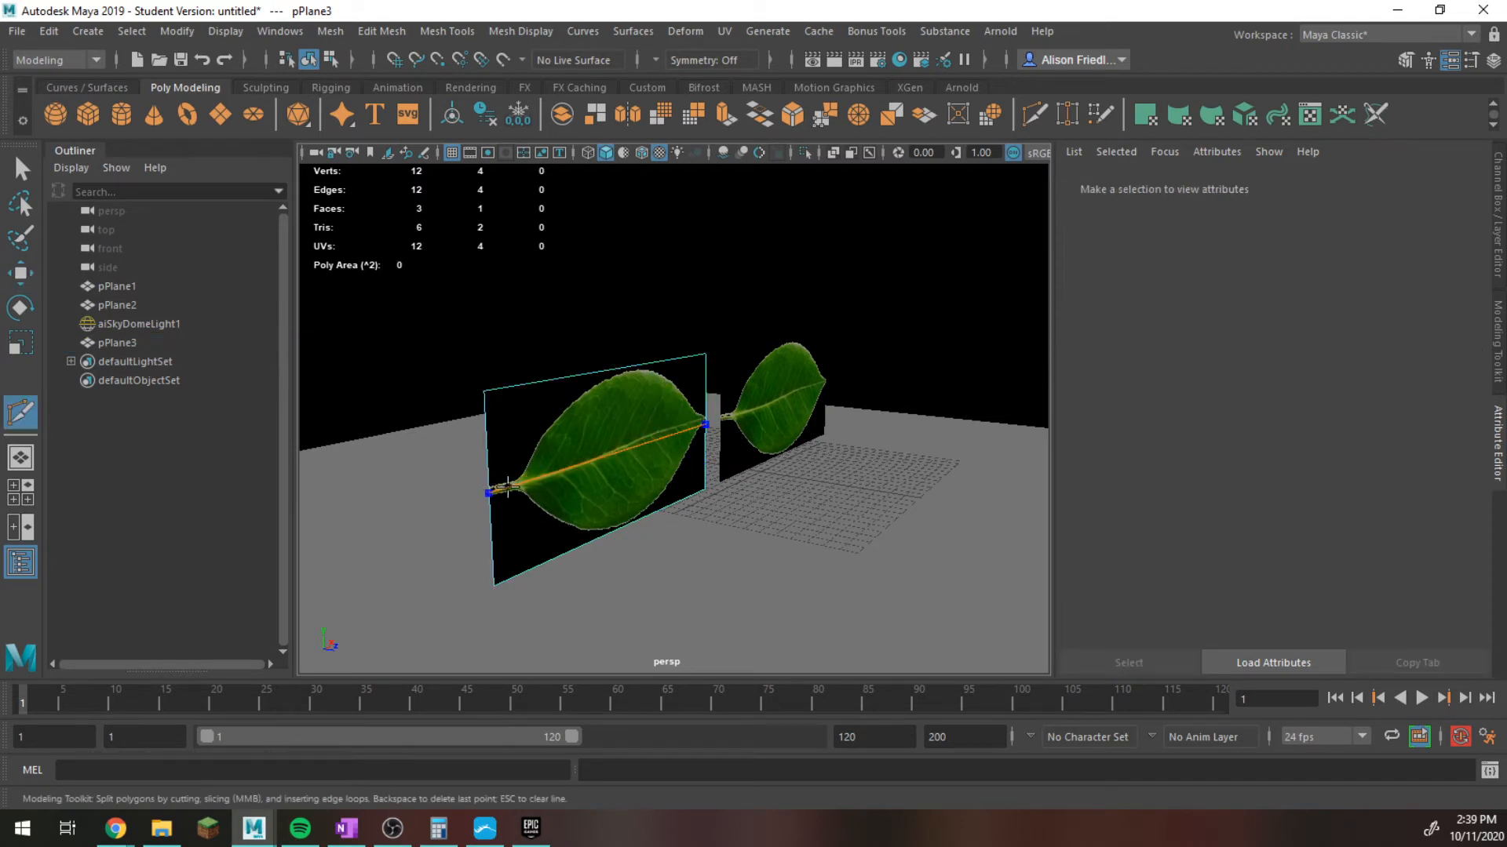
pyautogui.keyDown('ctrl'); pyautogui.click(497, 489); pyautogui.keyUp('ctrl')
pyautogui.keyDown('ctrl'); pyautogui.click(605, 456); pyautogui.keyUp('ctrl')
pyautogui.keyDown('ctrl'); pyautogui.click(663, 434); pyautogui.keyUp('ctrl')
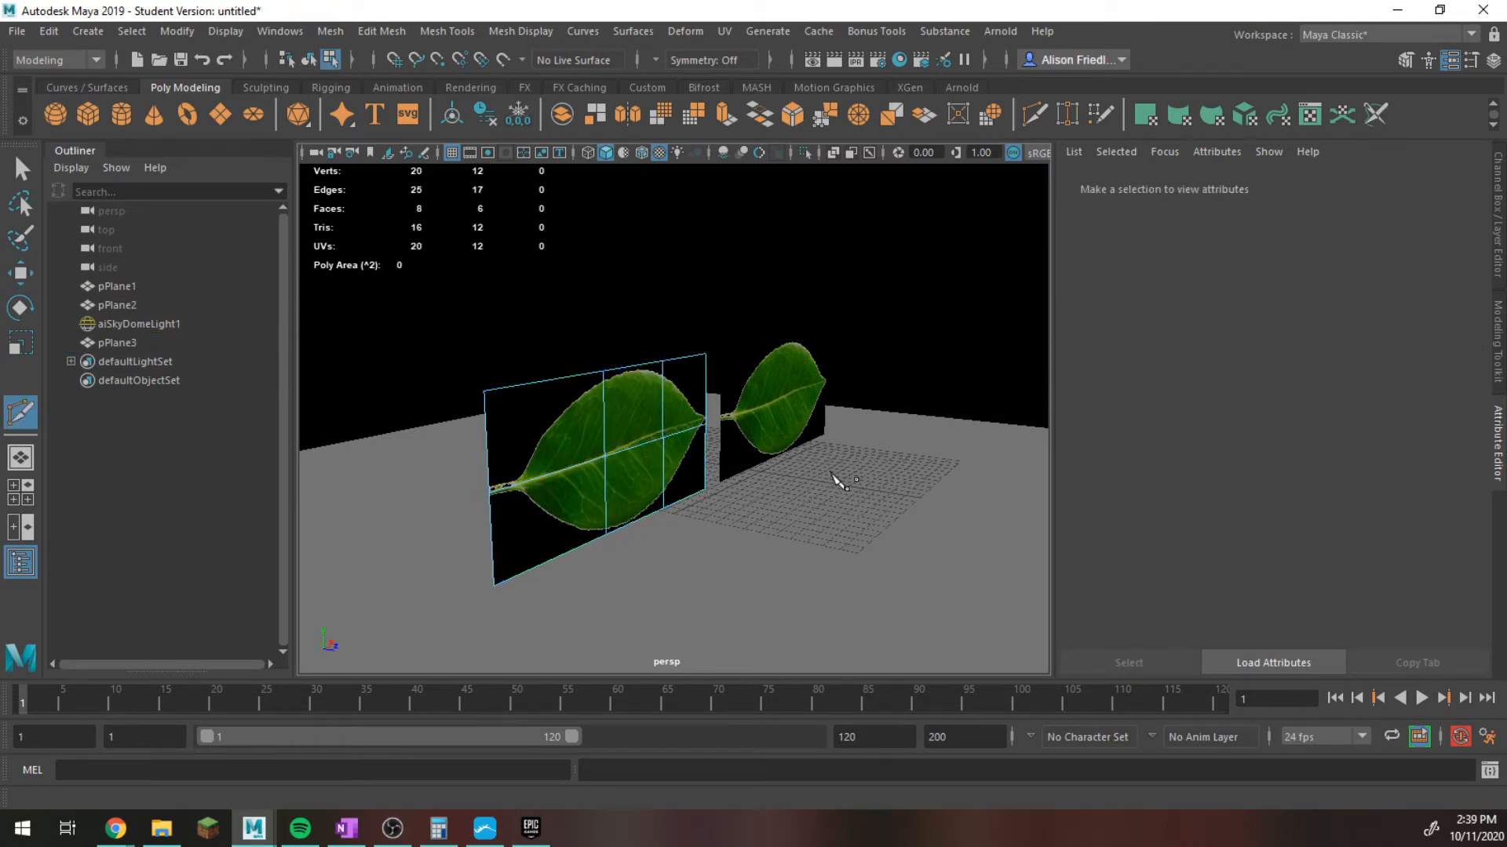
pyautogui.press('q')
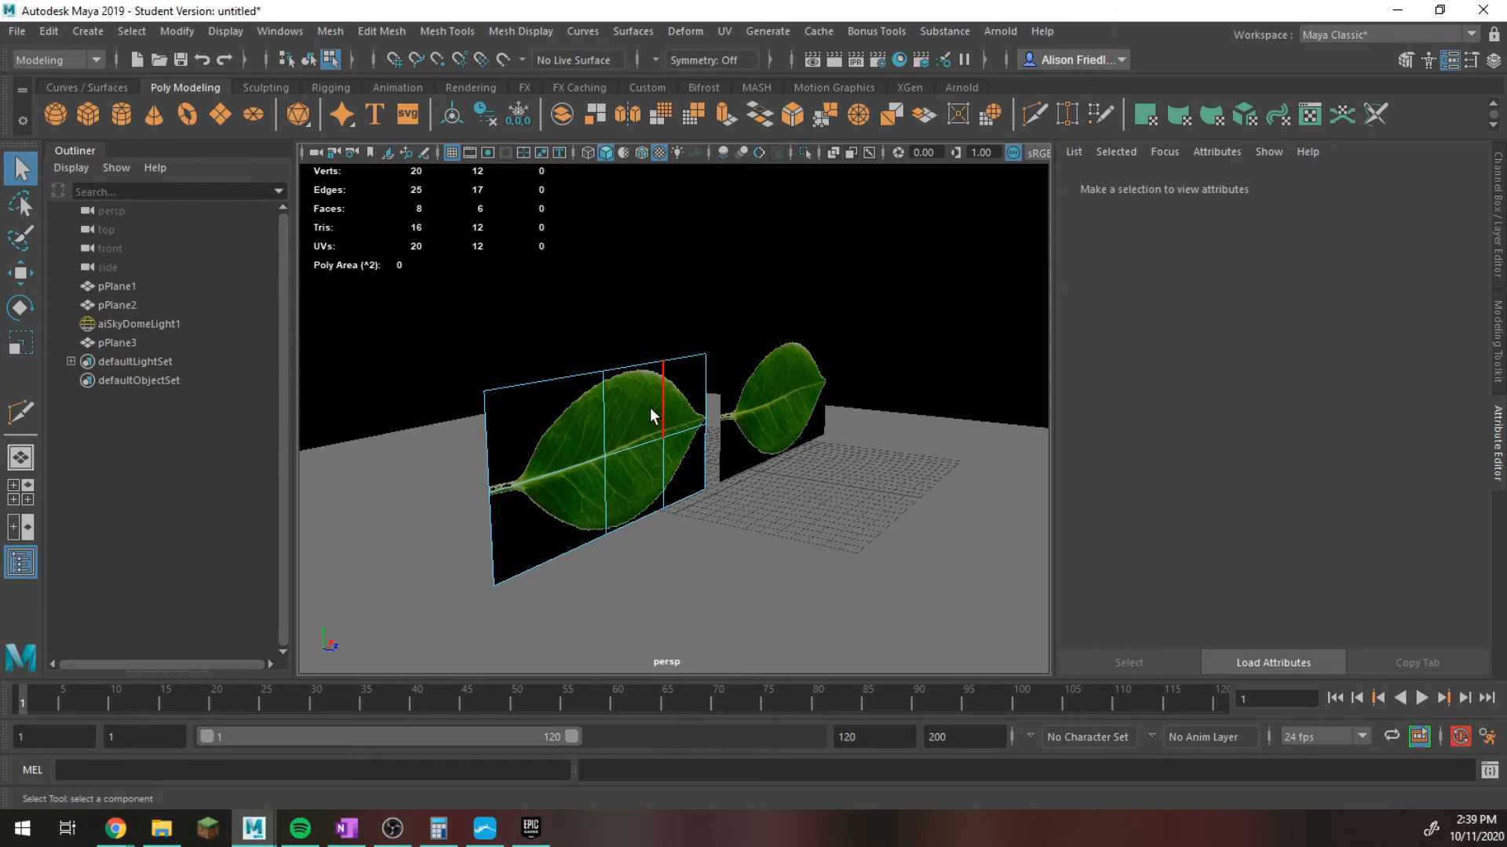
# Add two more lengthwise edge loops to the duplicated leaf plane, one above and one below the midrib.
pyautogui.scroll(3, 653, 411)
pyautogui.scroll(-2, 653, 413)
pyautogui.moveTo(640, 310)
pyautogui.mouseDown(button='right')
pyautogui.moveTo(644, 276)
pyautogui.moveTo(640, 308)
pyautogui.mouseUp(button='right')
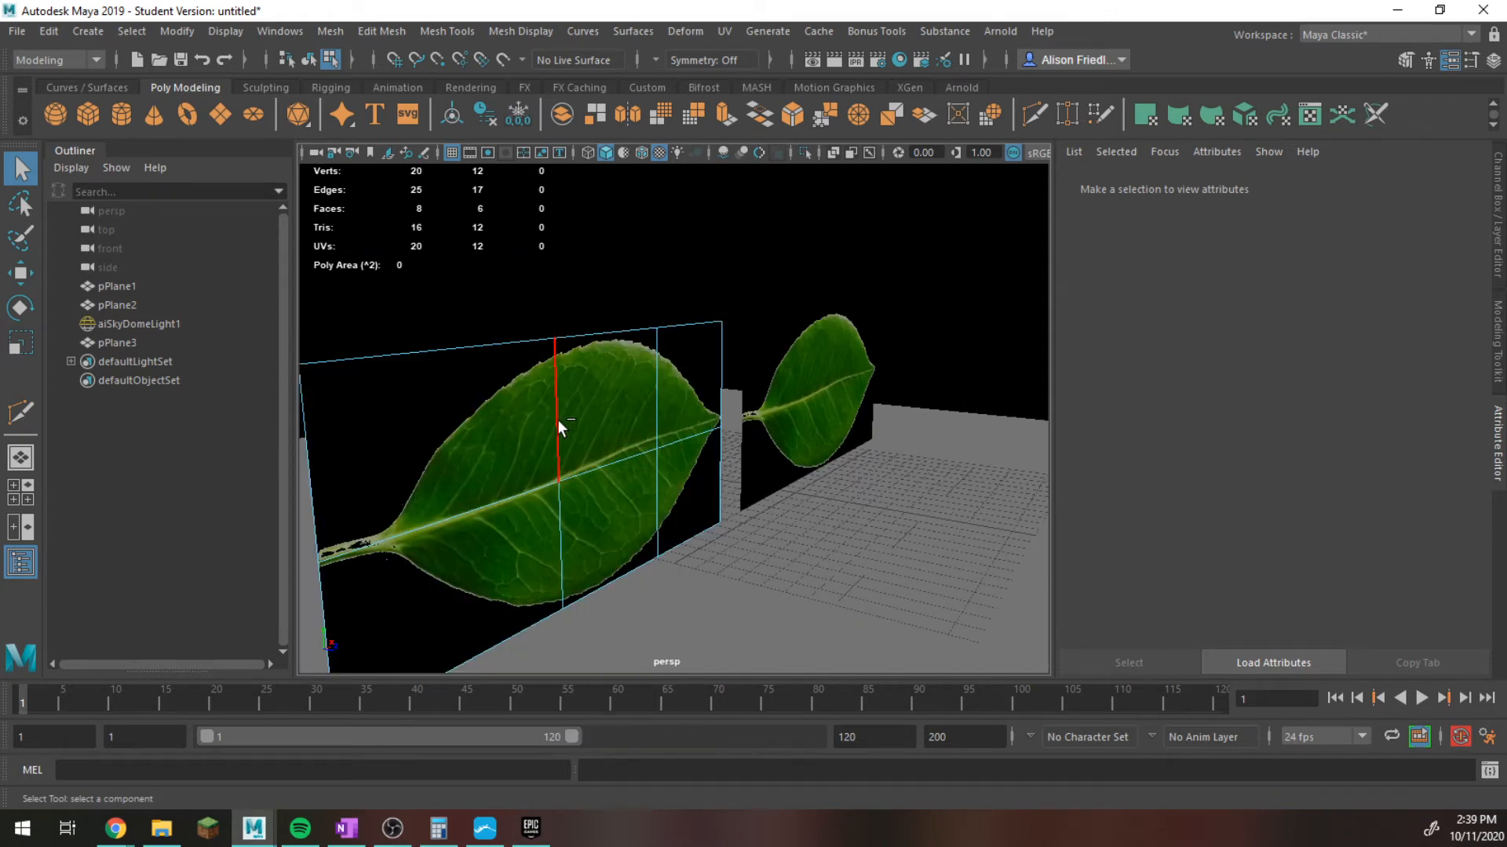
pyautogui.press('y')
pyautogui.keyDown('ctrl'); pyautogui.click(558, 417); pyautogui.keyUp('ctrl')
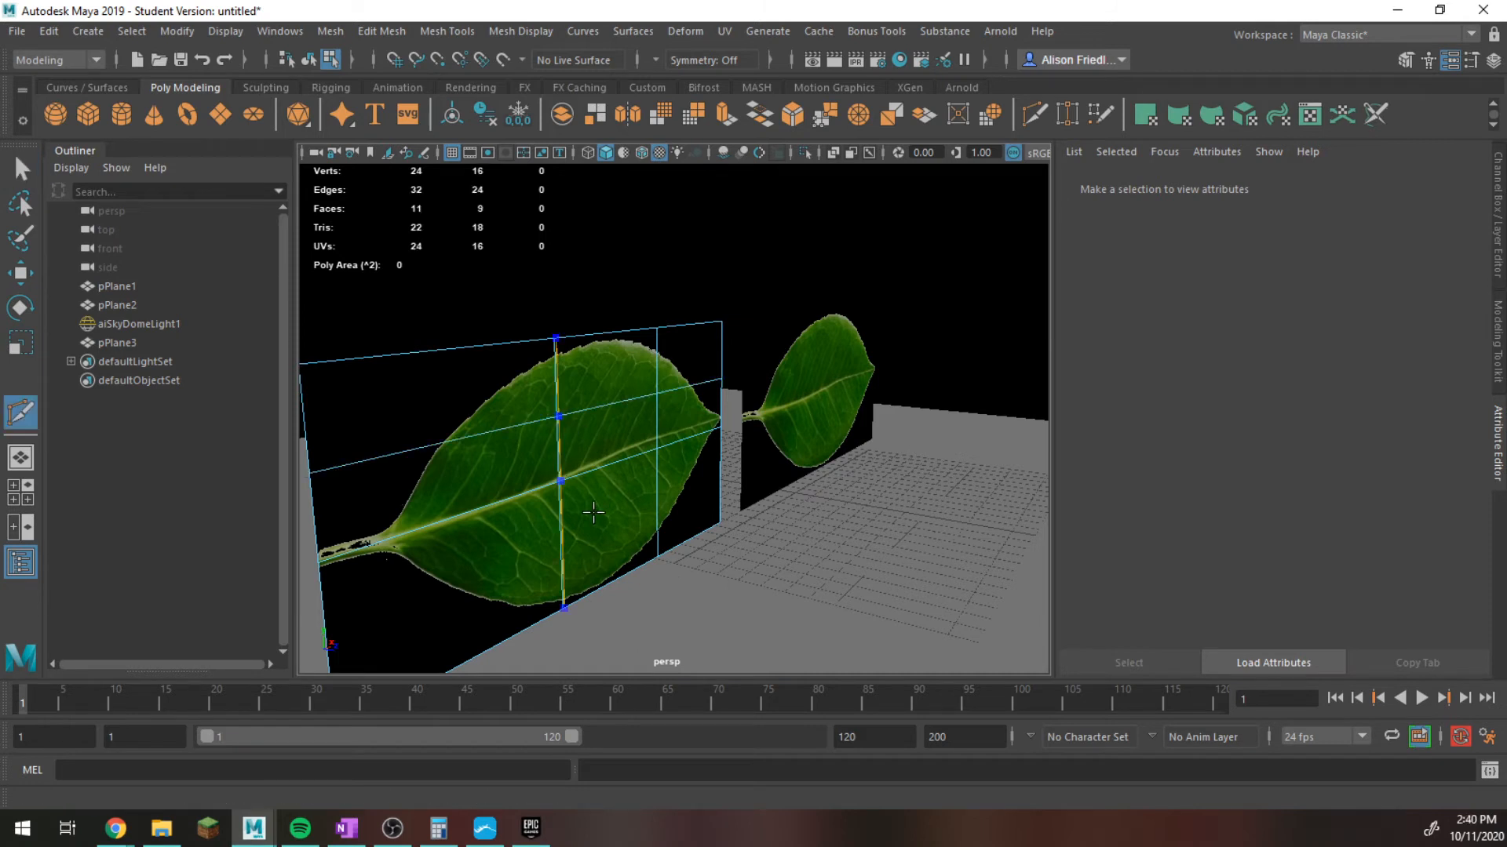
pyautogui.keyDown('ctrl'); pyautogui.click(582, 411); pyautogui.keyUp('ctrl')
pyautogui.press('q')
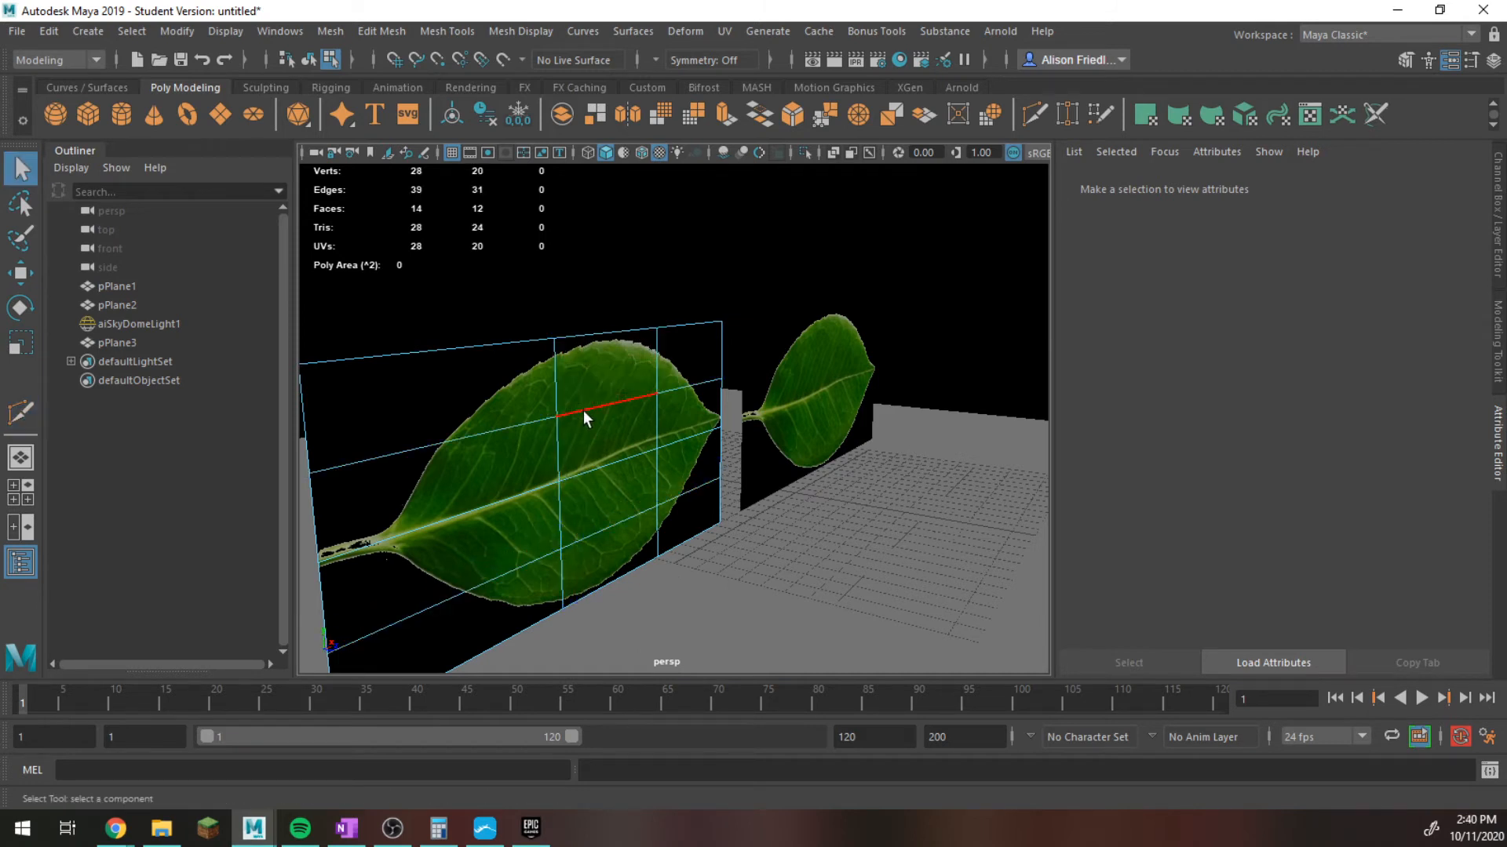
# Select the midrib edge loop of the duplicated leaf plane and move it perpendicular to the plane to crease the leaf.
pyautogui.moveTo(584, 412); pyautogui.dragTo(586, 281, button='right')
pyautogui.click(656, 482)
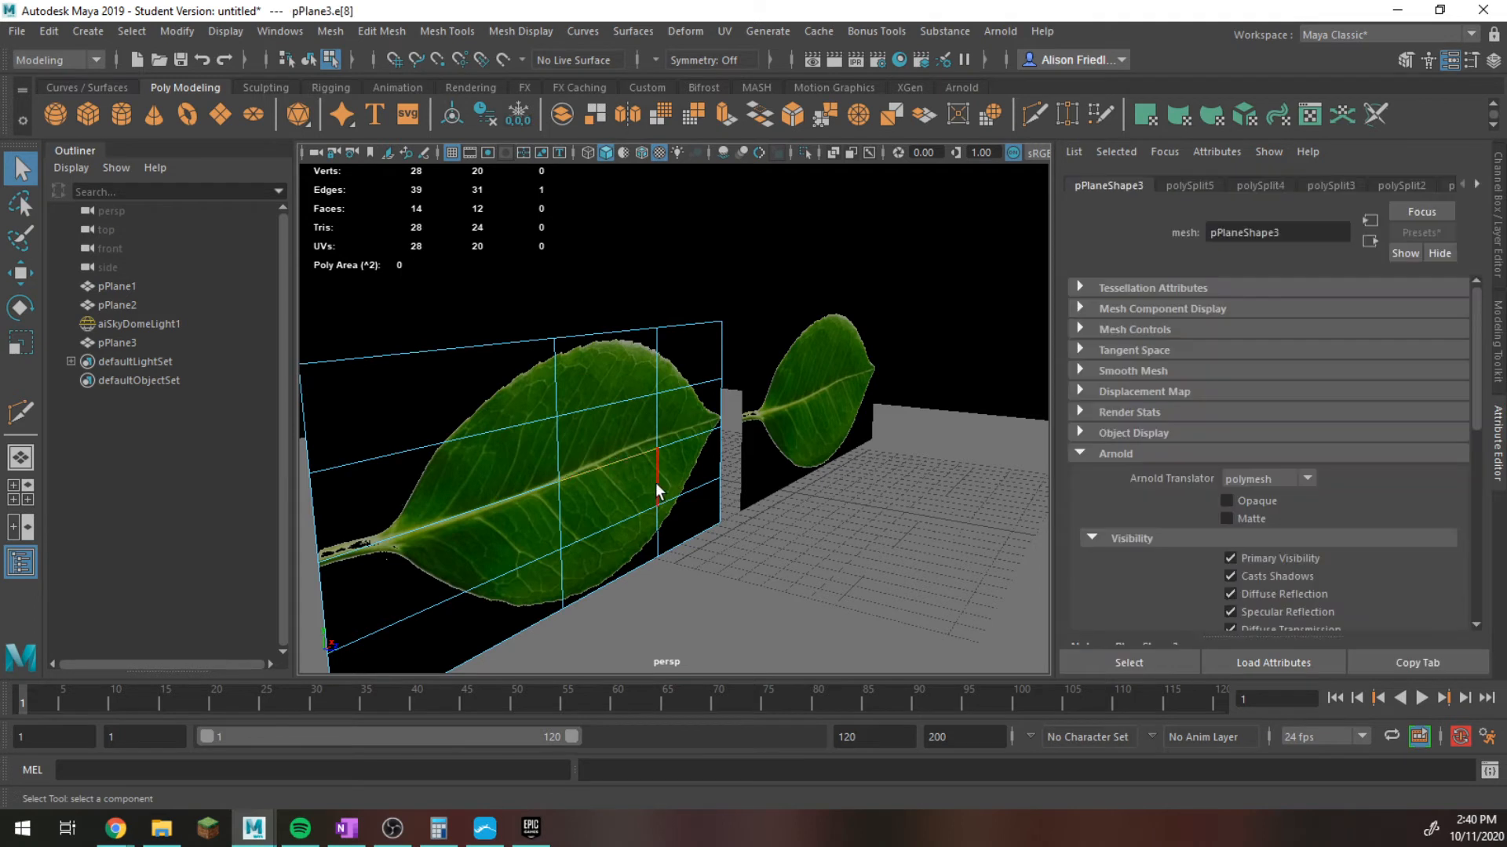
pyautogui.press('w')
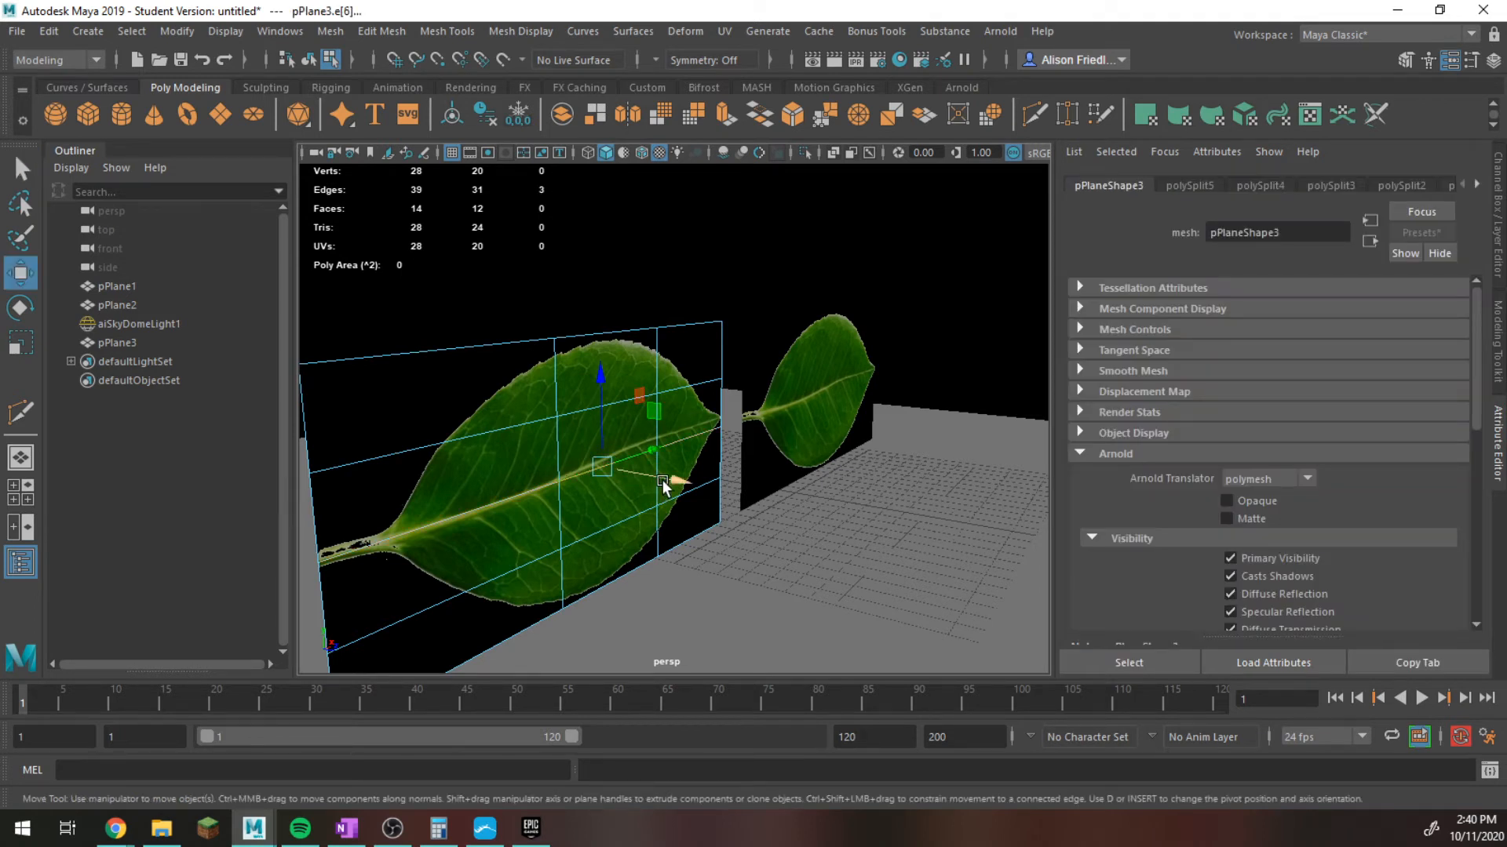
pyautogui.moveTo(664, 478); pyautogui.dragTo(643, 485)
pyautogui.press('w')
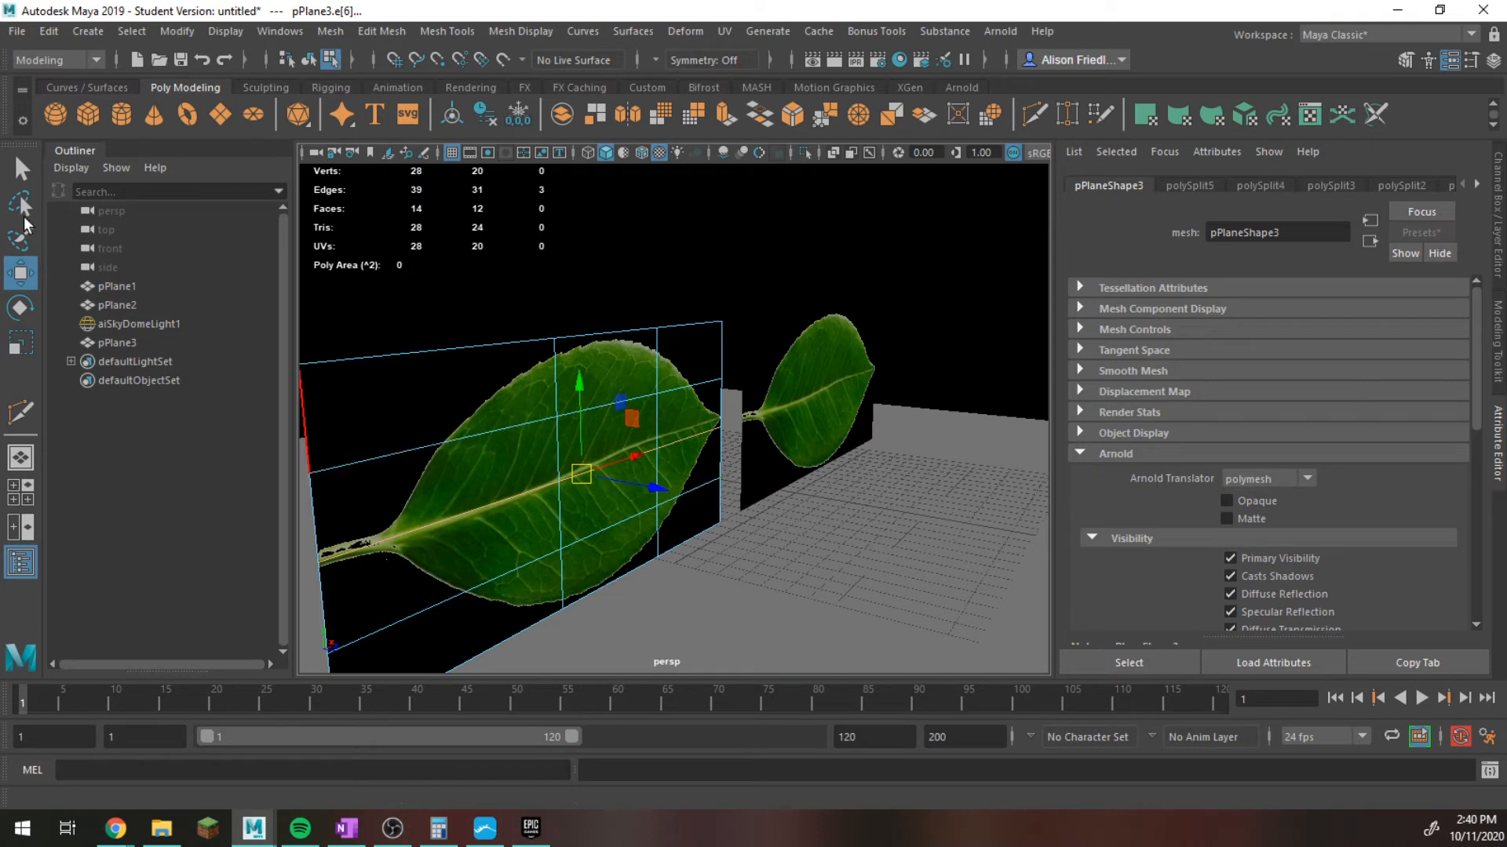
pyautogui.click(22, 181)
pyautogui.press('w')
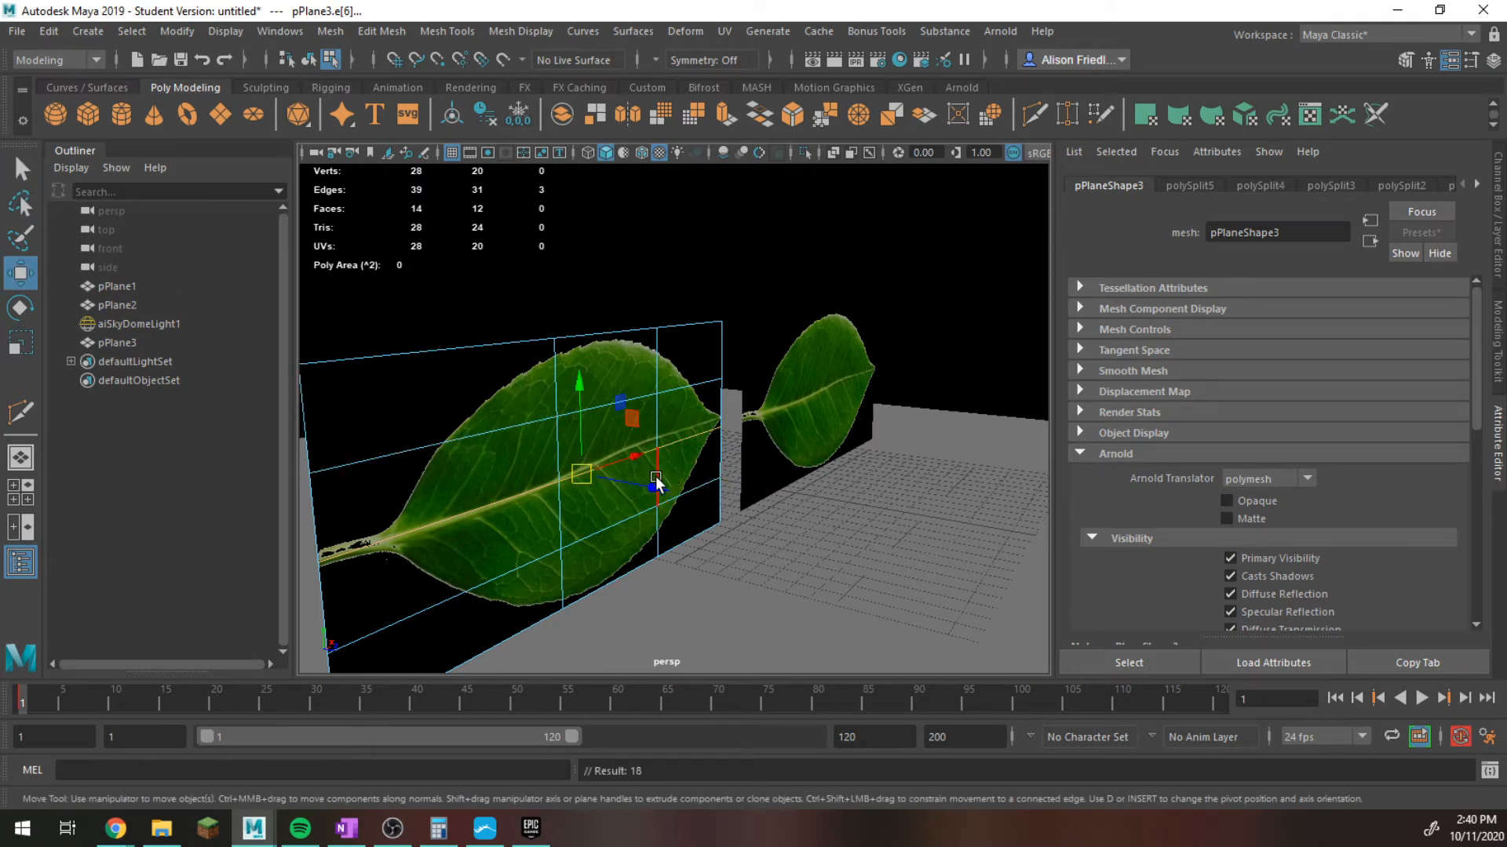
pyautogui.moveTo(656, 478); pyautogui.dragTo(630, 484)
pyautogui.keyDown('alt'); pyautogui.moveTo(729, 415); pyautogui.dragTo(758, 421); pyautogui.keyUp('alt')
# Select the upper and lower border edges between the two crosswise loops and shift them slightly out of the plane.
pyautogui.click(679, 339)
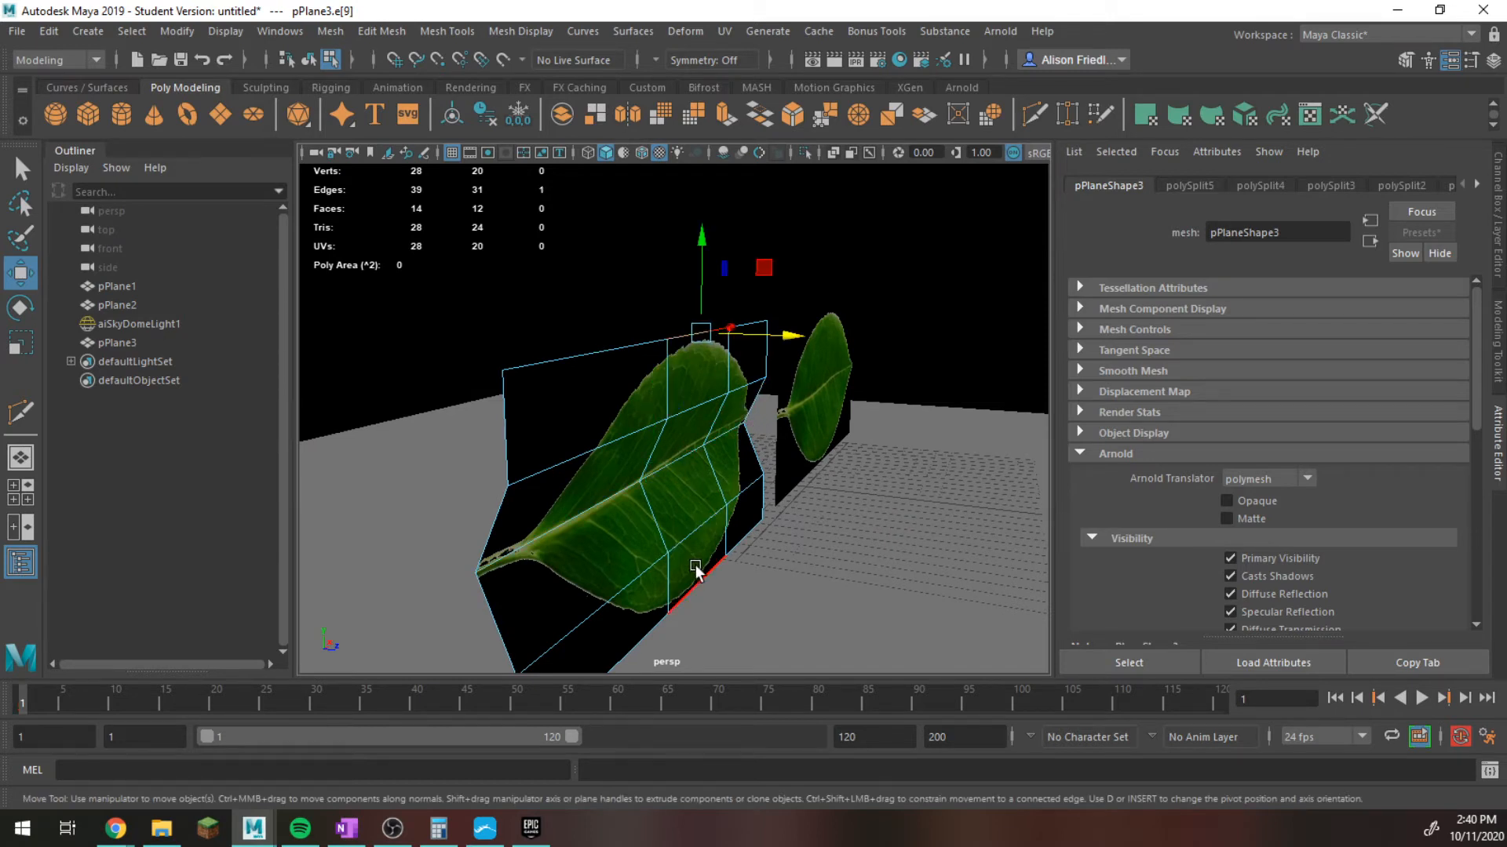
pyautogui.keyDown('shift'); pyautogui.click(762, 459); pyautogui.keyUp('shift')
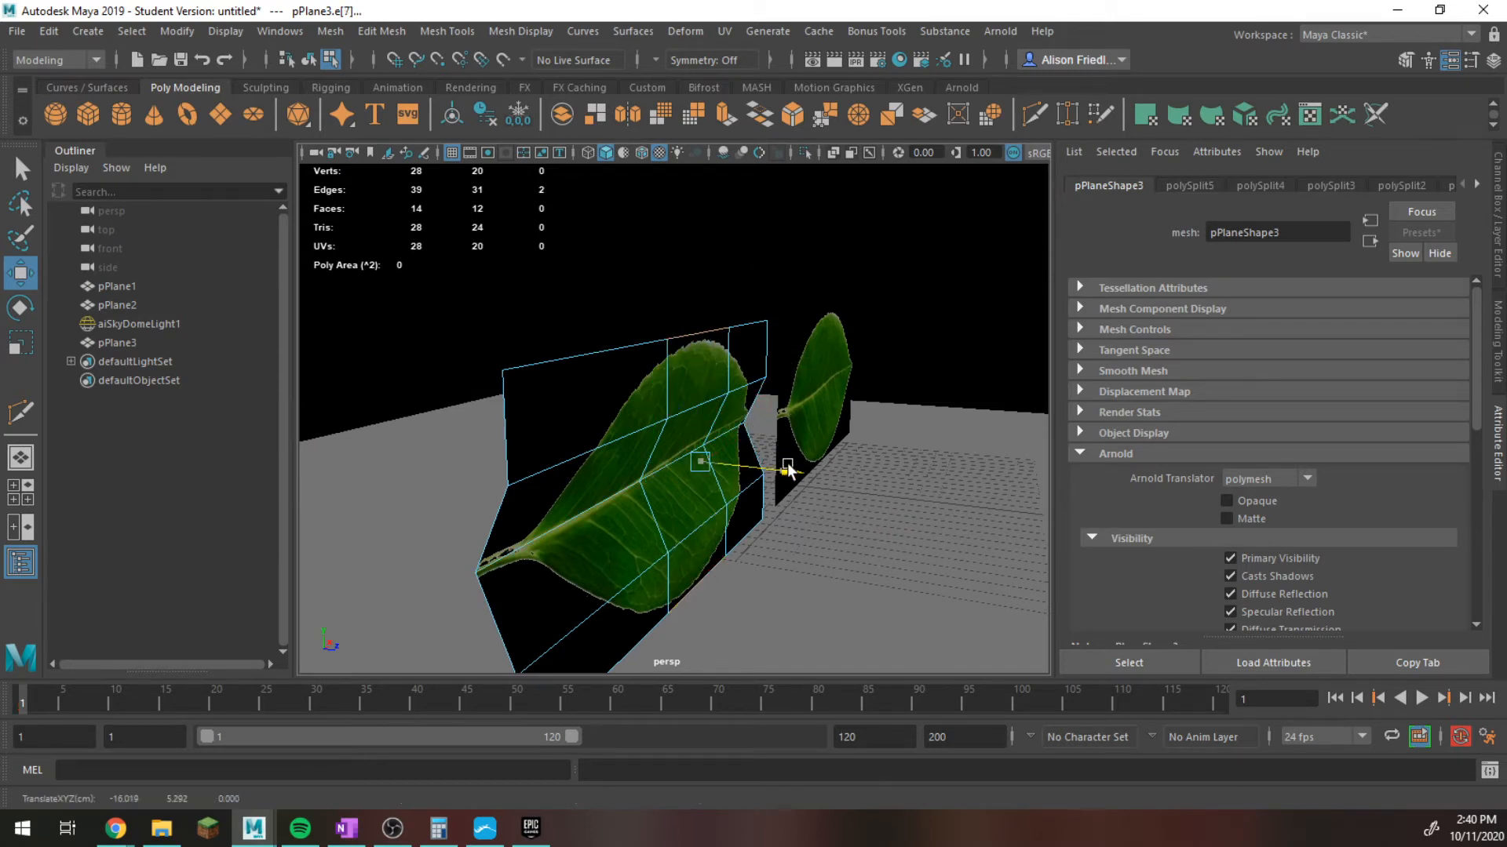
pyautogui.press('q')
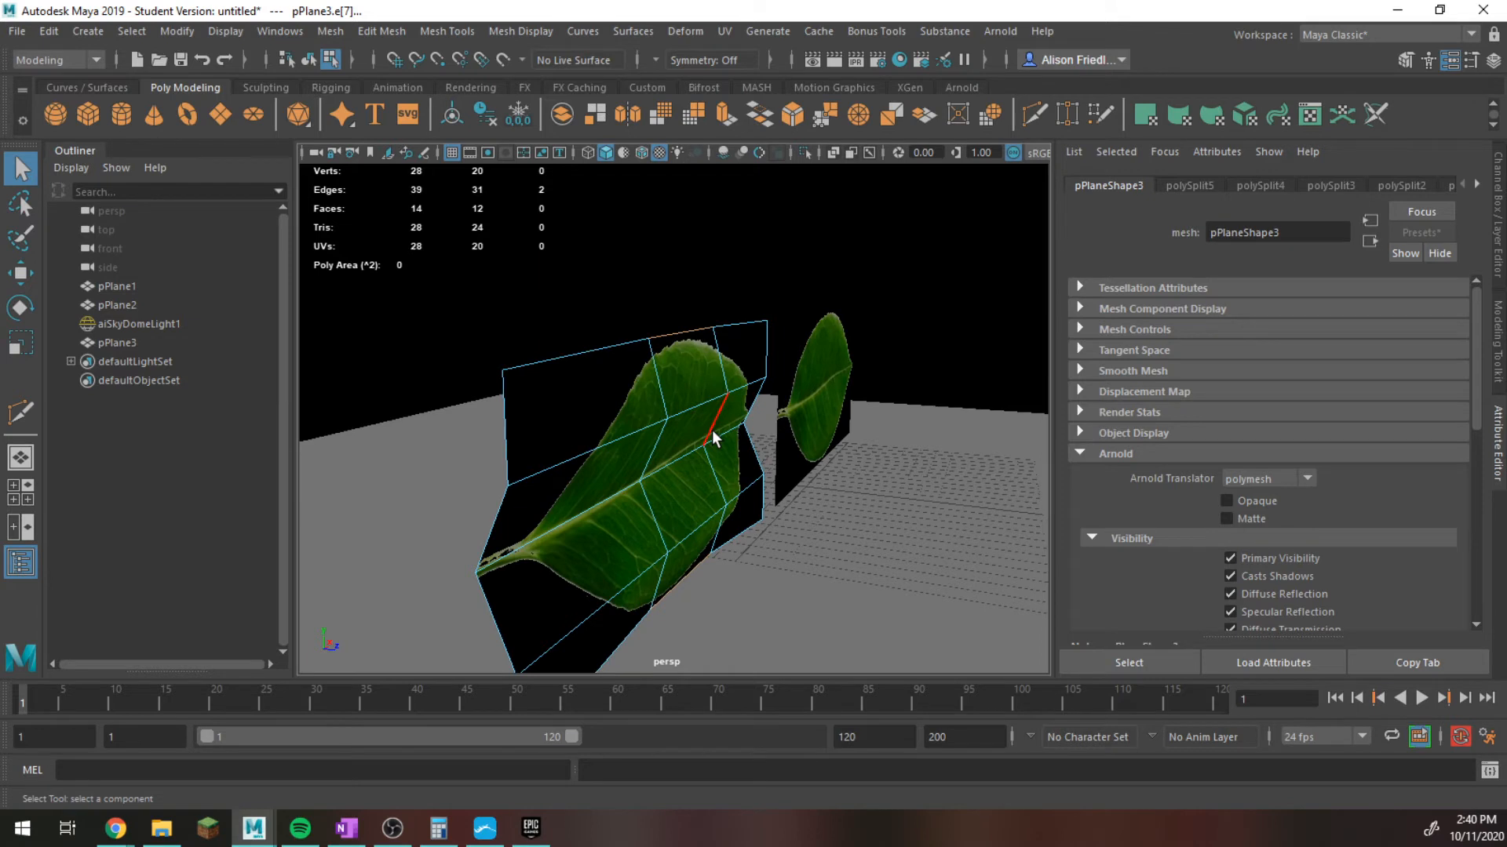
# Select both crosswise edge loops of the duplicated leaf plane and move them out of the plane to bend the leaf lengthwise.
pyautogui.doubleClick(713, 430)
pyautogui.keyDown('shift'); pyautogui.doubleClick(647, 441); pyautogui.keyUp('shift')
pyautogui.press('w')
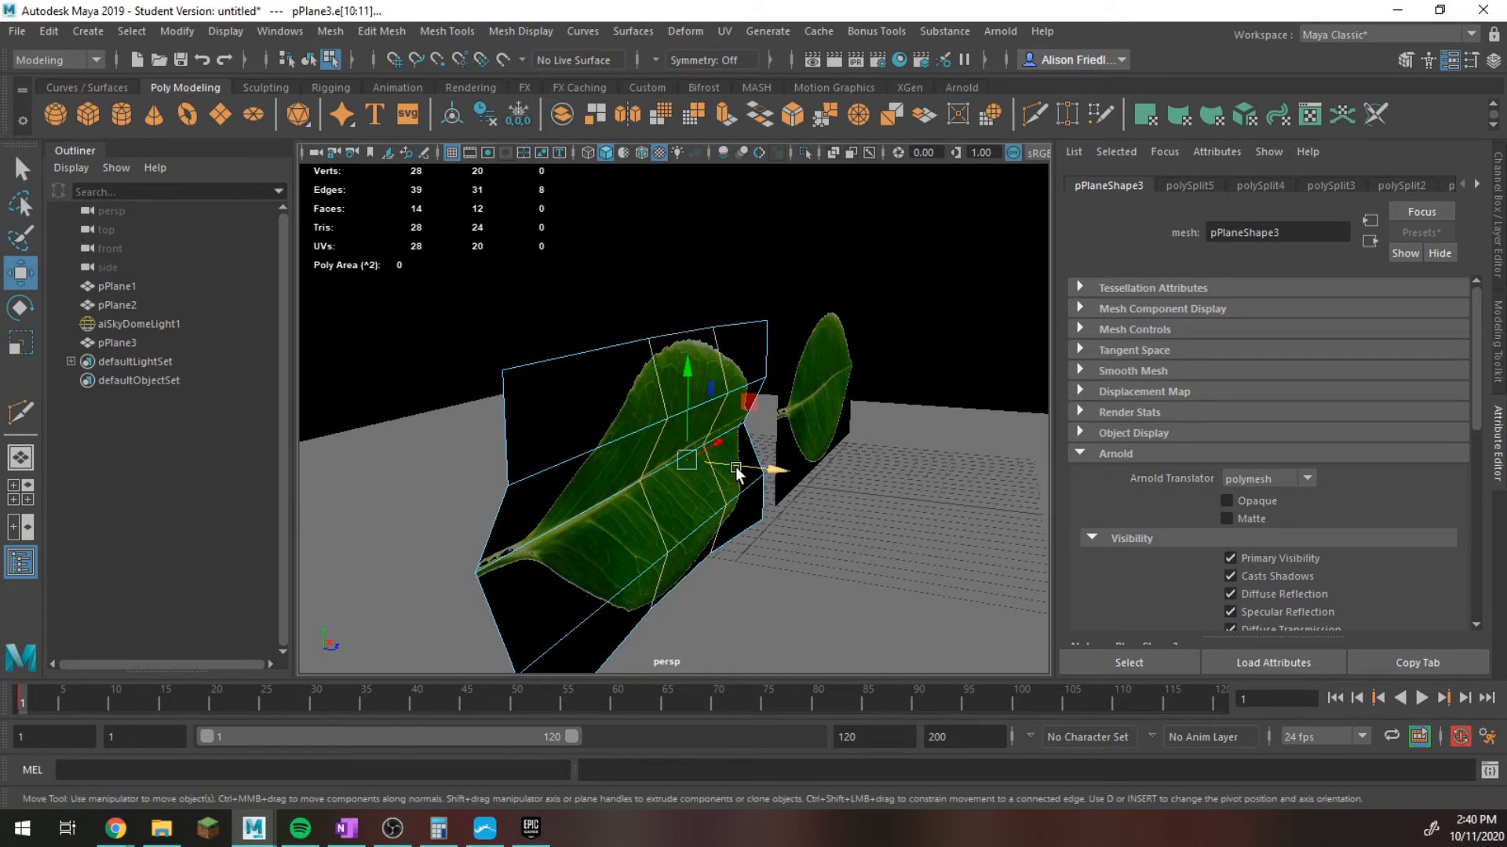
pyautogui.moveTo(737, 472); pyautogui.dragTo(756, 470, button='right')
pyautogui.rightClick(781, 472)
pyautogui.press('q')
pyautogui.press('w')
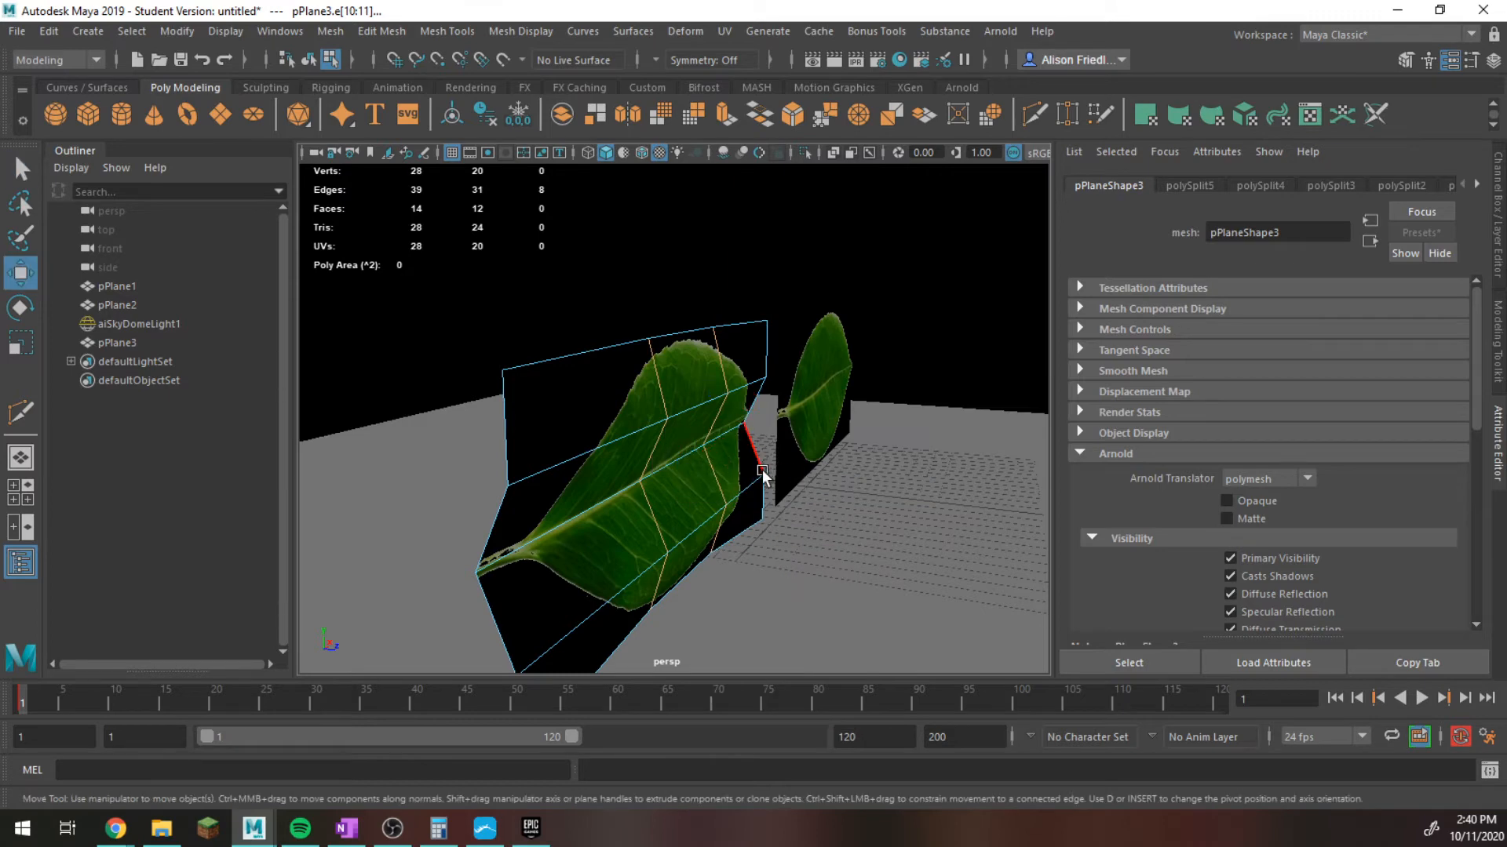
pyautogui.click(762, 473)
pyautogui.moveTo(766, 472)
pyautogui.keyDown('alt'); pyautogui.mouseDown()
pyautogui.moveTo(785, 474)
pyautogui.moveTo(710, 469)
pyautogui.moveTo(743, 451)
pyautogui.moveTo(746, 464)
pyautogui.mouseUp(); pyautogui.keyUp('alt')
# Return the bent leaf plane to object mode and turn on its smooth mesh preview.
pyautogui.moveTo(717, 308); pyautogui.dragTo(765, 292, button='right')
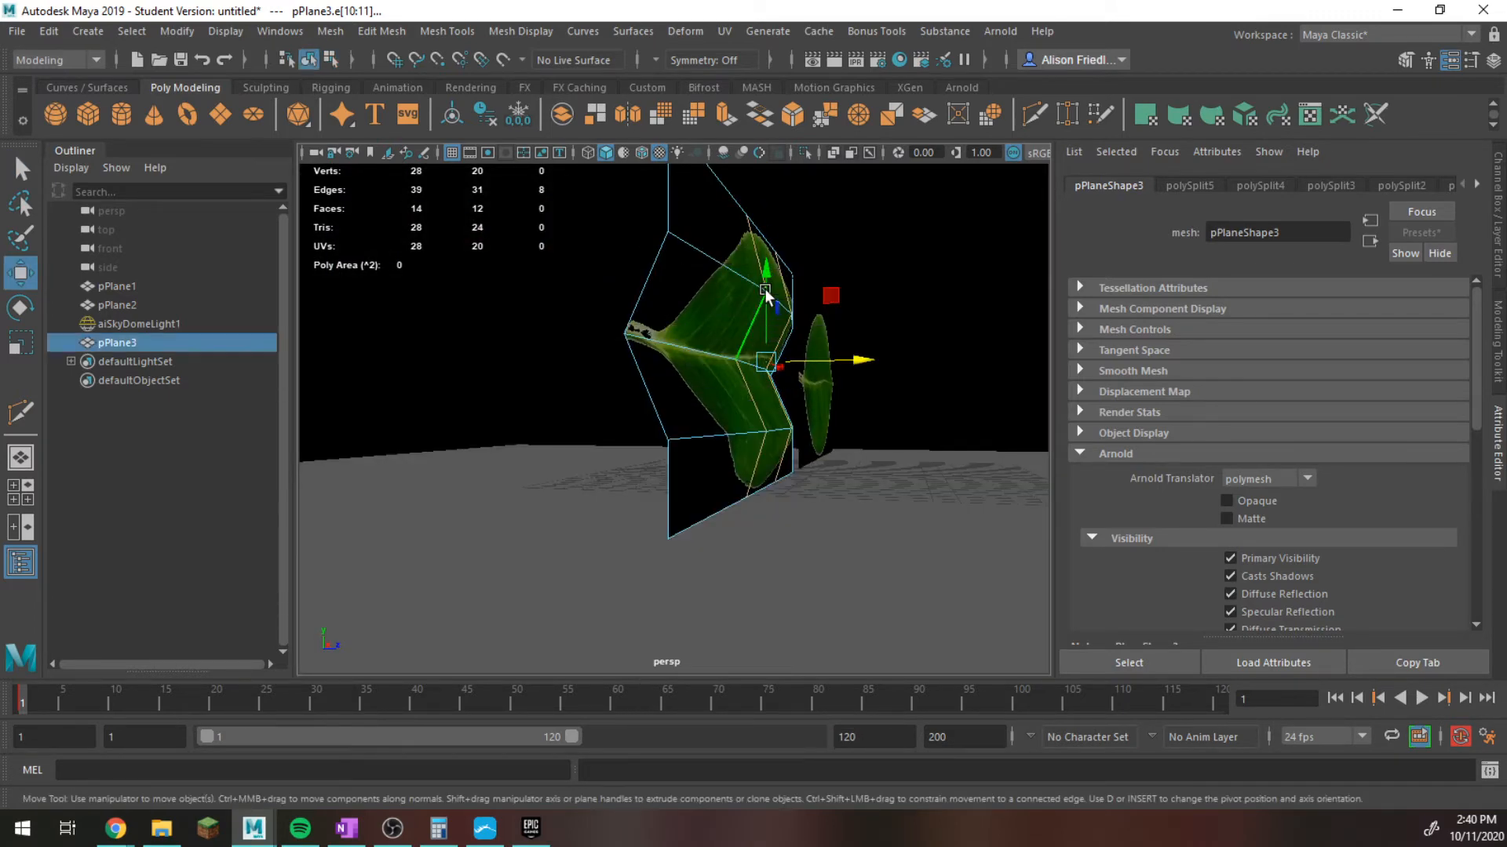
pyautogui.click(791, 309)
pyautogui.press('3')
pyautogui.click(960, 374)
pyautogui.keyDown('alt'); pyautogui.moveTo(820, 441); pyautogui.dragTo(804, 447); pyautogui.keyUp('alt')
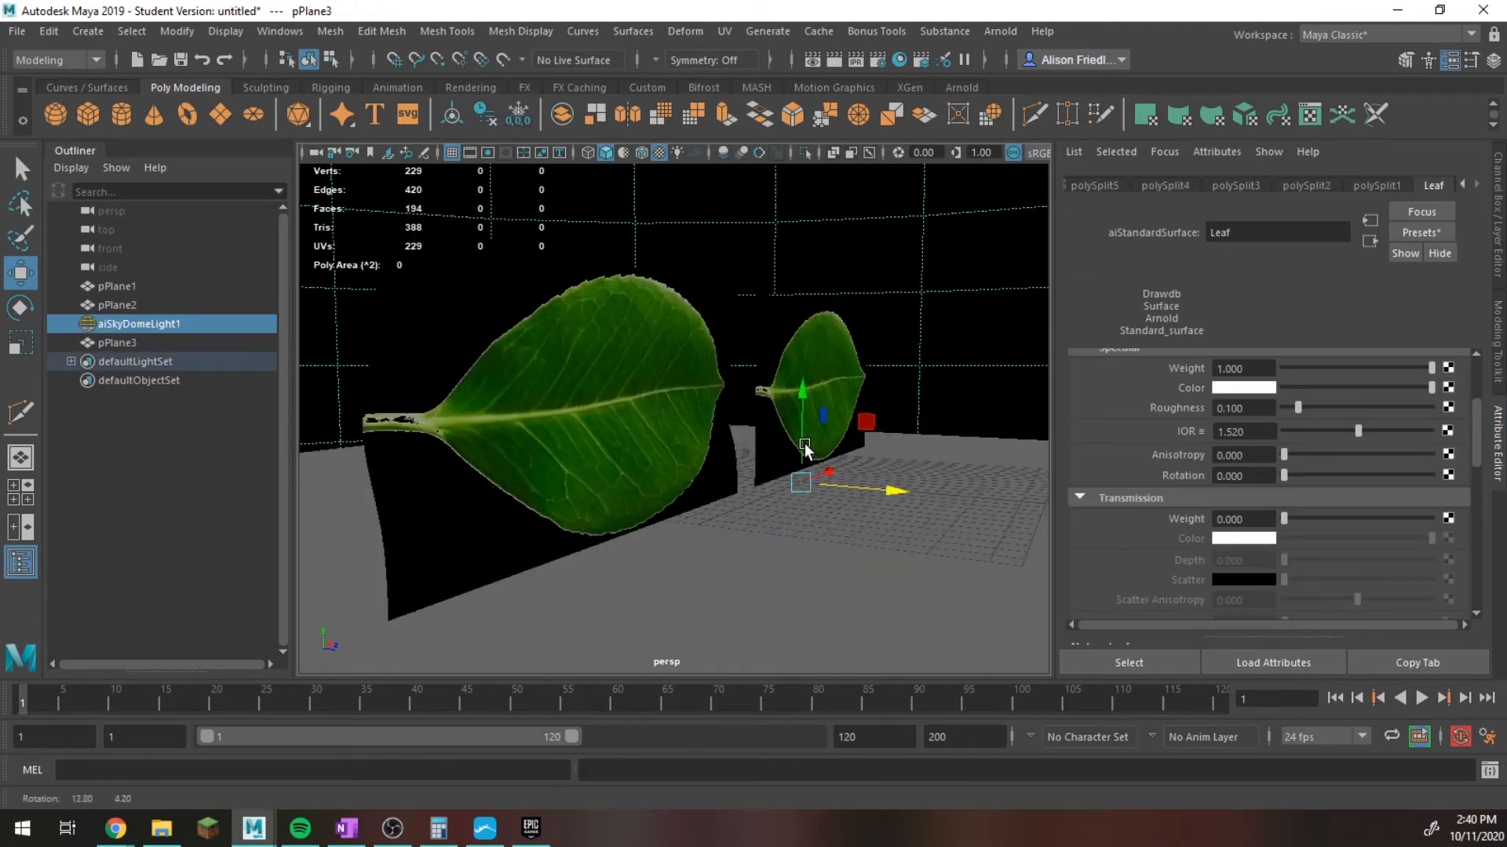
# Reopen the Arnold RenderView, render the flat and bent leaves from several angles to compare them, and close the view.
pyautogui.click(999, 31)
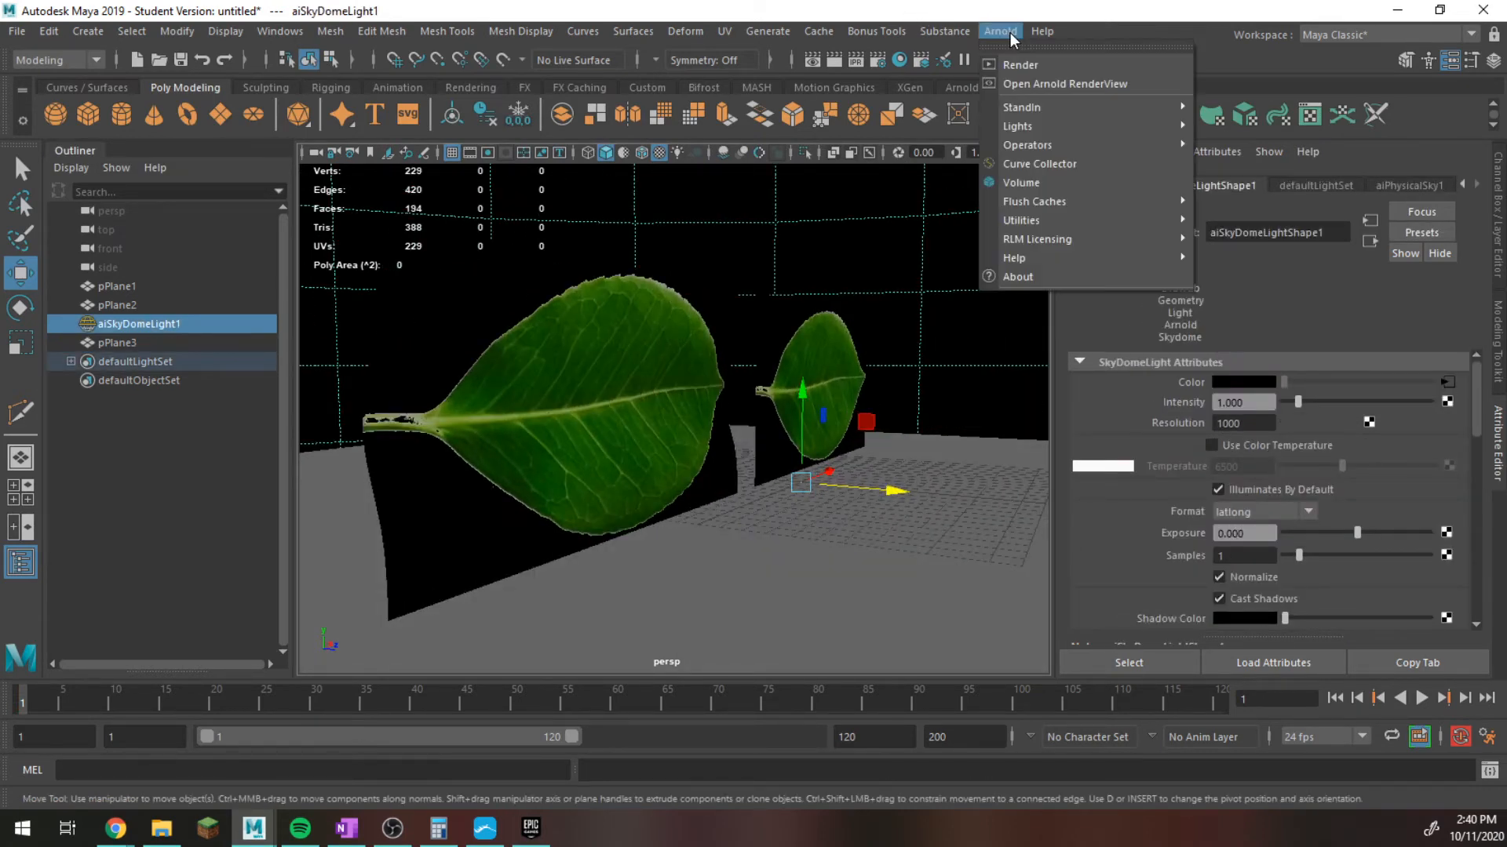
pyautogui.click(1047, 84)
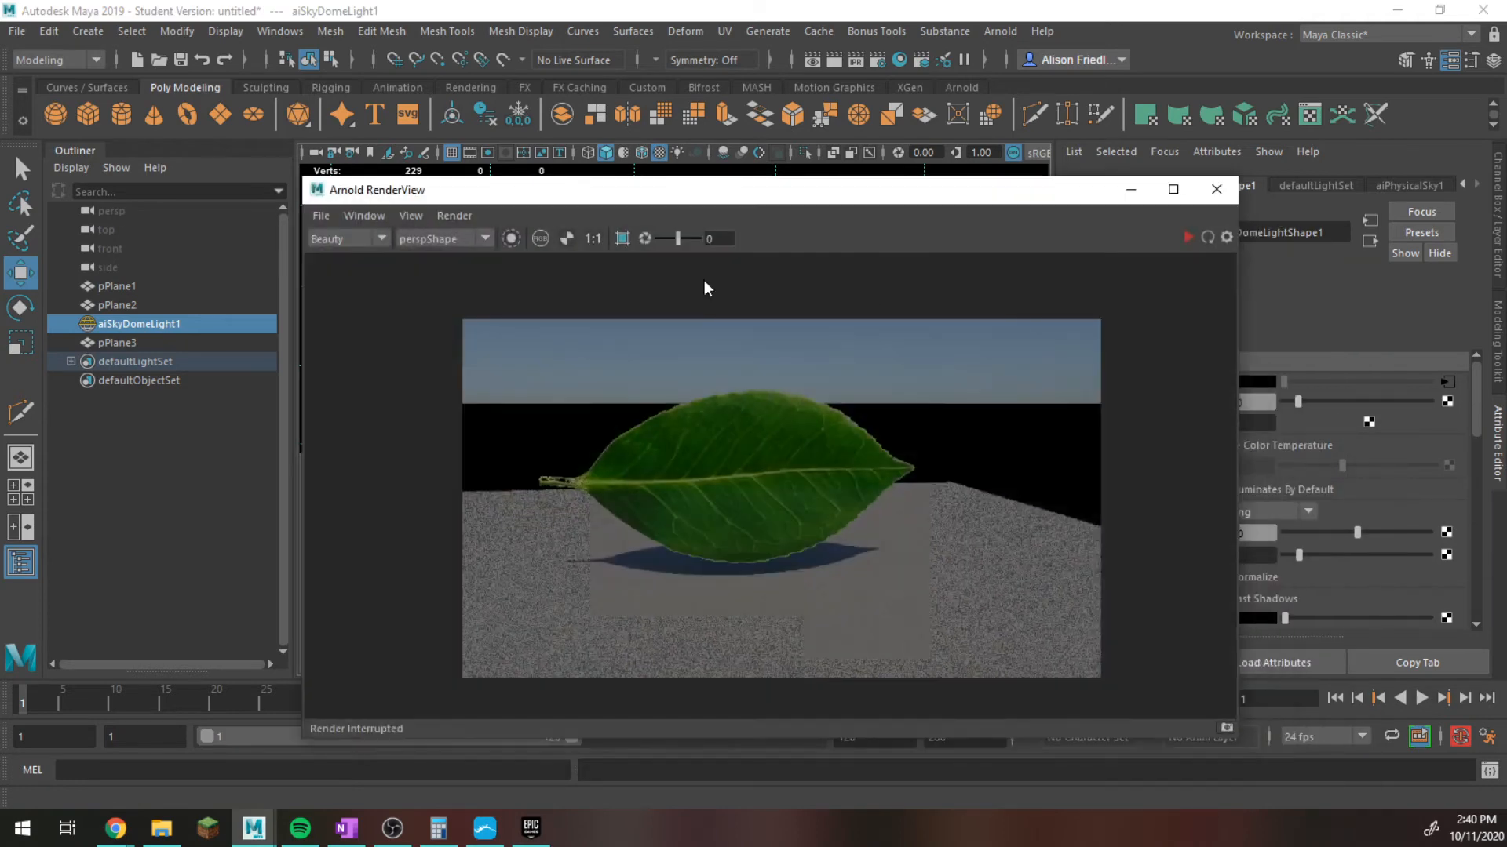
pyautogui.click(1188, 237)
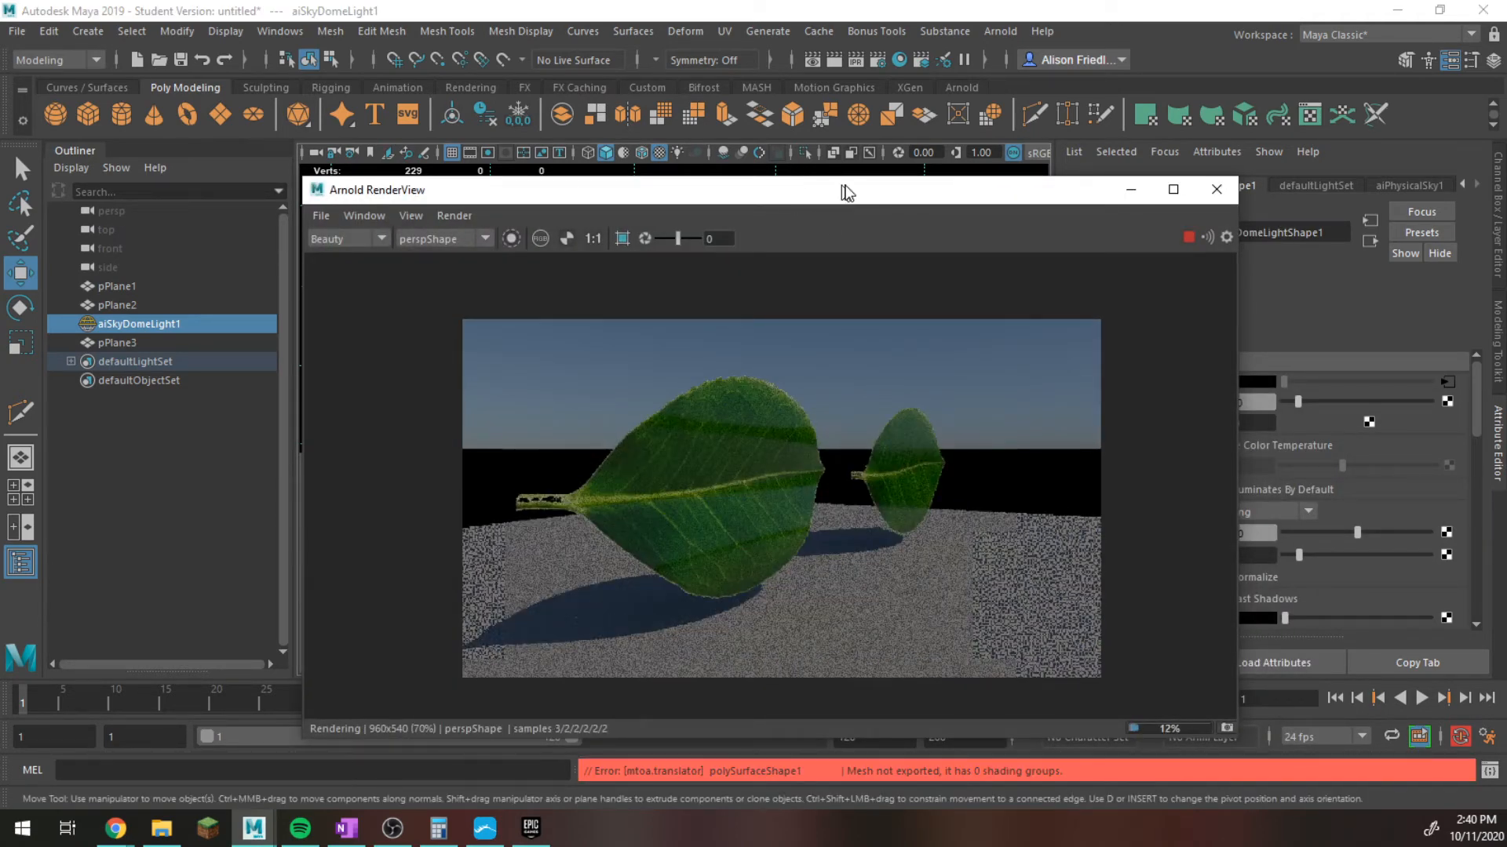
pyautogui.moveTo(847, 193); pyautogui.dragTo(610, 324)
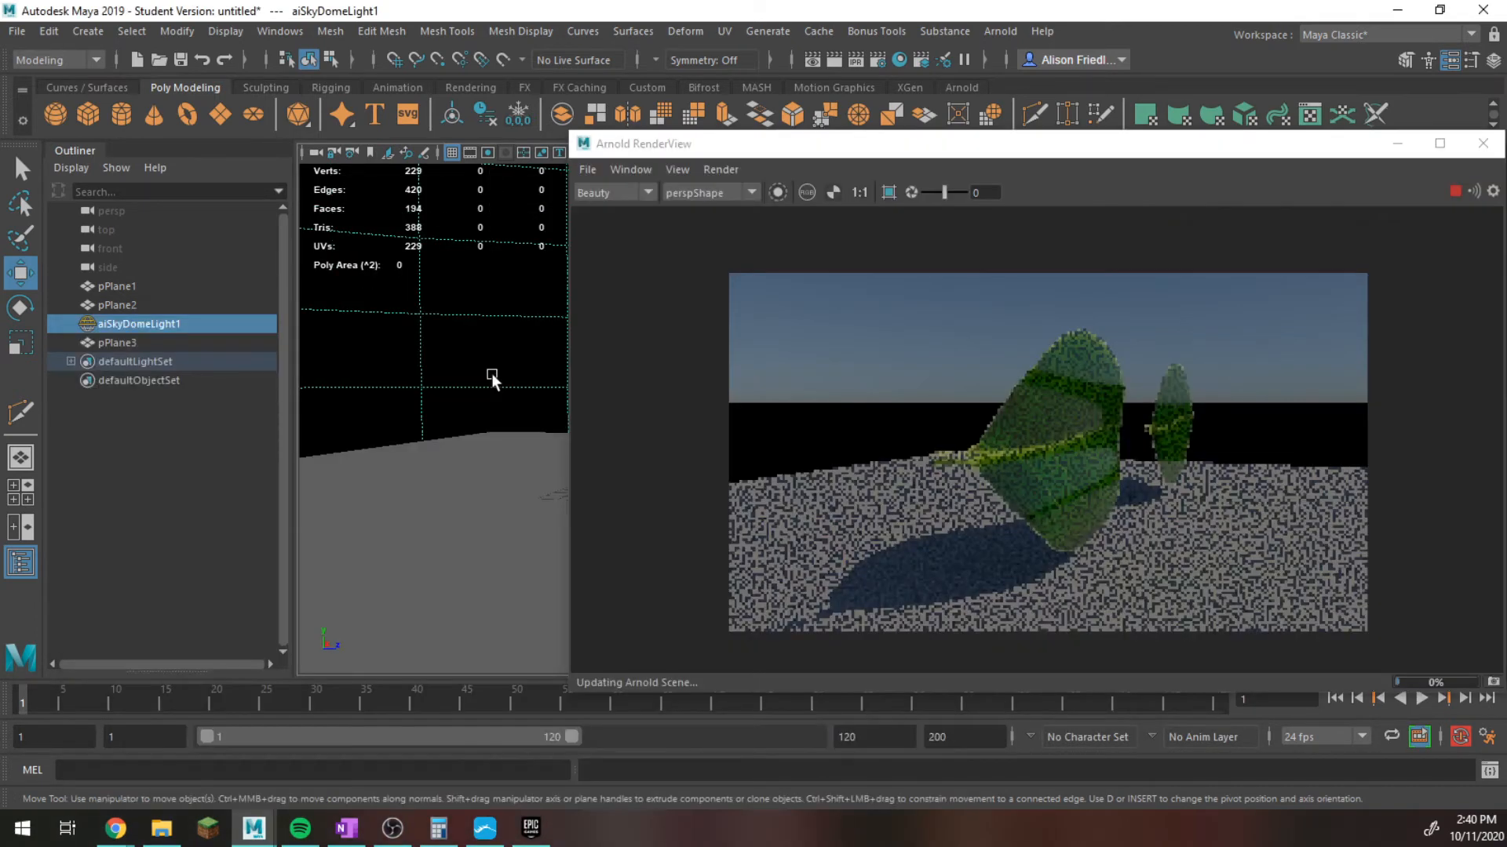
pyautogui.keyDown('alt'); pyautogui.moveTo(492, 379); pyautogui.dragTo(418, 407); pyautogui.keyUp('alt')
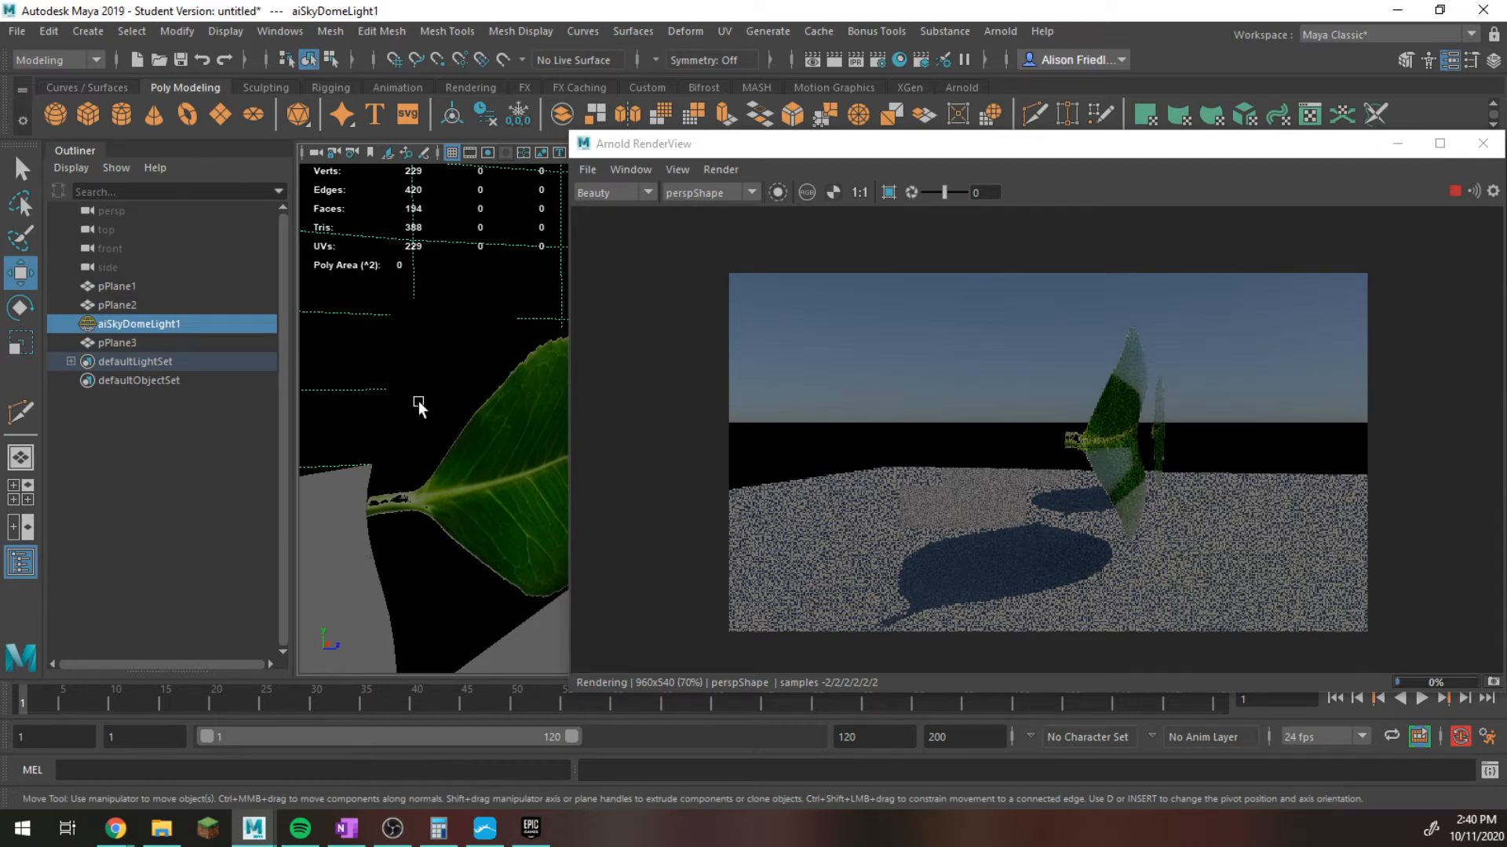
pyautogui.moveTo(1197, 149); pyautogui.dragTo(1078, 200)
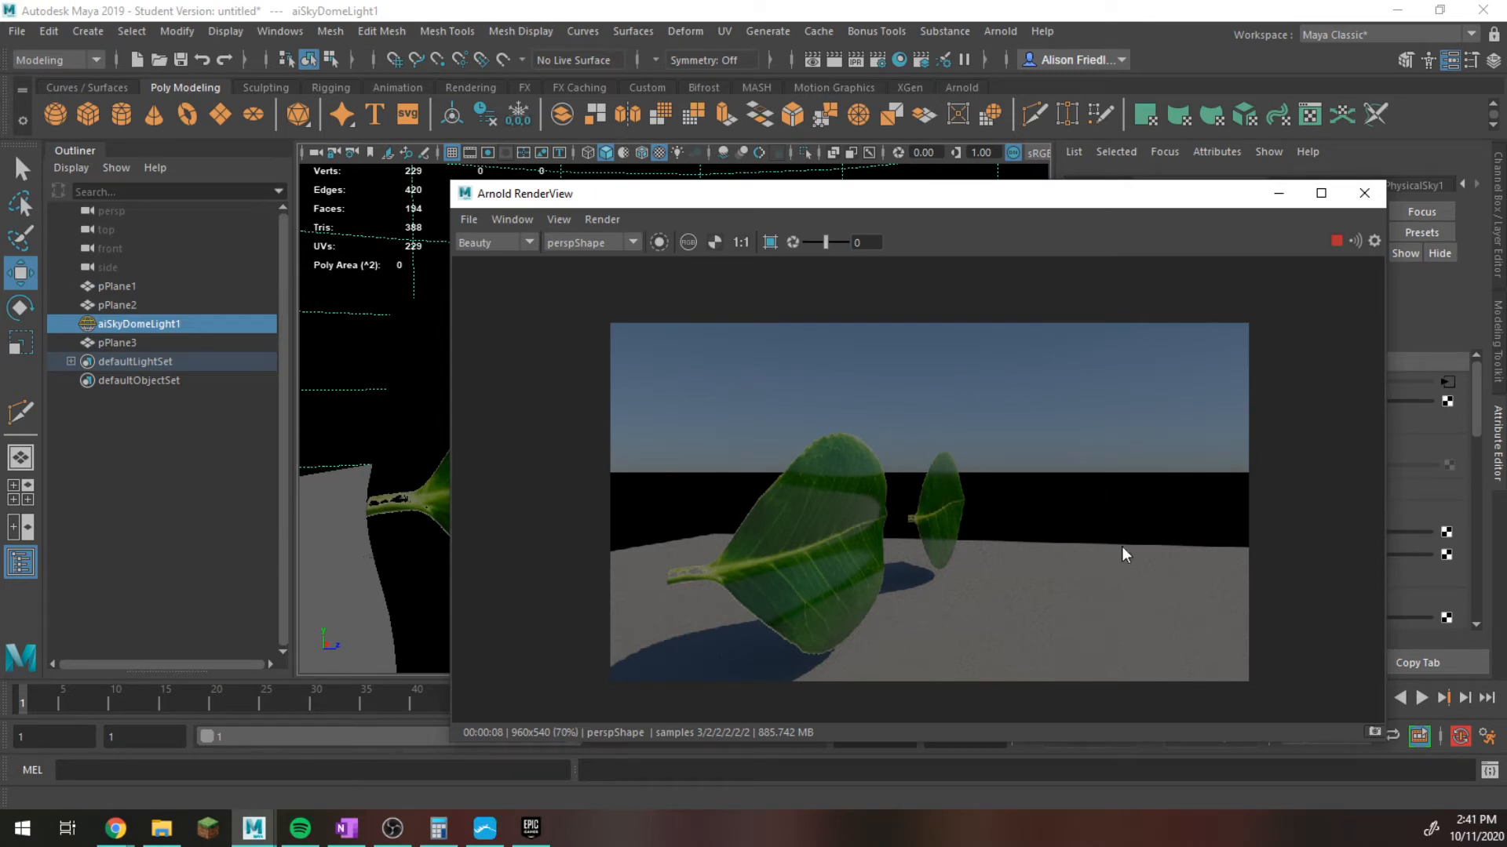
pyautogui.click(1379, 202)
# Select the flat leaf plane and examine the Leaf material's Geometry settings, including its Opacity connection.
pyautogui.keyDown('alt'); pyautogui.moveTo(760, 417); pyautogui.dragTo(679, 483); pyautogui.keyUp('alt')
pyautogui.moveTo(677, 478)
pyautogui.keyDown('alt'); pyautogui.mouseDown(button='middle')
pyautogui.moveTo(983, 442)
pyautogui.moveTo(683, 464)
pyautogui.mouseUp(button='middle'); pyautogui.keyUp('alt')
pyautogui.scroll(6, 967, 446)
pyautogui.scroll(-3, 683, 465)
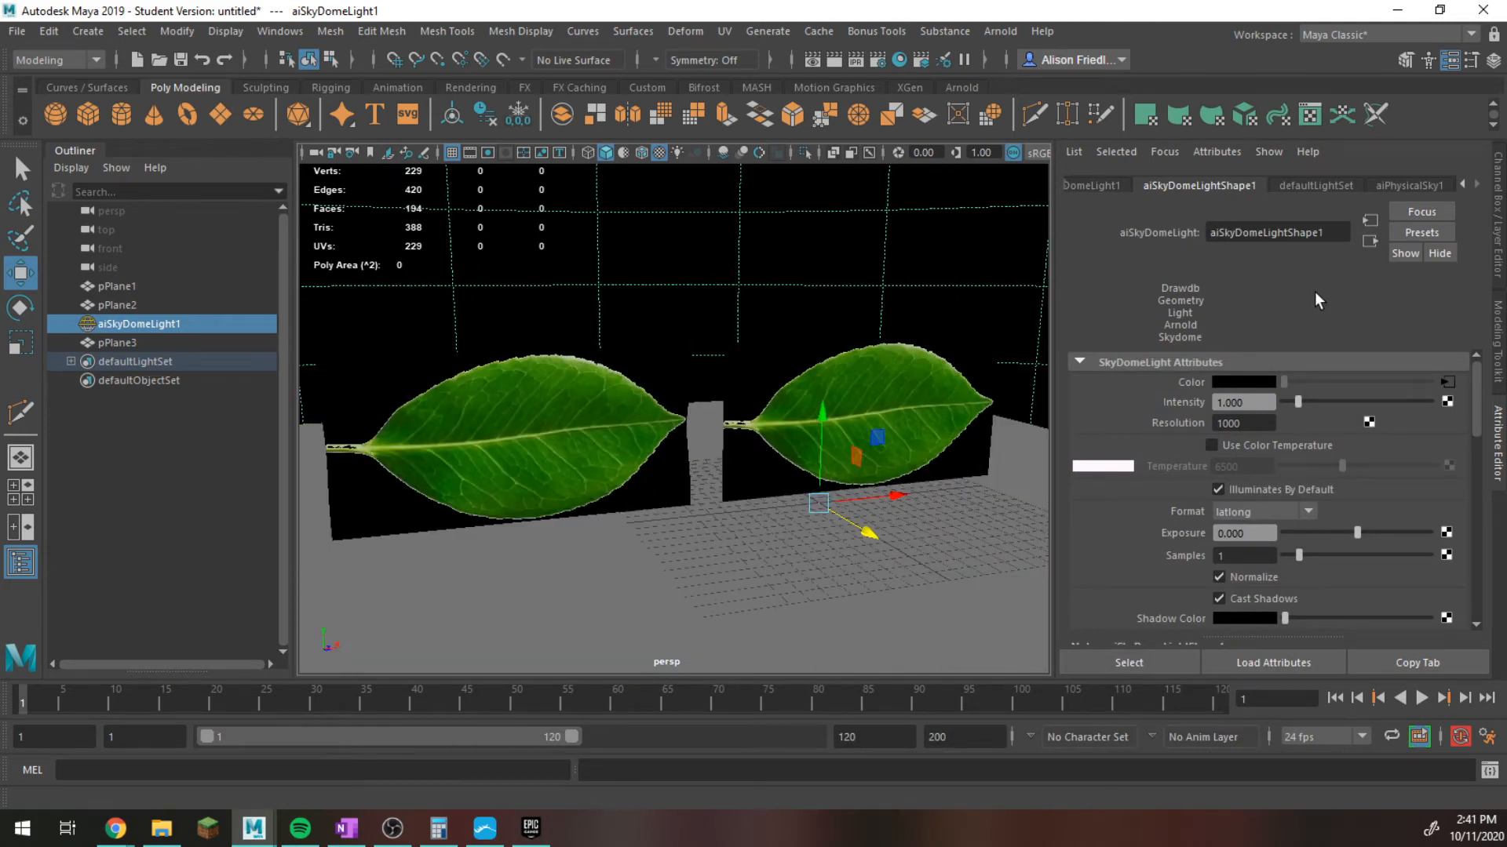
pyautogui.click(888, 417)
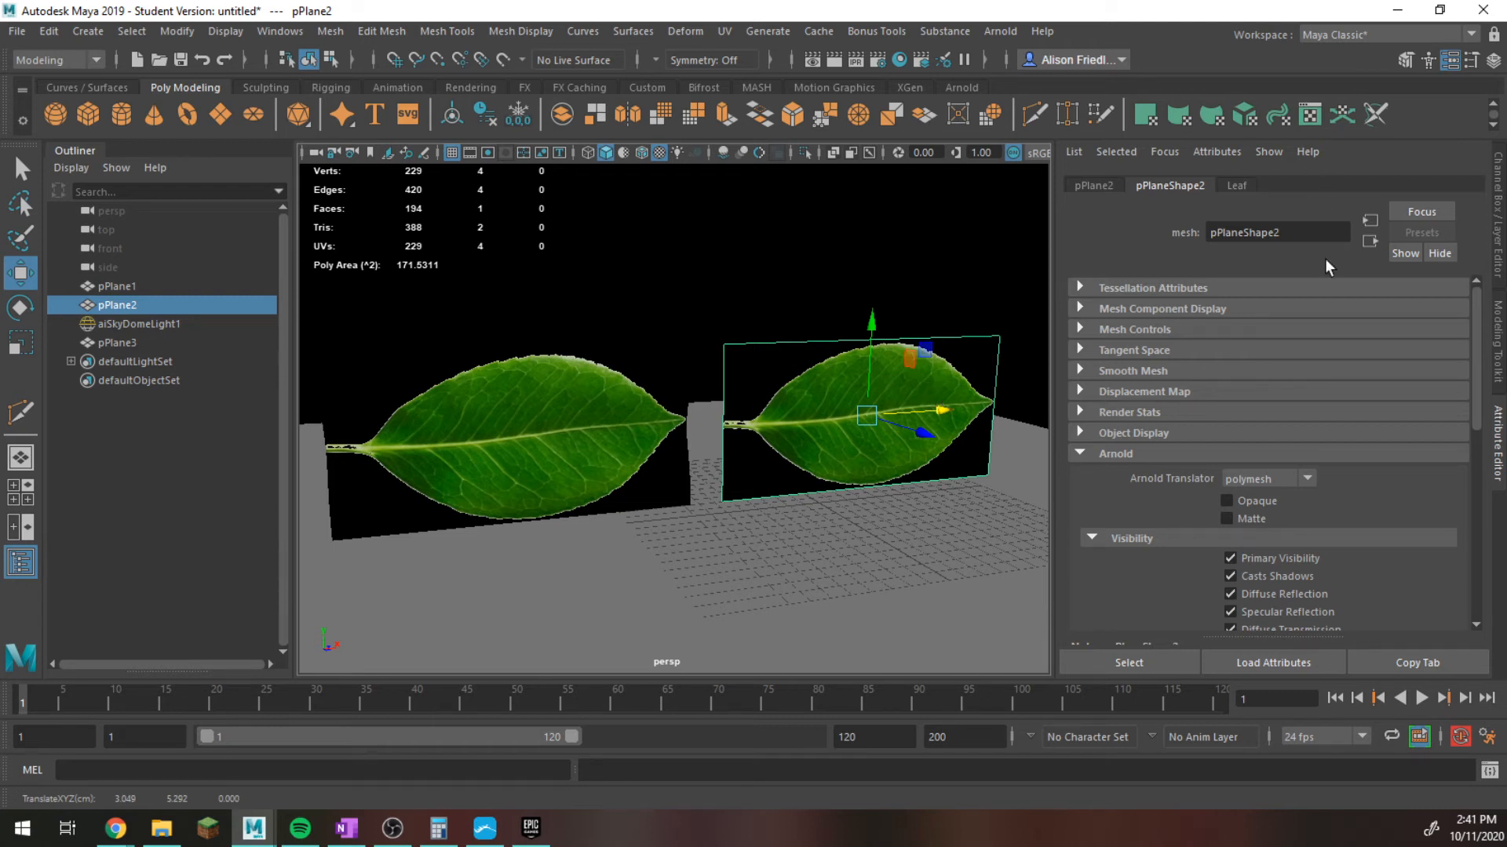
pyautogui.click(1235, 186)
pyautogui.scroll(-4, 1332, 346)
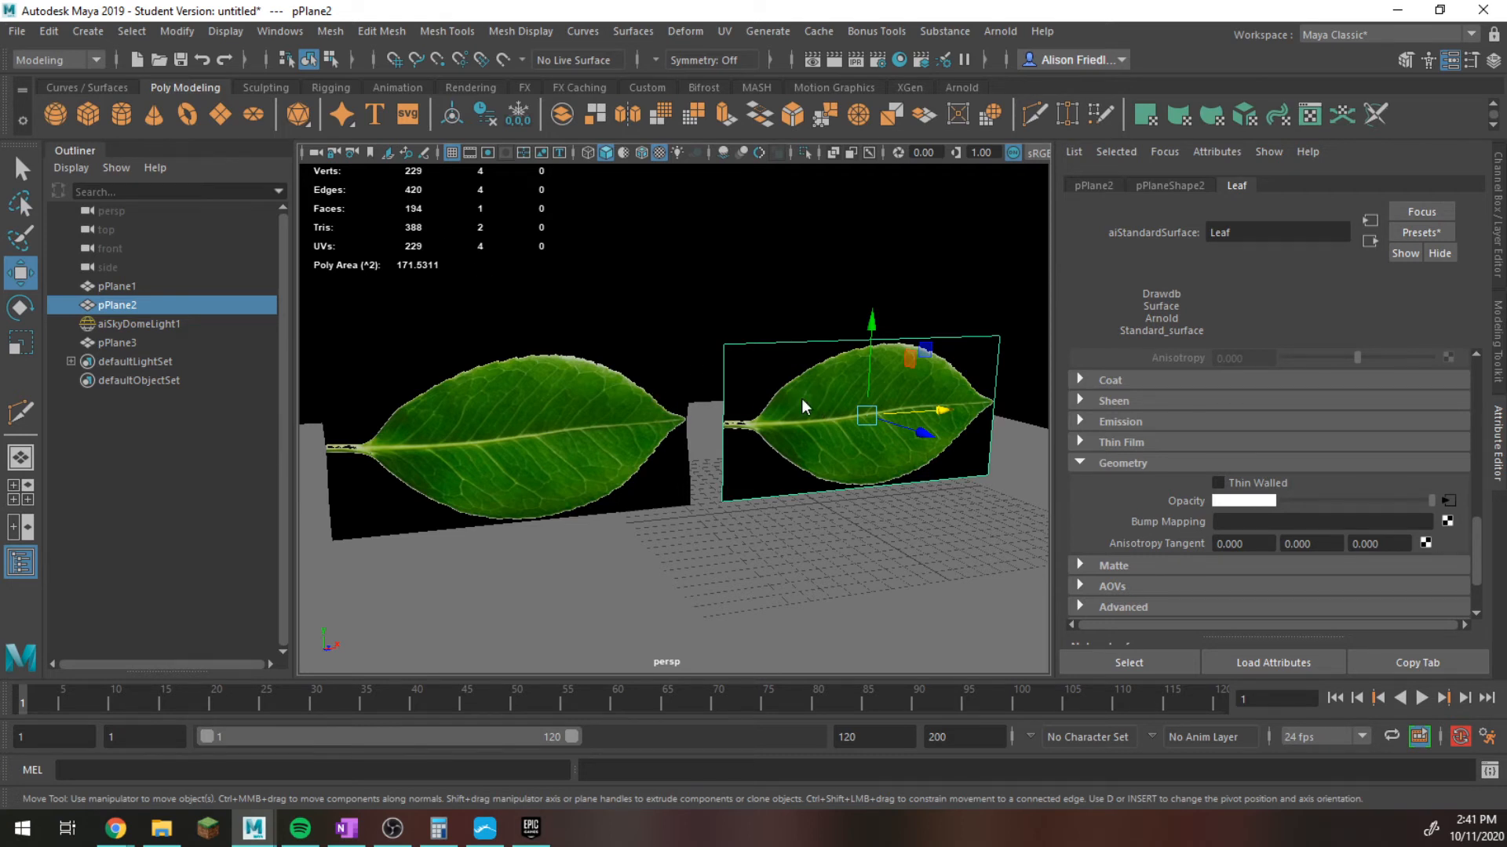
pyautogui.moveTo(802, 398); pyautogui.dragTo(827, 786, button='right')
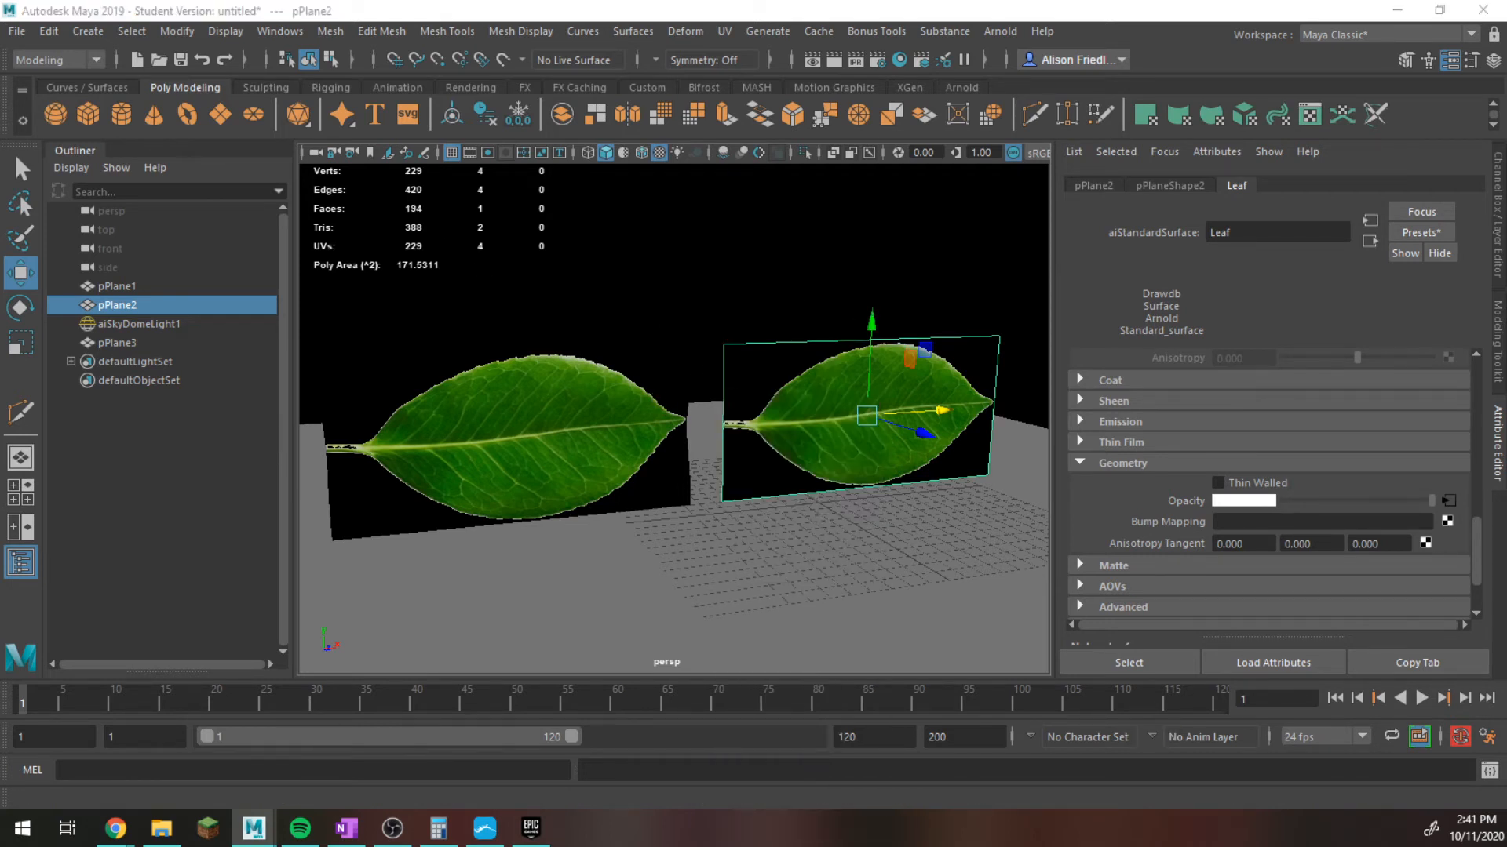
# Assign a new aiStandardSurface material to the selected flat plane and name it Grass.
pyautogui.moveTo(871, 147); pyautogui.dragTo(823, 149)
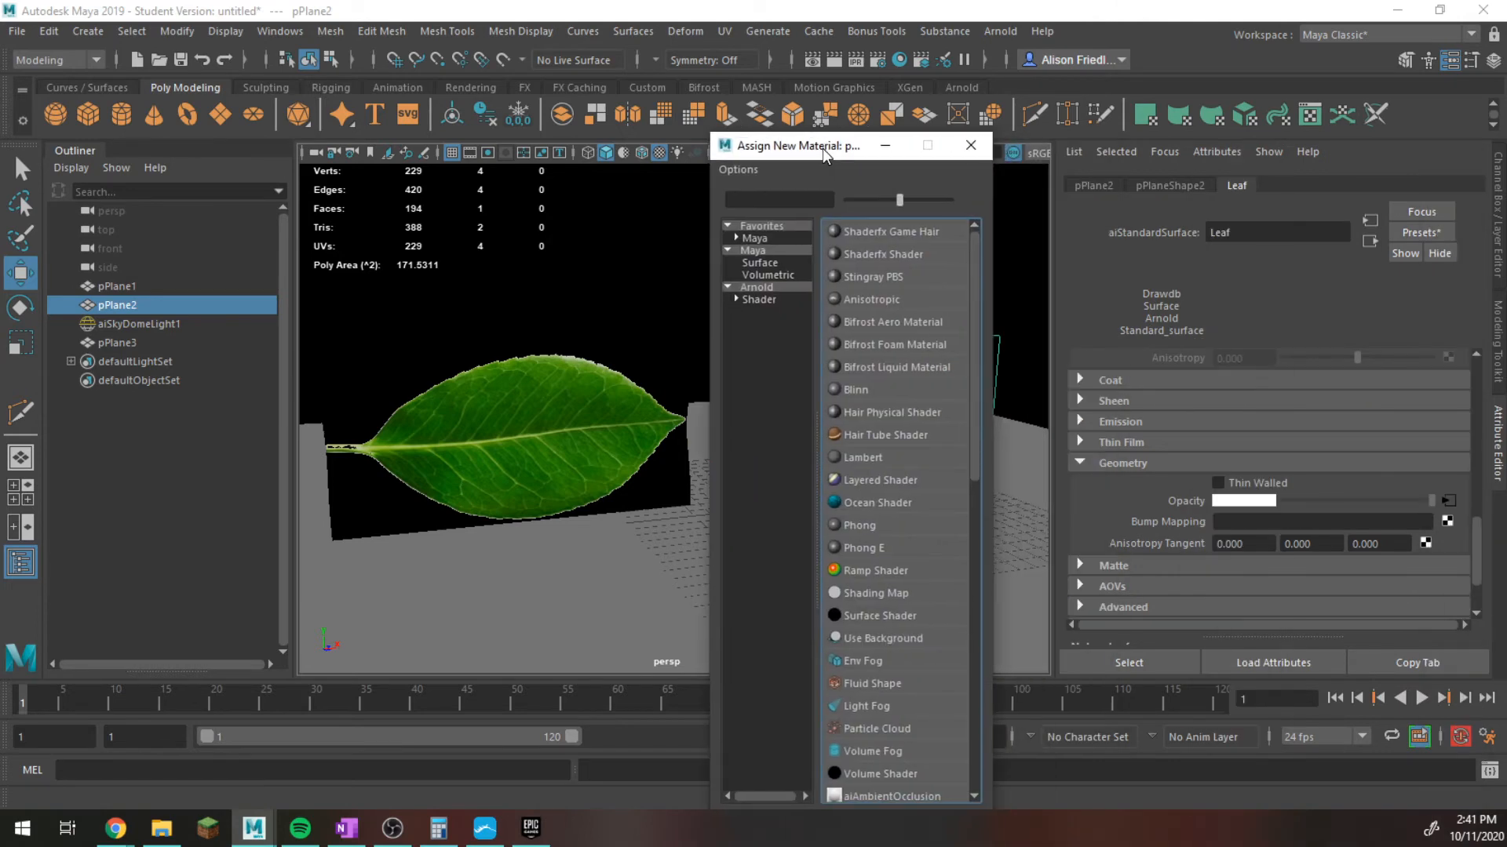
pyautogui.click(761, 287)
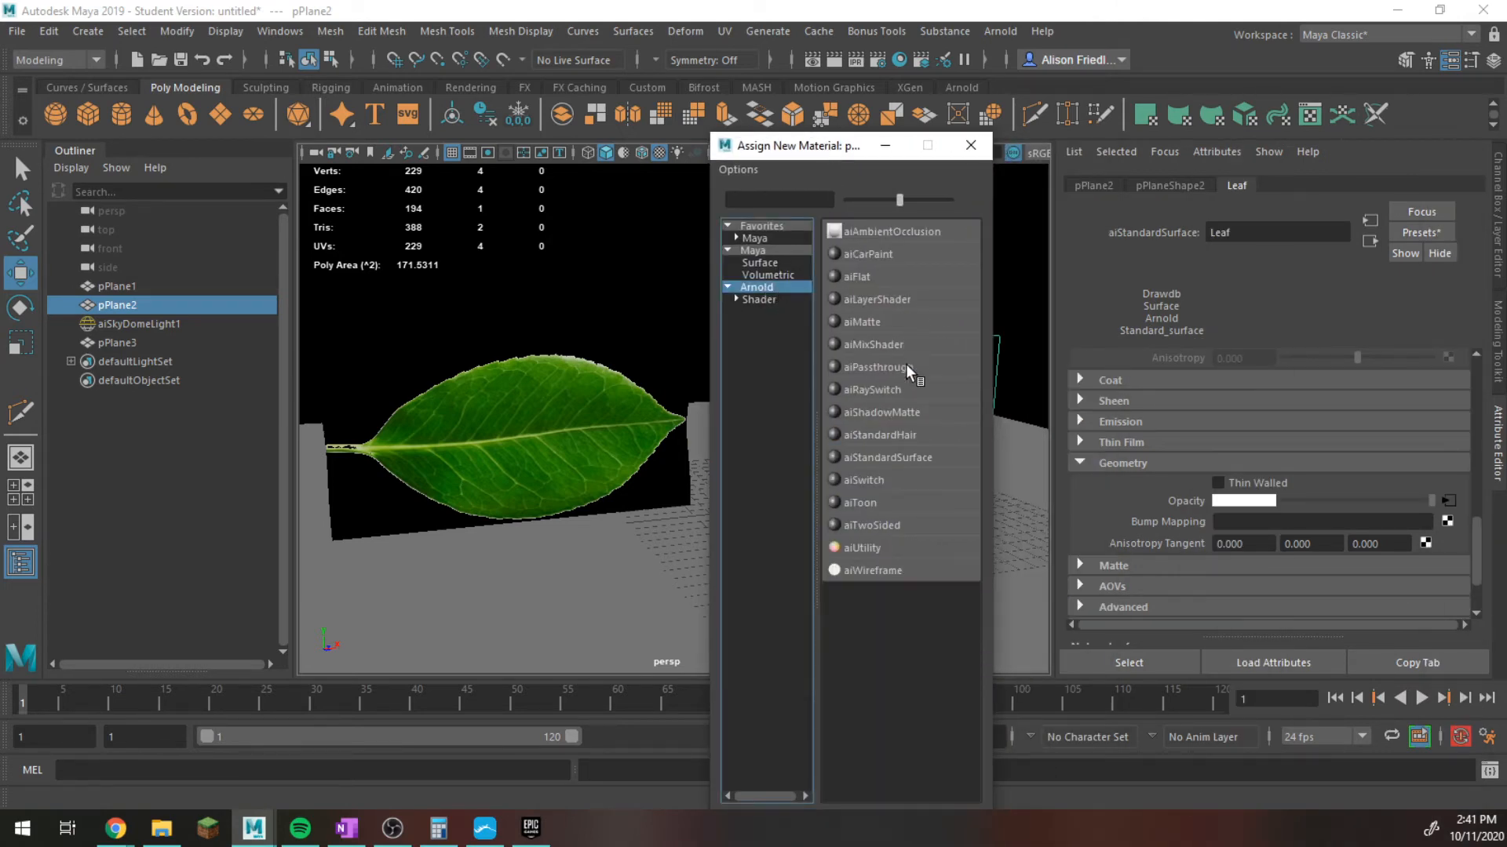
pyautogui.click(893, 455)
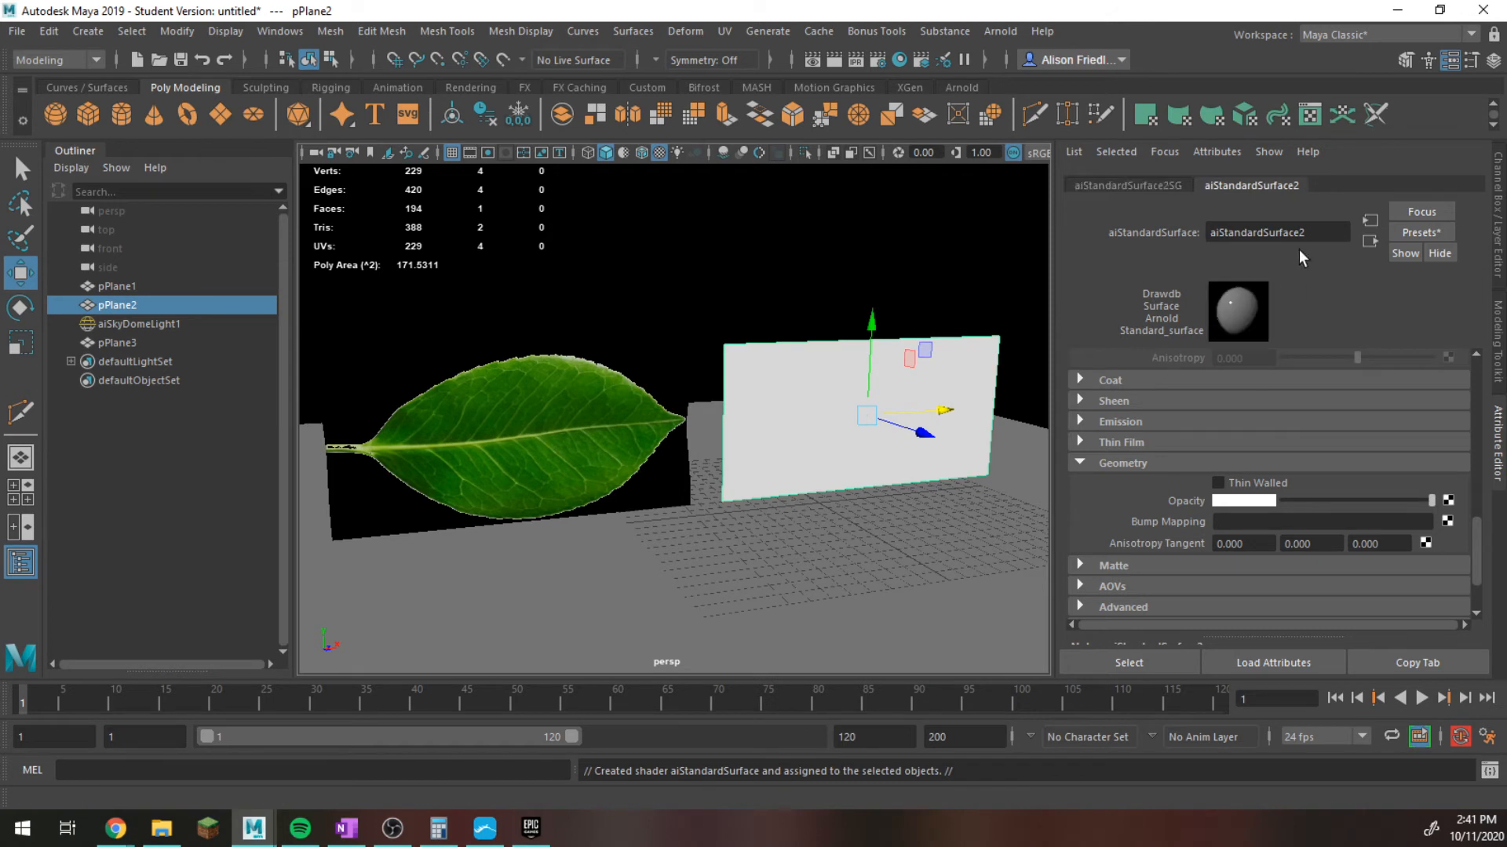
pyautogui.doubleClick(1271, 232)
pyautogui.write('Gras')
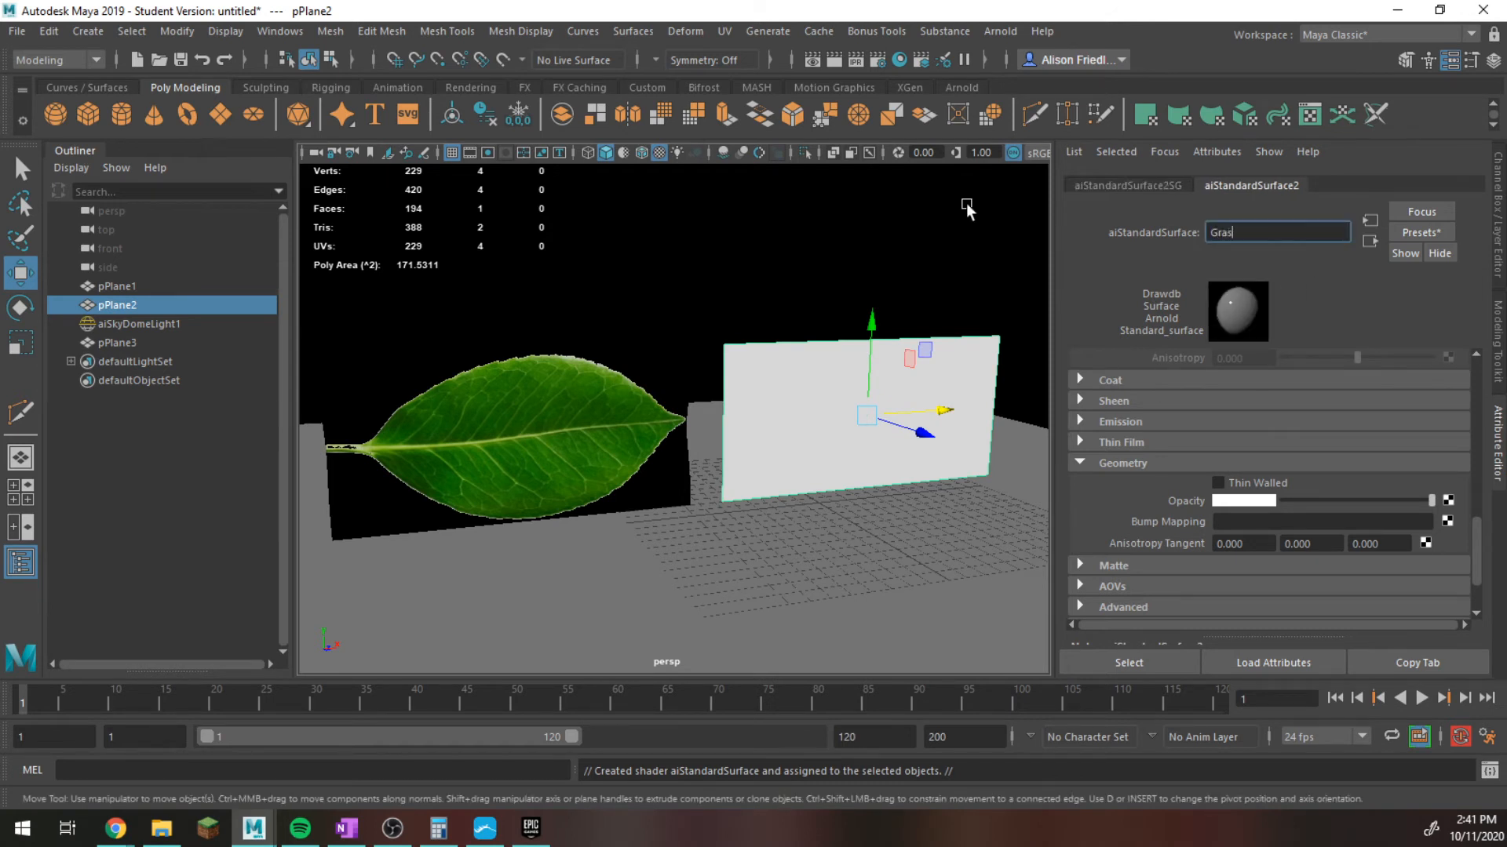
pyautogui.write('s')
pyautogui.press('Return')
# Connect a File texture to the Grass material's Base Color and load GRASSLONG.jpg from the Desktop.
pyautogui.scroll(5, 1268, 450)
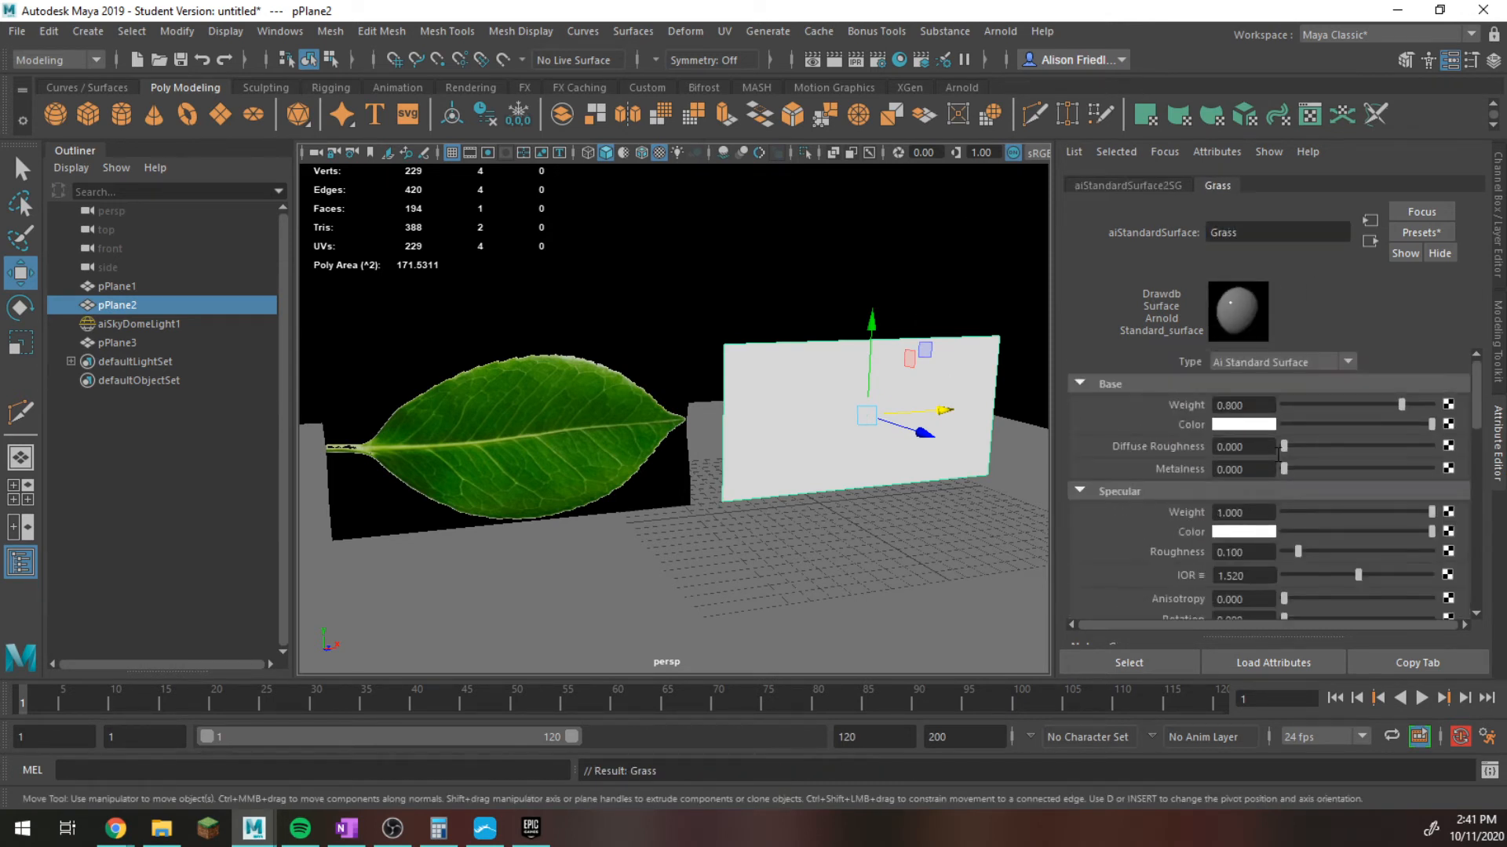
pyautogui.click(1448, 425)
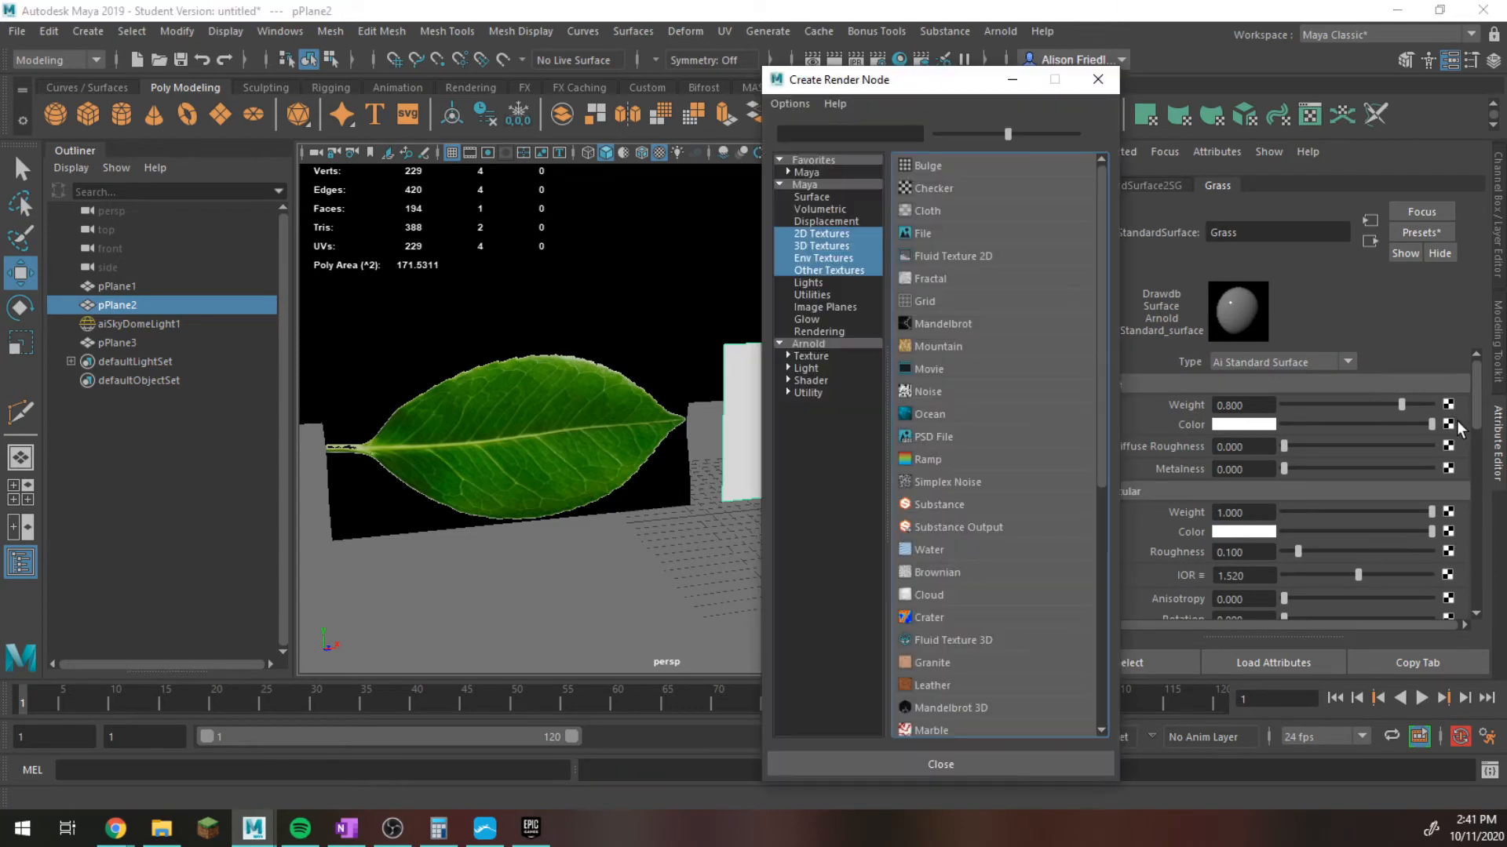
pyautogui.click(914, 233)
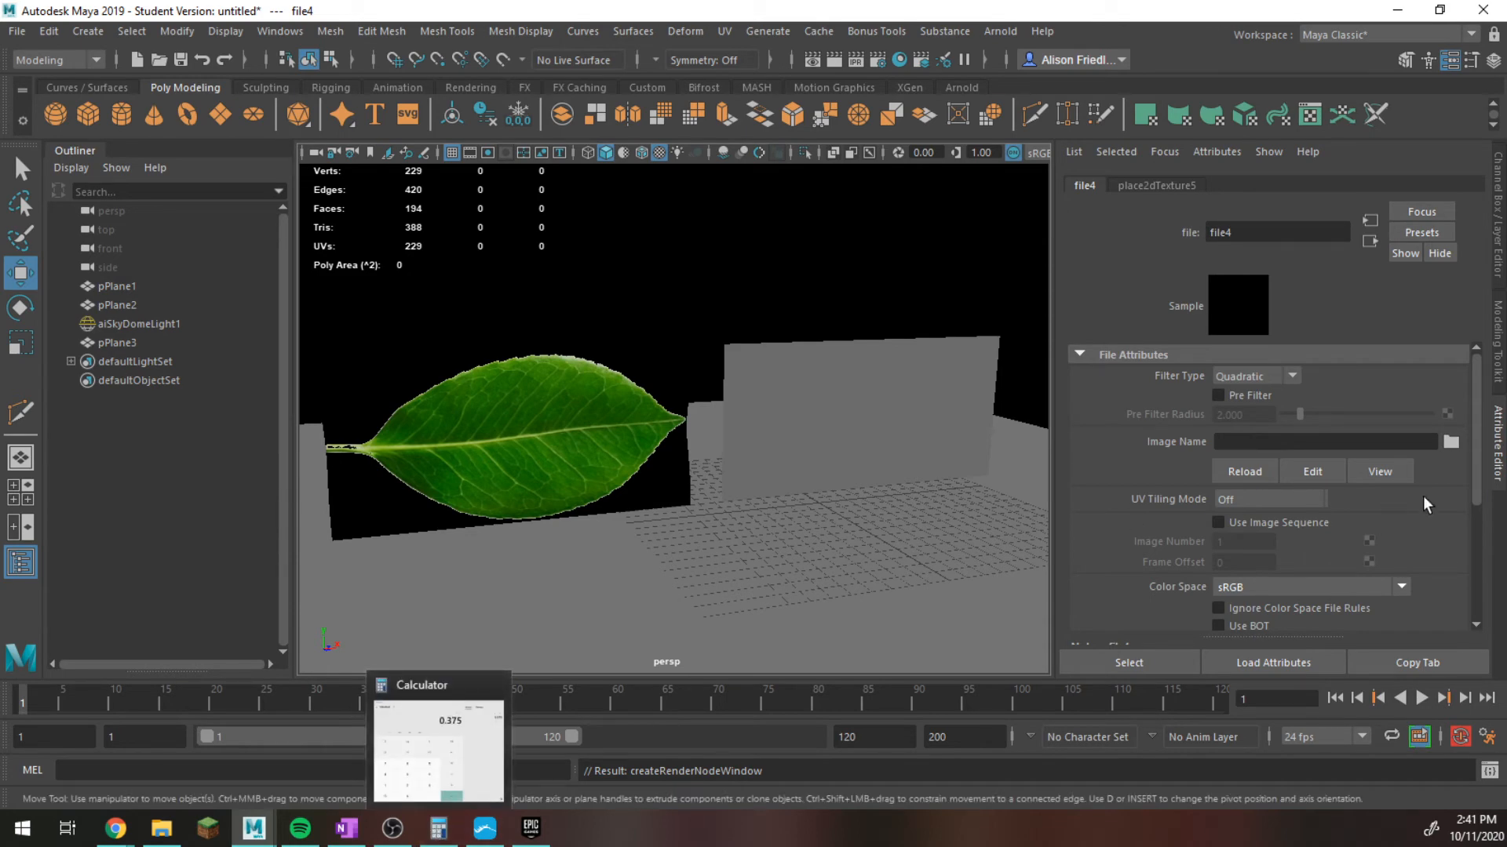
pyautogui.click(1452, 443)
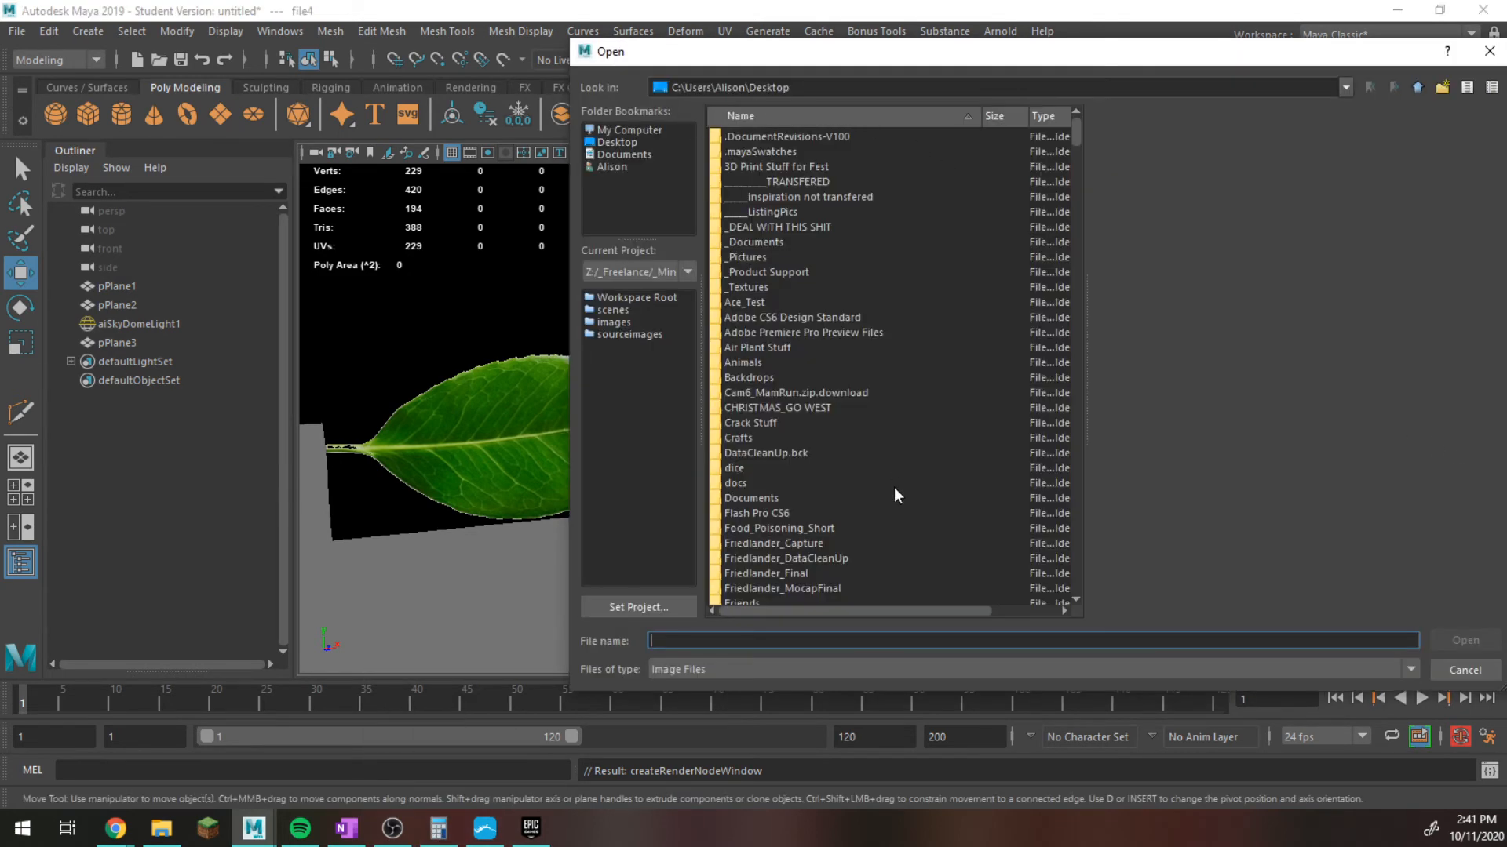
pyautogui.scroll(-15, 874, 494)
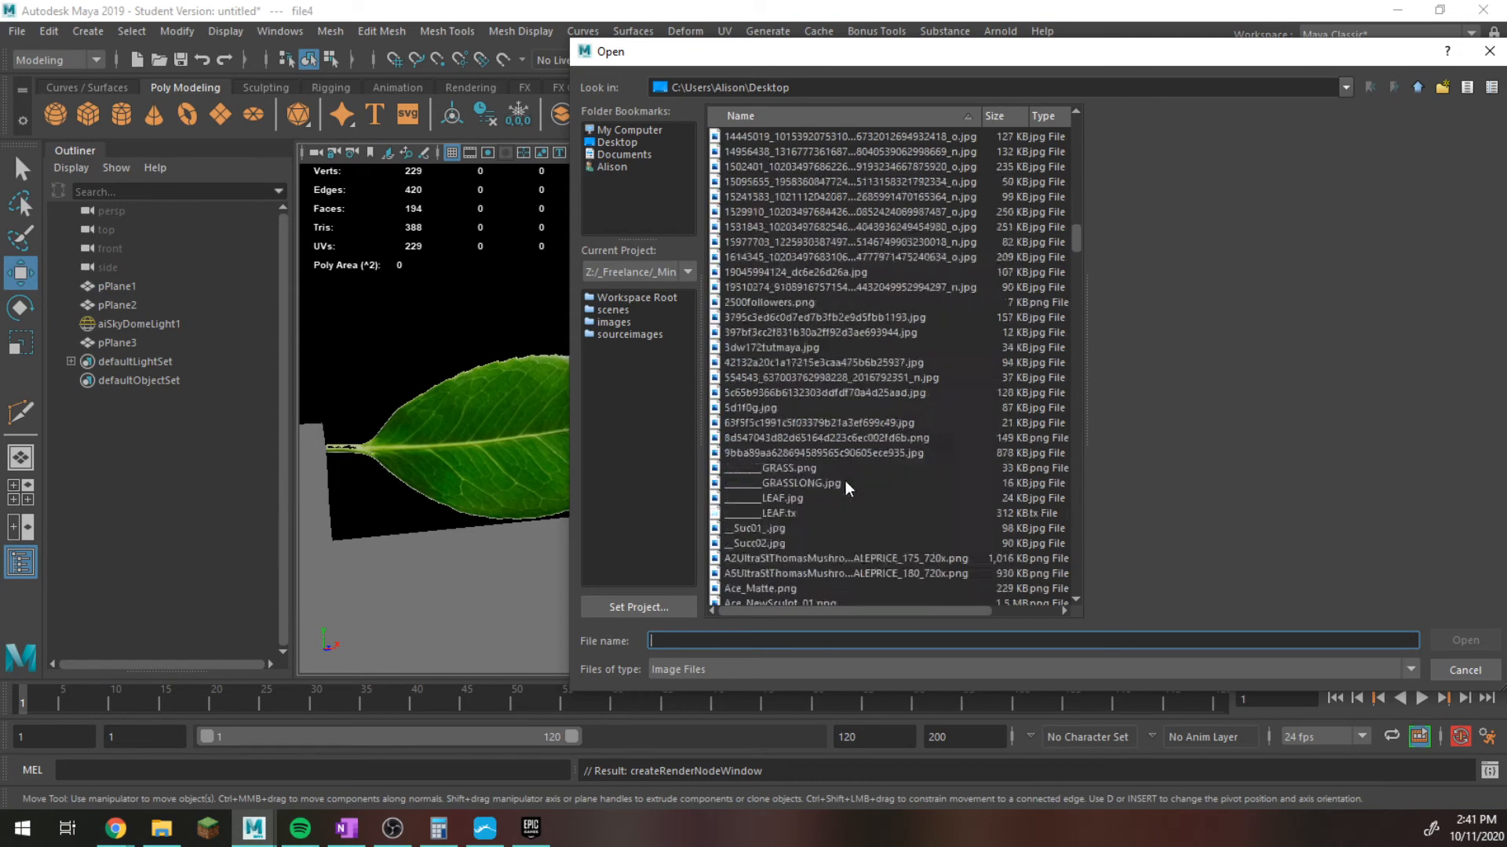
pyautogui.scroll(-5, 844, 484)
pyautogui.click(801, 258)
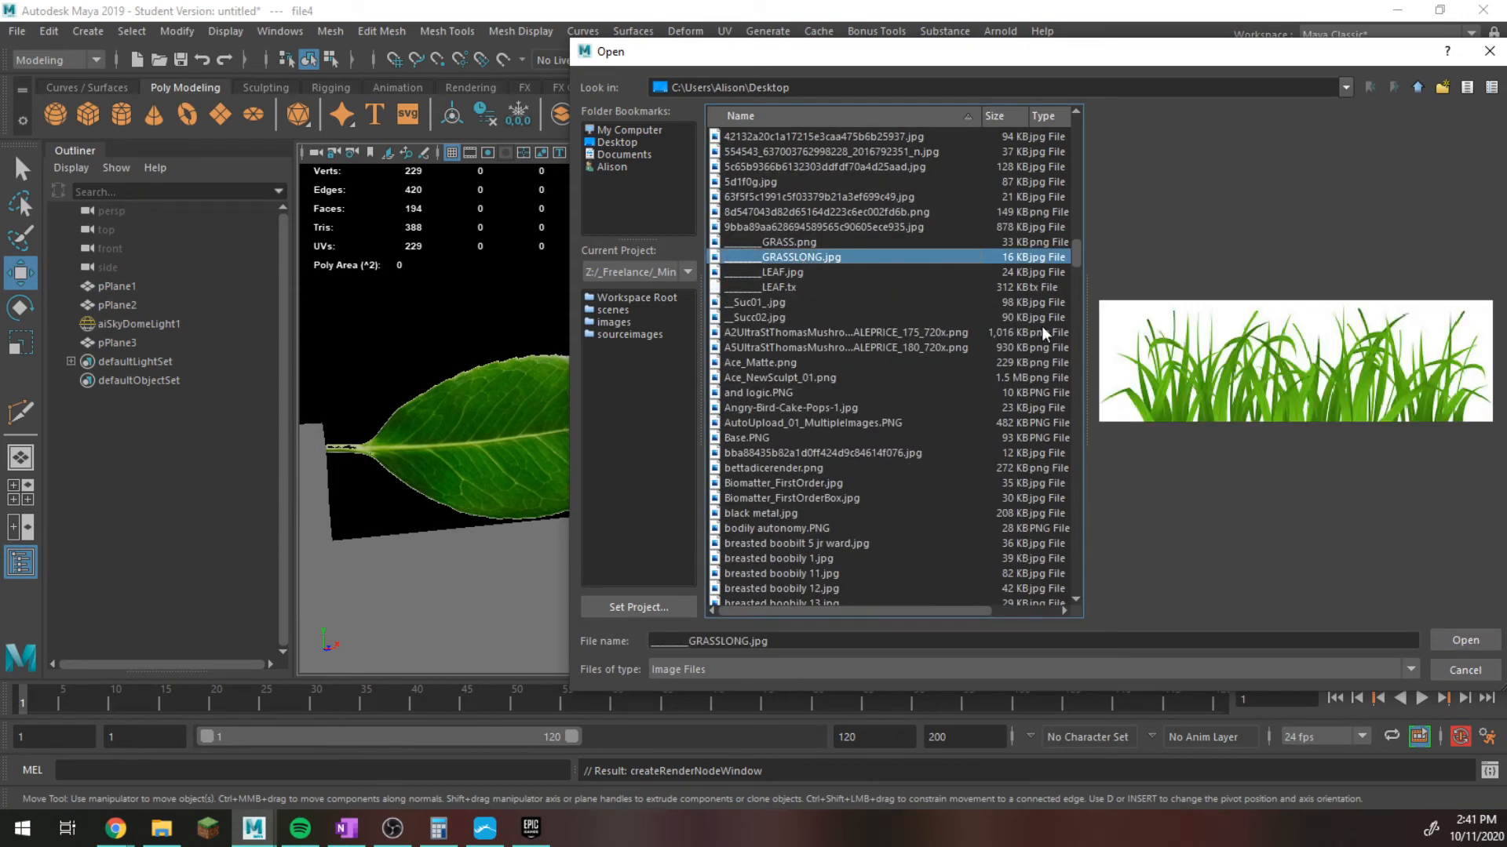
pyautogui.click(1465, 640)
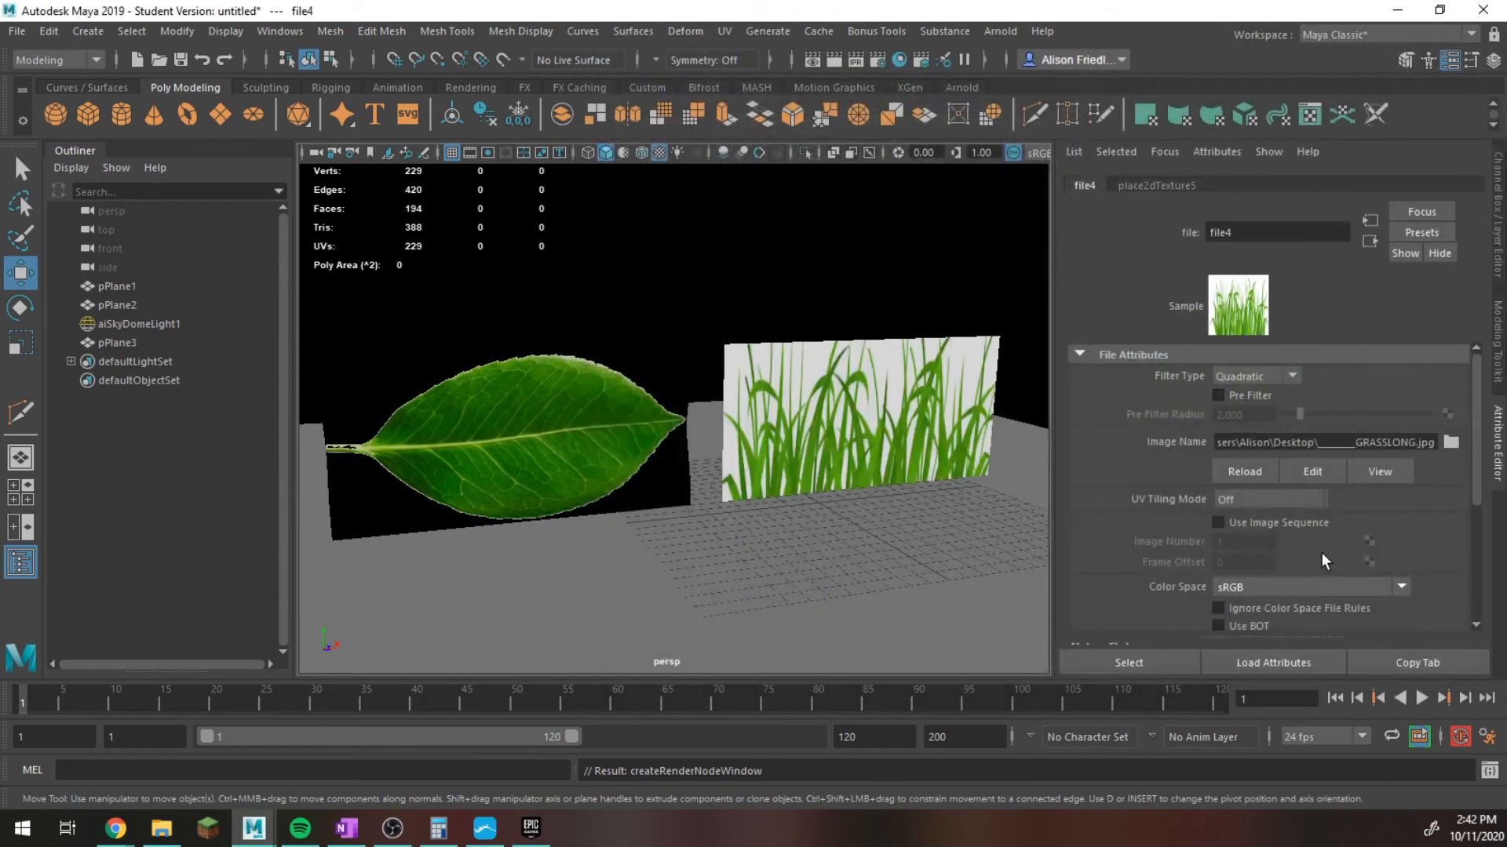
# Stretch the grass plane horizontally into a wide strip and undo the extra vertical move.
pyautogui.click(929, 416)
pyautogui.press('r')
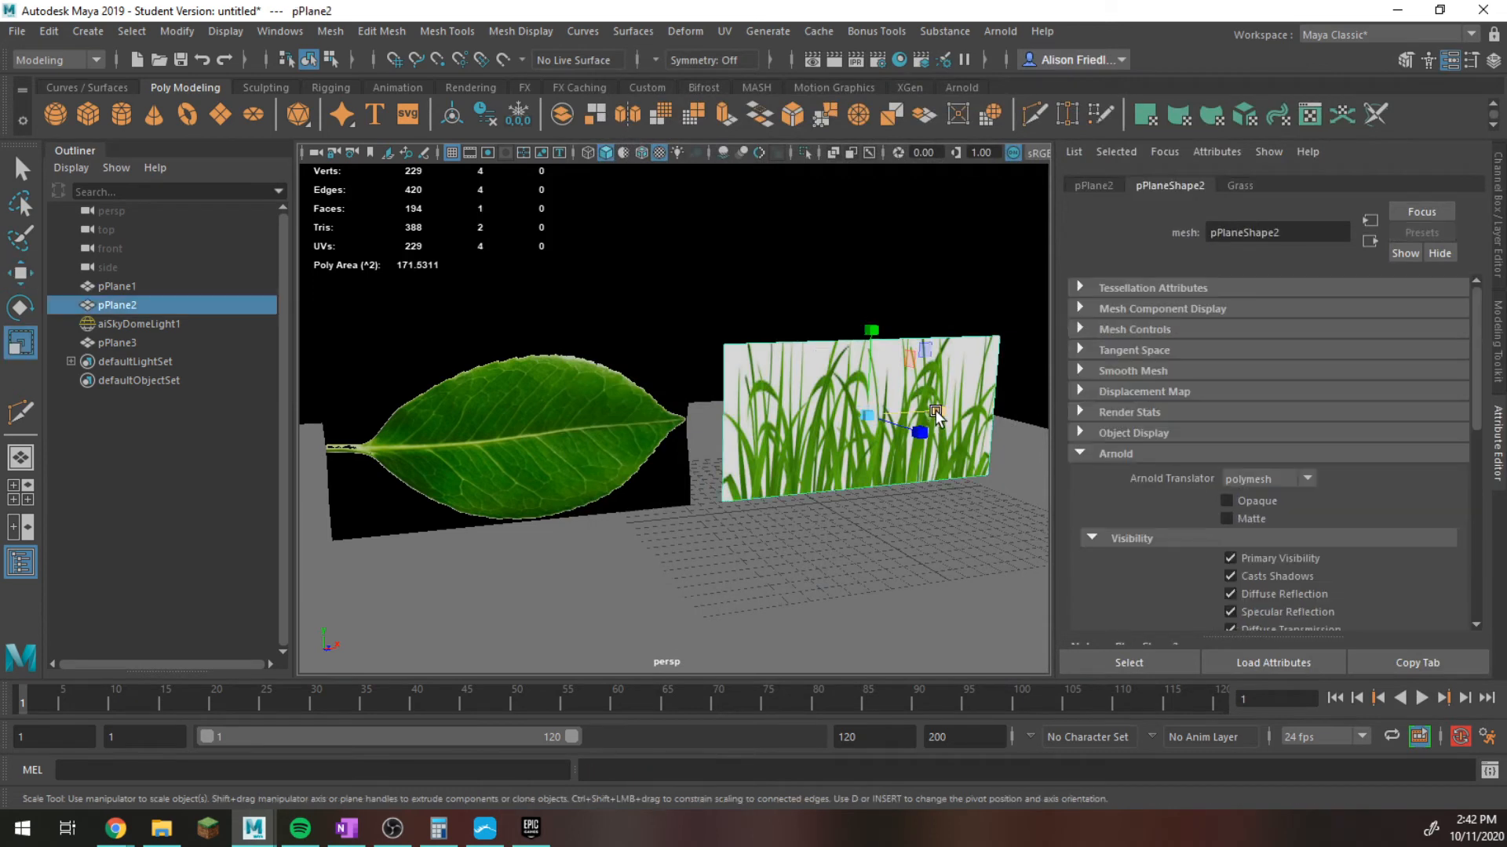
pyautogui.moveTo(935, 411); pyautogui.dragTo(788, 431)
pyautogui.press('w')
pyautogui.hotkey('ctrl', 'z')
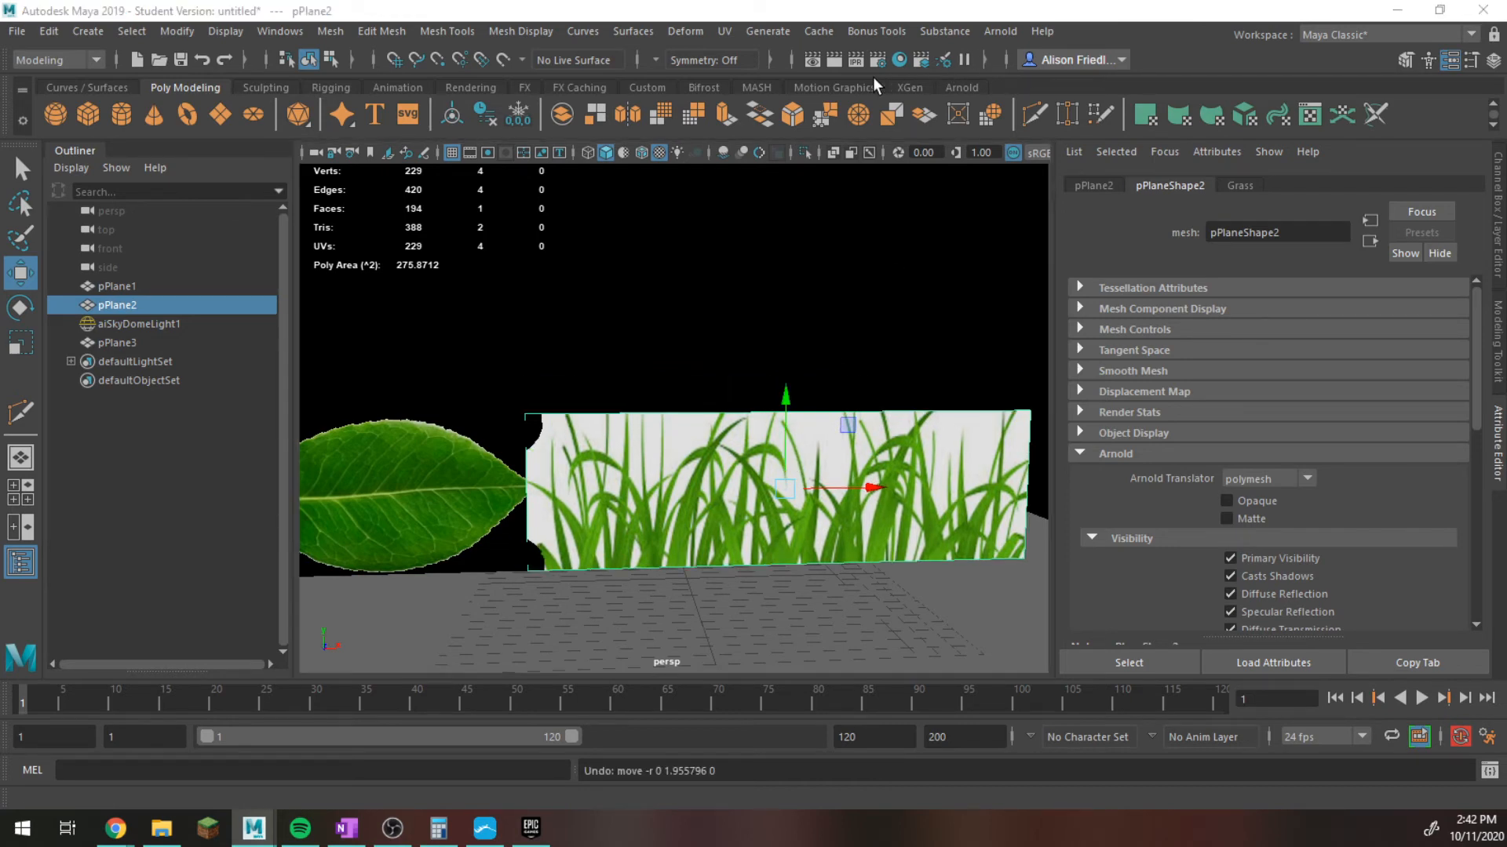
# Apply a planar UV projection to the grass plane and move its top and bottom UVs in the UV Editor to the image's edges.
pyautogui.click(1146, 116)
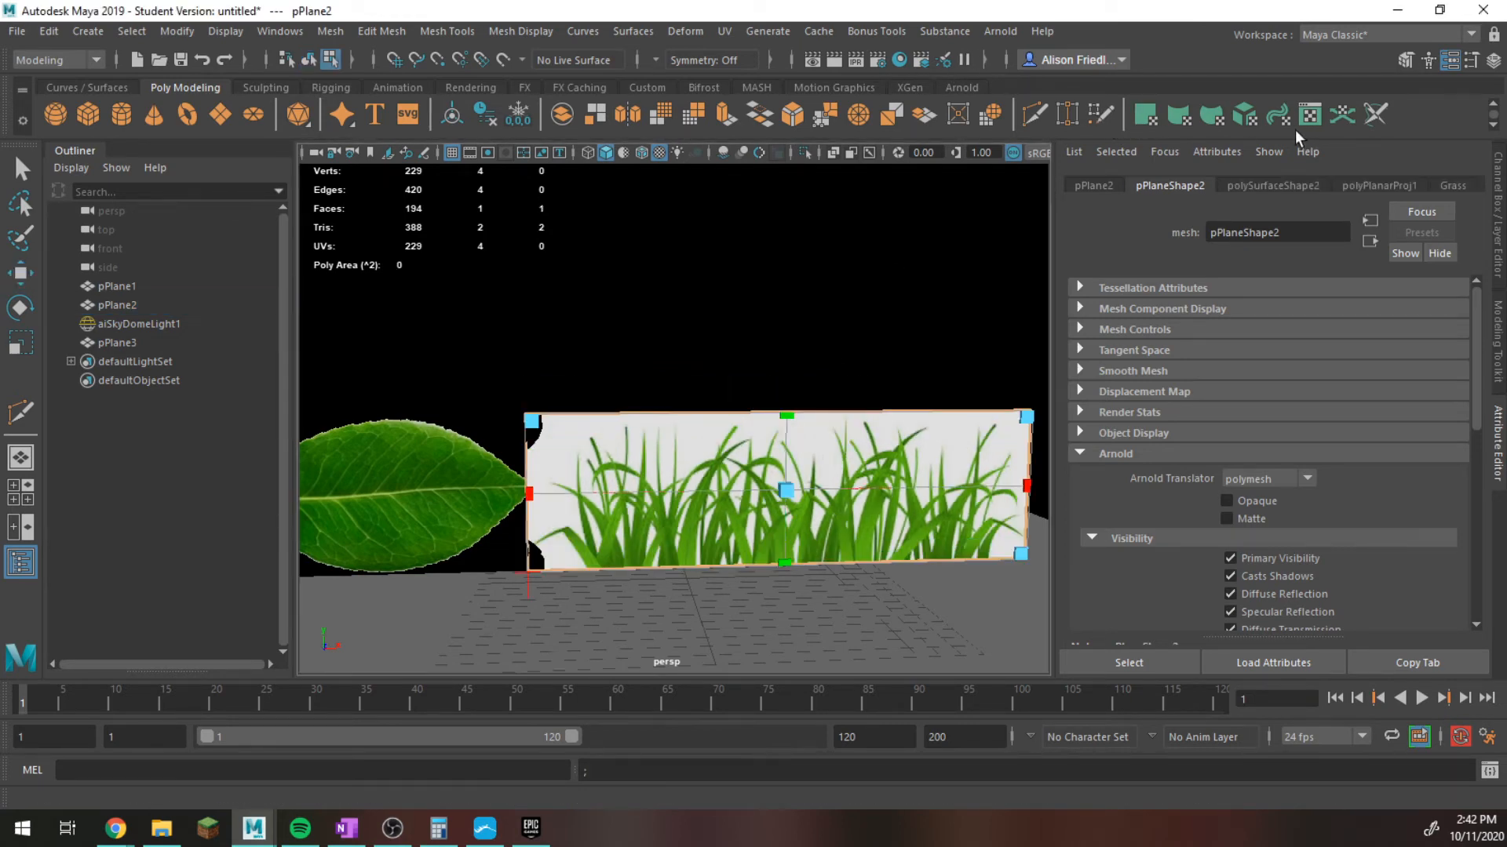
pyautogui.click(1305, 116)
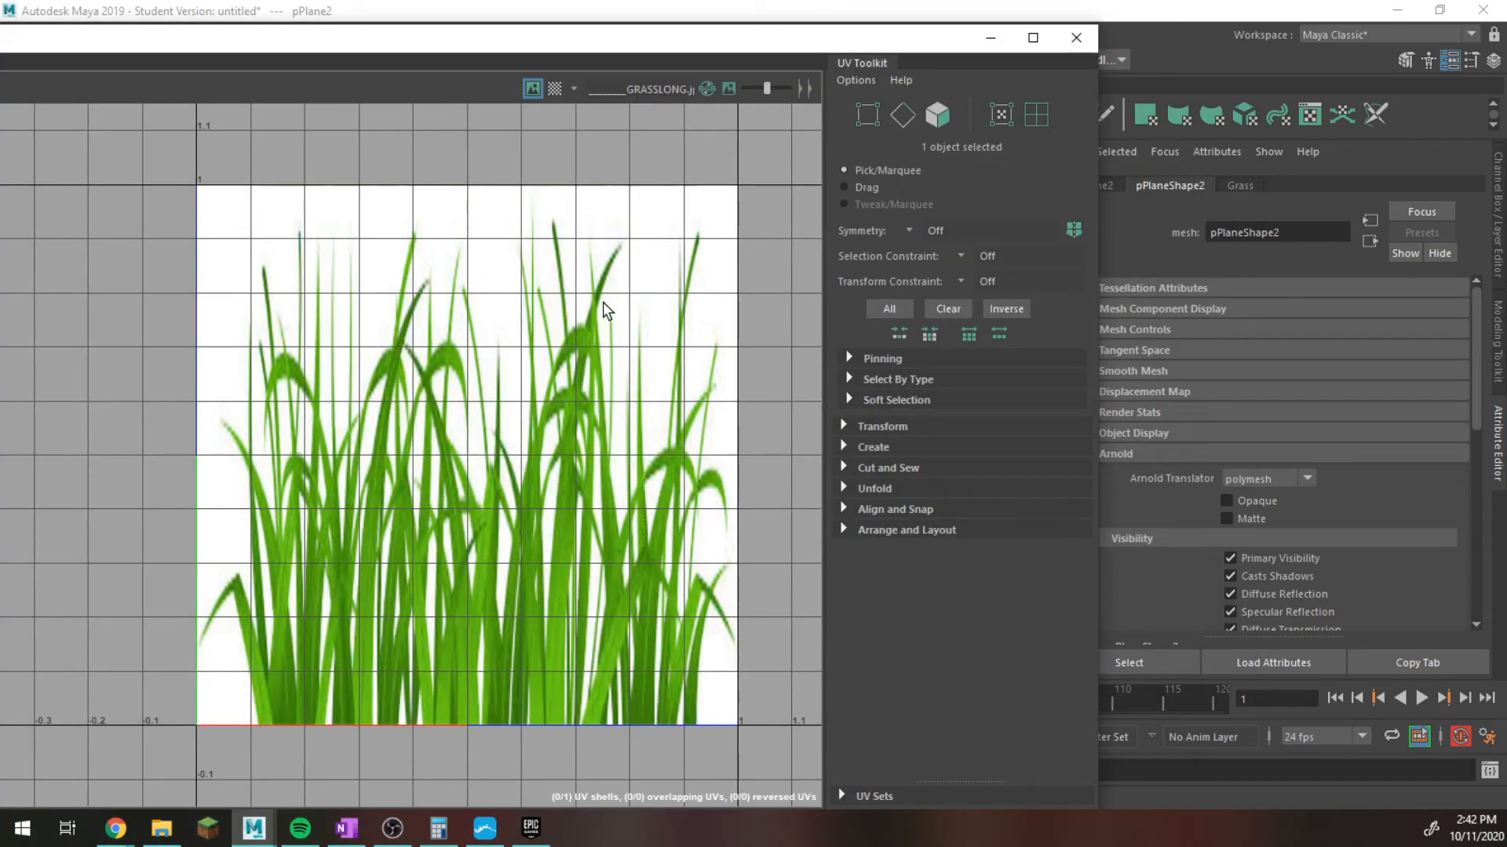
pyautogui.moveTo(604, 310); pyautogui.dragTo(674, 302, button='right')
pyautogui.moveTo(149, 142); pyautogui.dragTo(366, 365)
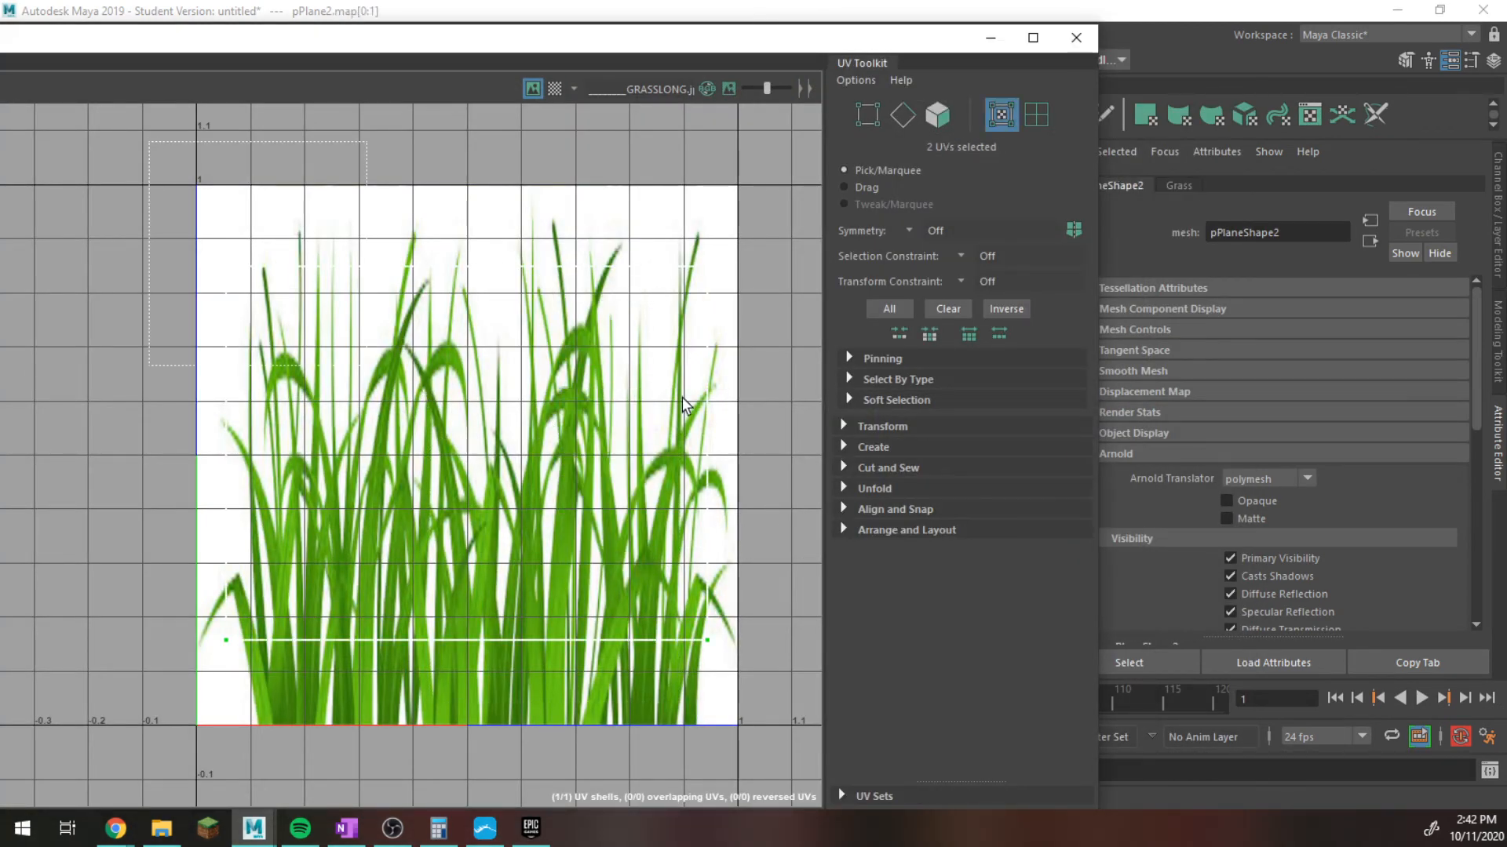
pyautogui.moveTo(686, 405); pyautogui.dragTo(750, 408)
pyautogui.scroll(-2, 540, 292)
pyautogui.press('w')
pyautogui.moveTo(487, 230); pyautogui.dragTo(481, 180)
pyautogui.moveTo(531, 612); pyautogui.dragTo(706, 627)
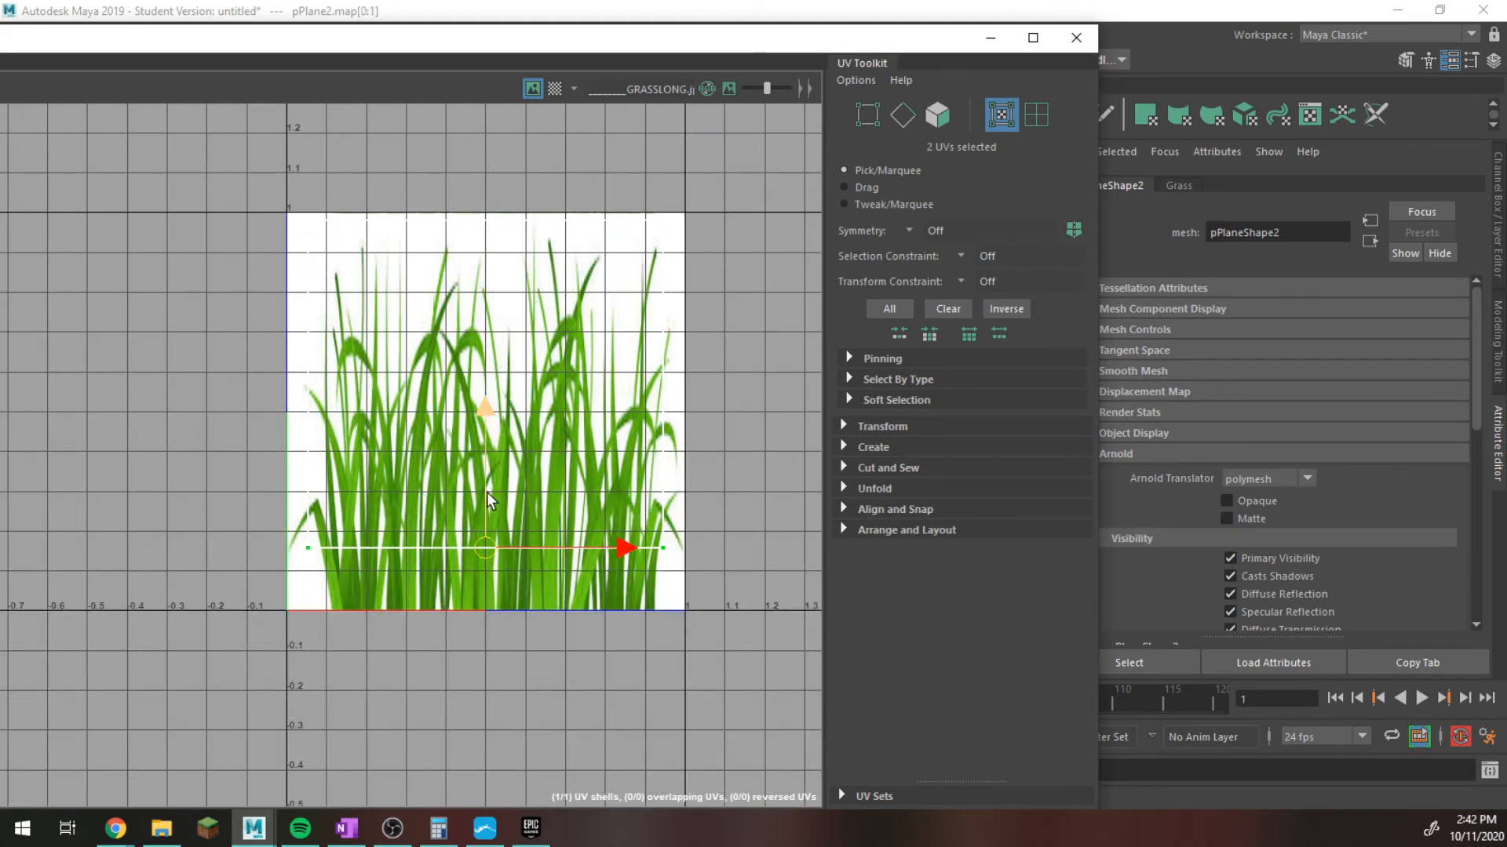
pyautogui.moveTo(486, 500); pyautogui.dragTo(486, 558)
# Move the grass plane's right and left UV pairs outward to the side borders of the grass image.
pyautogui.moveTo(608, 139); pyautogui.dragTo(681, 624)
pyautogui.moveTo(698, 397)
pyautogui.mouseDown()
pyautogui.moveTo(695, 411)
pyautogui.moveTo(718, 410)
pyautogui.mouseUp()
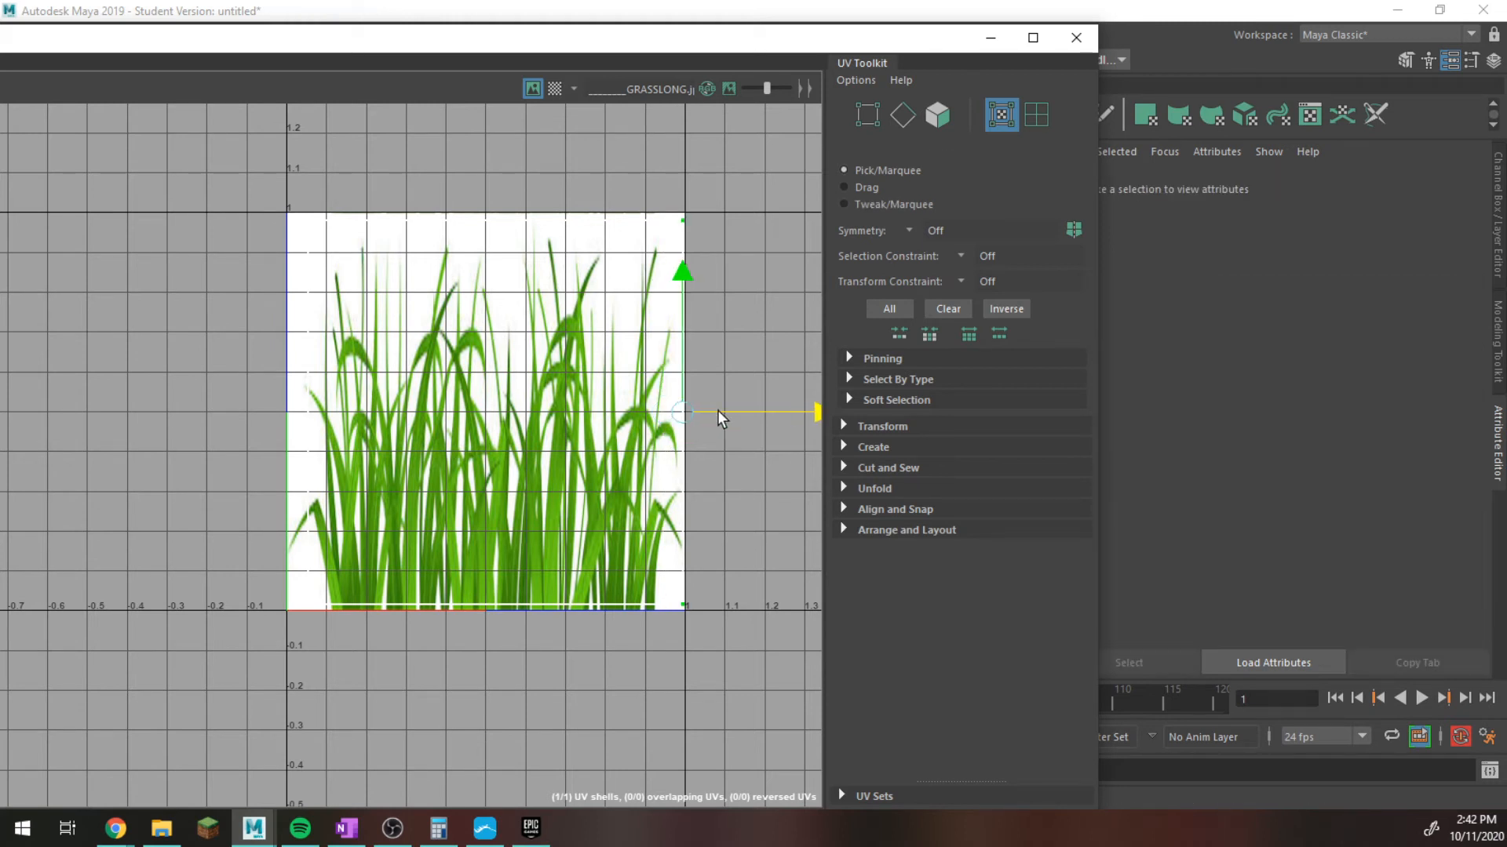
pyautogui.moveTo(364, 145); pyautogui.dragTo(2, 830)
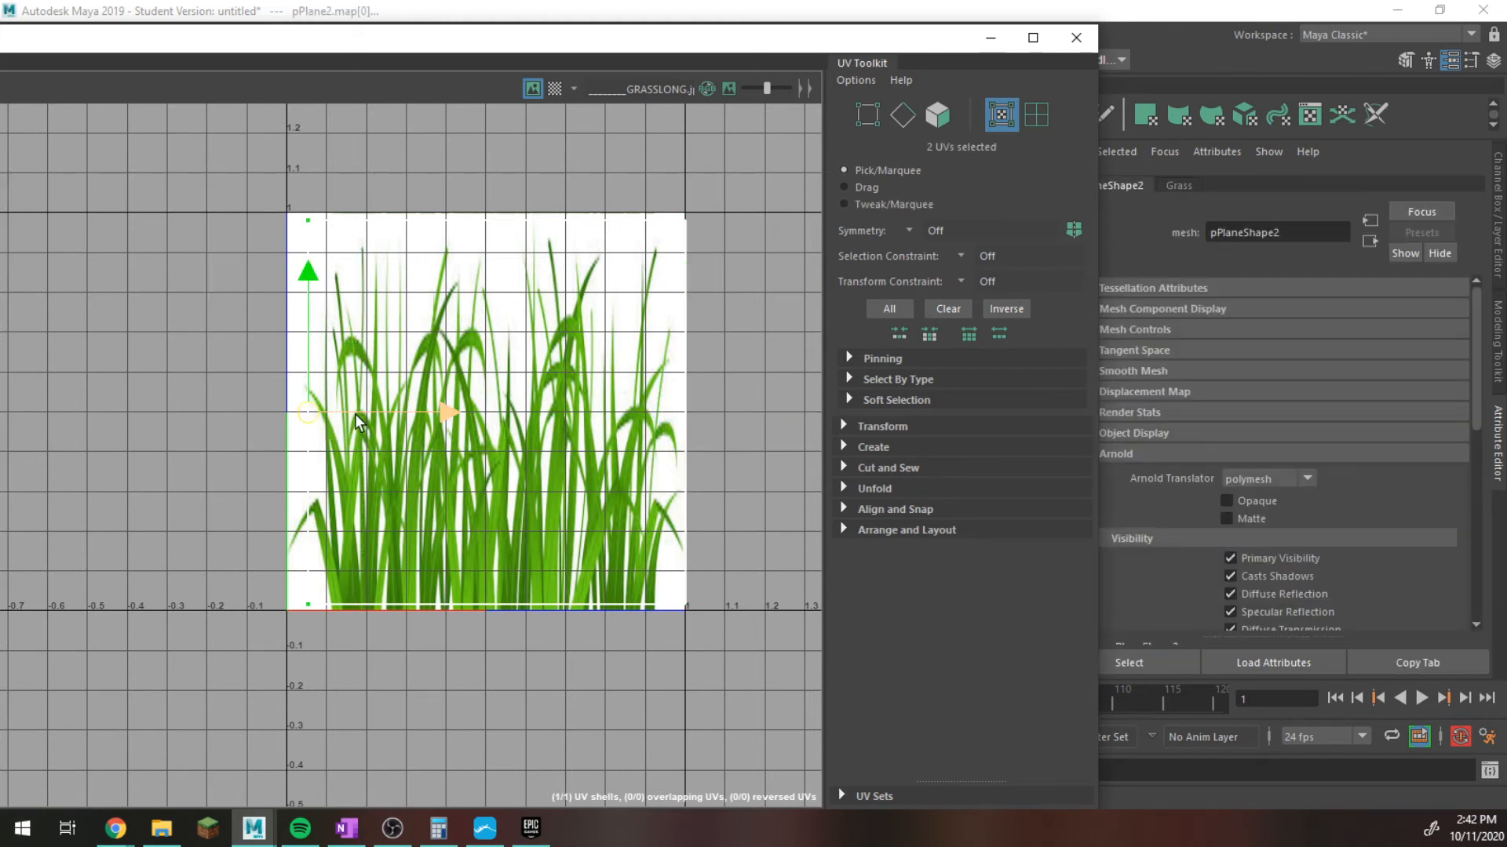
pyautogui.moveTo(352, 415); pyautogui.dragTo(329, 416)
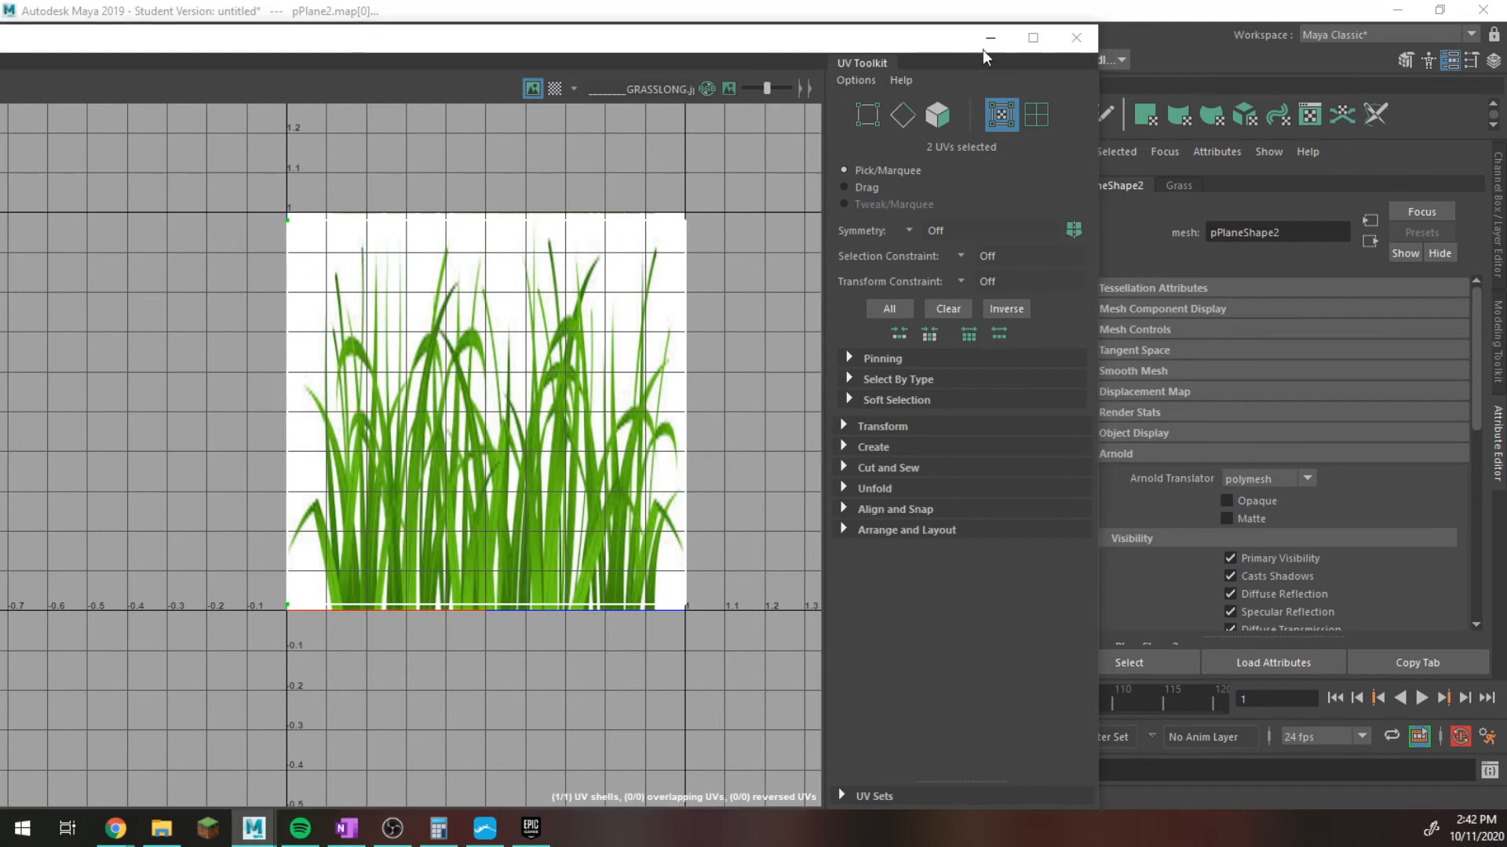
# Close the UV Editor and return the grass plane to object mode.
pyautogui.click(1076, 37)
pyautogui.moveTo(813, 469); pyautogui.dragTo(924, 267, button='right')
pyautogui.rightClick(744, 463)
pyautogui.moveTo(775, 485); pyautogui.dragTo(878, 256, button='right')
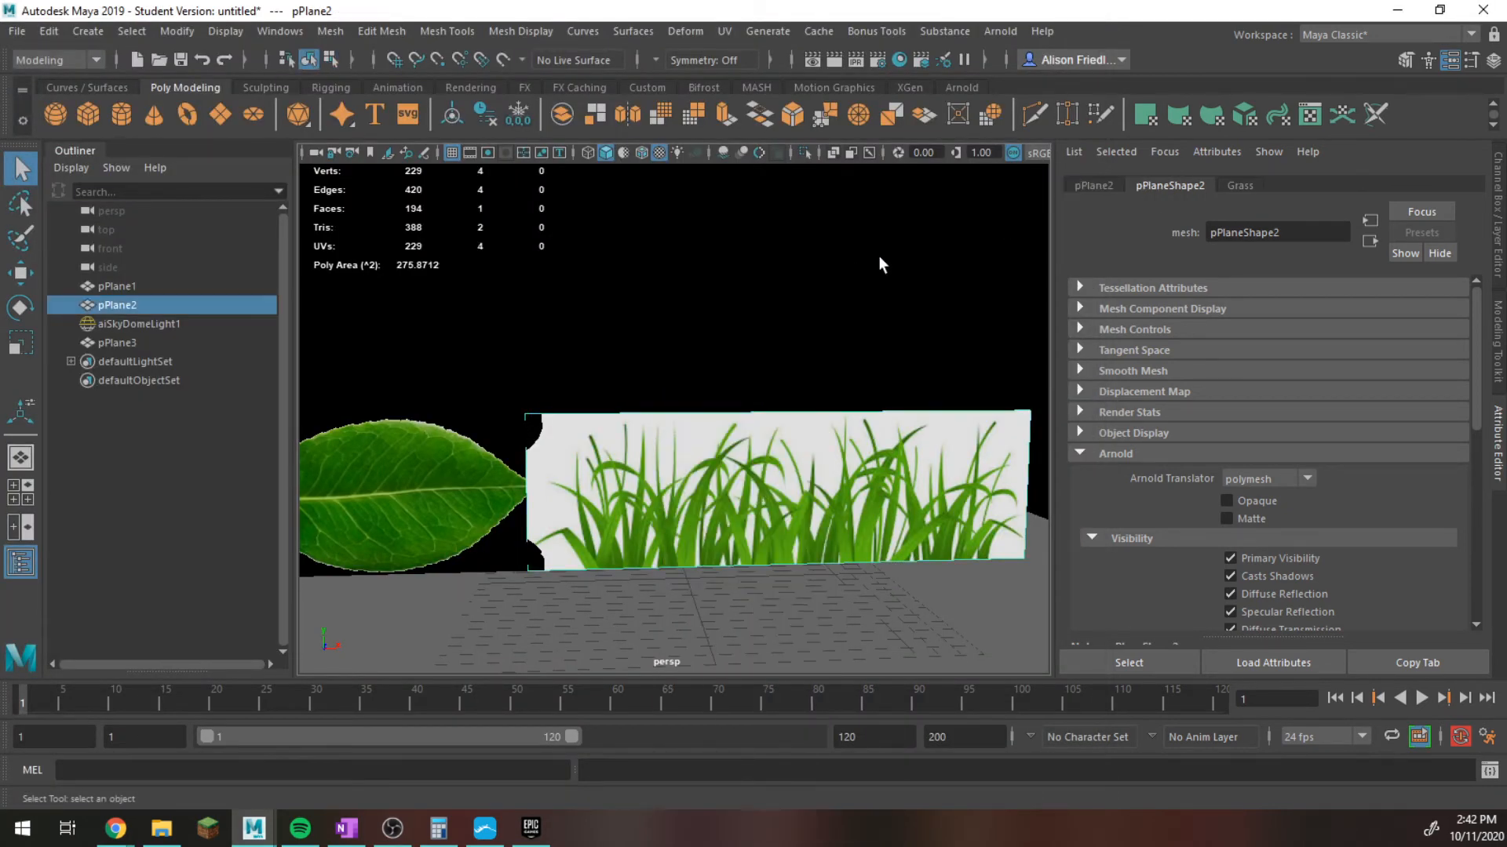
# Graph the Grass material's input and output connections in a maximized Hypershade and frame the network.
pyautogui.click(899, 61)
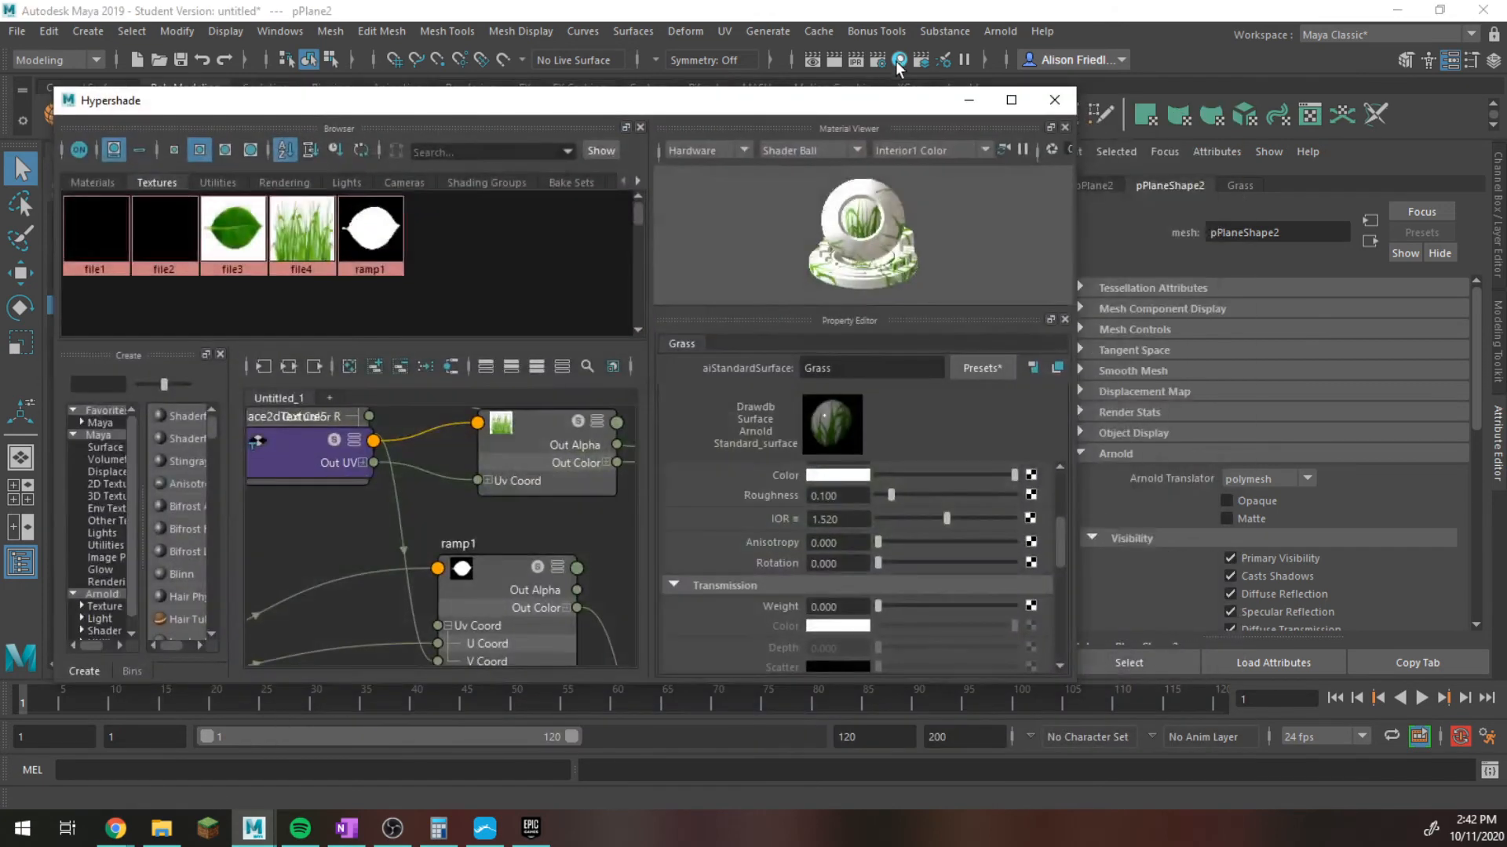
pyautogui.scroll(-2, 516, 495)
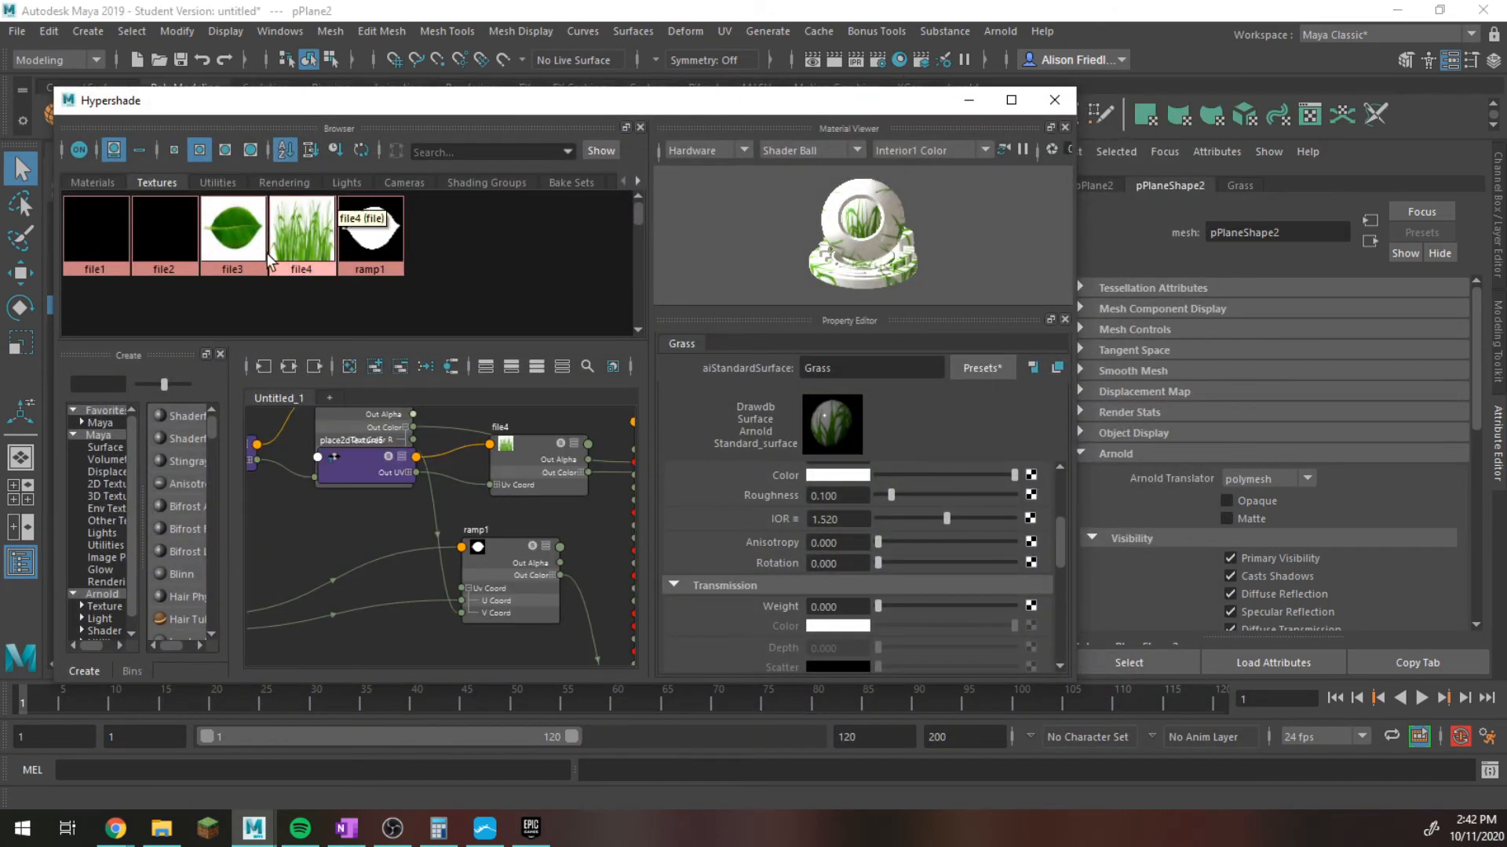
pyautogui.click(92, 182)
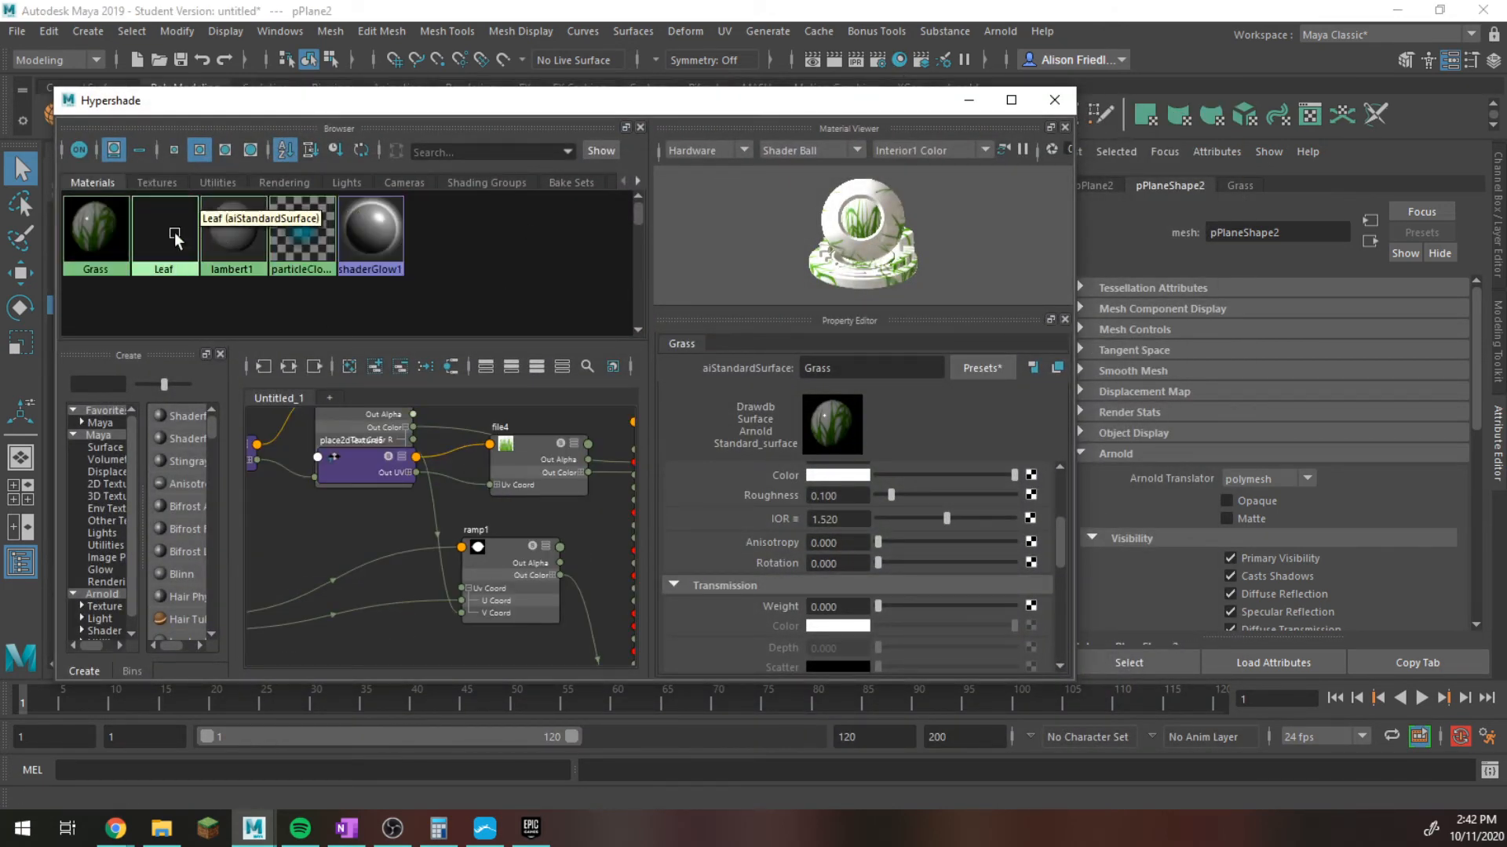
pyautogui.click(96, 234)
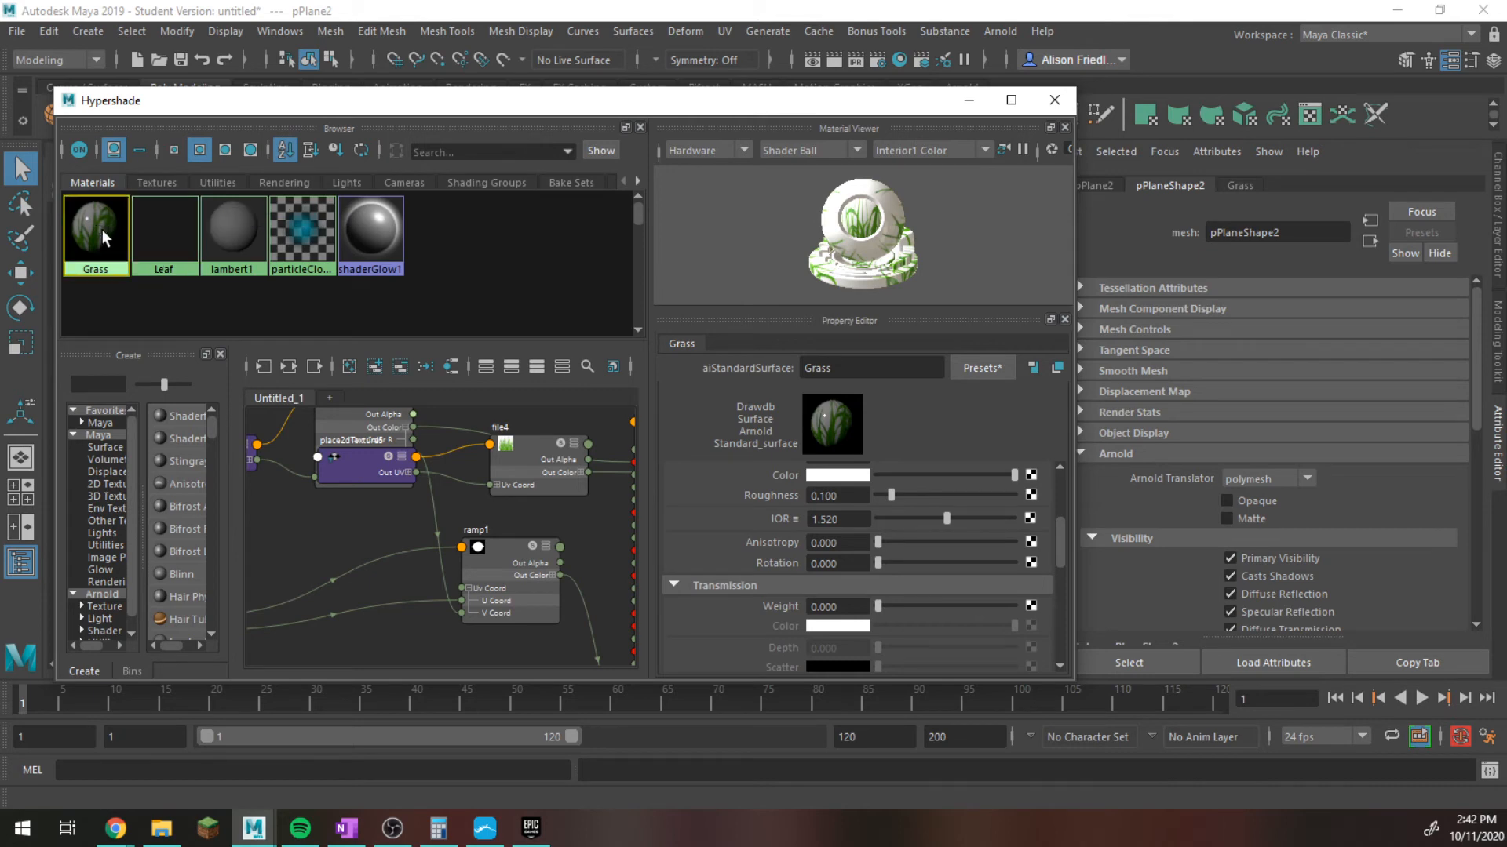
pyautogui.click(291, 367)
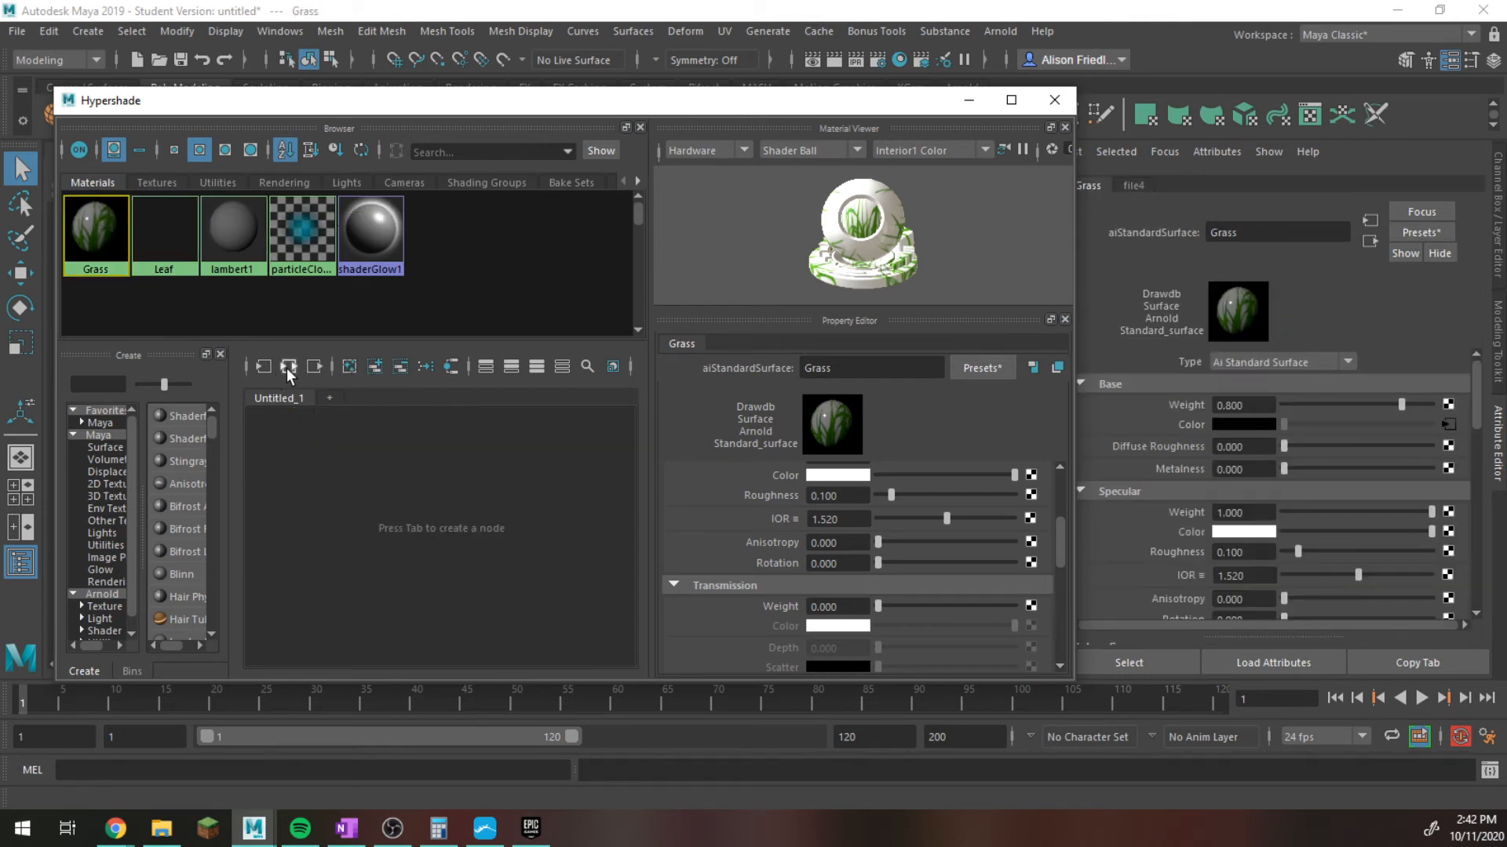
pyautogui.click(1010, 100)
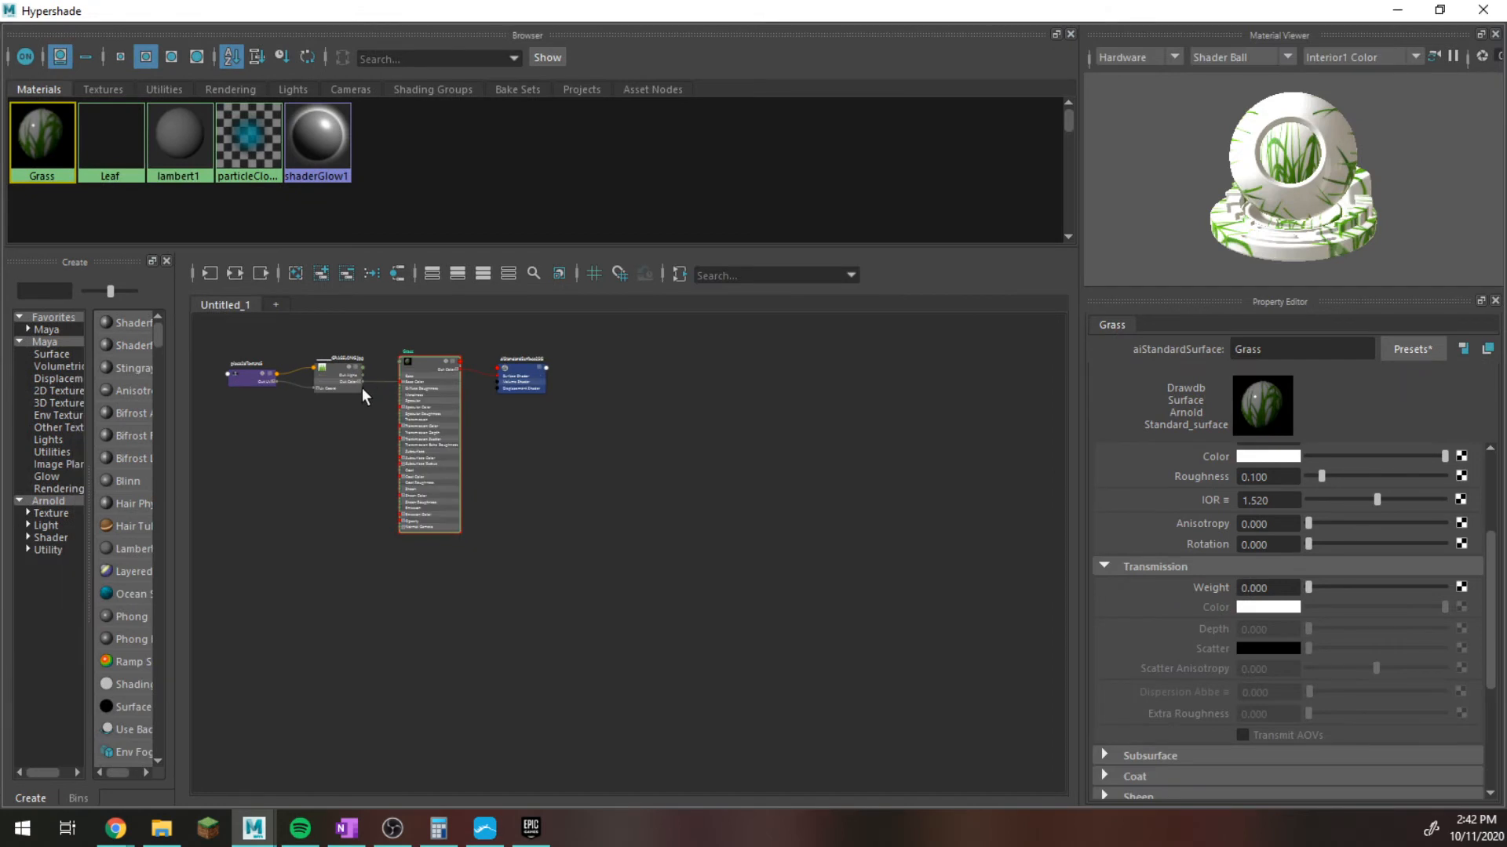
pyautogui.scroll(3, 434, 492)
pyautogui.press('a')
# Add a ramp texture node to the Grass network and place it below the grass image's file node.
pyautogui.press('Tab')
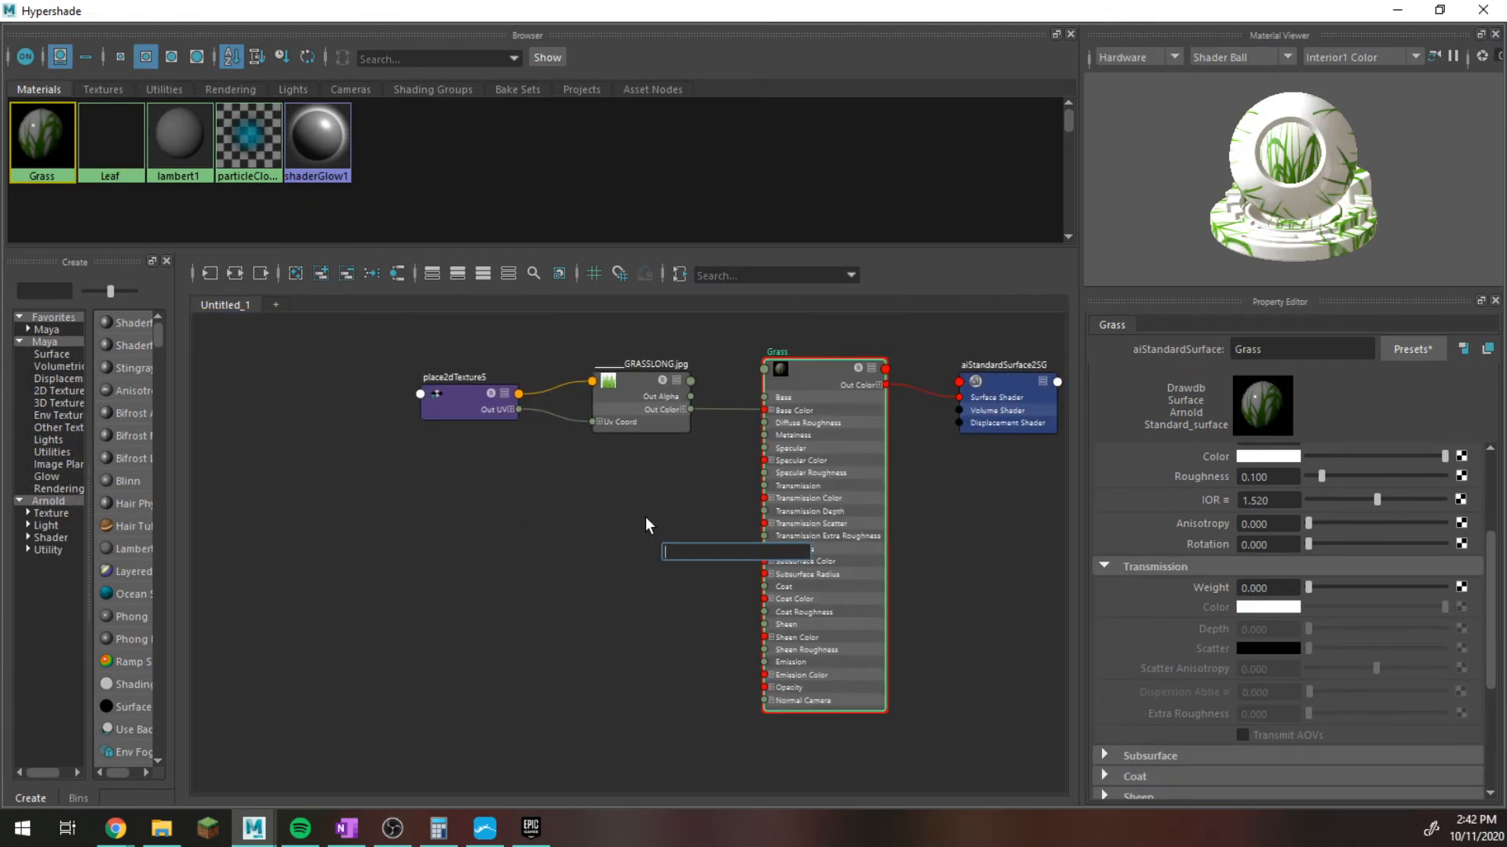
pyautogui.write('ramp')
pyautogui.click(738, 600)
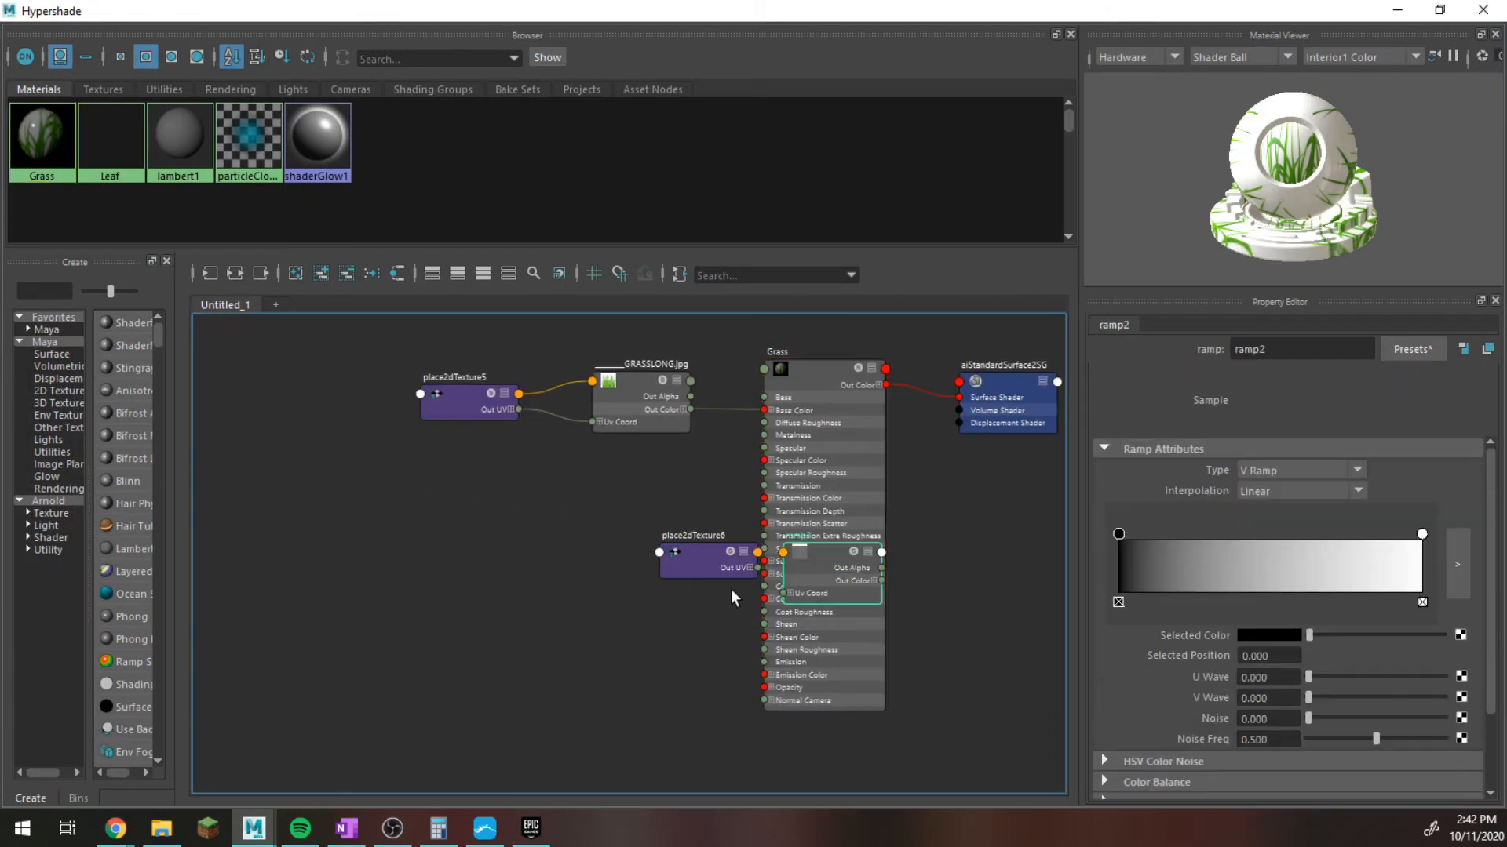
pyautogui.moveTo(841, 567); pyautogui.dragTo(731, 520)
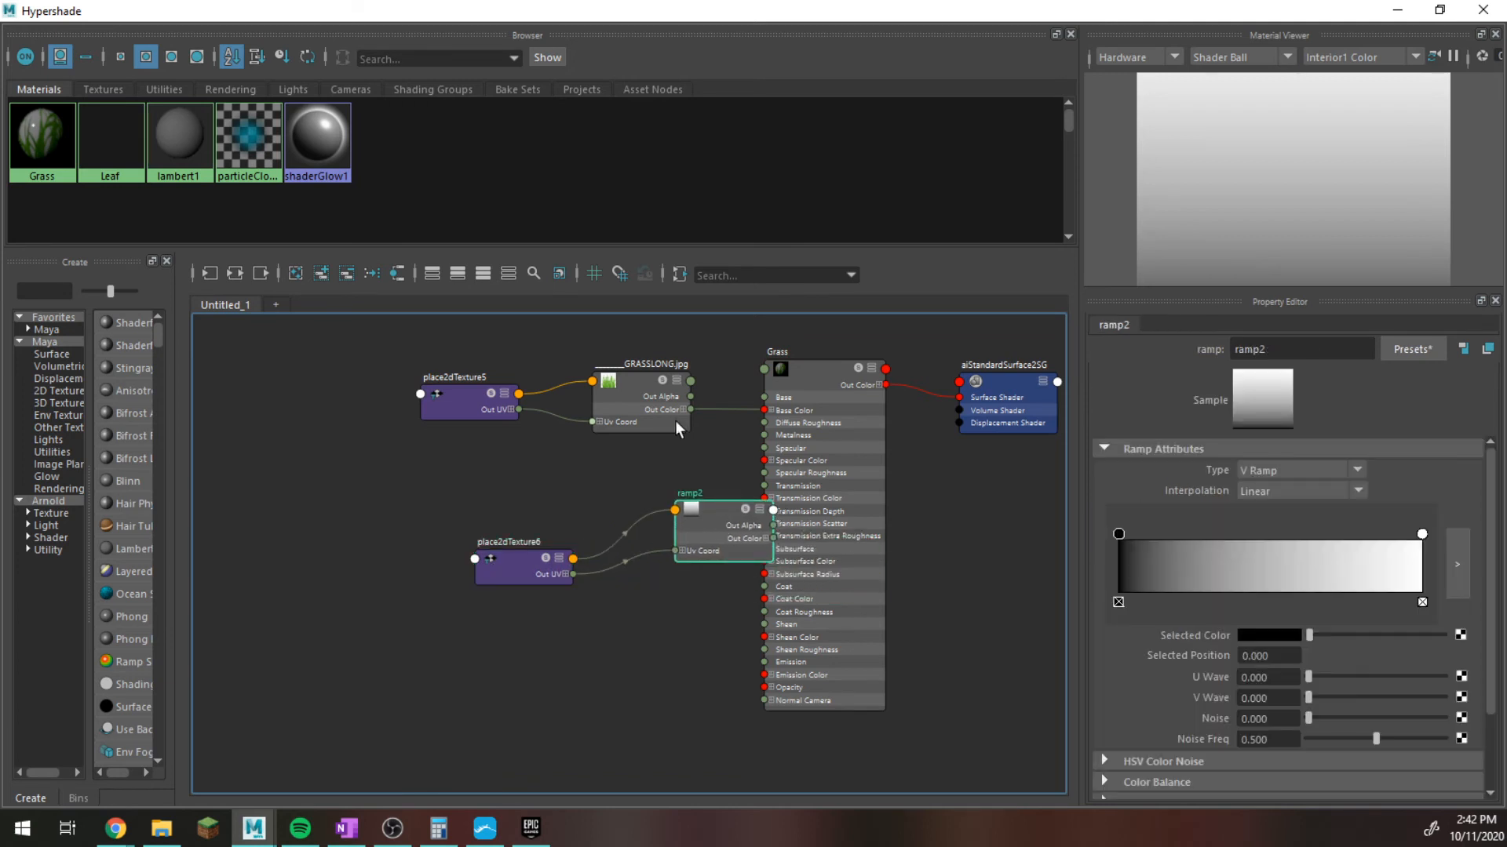
# Connect the grass file texture's Out Color G to the new ramp's V Coord and move the ramp clear of the material.
pyautogui.scroll(3, 675, 421)
pyautogui.click(682, 386)
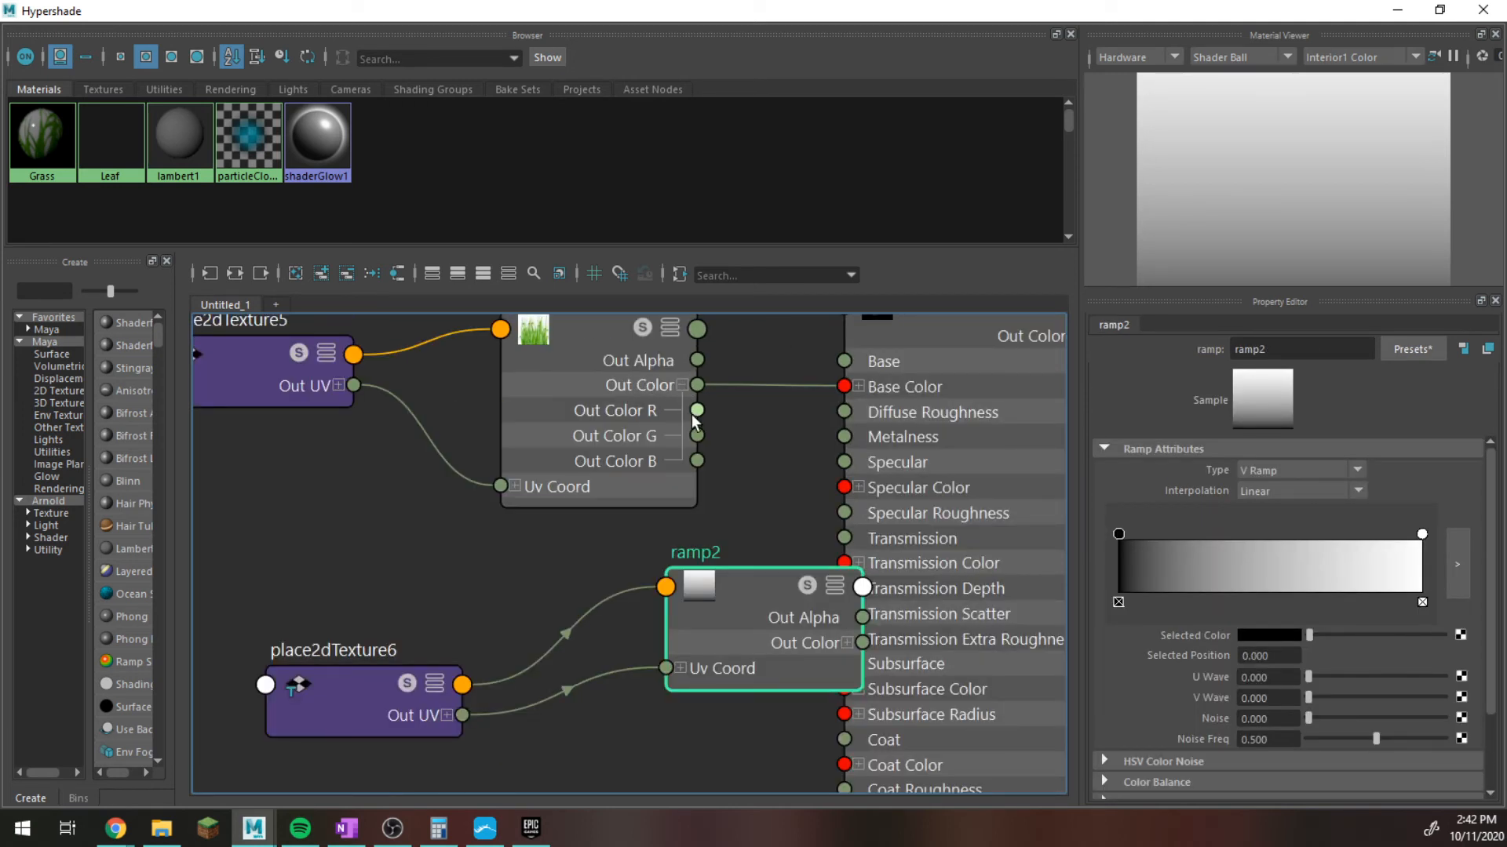
pyautogui.moveTo(697, 436); pyautogui.dragTo(683, 673)
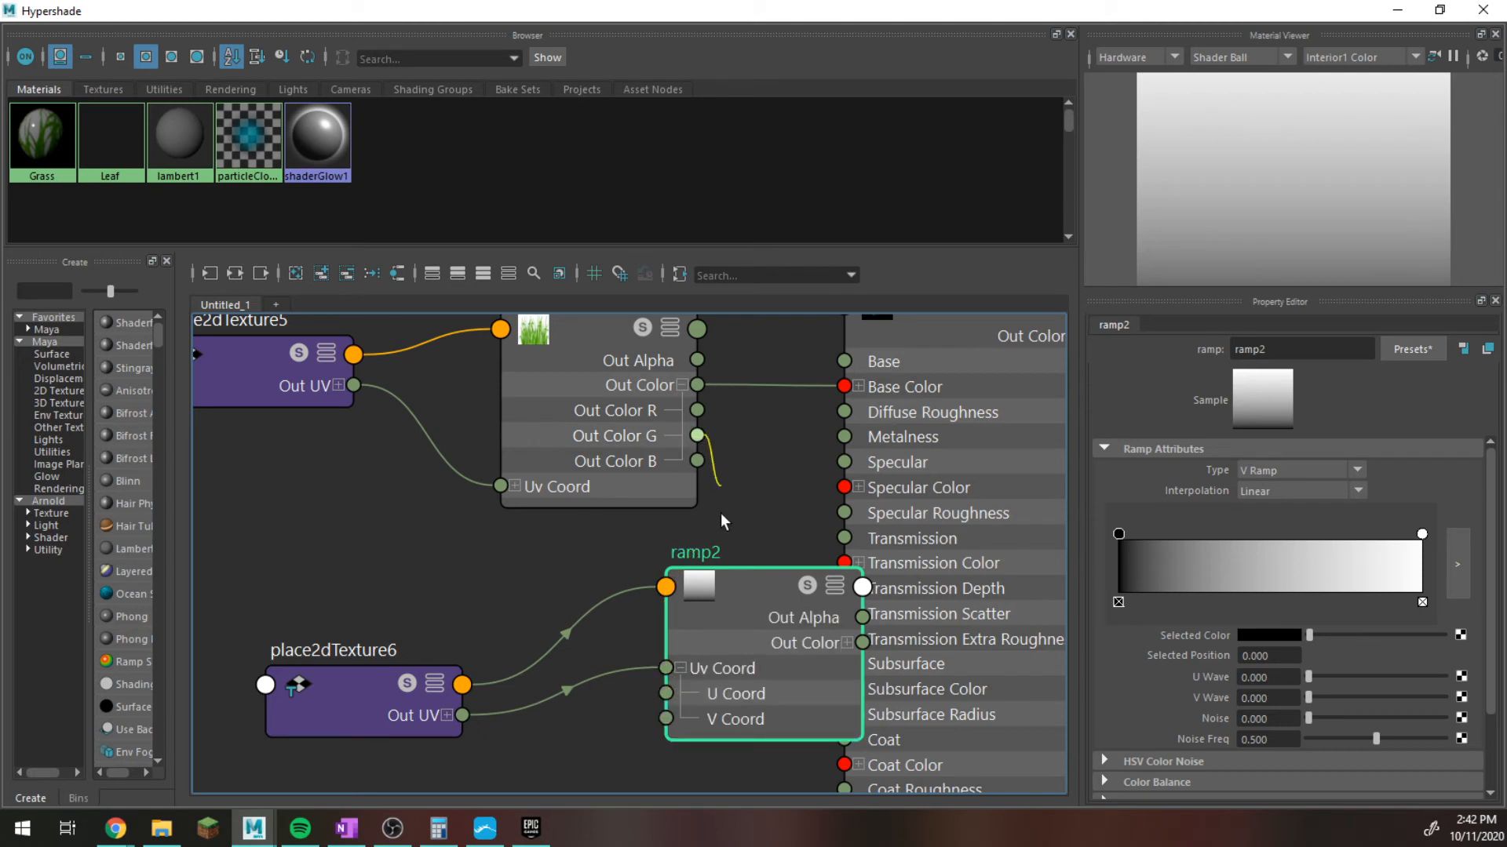
pyautogui.moveTo(723, 521); pyautogui.dragTo(665, 719)
pyautogui.moveTo(766, 584); pyautogui.dragTo(665, 566)
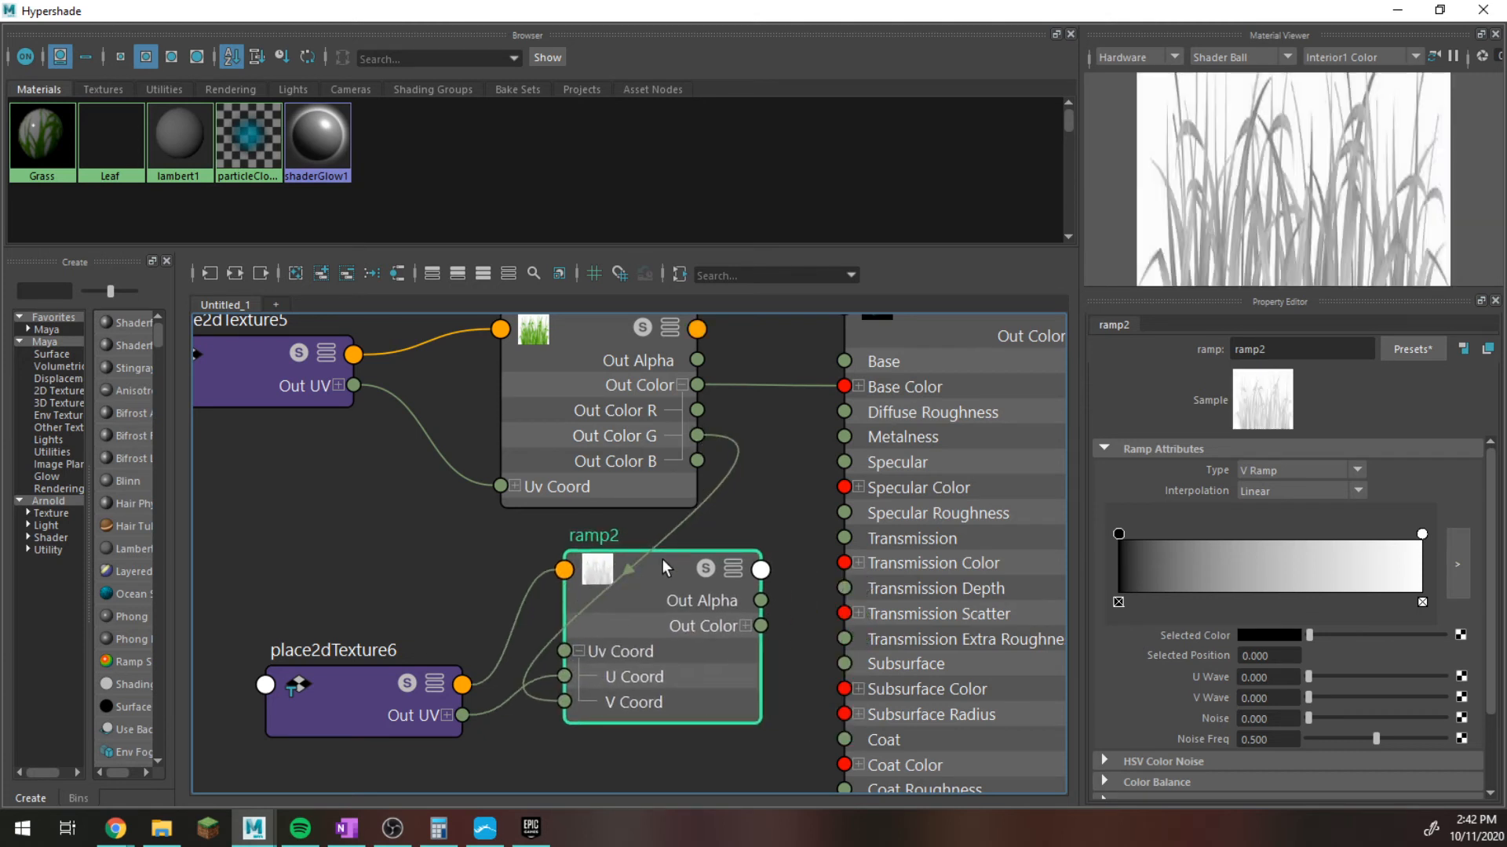
# Connect the new ramp's Out Color to the Grass material's Opacity input.
pyautogui.click(761, 627)
pyautogui.scroll(-5, 851, 616)
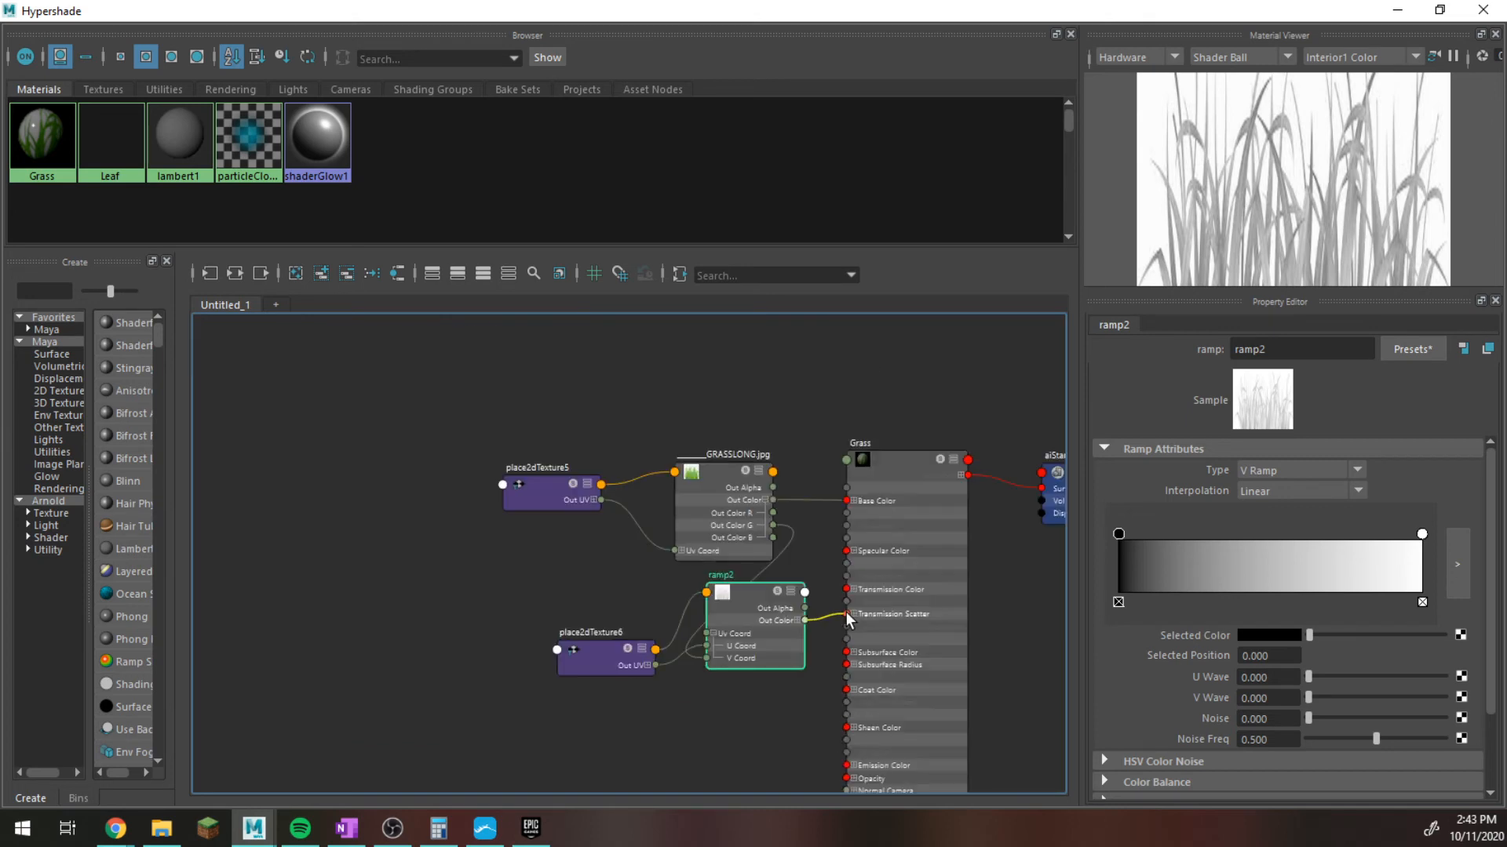
pyautogui.keyDown('alt'); pyautogui.moveTo(857, 673); pyautogui.dragTo(830, 479, button='middle'); pyautogui.keyUp('alt')
pyautogui.scroll(3, 832, 484)
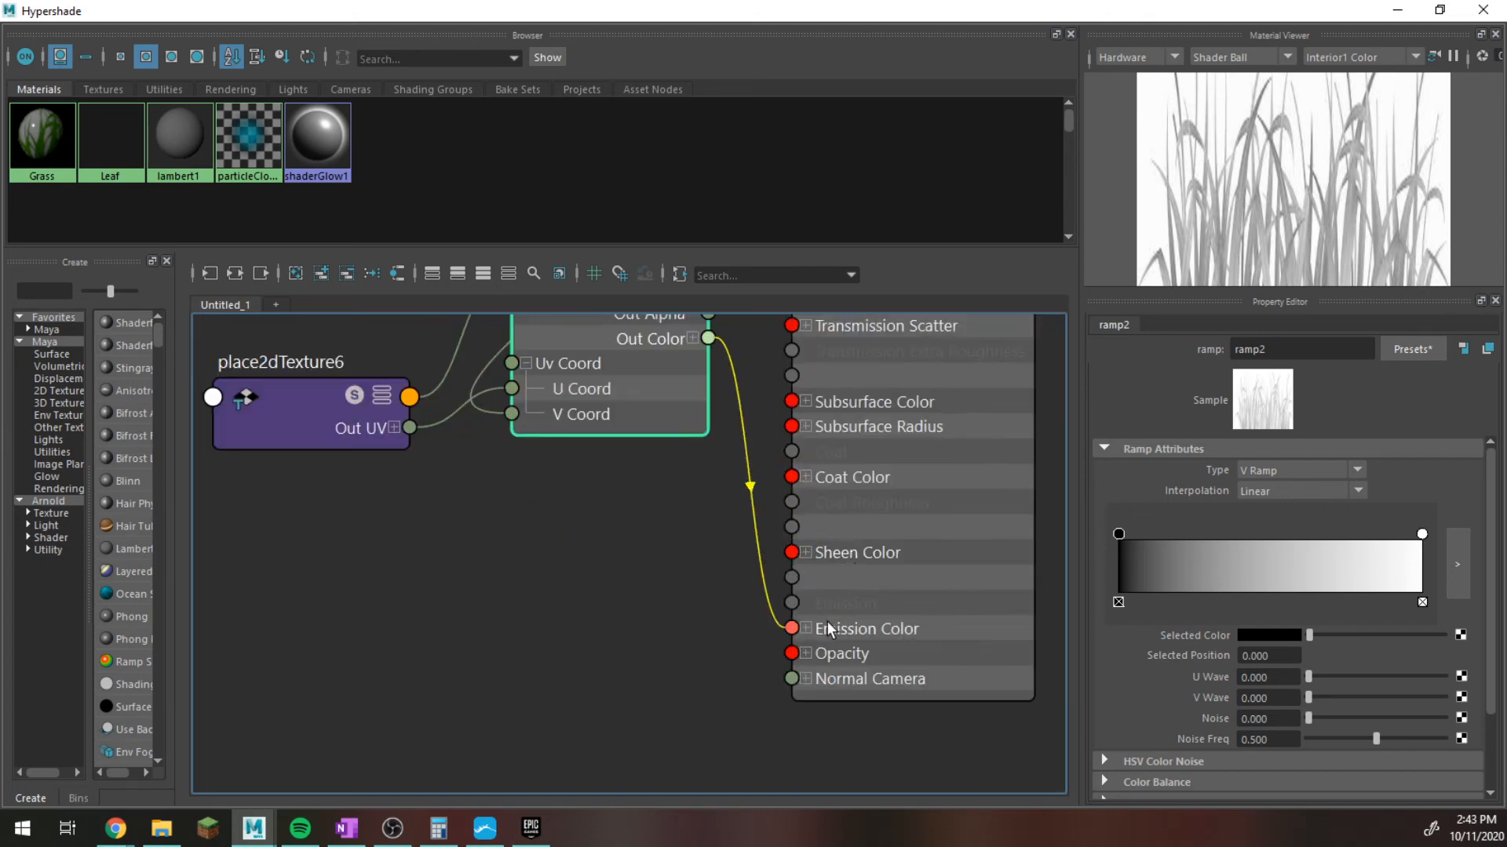
pyautogui.click(794, 654)
pyautogui.keyDown('alt'); pyautogui.moveTo(741, 452); pyautogui.dragTo(719, 613, button='middle'); pyautogui.keyUp('alt')
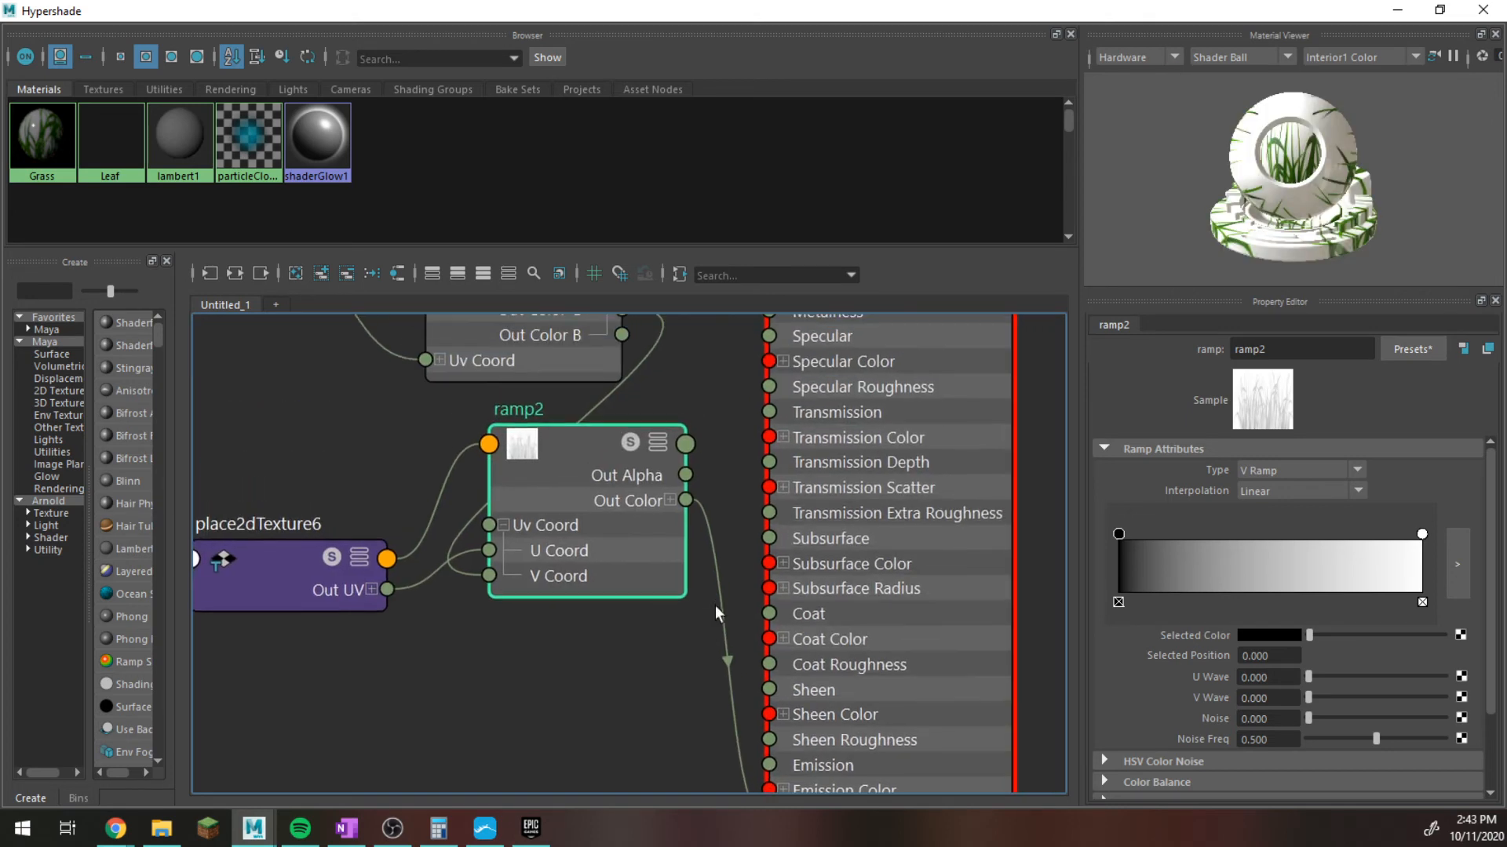
# Set the grass ramp's interpolation to None and shift its white stop to about position 0.904.
pyautogui.click(1357, 491)
pyautogui.click(1334, 508)
pyautogui.moveTo(1421, 534); pyautogui.dragTo(1394, 537)
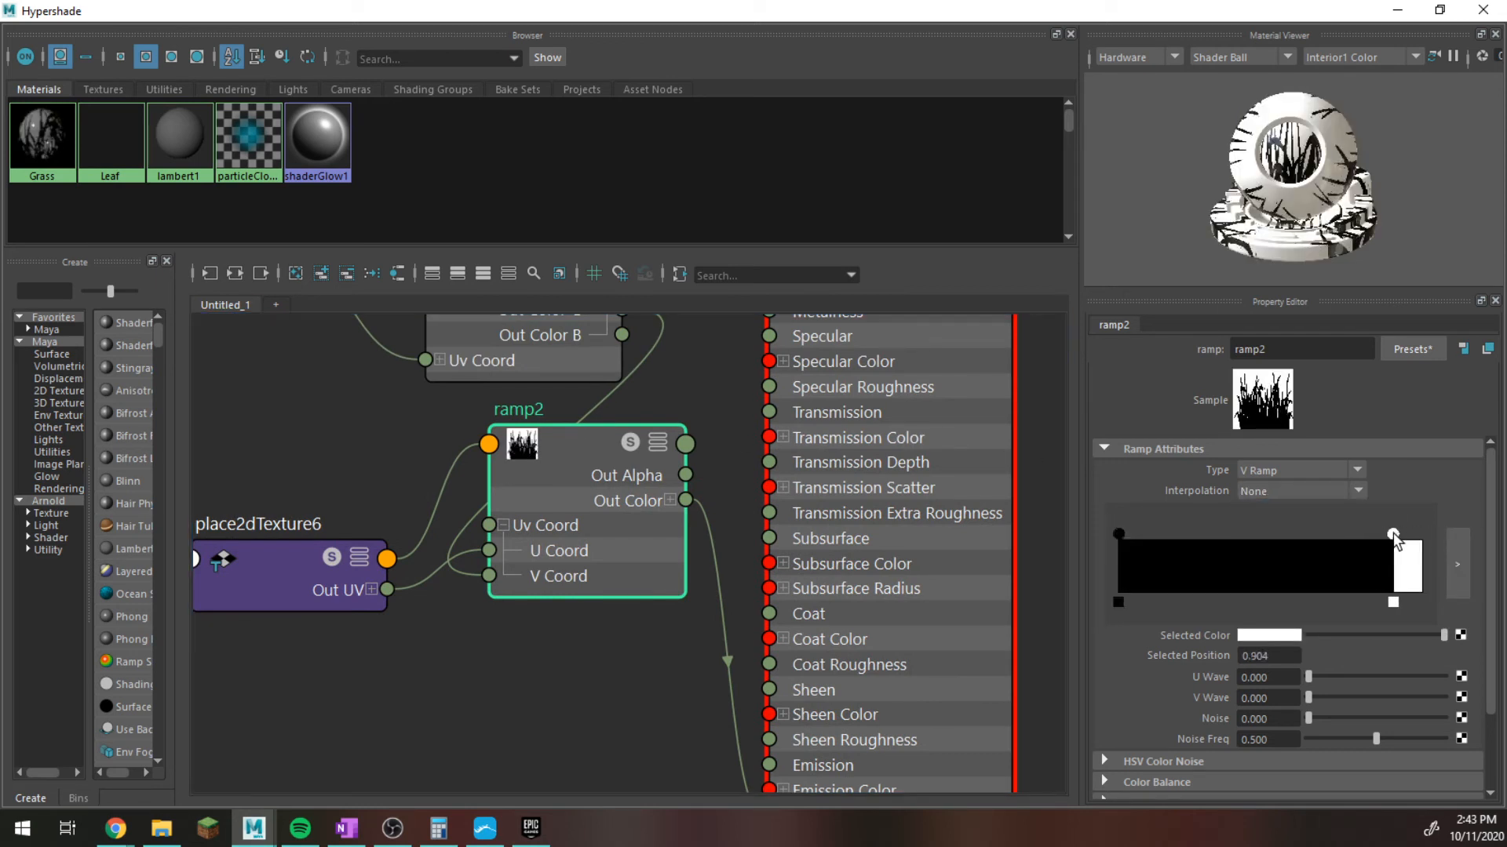
# Invert the grass ramp through its Effects settings and minimize Hypershade.
pyautogui.scroll(-3, 1283, 613)
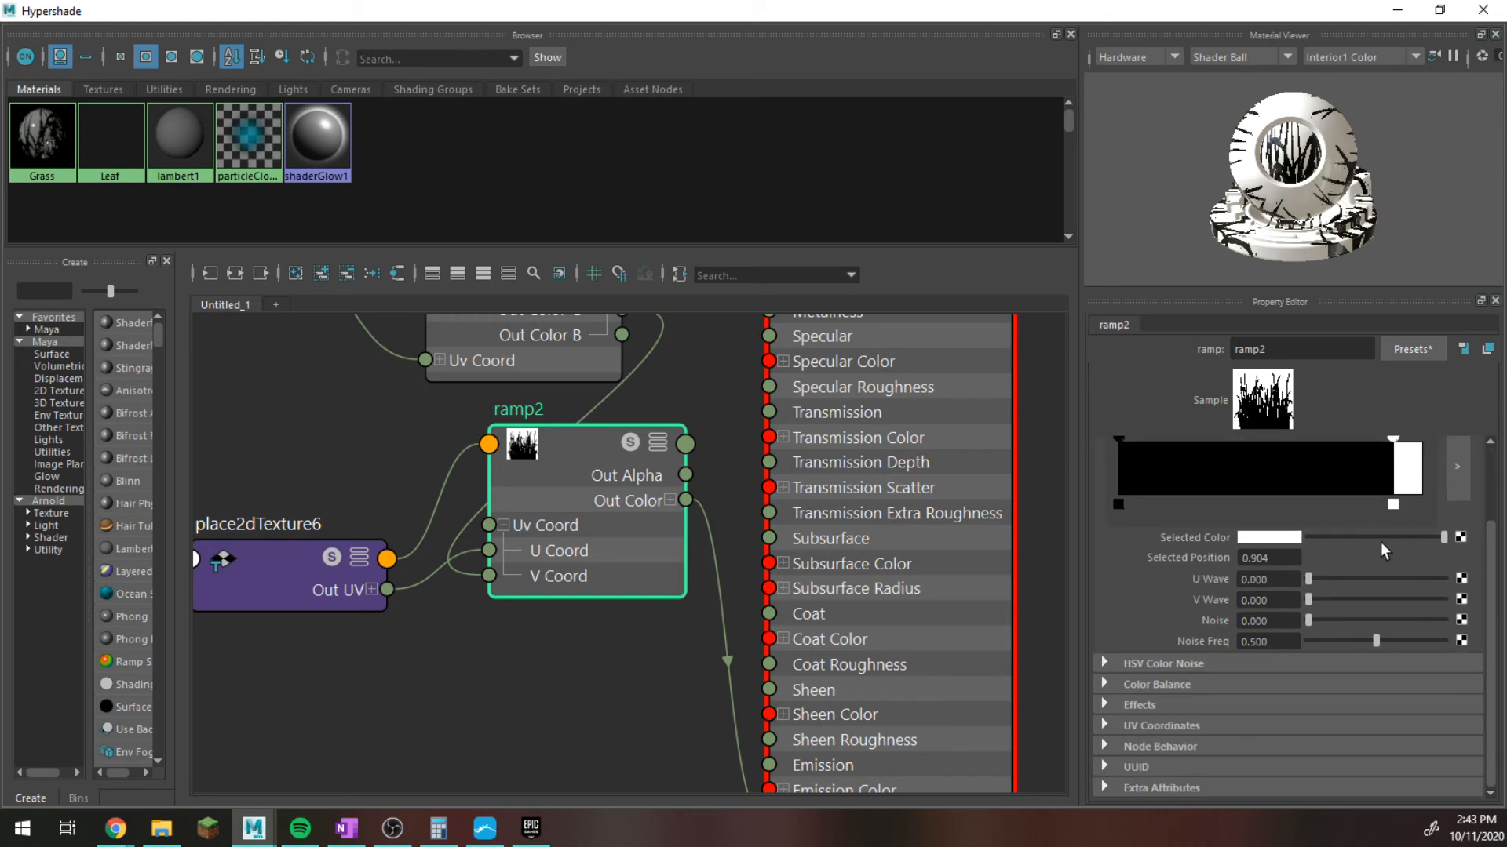
pyautogui.click(1161, 706)
pyautogui.click(1246, 725)
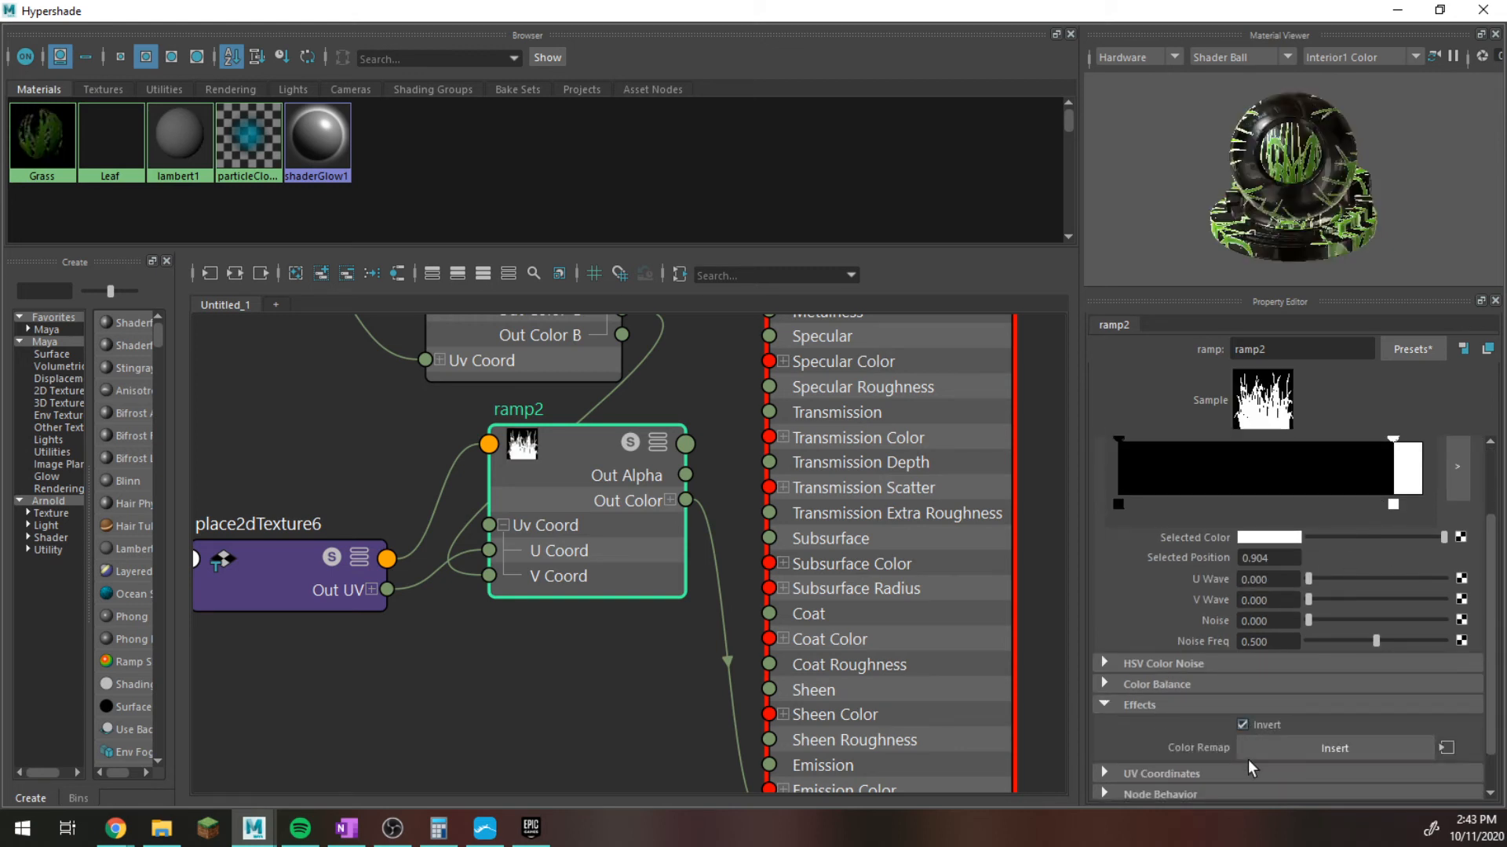
pyautogui.click(1397, 10)
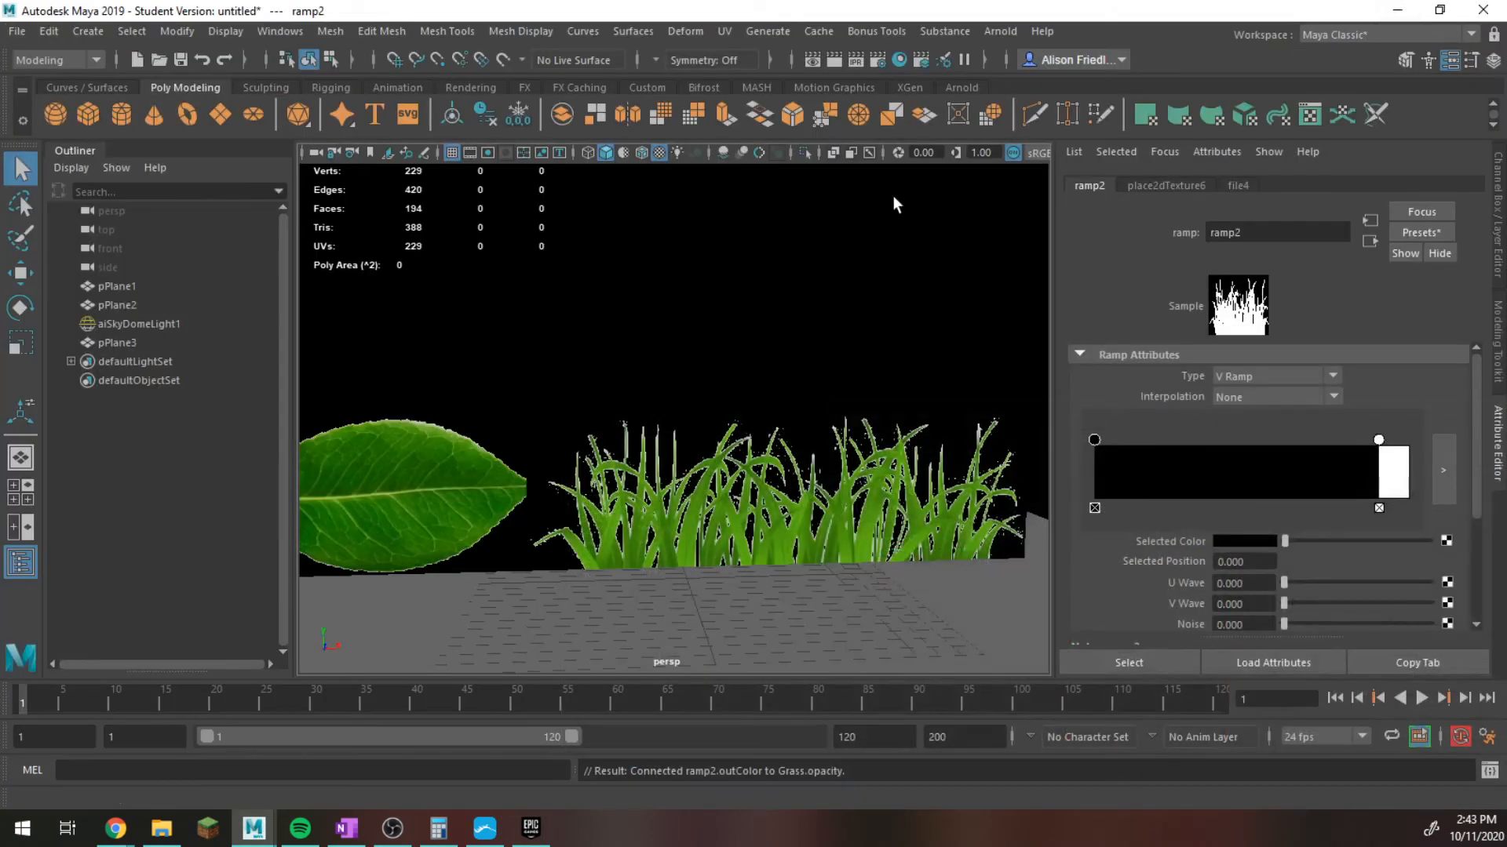
# Run a live Arnold render to examine the leaf and grass cards, zoom in on the blades, stop it and minimize the RenderView.
pyautogui.click(999, 32)
pyautogui.click(1042, 85)
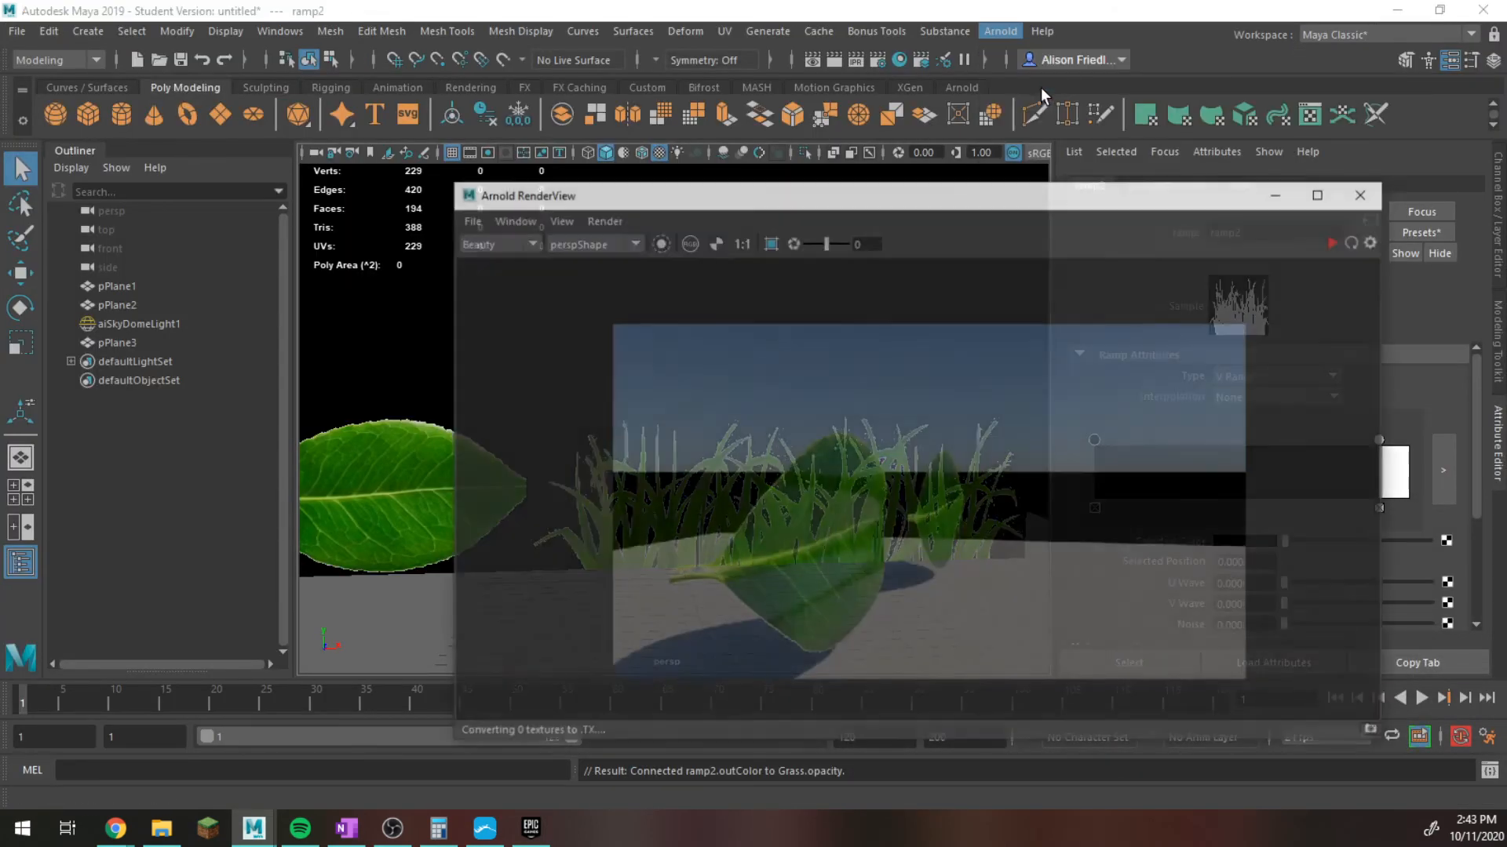
pyautogui.click(1334, 241)
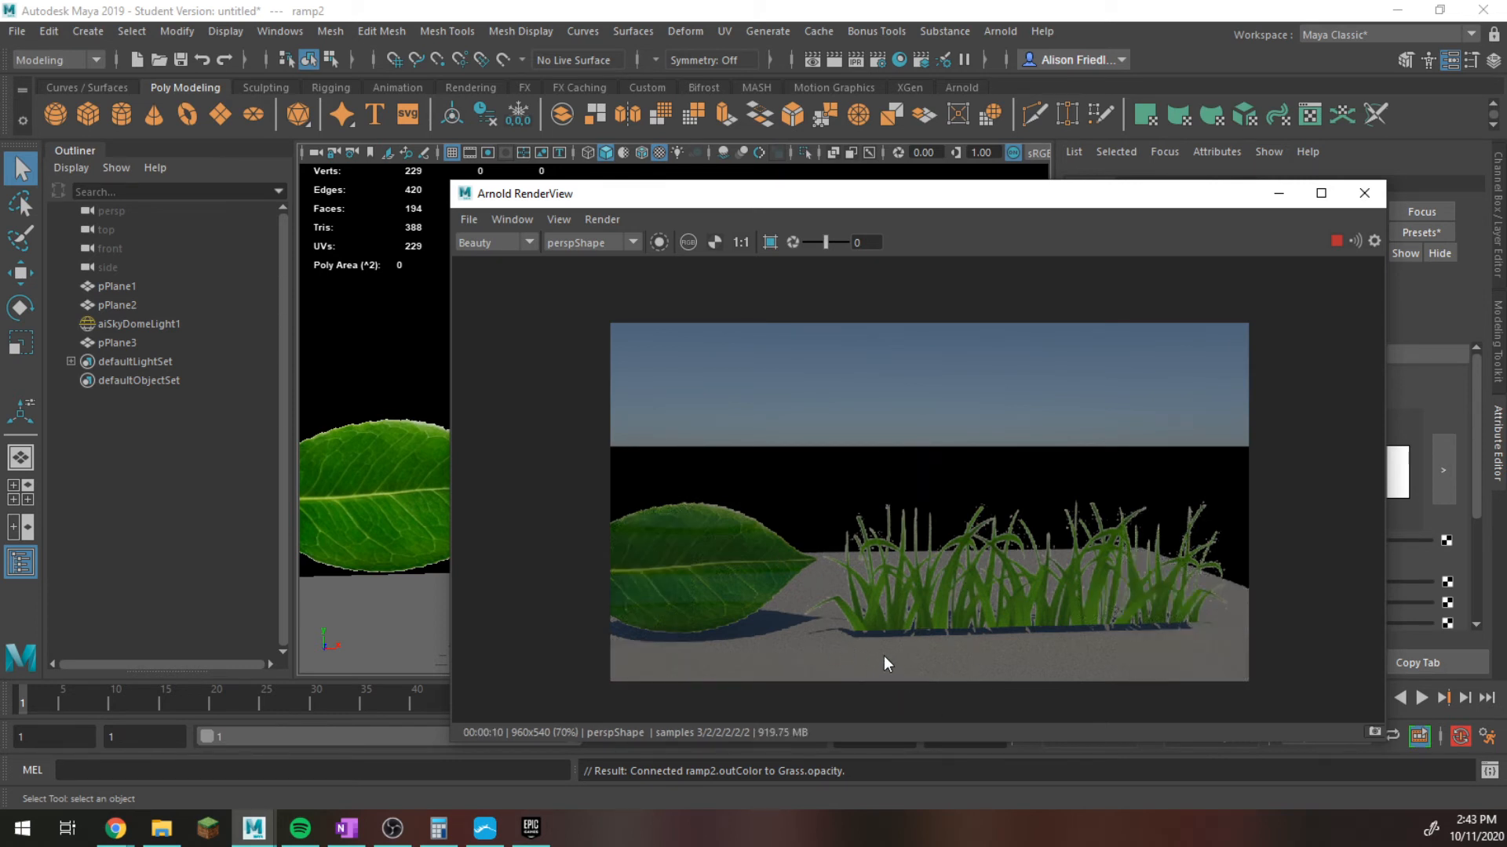
pyautogui.scroll(8, 372, 499)
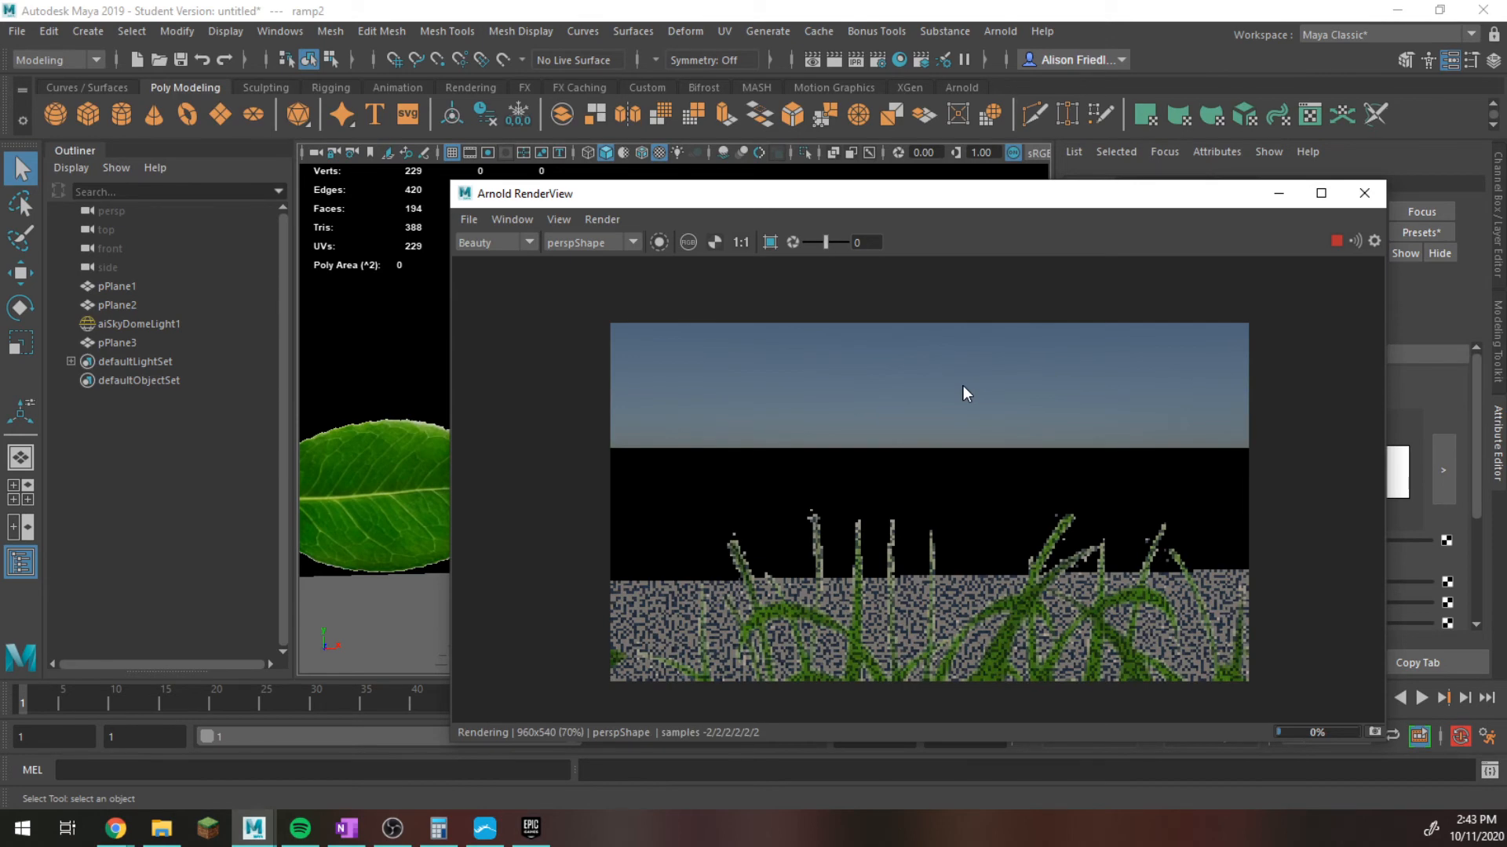
pyautogui.click(1335, 240)
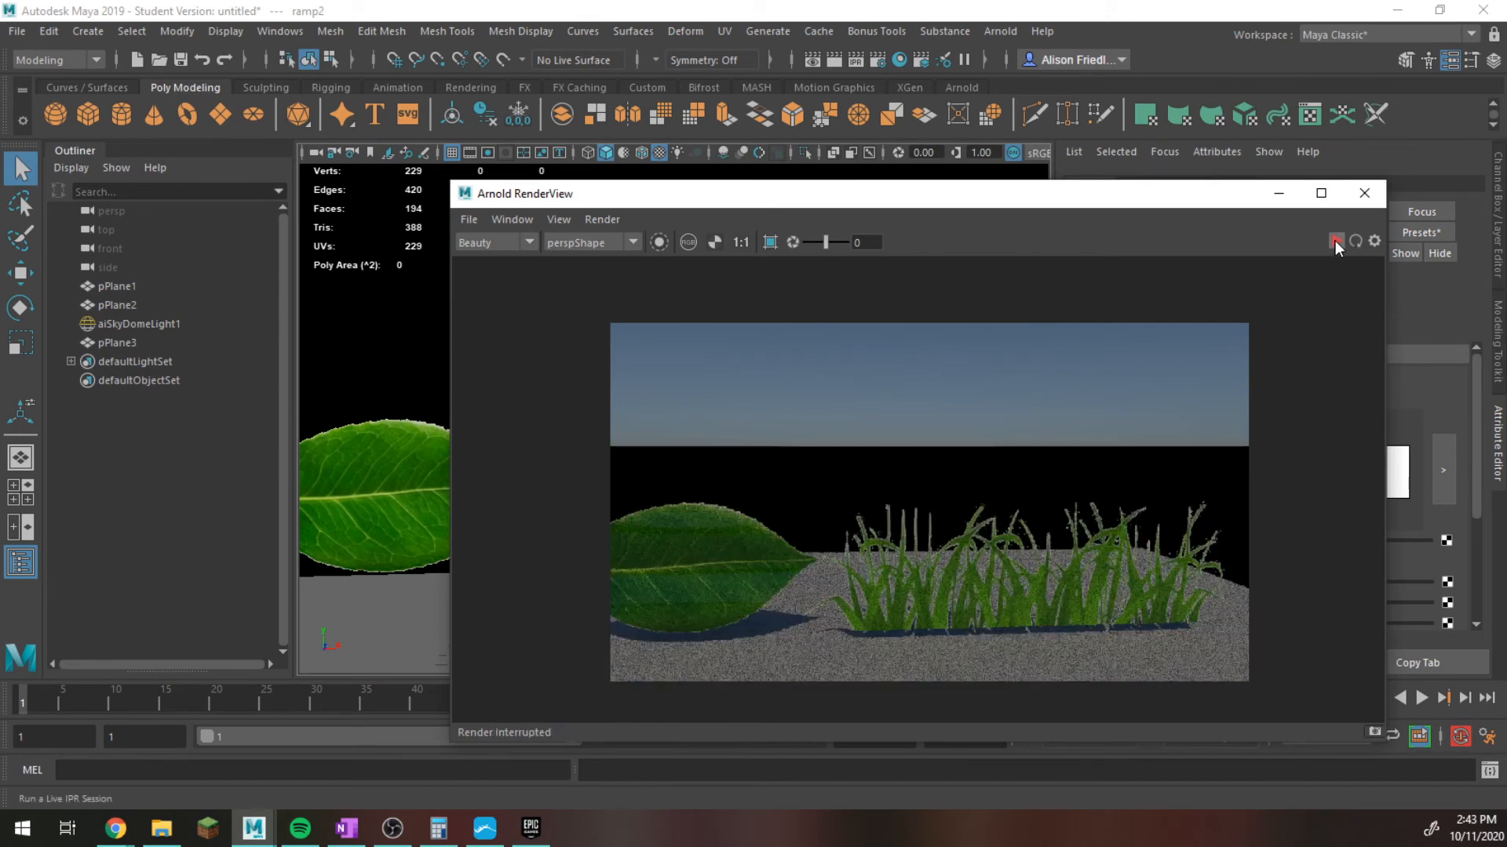
pyautogui.click(1279, 193)
# Duplicate the grass plane and rotate the copy to a different angle from the original.
pyautogui.keyDown('alt'); pyautogui.moveTo(808, 578); pyautogui.dragTo(795, 530); pyautogui.keyUp('alt')
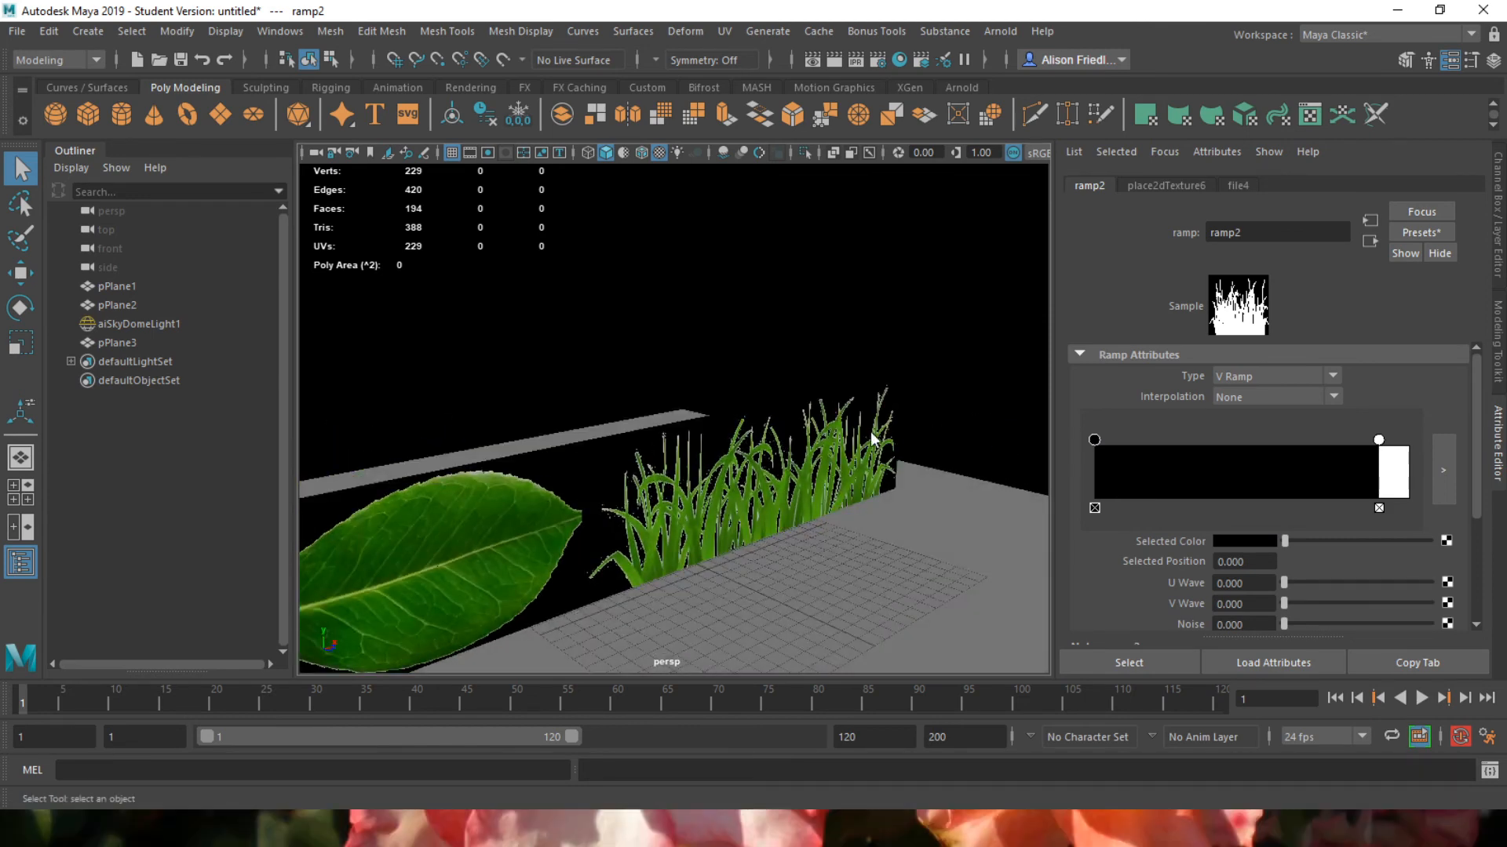
pyautogui.moveTo(867, 428); pyautogui.dragTo(853, 444, button='right')
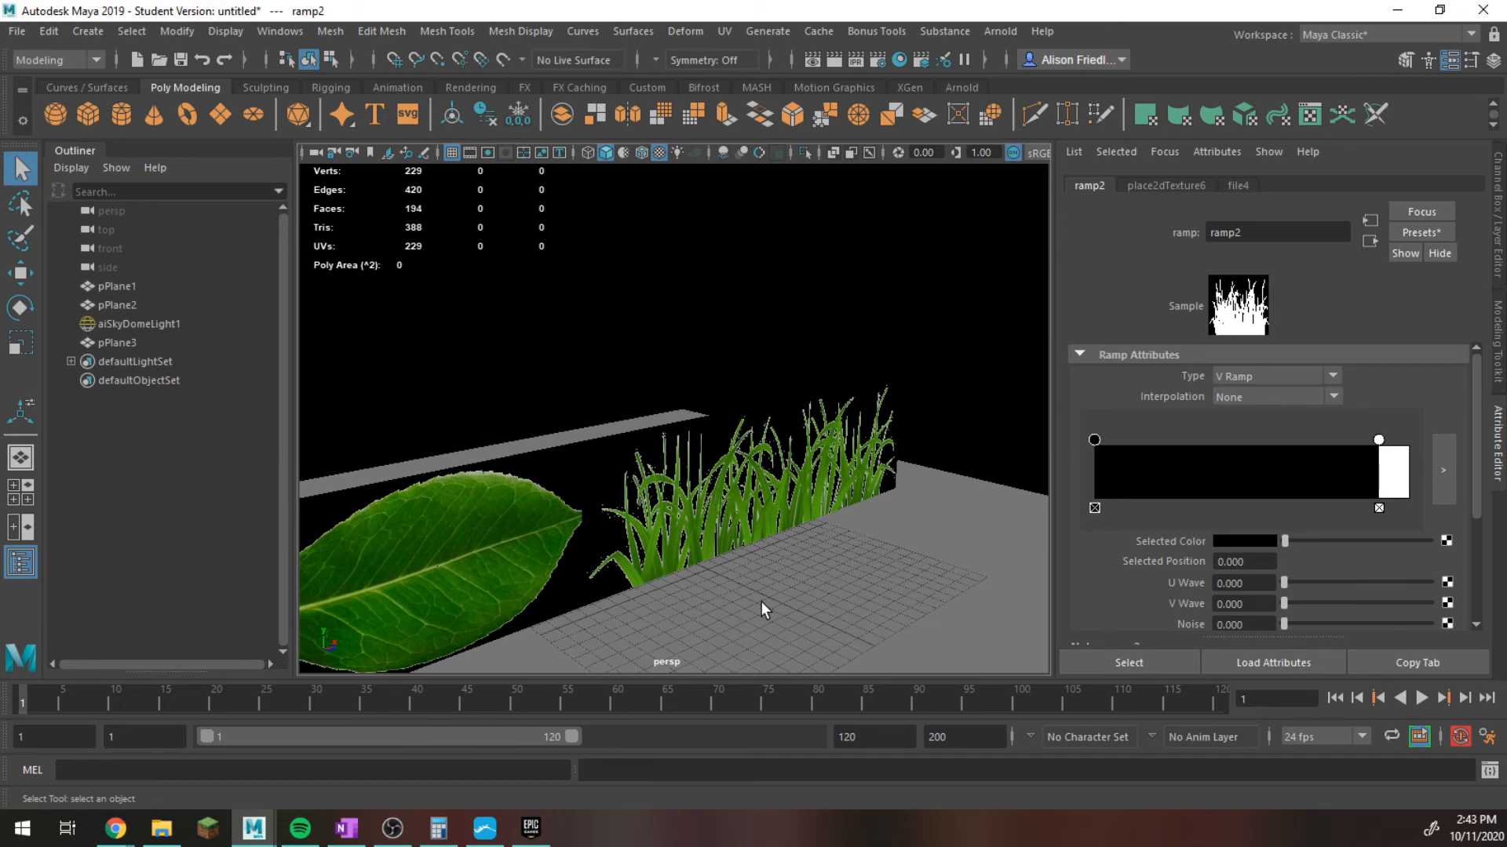
pyautogui.press('w')
pyautogui.click(730, 443)
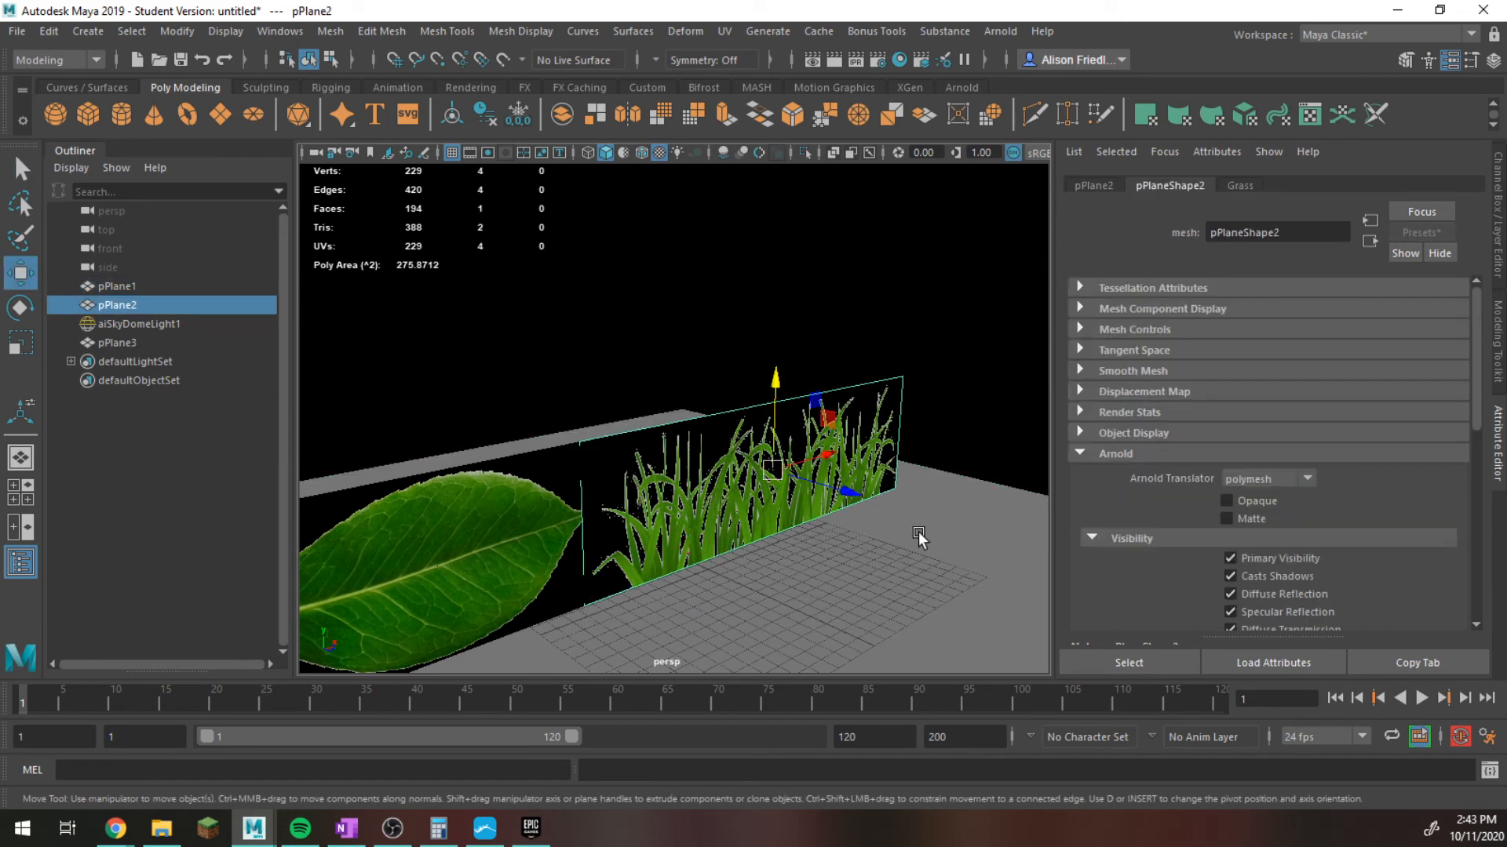
pyautogui.hotkey('ctrl', 'd')
pyautogui.press('e')
pyautogui.moveTo(814, 492); pyautogui.dragTo(816, 582)
# Make two more copies of the grass plane, moving and rotating each so the cards cross at varied angles.
pyautogui.hotkey('ctrl', 'd')
pyautogui.press('w')
pyautogui.press('e')
pyautogui.hotkey('ctrl', 'd')
pyautogui.press('w')
pyautogui.press('e')
pyautogui.moveTo(860, 507); pyautogui.dragTo(865, 506)
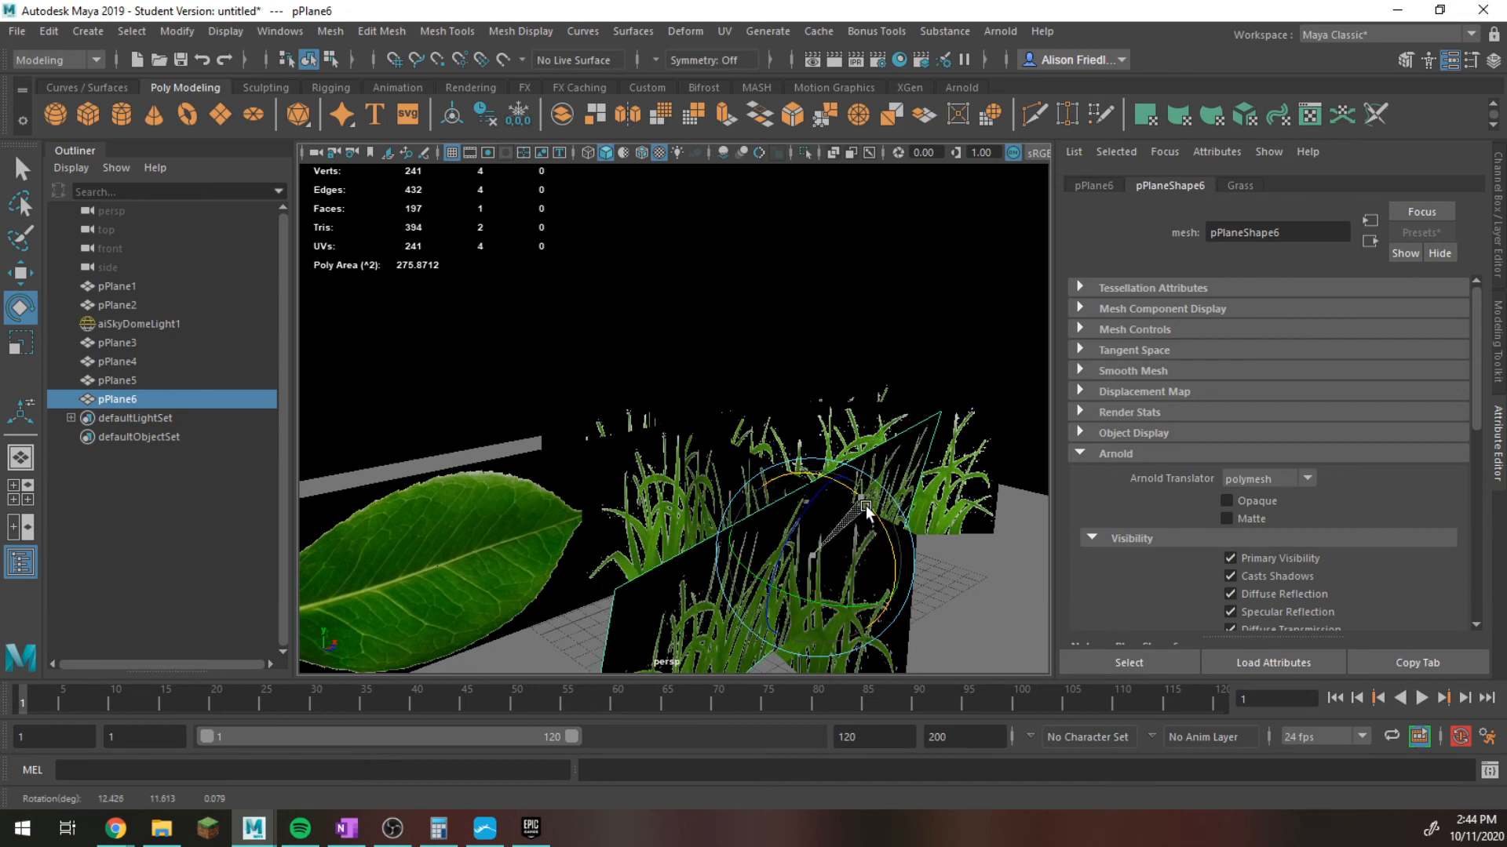
# Adjust the second grass copy's rotation and stretch the first copy taller.
pyautogui.click(863, 539)
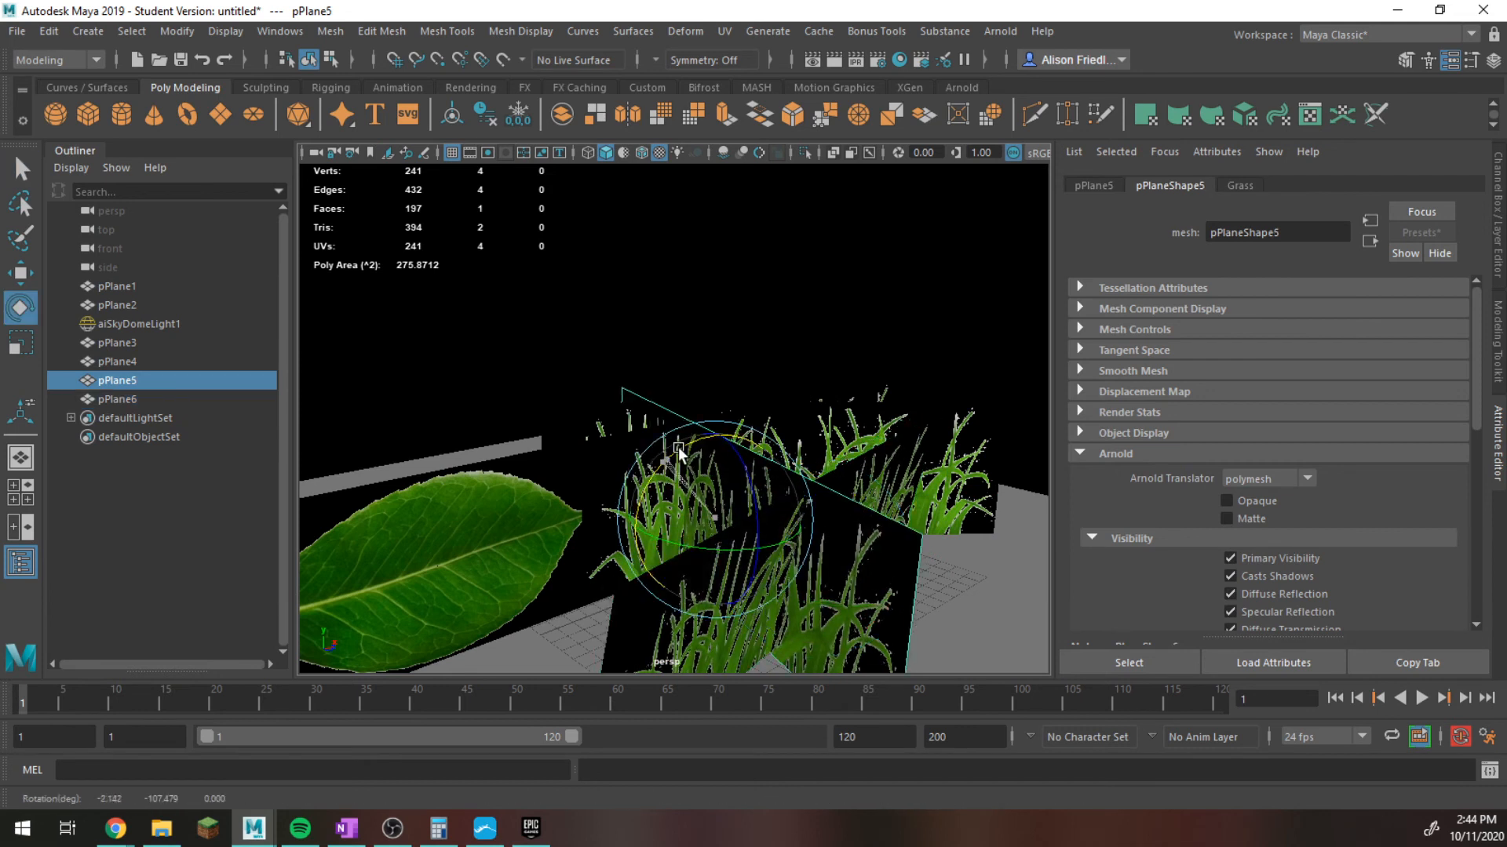
pyautogui.moveTo(679, 448); pyautogui.dragTo(689, 441)
pyautogui.press('q')
pyautogui.click(825, 430)
pyautogui.press('e')
pyautogui.moveTo(785, 431); pyautogui.dragTo(770, 334)
pyautogui.press('r')
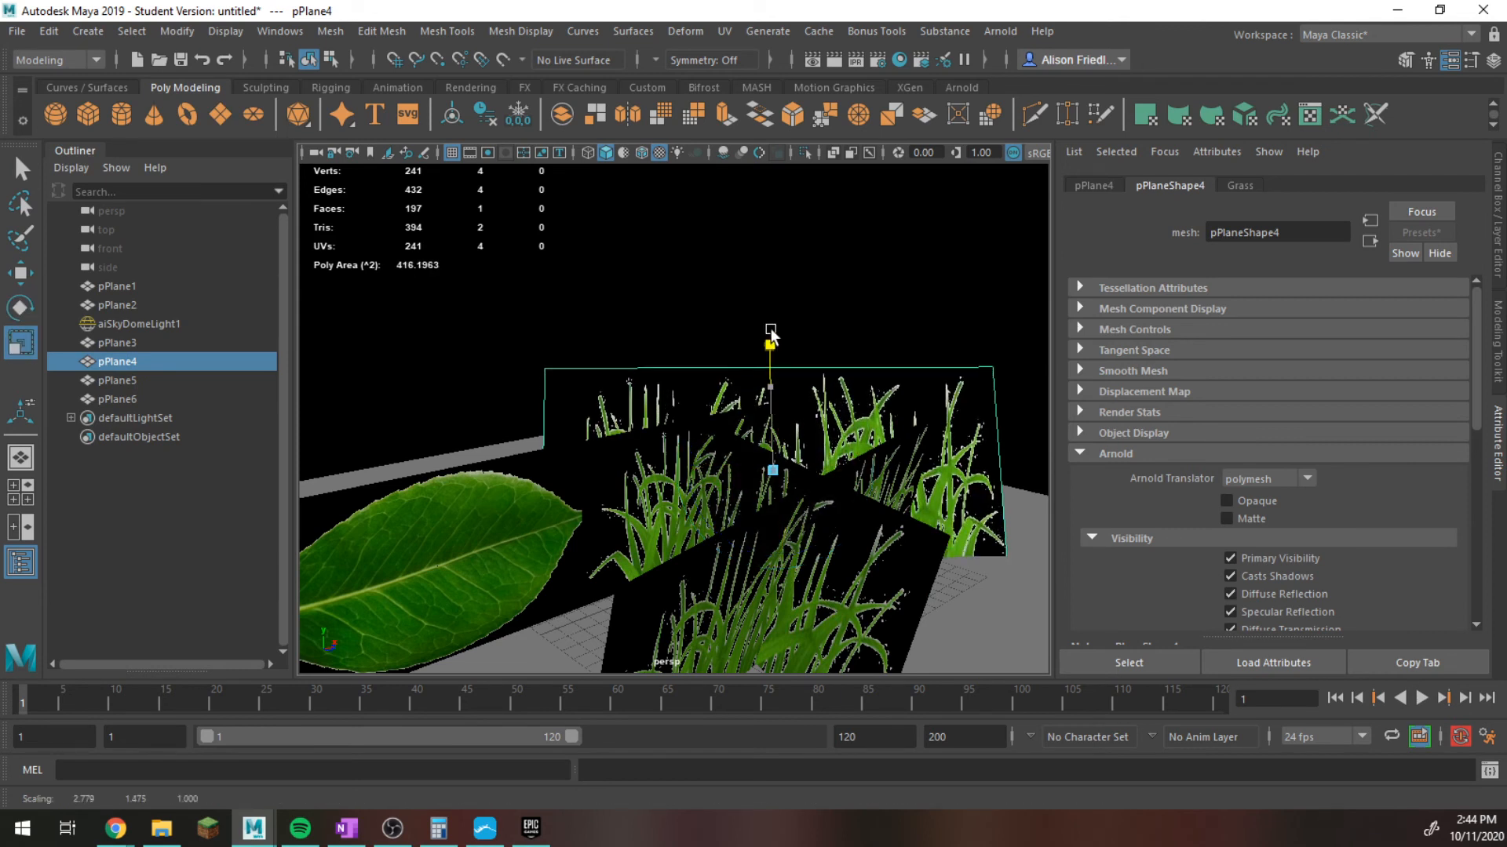
# Stretch the second grass copy (pPlane5) vertically so its blades stand taller.
pyautogui.press('q')
pyautogui.click(667, 525)
pyautogui.click(750, 479)
pyautogui.press('r')
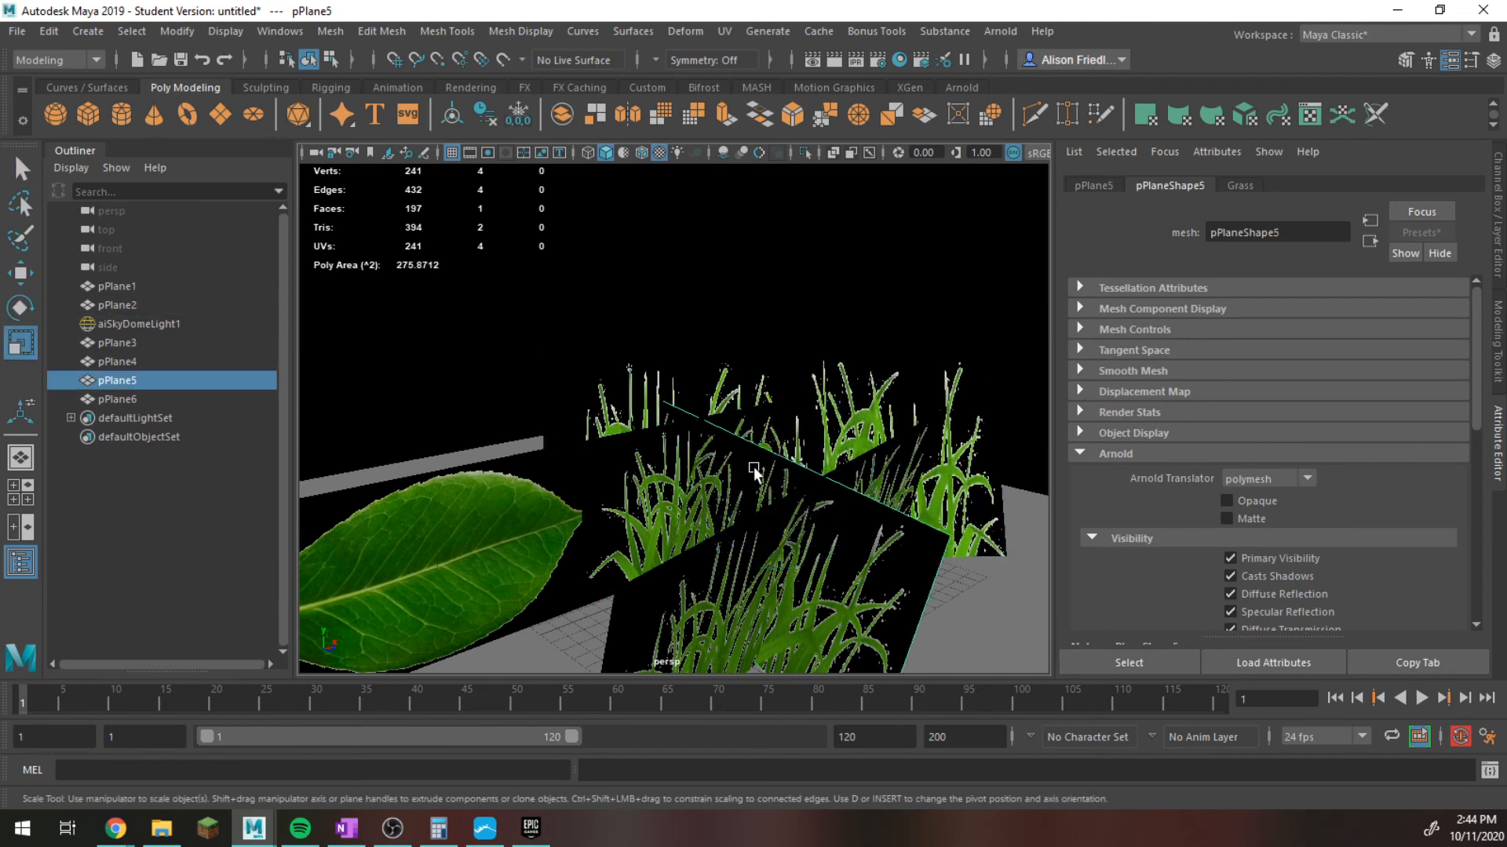
pyautogui.moveTo(744, 430); pyautogui.dragTo(733, 584)
# Reduce the height of the third grass copy (pPlane6) and lower it to the ground at about Y 3.28.
pyautogui.press('q')
pyautogui.click(729, 585)
pyautogui.press('r')
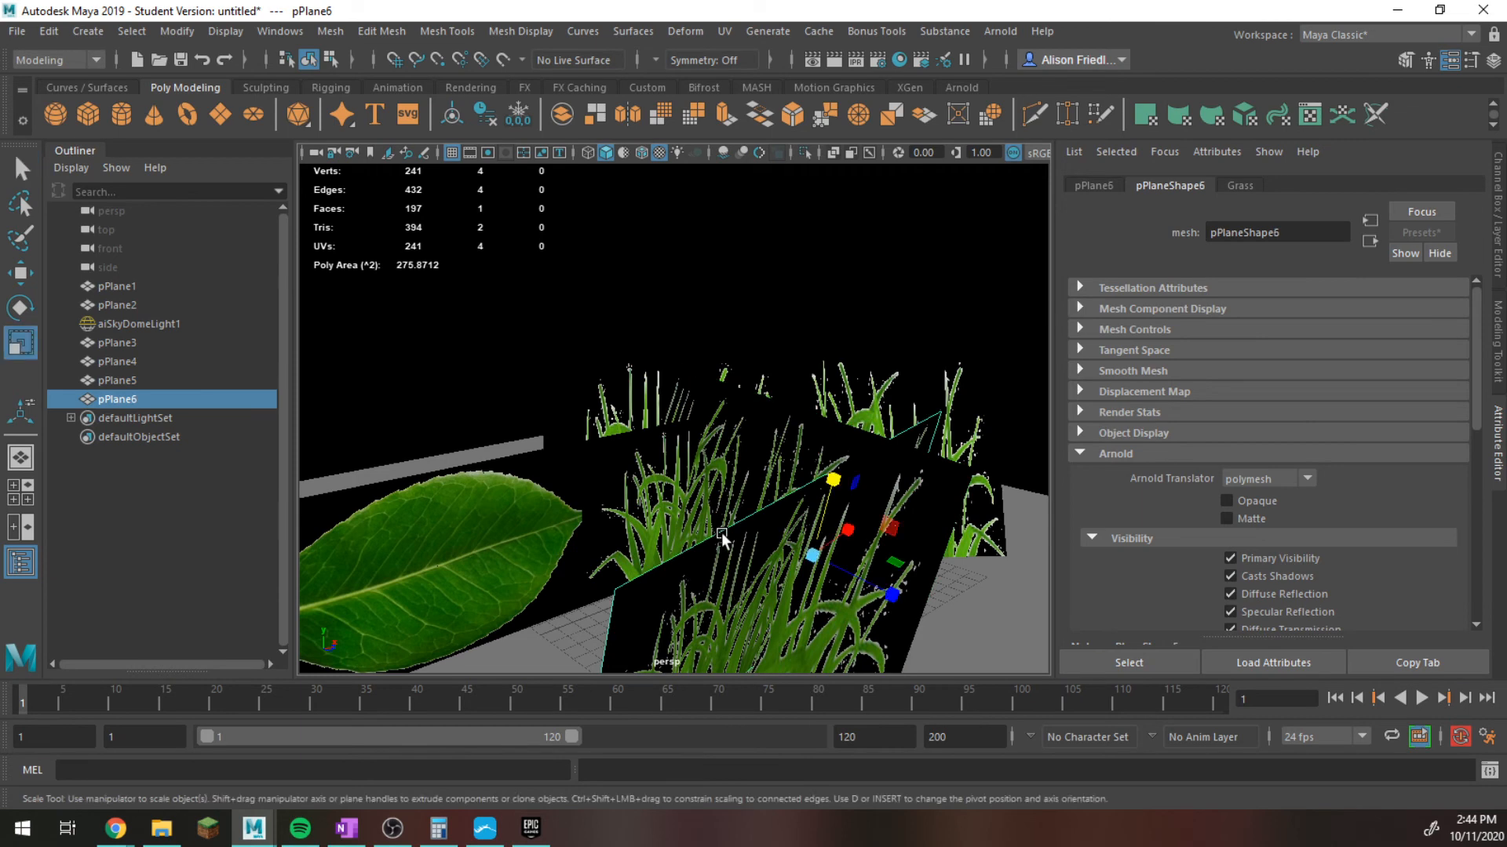
pyautogui.moveTo(810, 473); pyautogui.dragTo(671, 487)
pyautogui.press('w')
pyautogui.moveTo(614, 447); pyautogui.dragTo(612, 493)
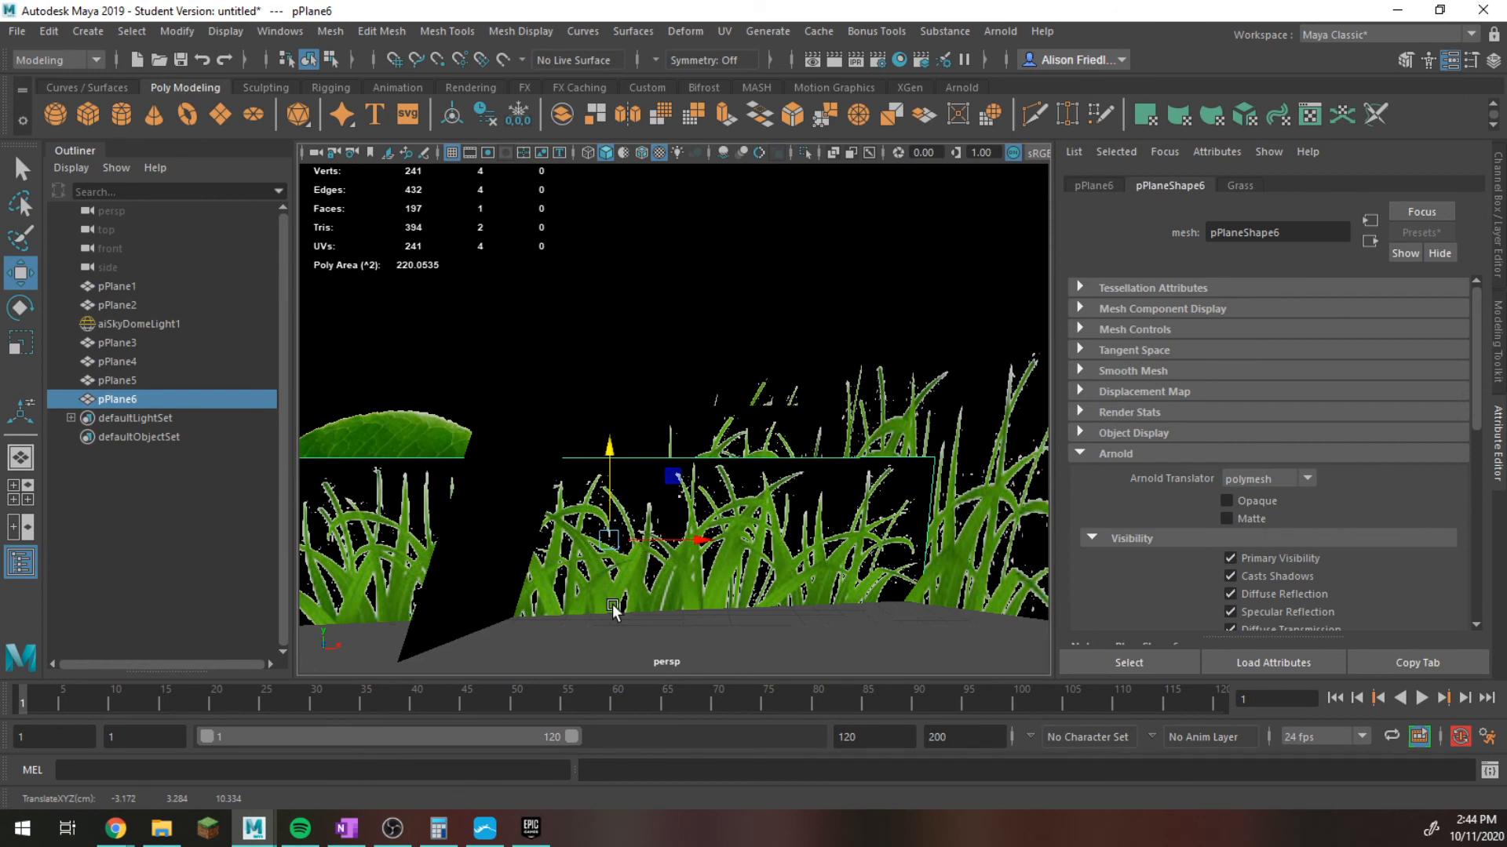
# Run a live Arnold render of the grass cluster beside the viewport and examine the overlapping cards from a closer angle.
pyautogui.moveTo(184, 835)
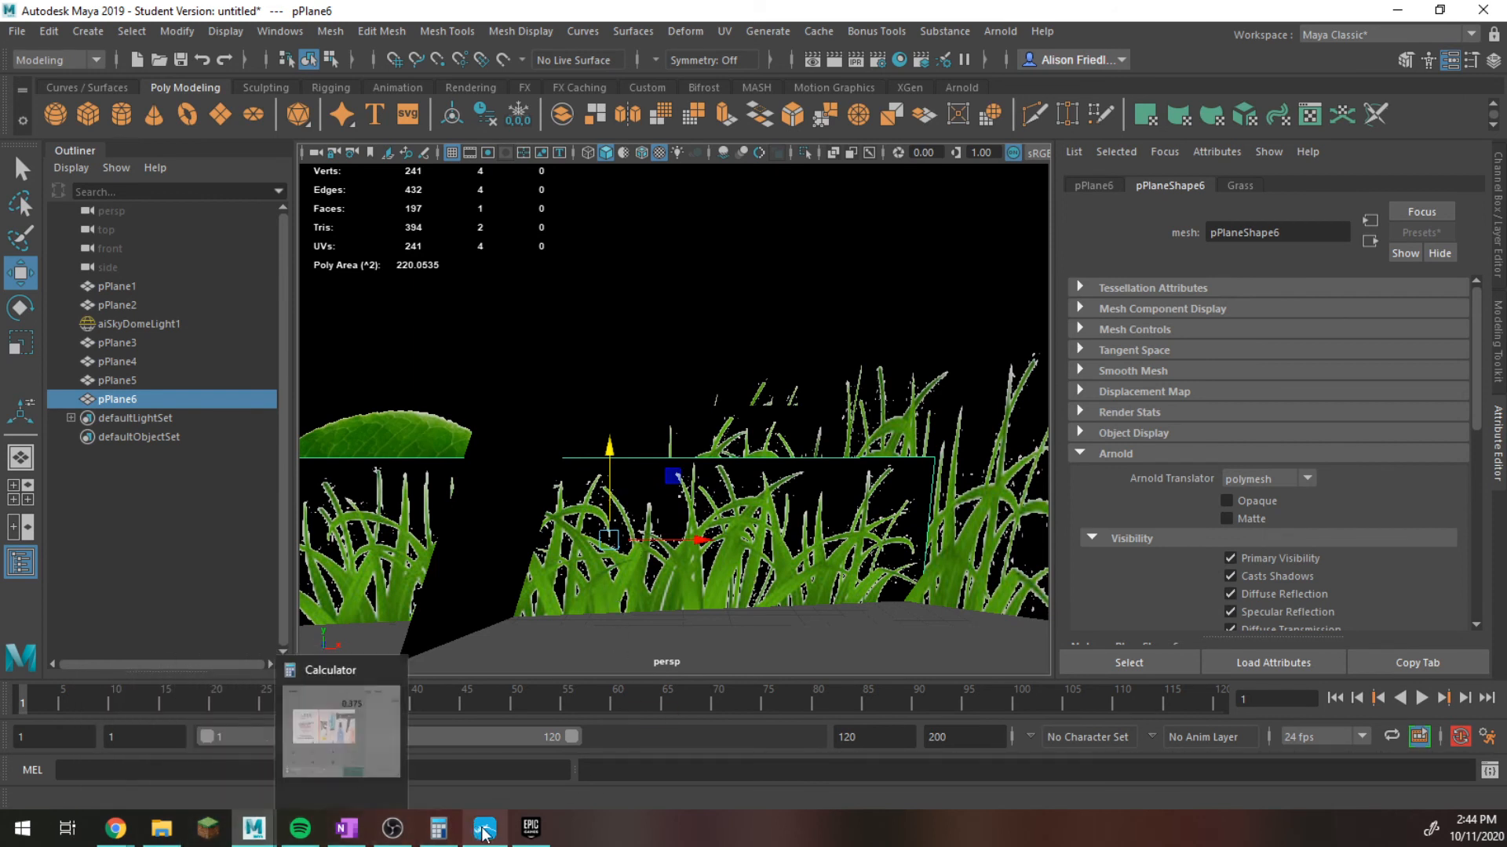
pyautogui.click(835, 60)
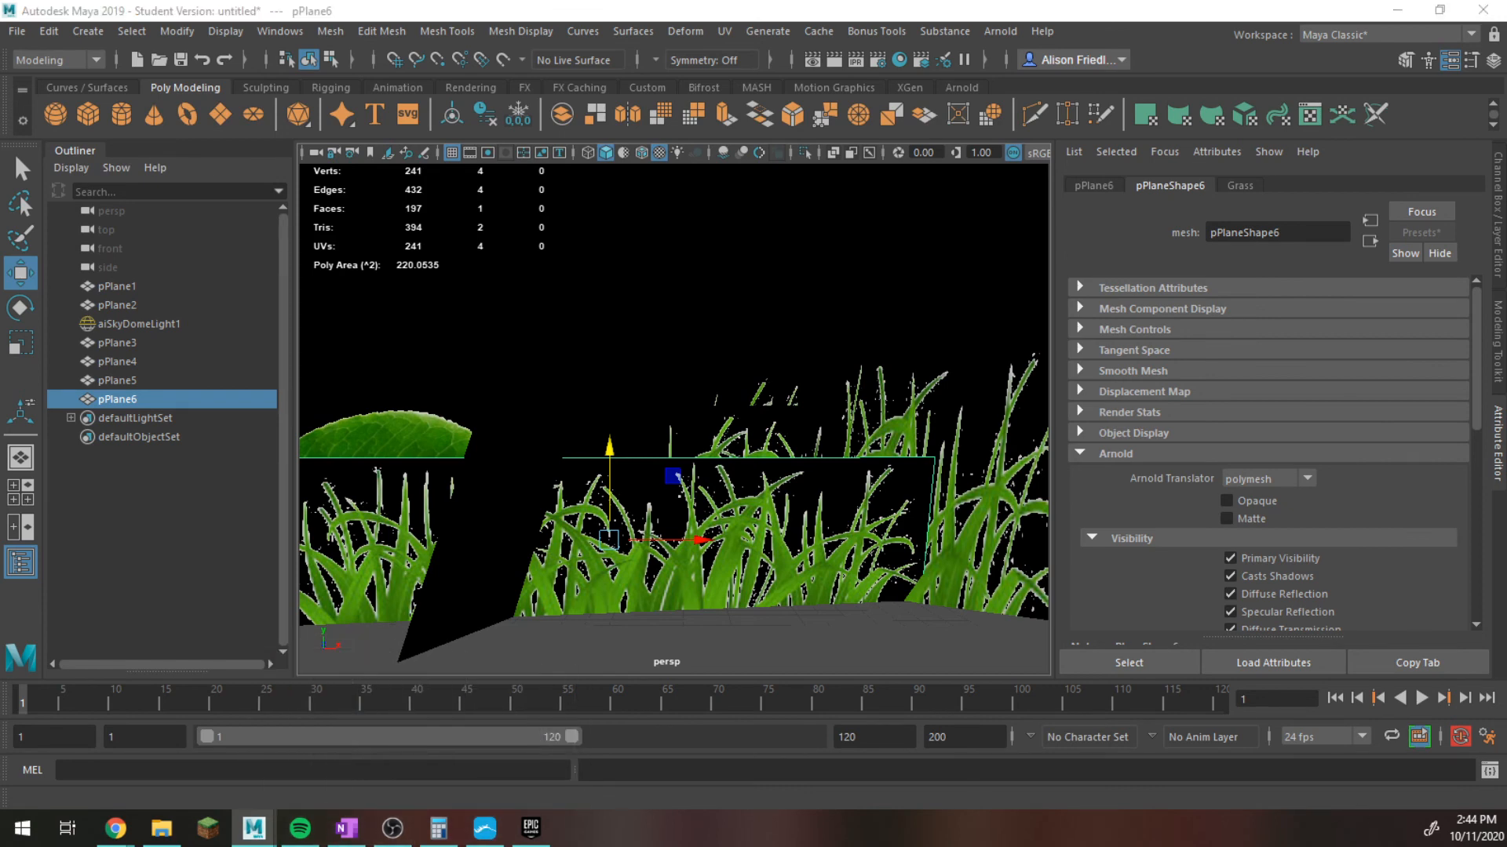
pyautogui.click(1334, 240)
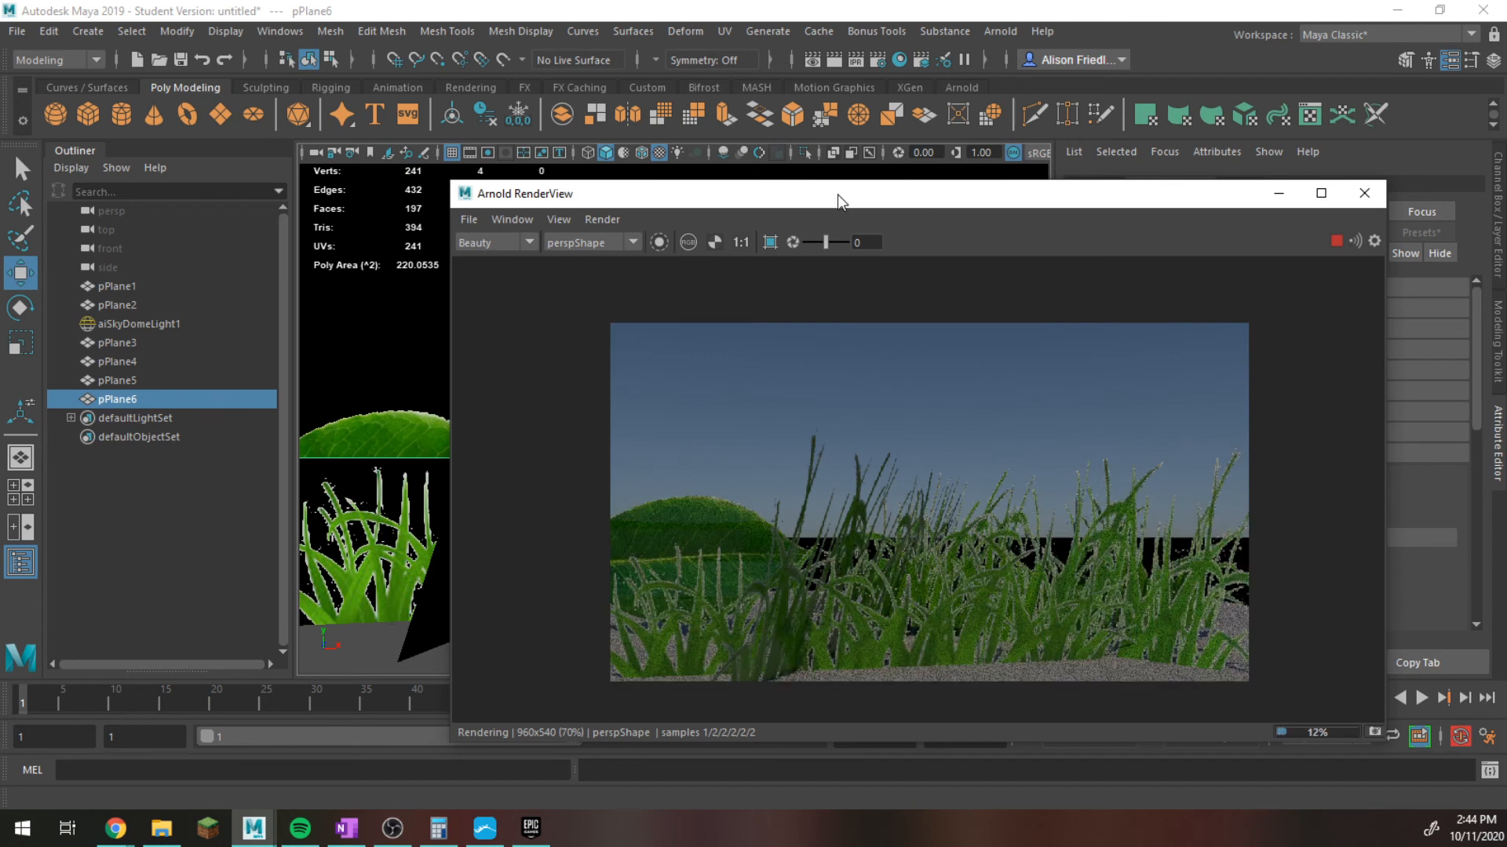
pyautogui.moveTo(839, 202); pyautogui.dragTo(386, 87)
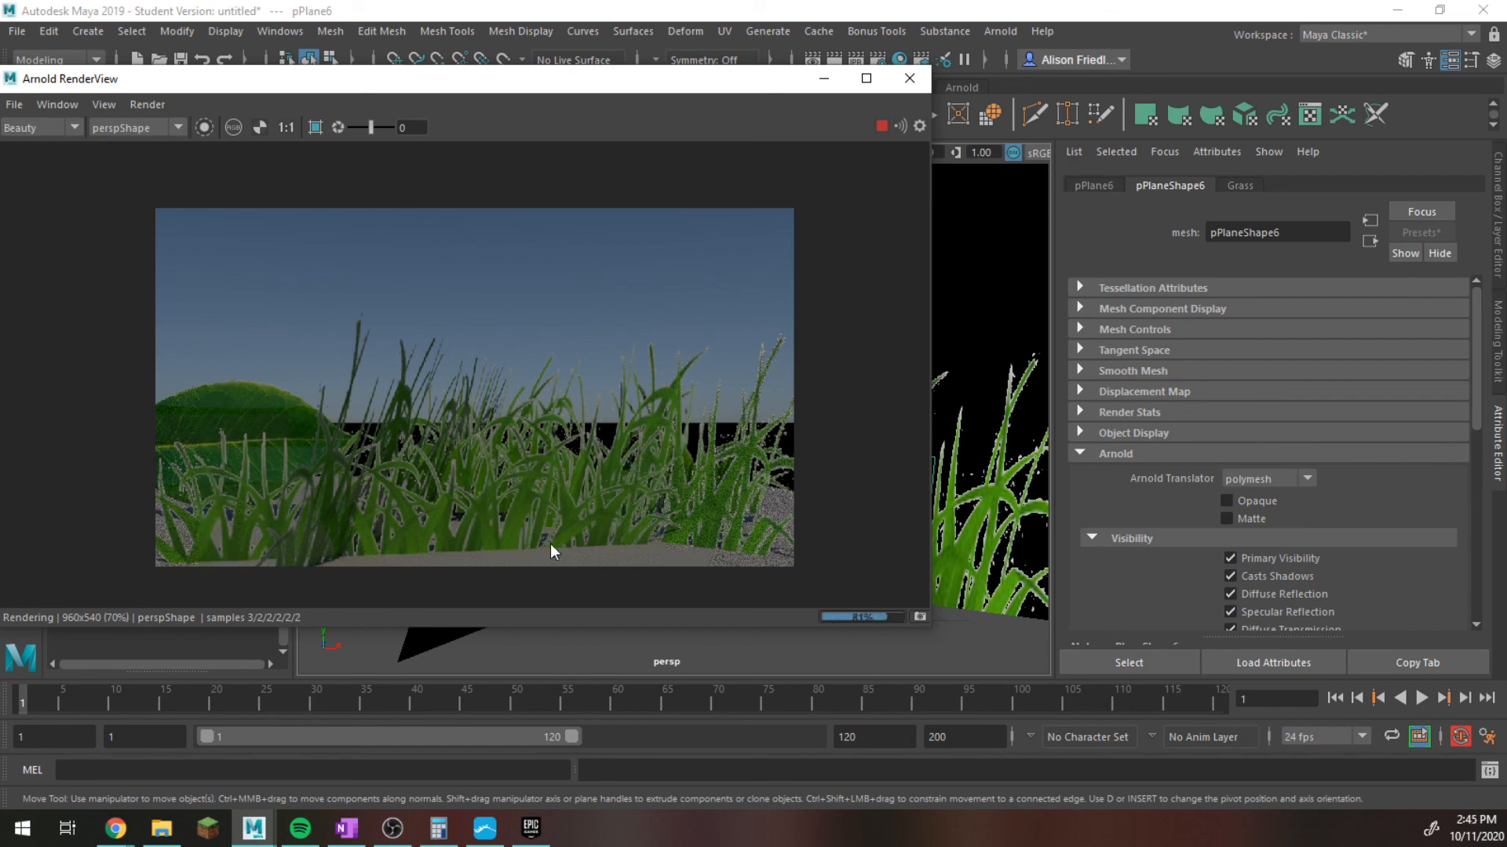
pyautogui.keyDown('alt'); pyautogui.moveTo(1020, 559); pyautogui.dragTo(975, 463, button='middle'); pyautogui.keyUp('alt')
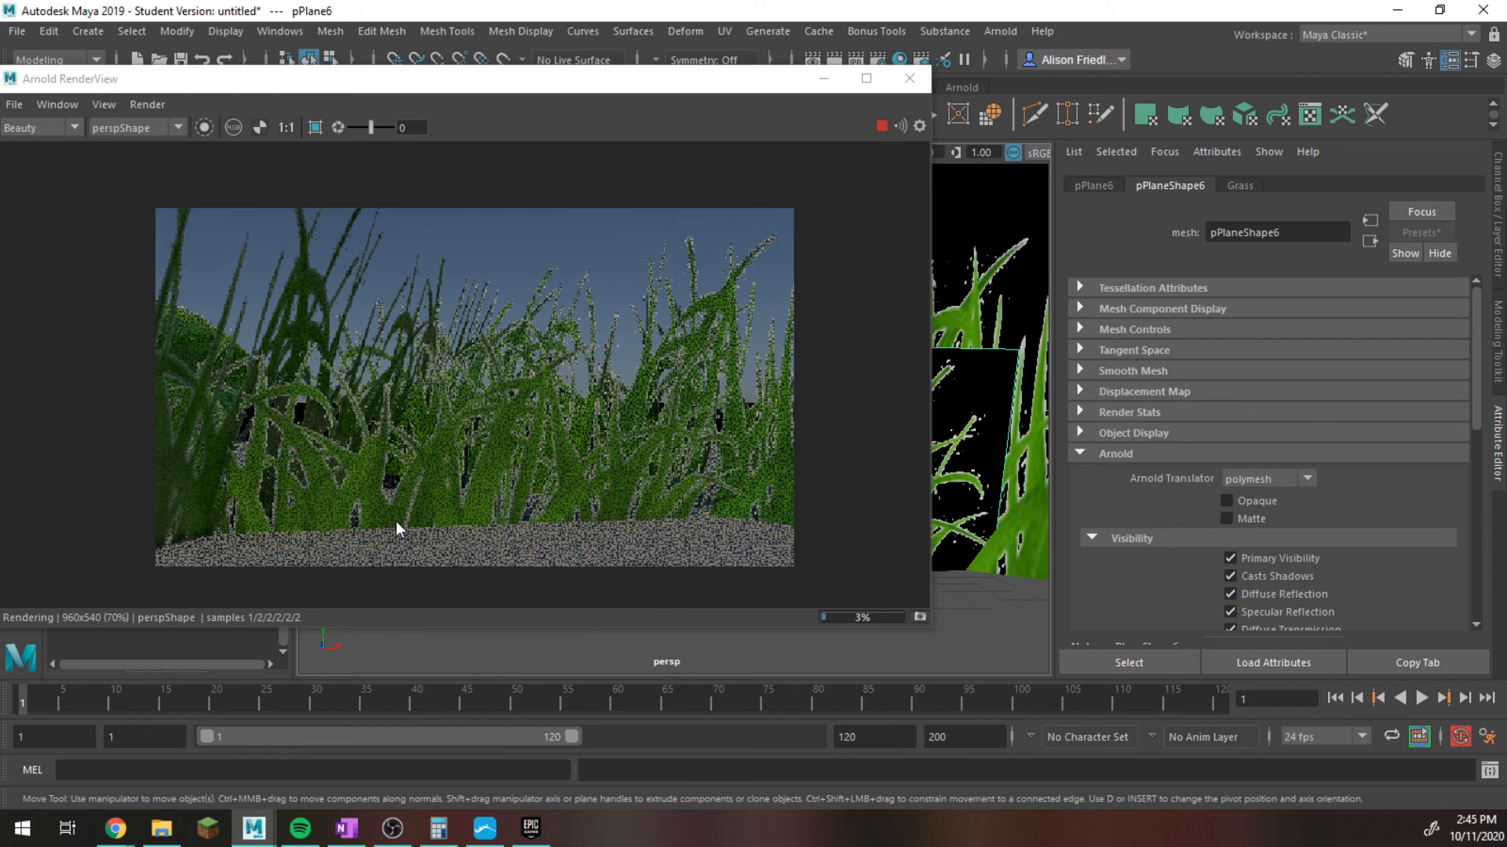